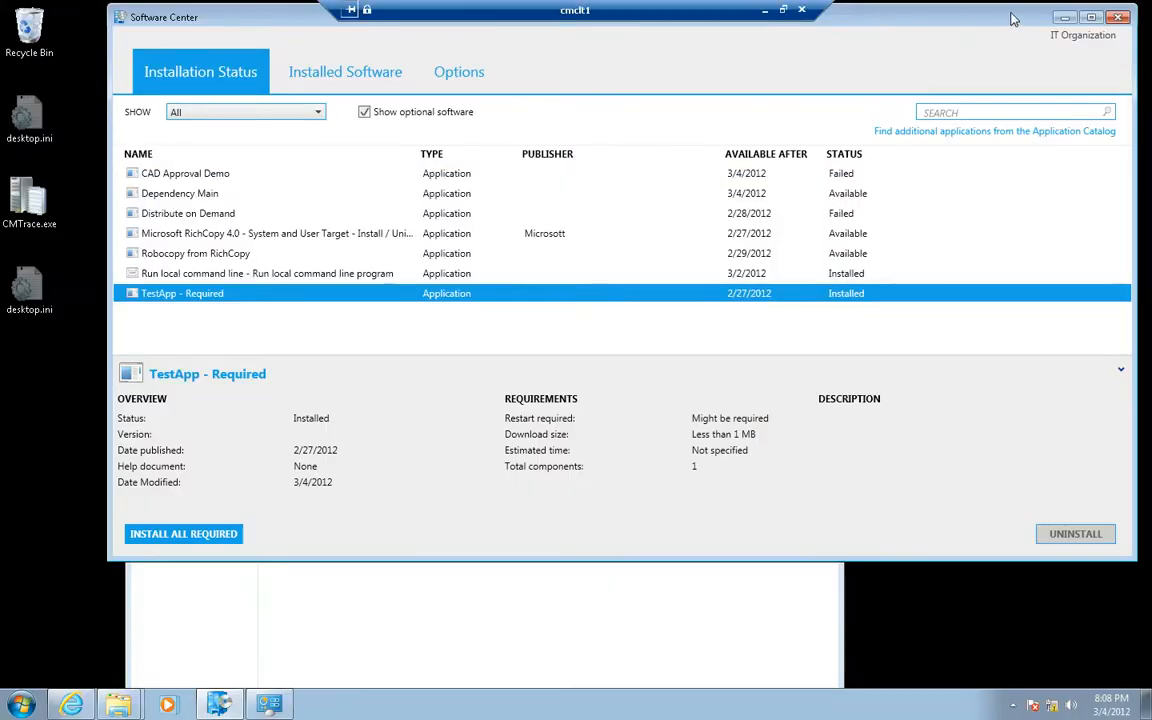
- Switch to the cmcas remote session and open the client settings in the Administration workspace
left_click(765, 12)
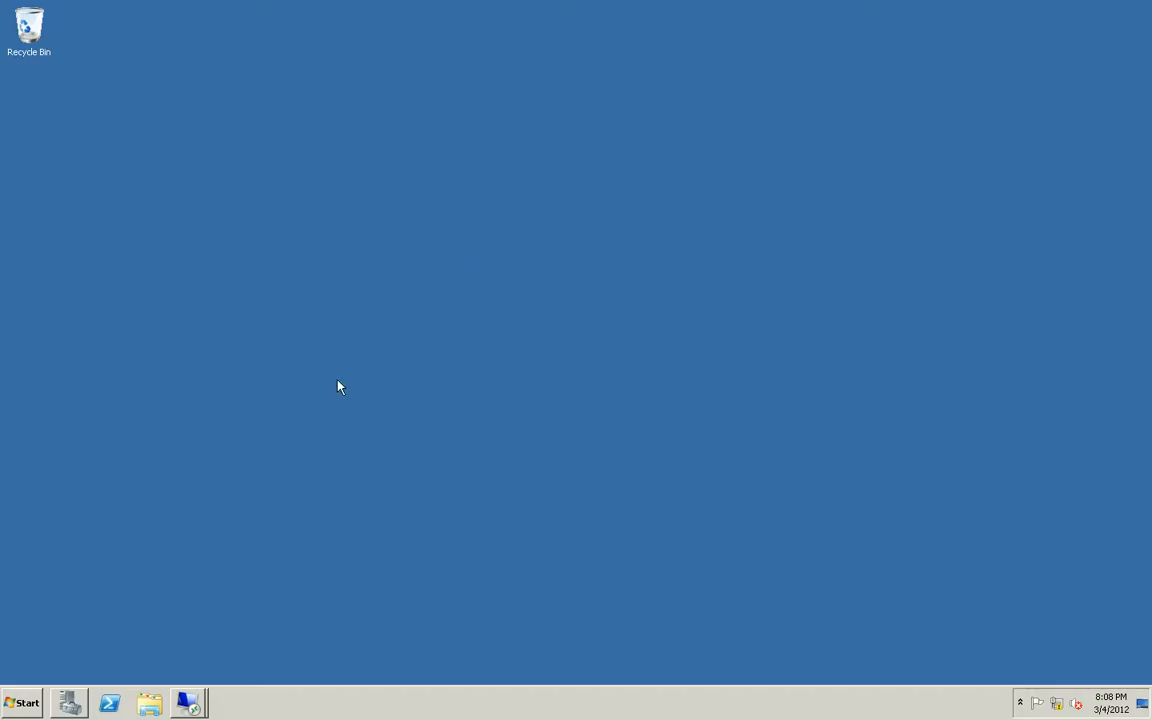
left_click(192, 697)
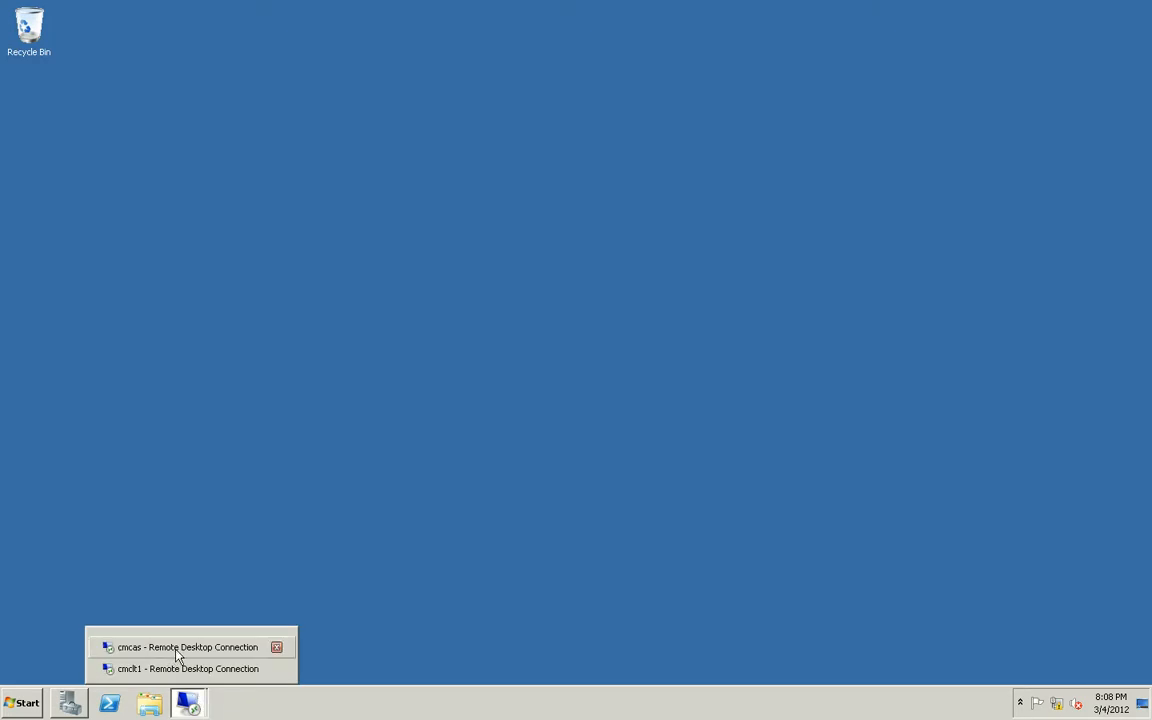
left_click(180, 648)
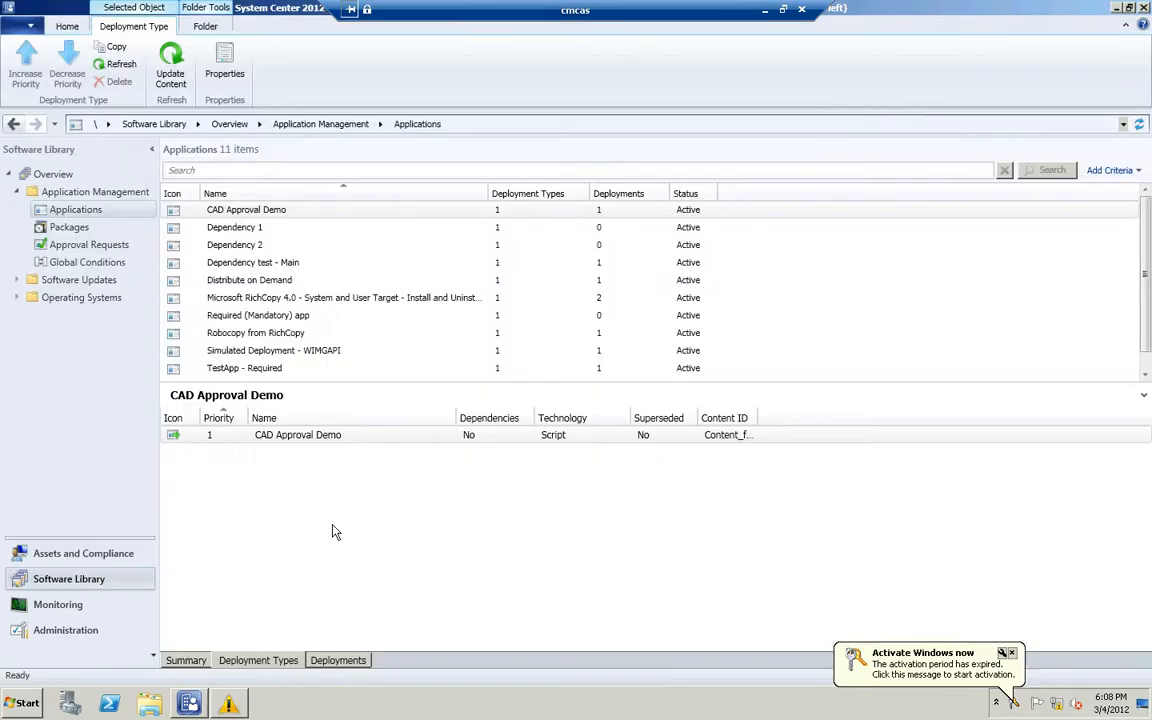
left_click(80, 632)
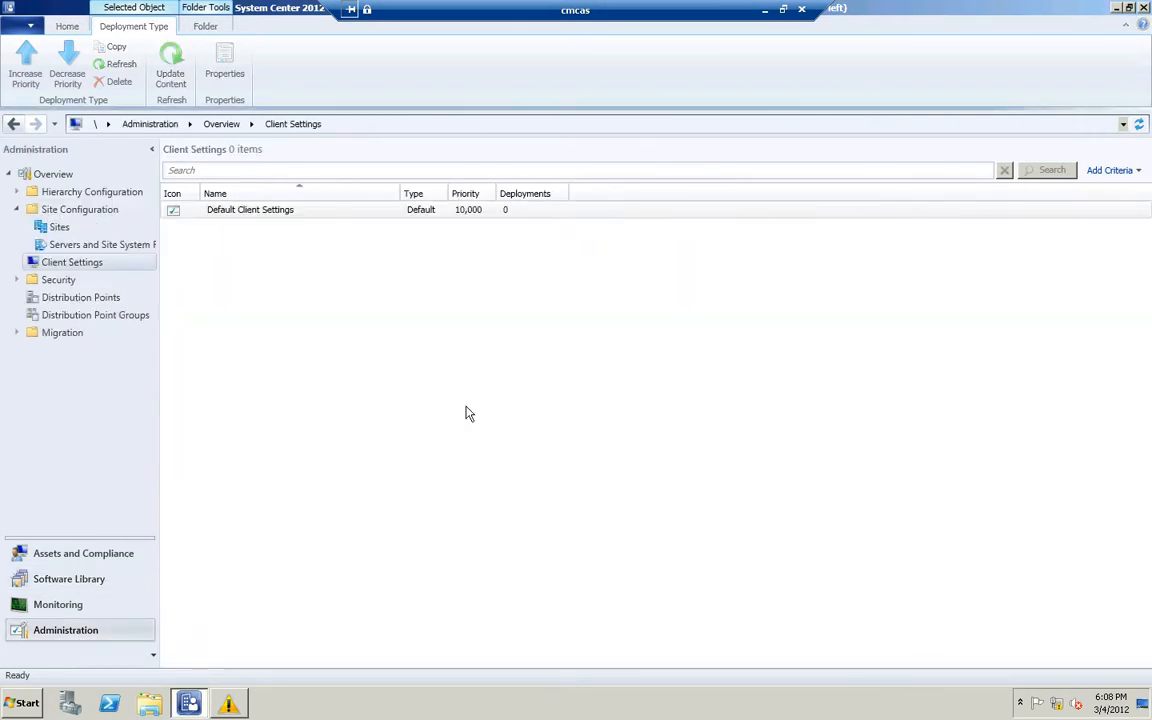
- Open Default Client Settings and review all of the Computer Agent device settings
left_click(221, 222)
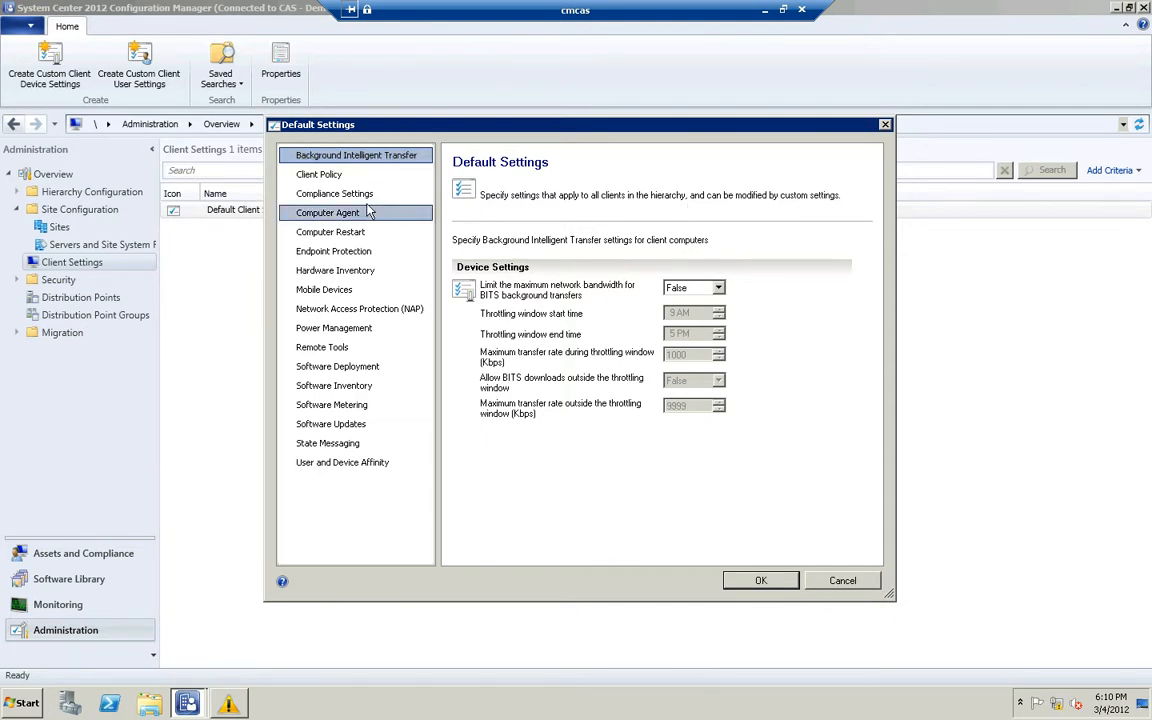
left_click(345, 213)
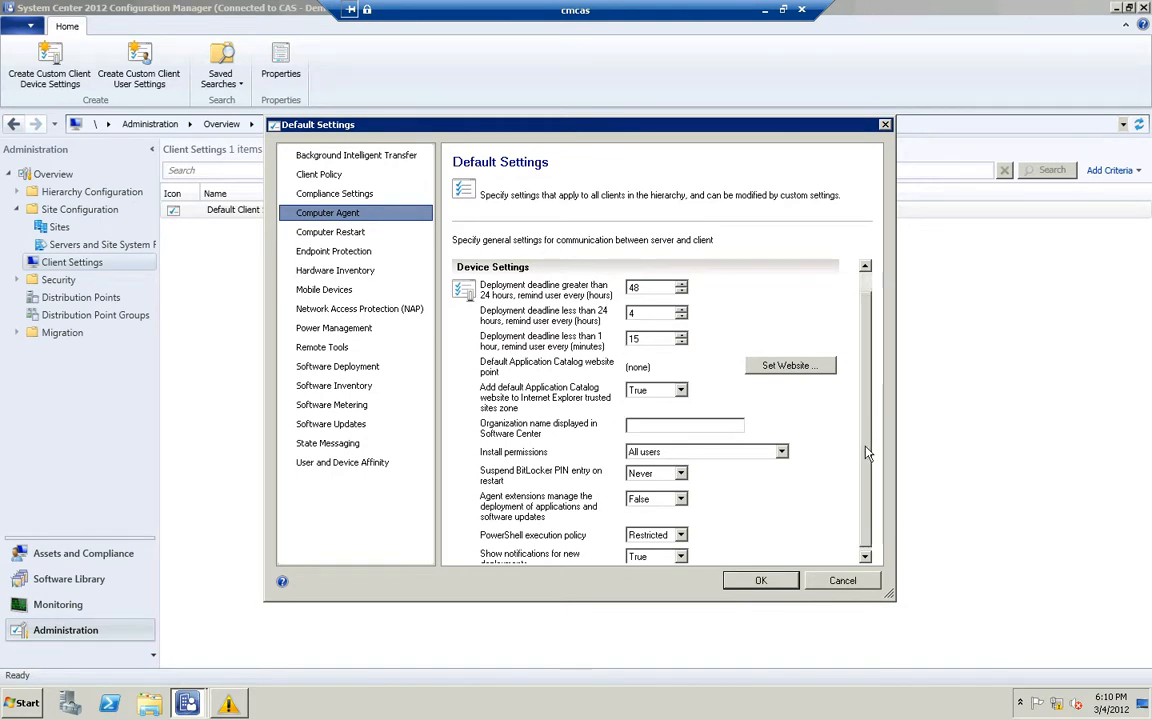
scroll(770, 435, "down", 1)
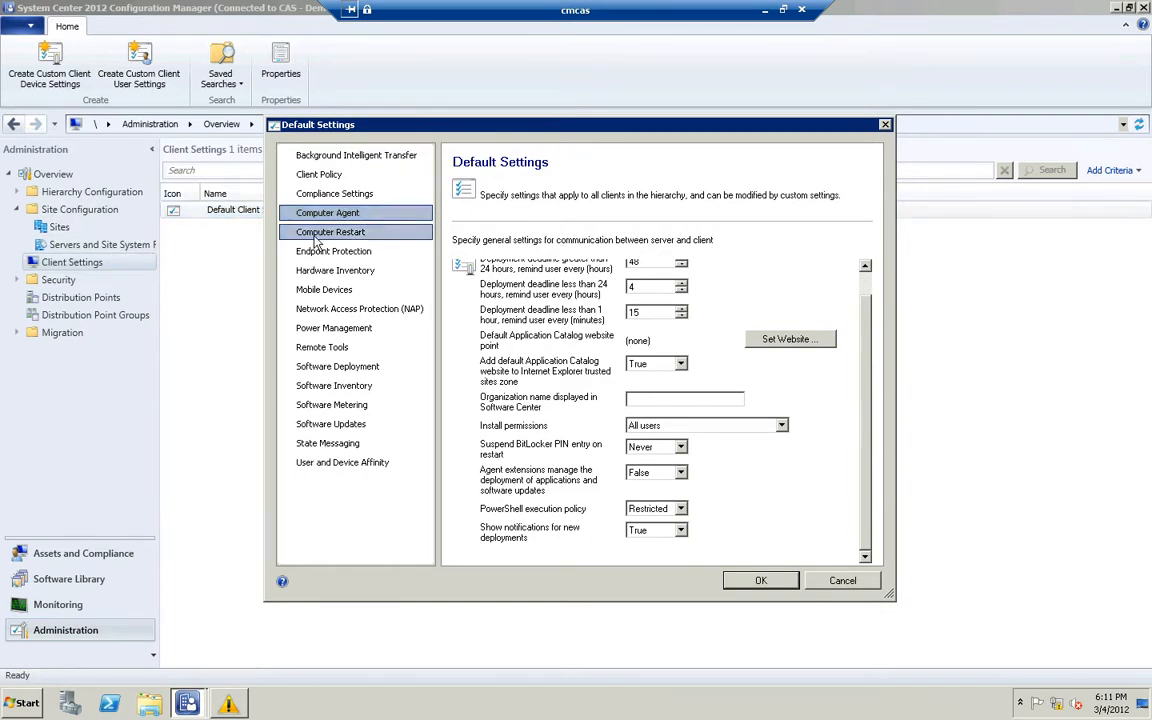
- Examine the Network Access Account options in the Software Distribution component of site PS1, closing its properties without changes
left_click(61, 234)
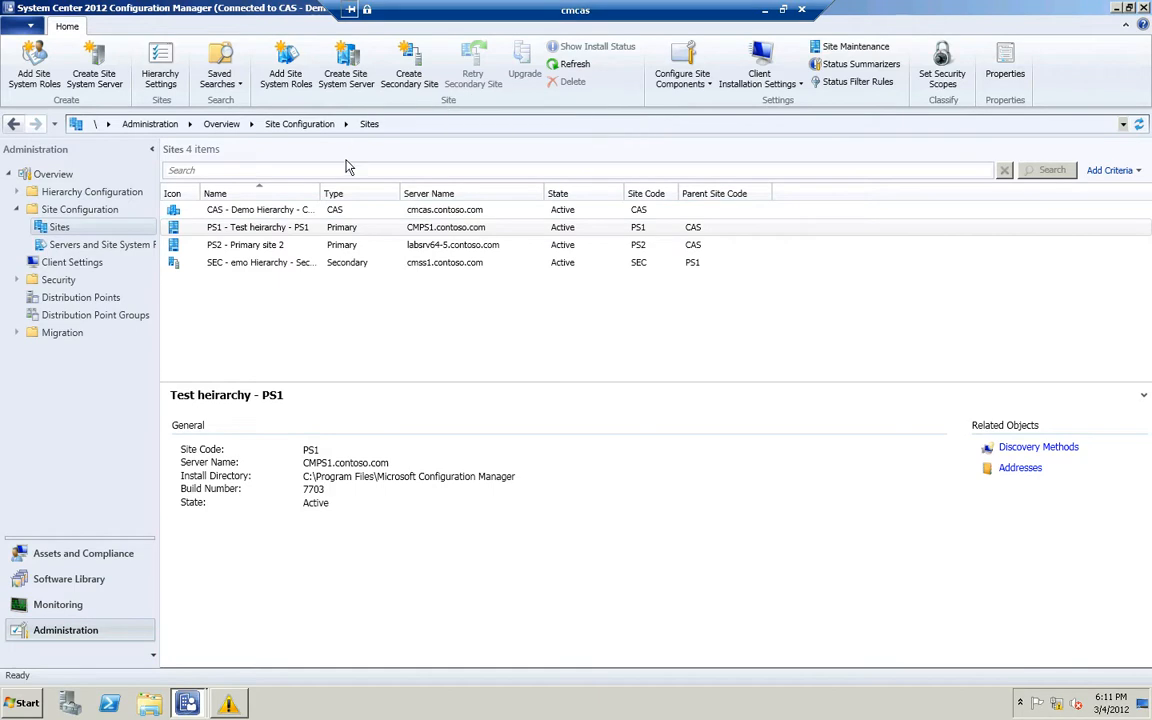
left_click(710, 88)
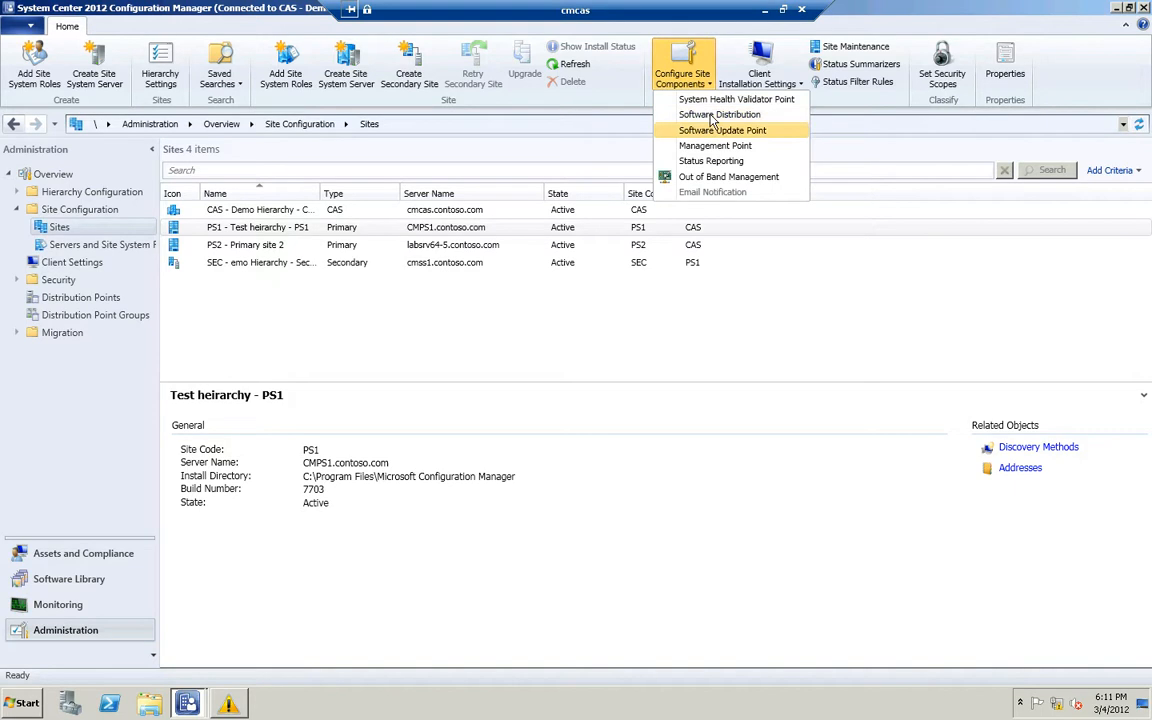
left_click(714, 114)
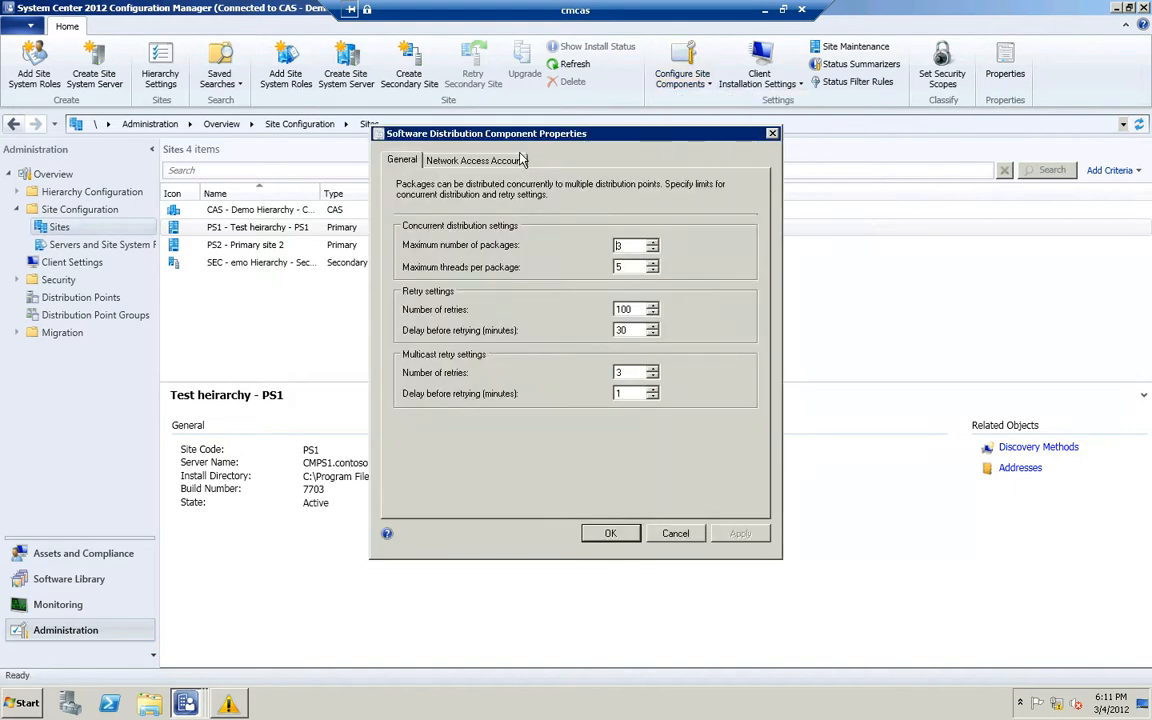
left_click(470, 158)
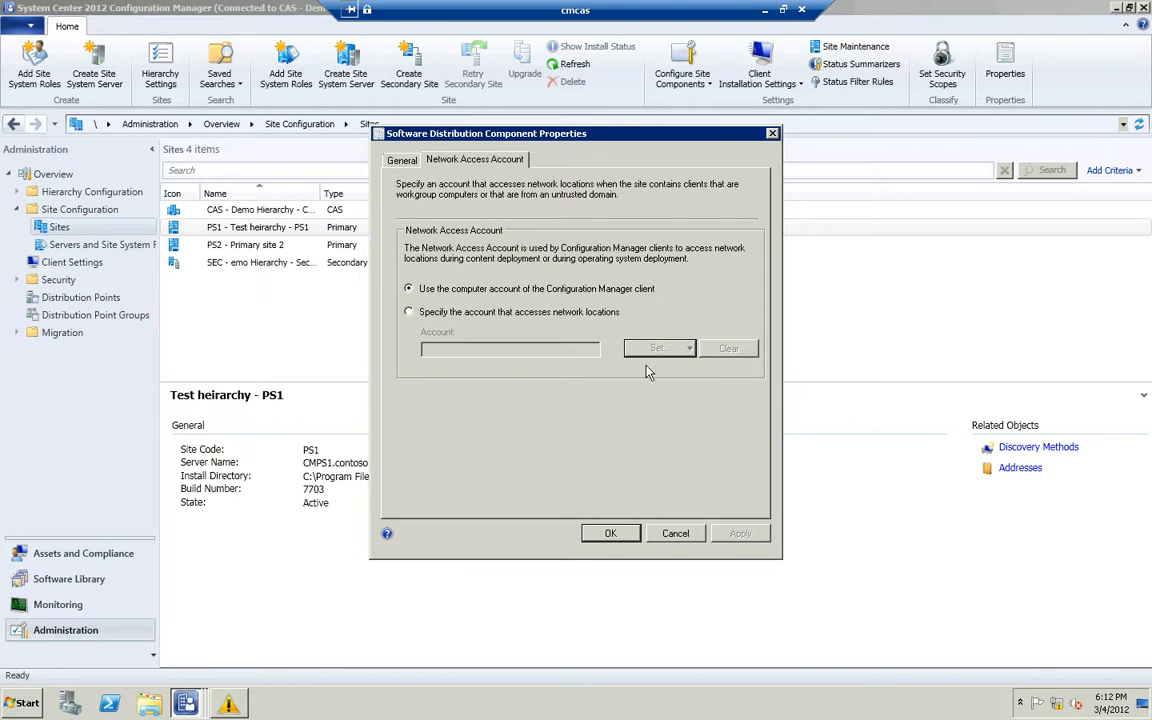
left_click(677, 533)
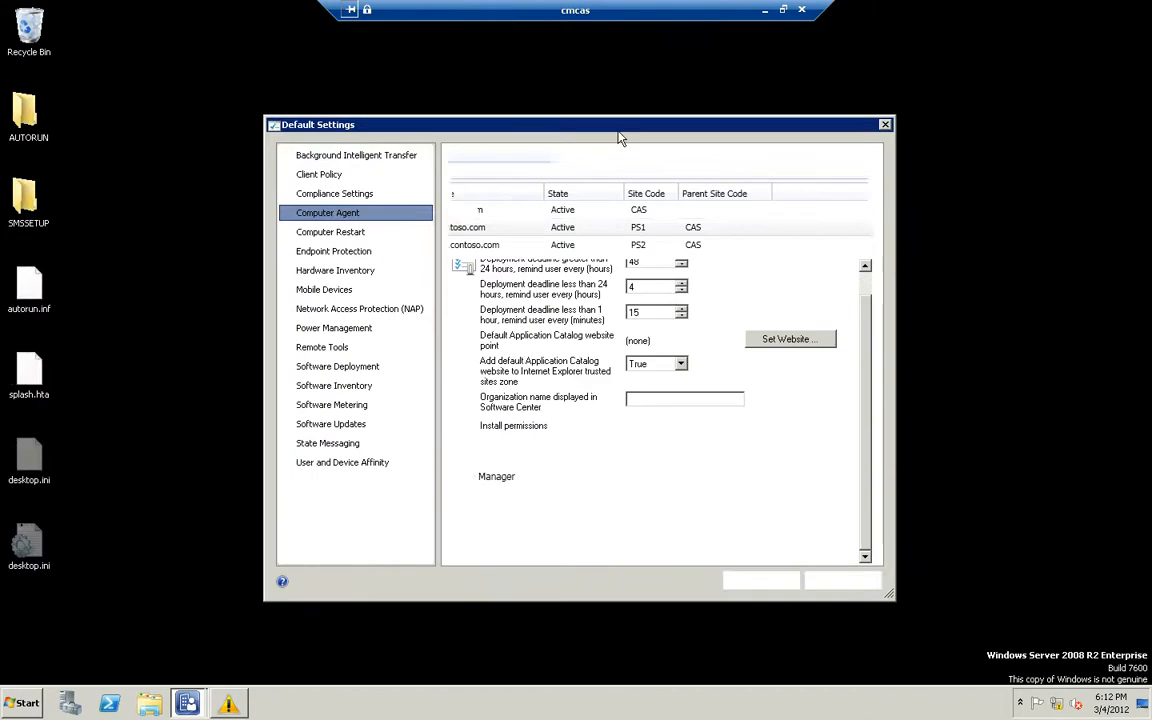
- Review the Computer Restart, Power Management, Software Deployment and User and Device Affinity default client settings, and close them without saving
left_click(355, 235)
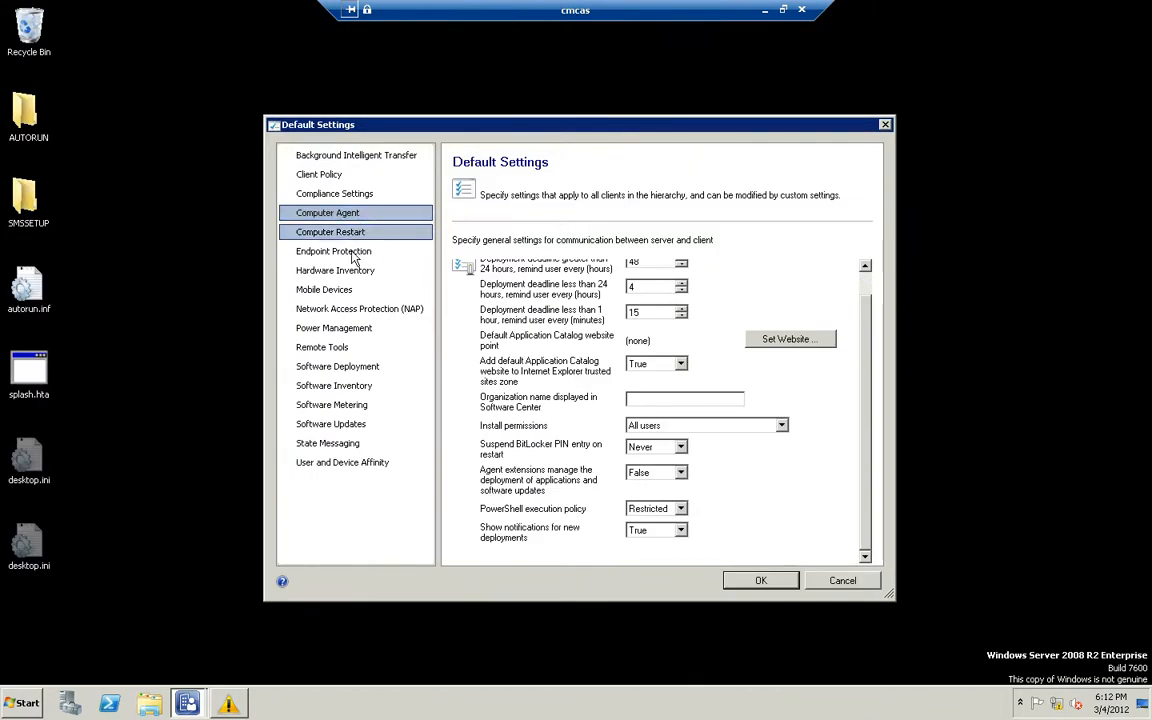
left_click(338, 330)
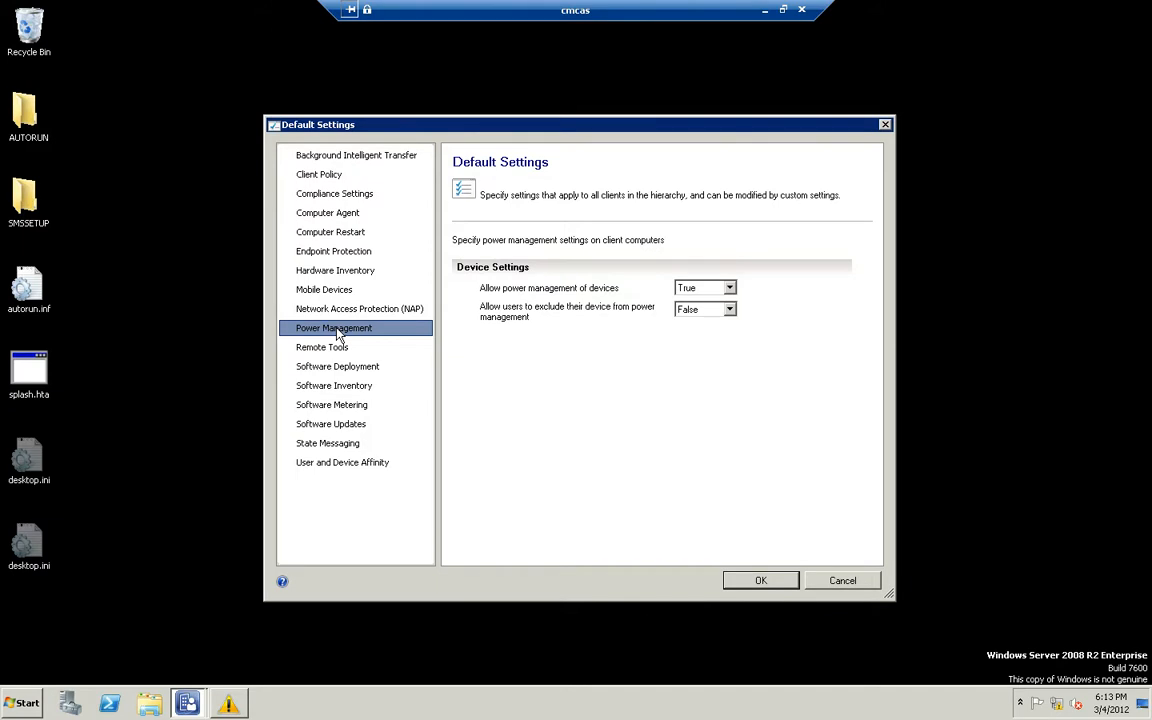
left_click(357, 370)
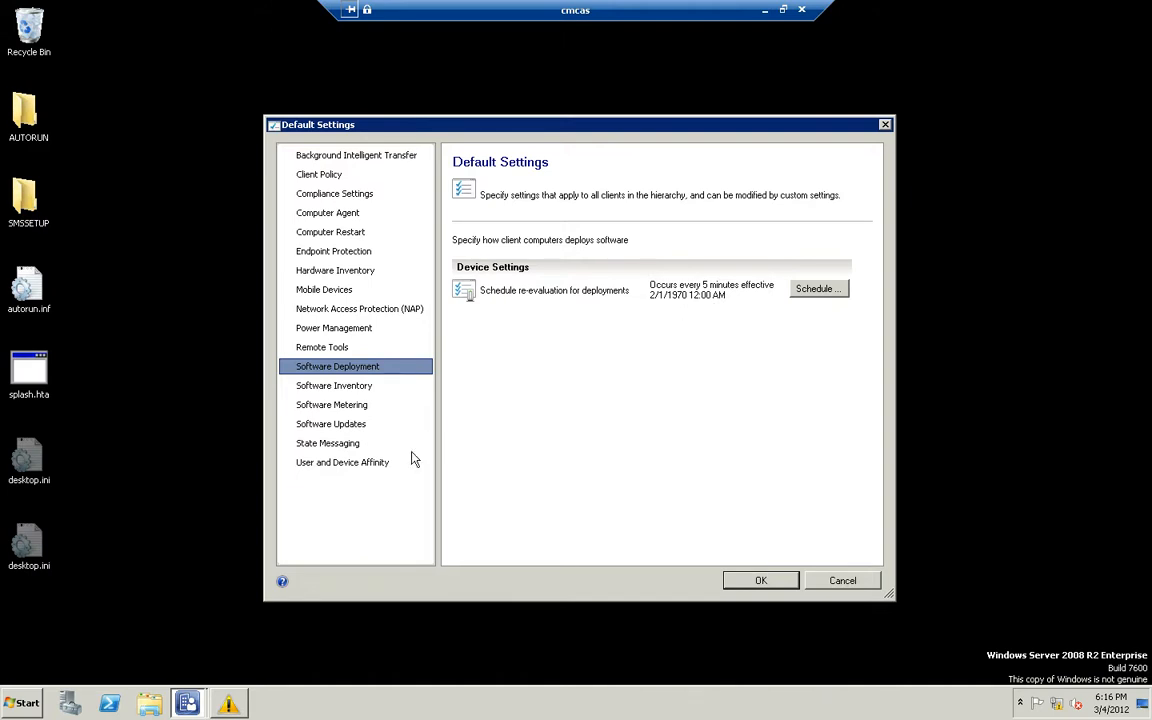
left_click(337, 465)
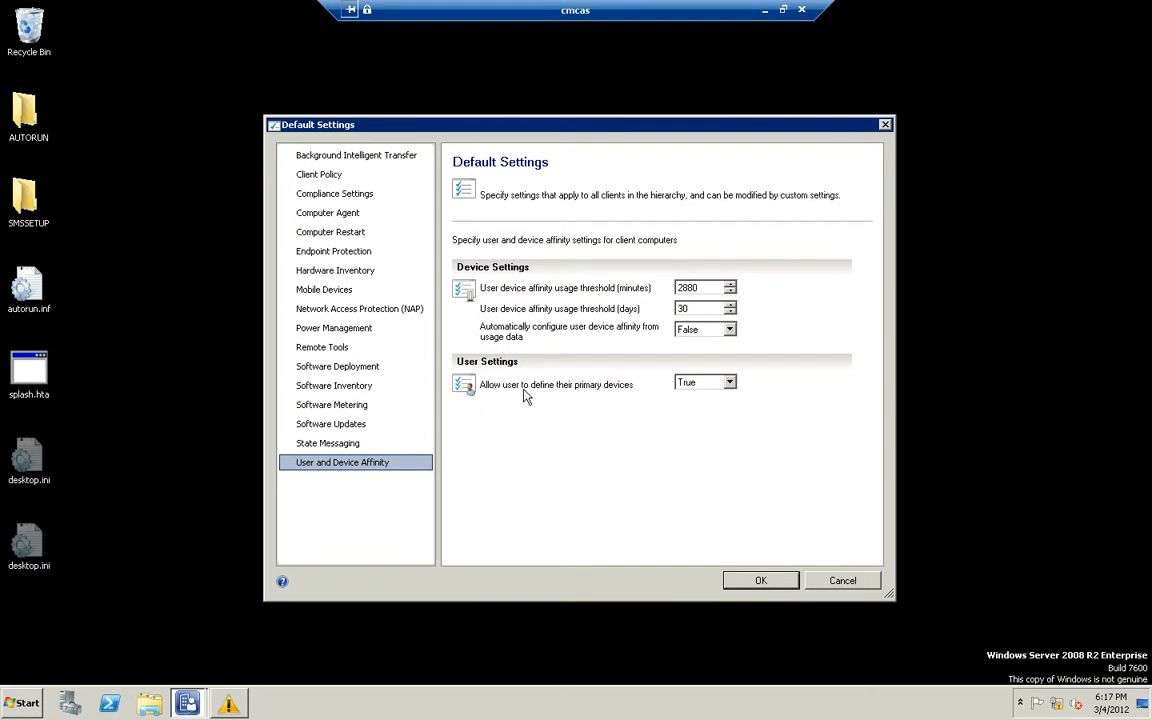
left_click(817, 582)
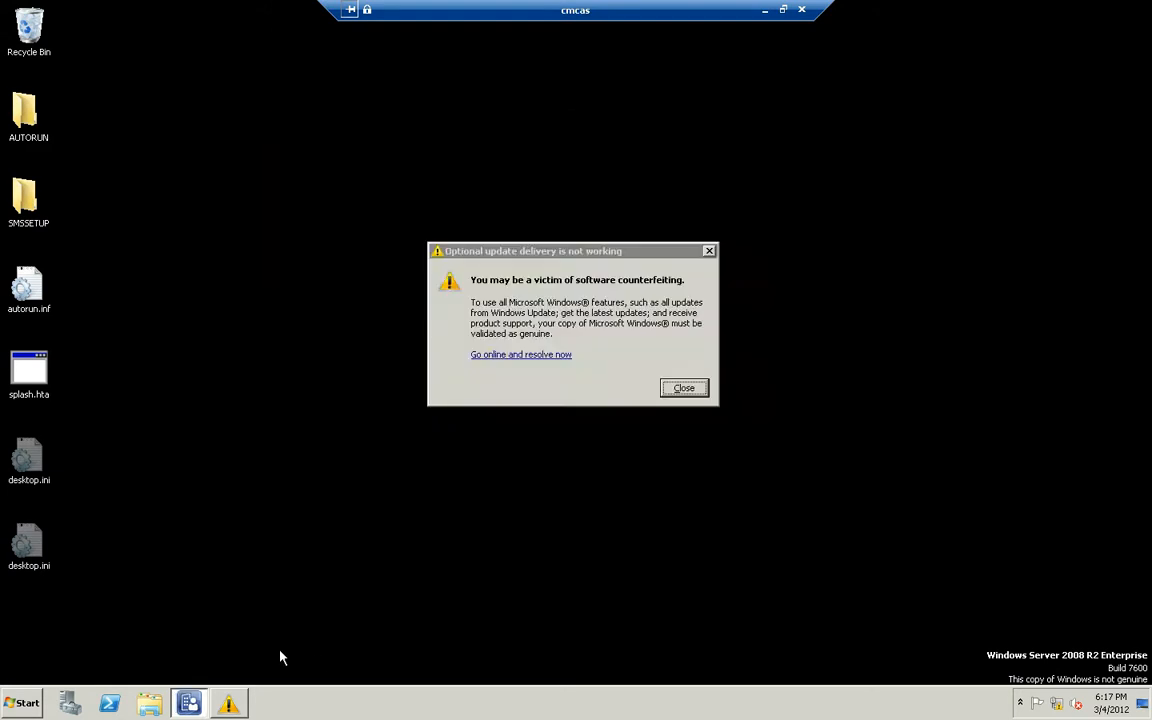
- Dismiss the Windows validation warning and display the deployment types of the Dependency test - Main application in the Software Library
left_click(683, 388)
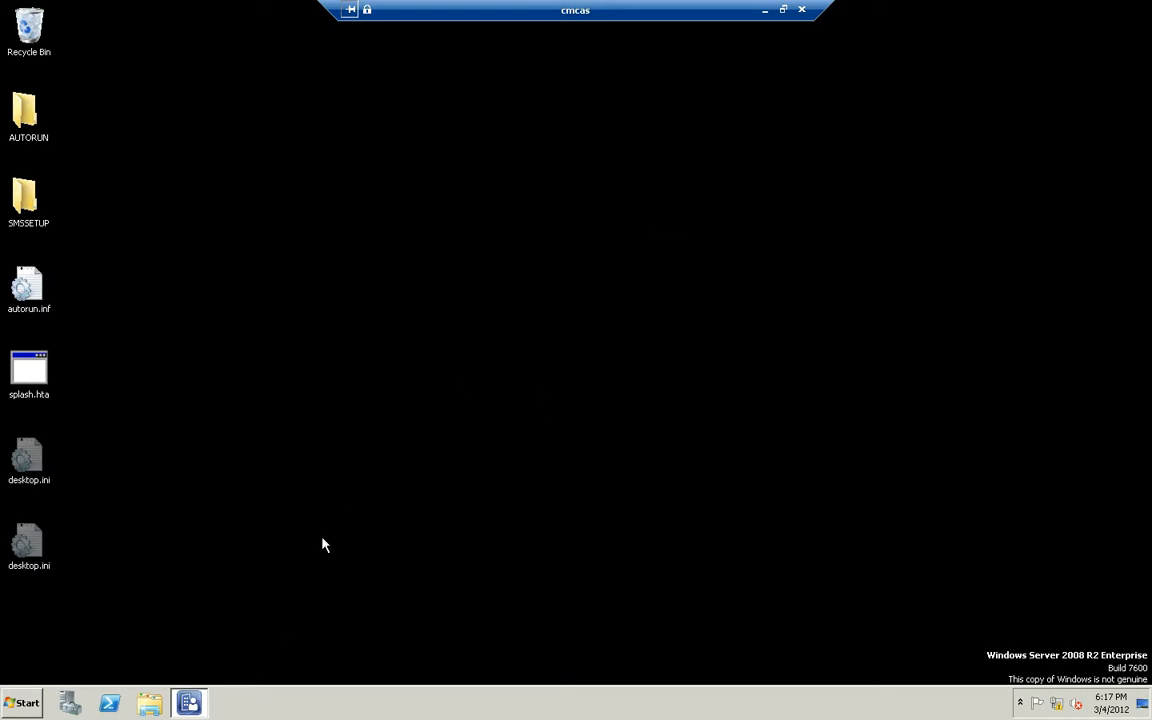
left_click(189, 706)
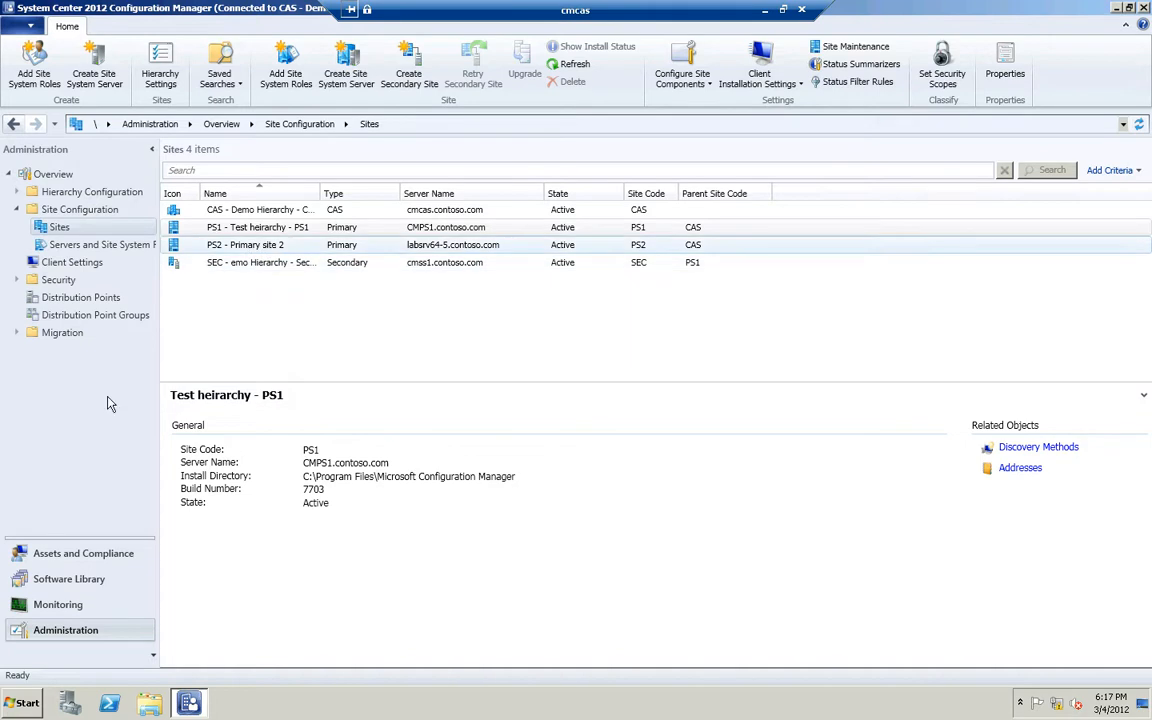
left_click(95, 579)
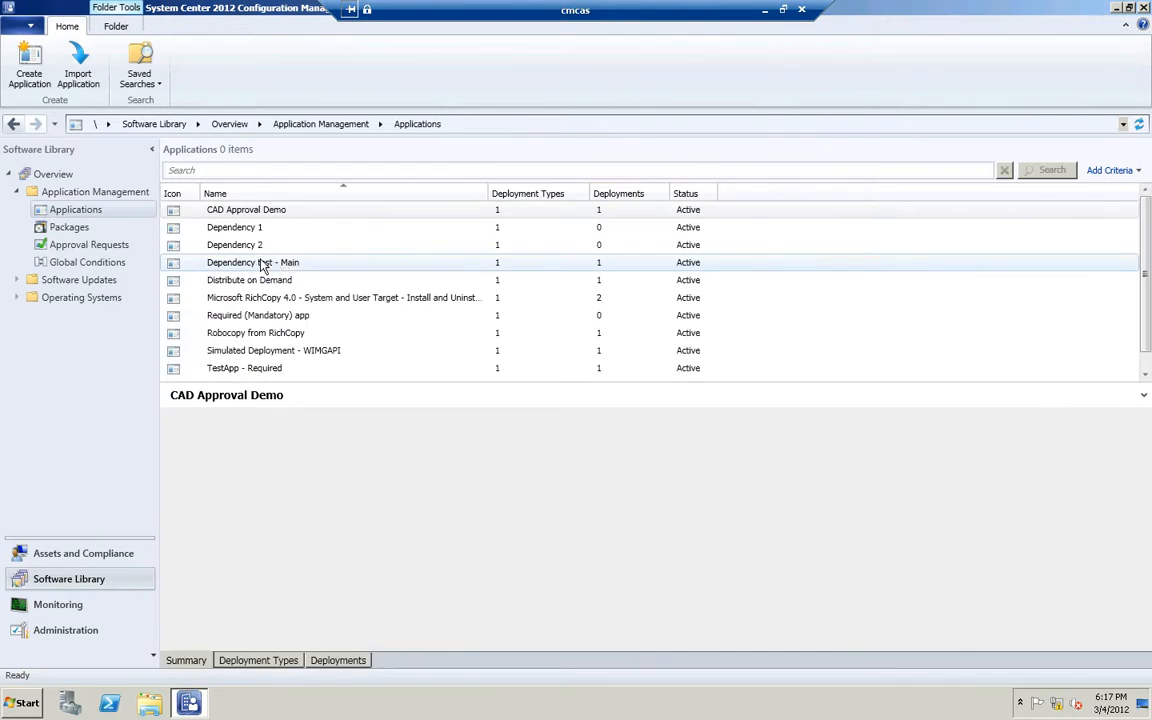
left_click(257, 265)
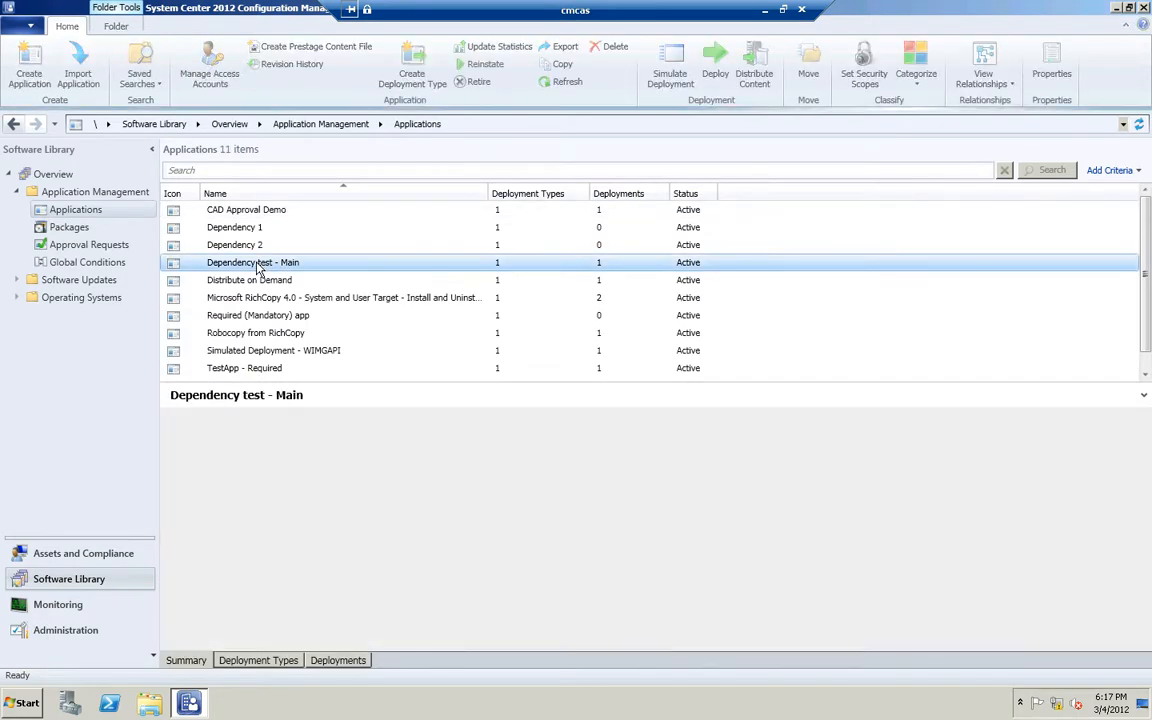
left_click(254, 665)
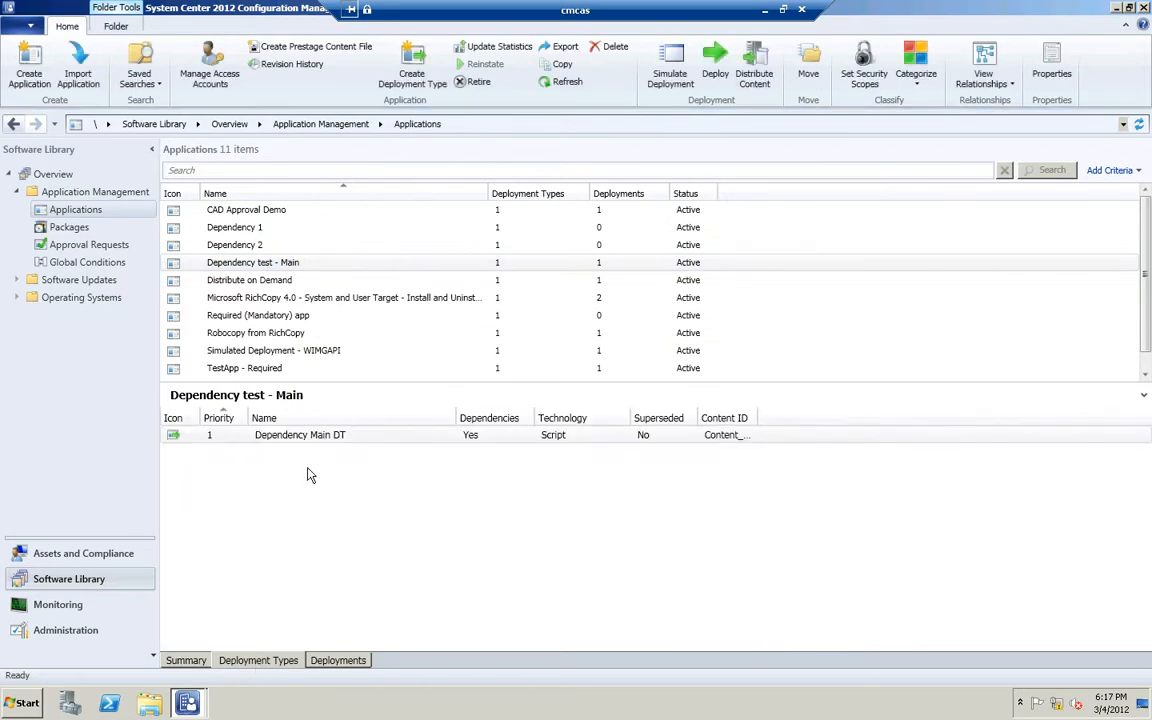
- Open the Dependency Main DT properties and examine the installation behavior choices under User Experience, keeping Install for user
left_click(306, 438)
double_click(305, 438)
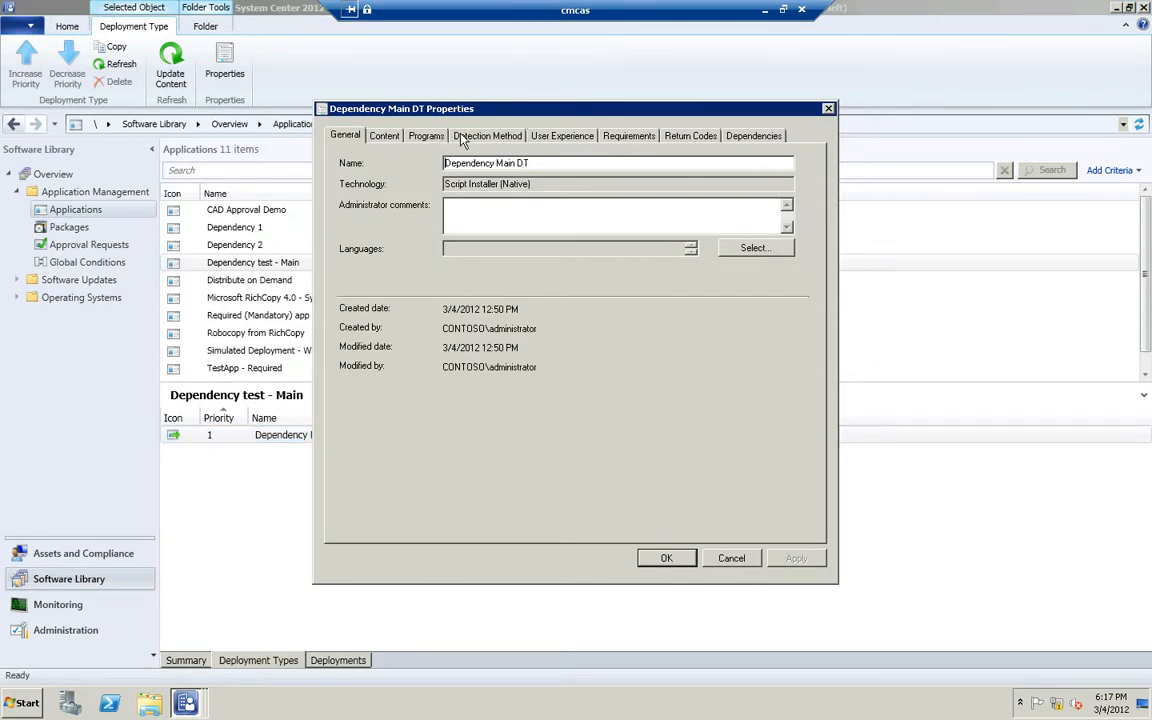
left_click(562, 136)
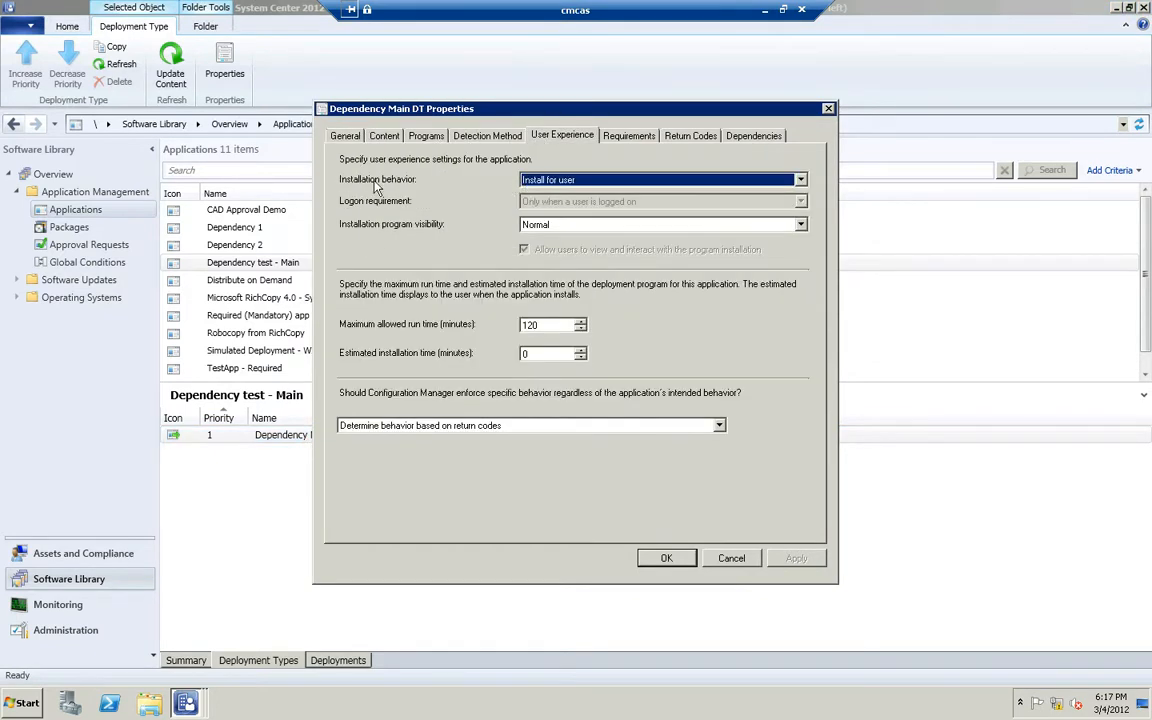
left_click(565, 183)
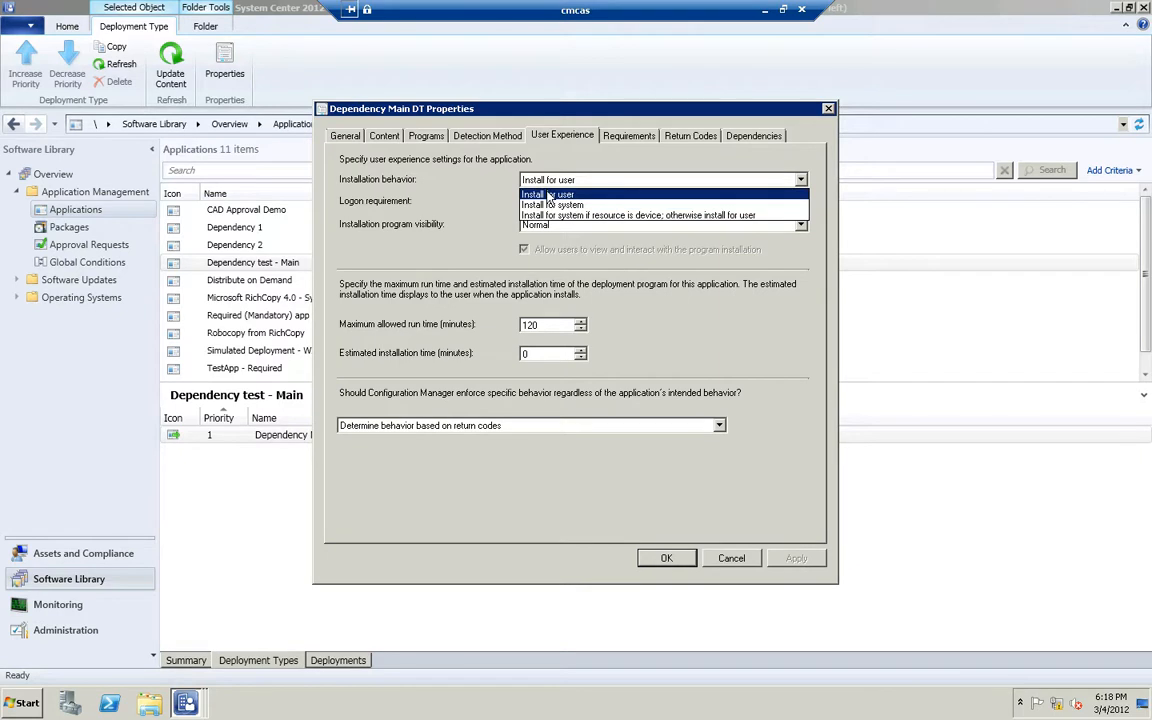
left_click(548, 195)
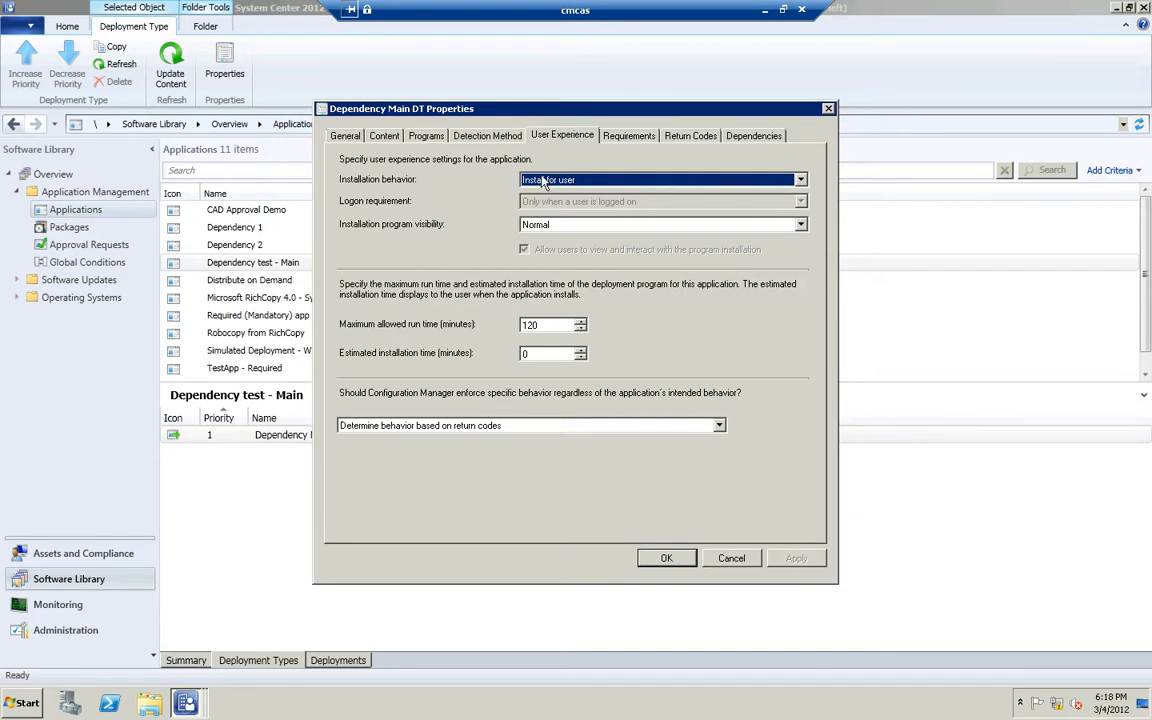
- Try Install for system as the Dependency Main DT installation behavior, revert to Install for user, and cancel the properties
left_click(545, 181)
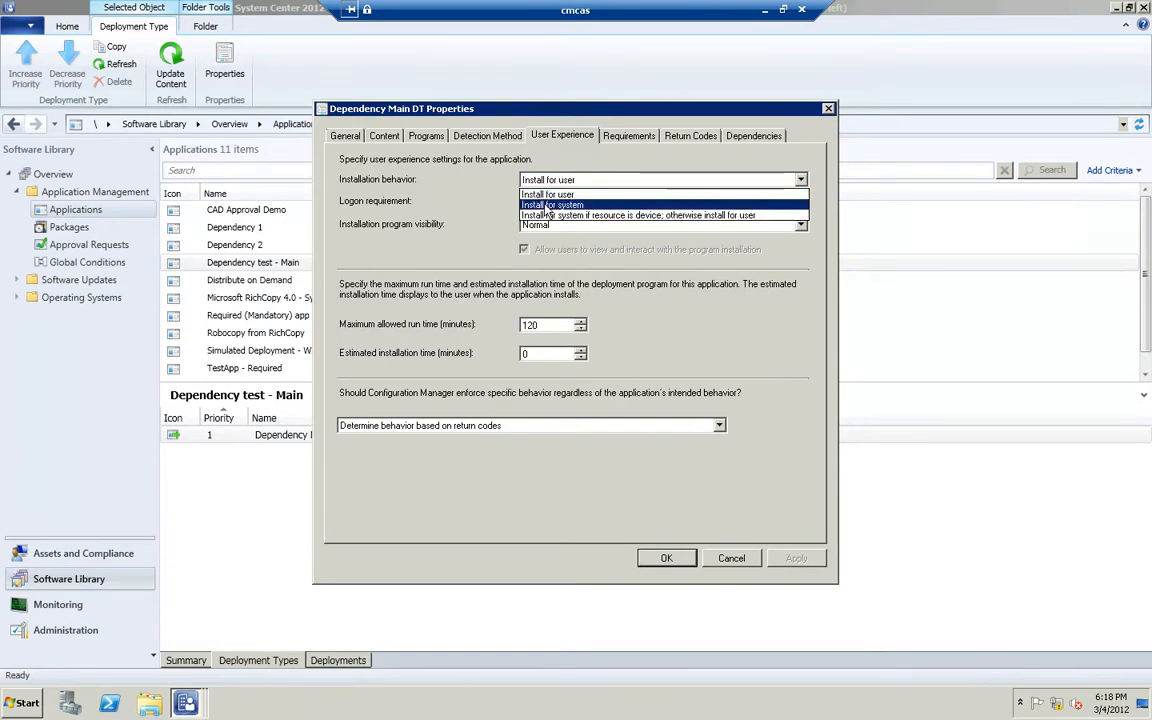
left_click(547, 206)
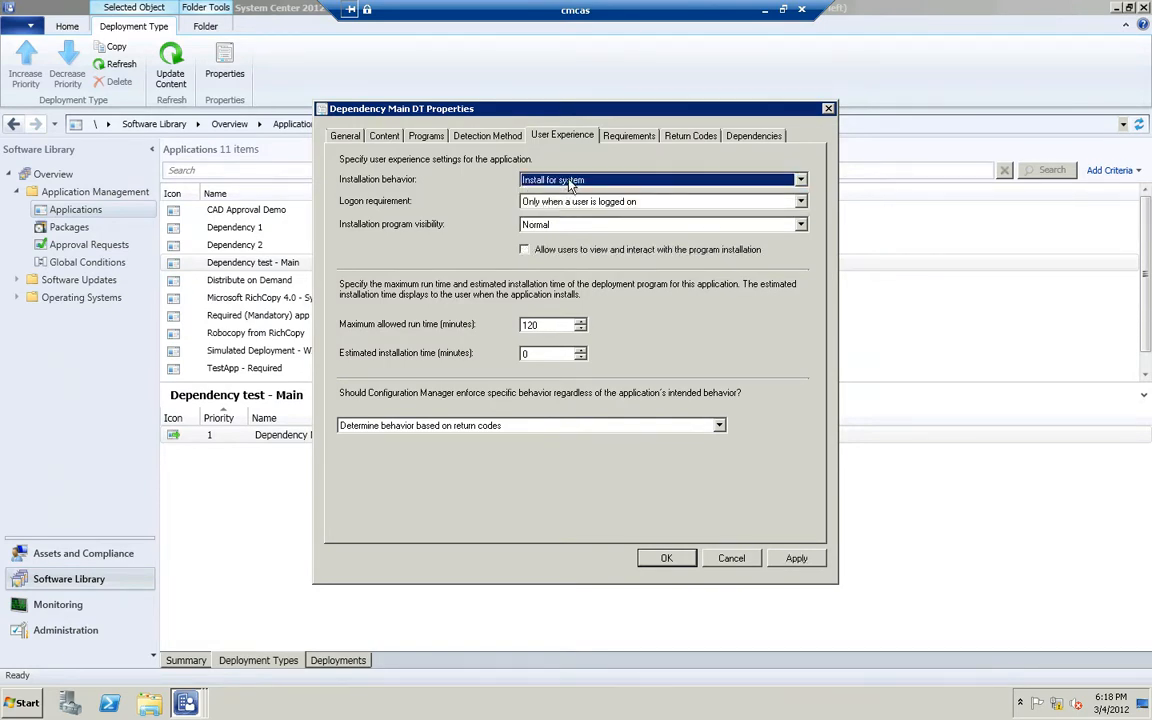
left_click(572, 182)
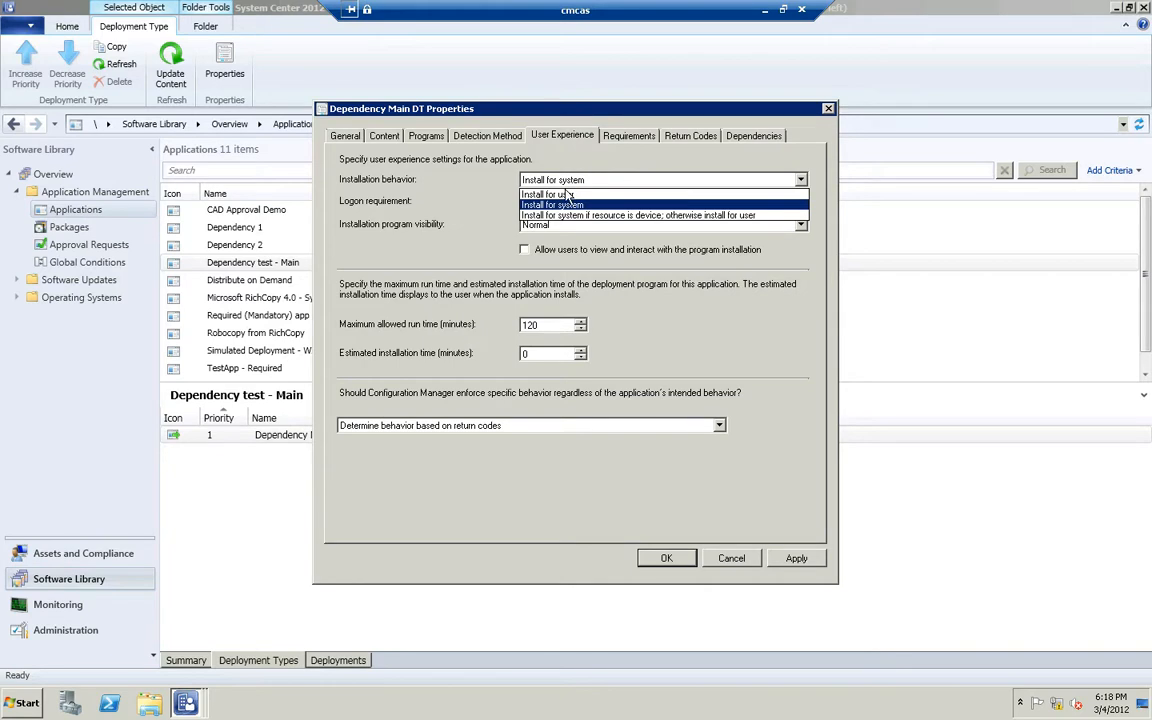
left_click(566, 194)
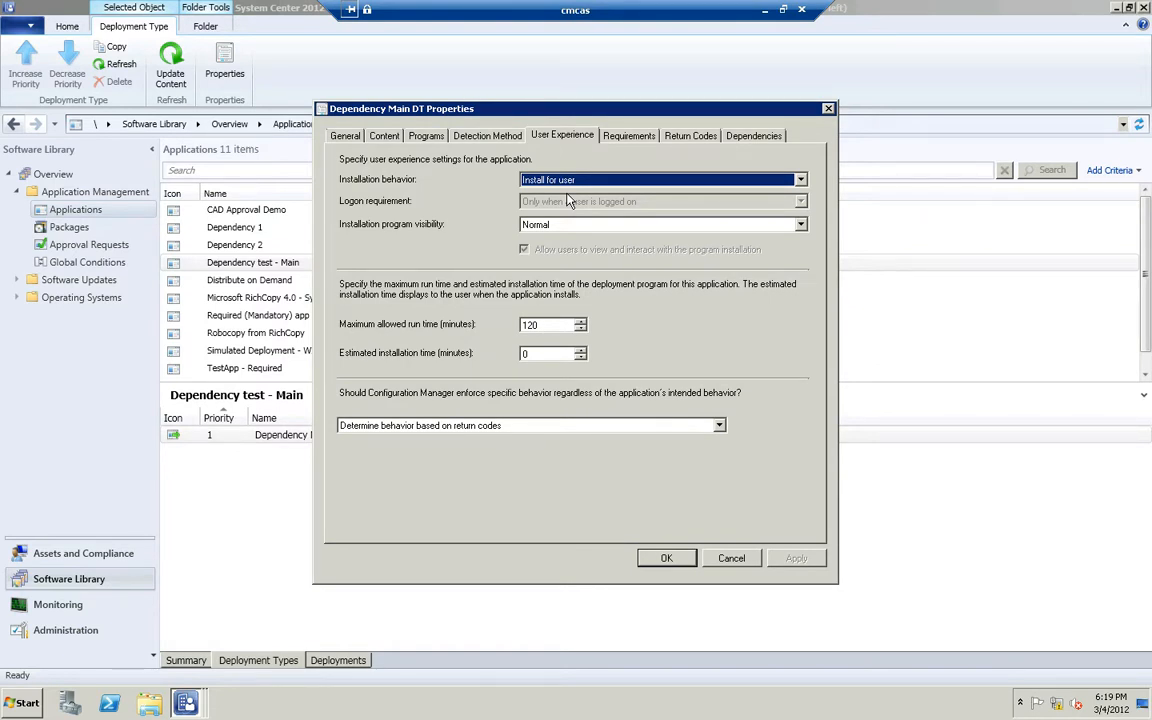
left_click(735, 561)
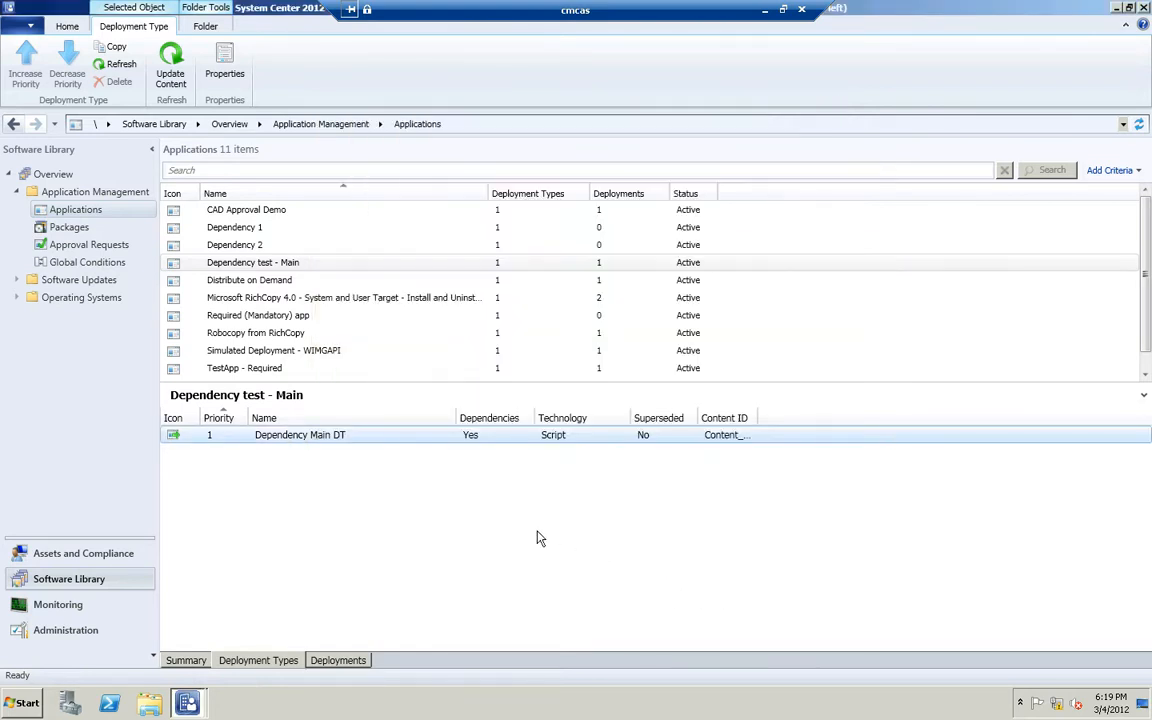
- Switch to the cmclt1 remote session and minimize Software Center
left_click(765, 12)
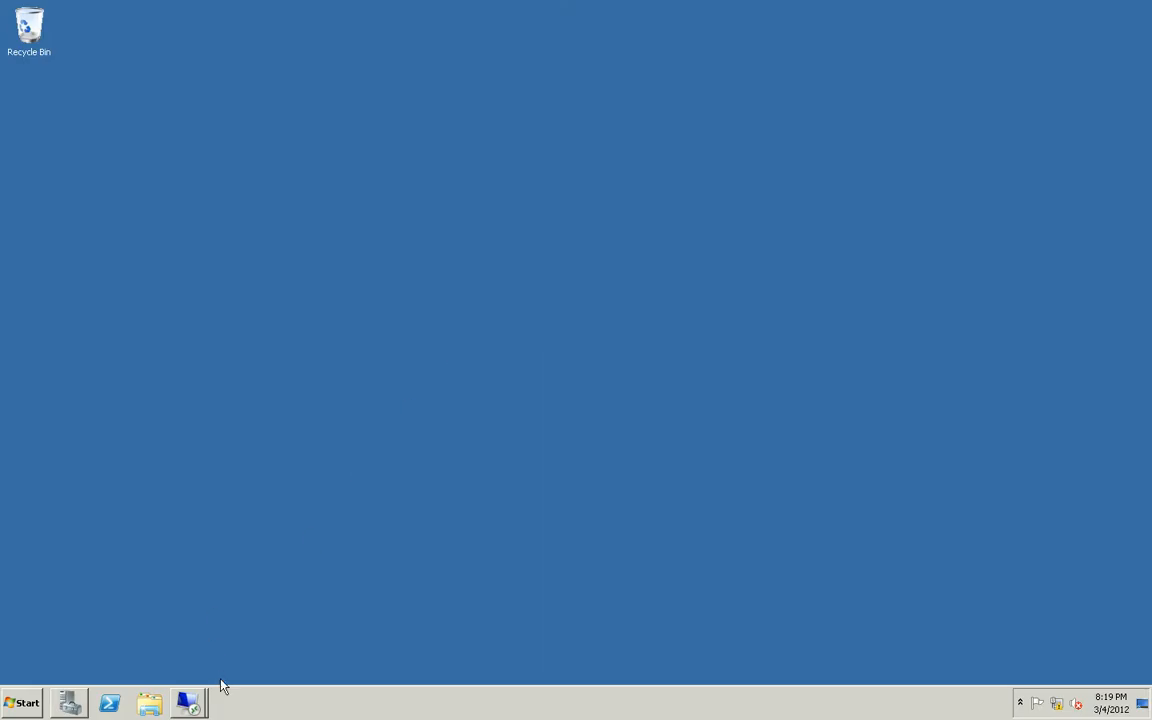
mouse_move(193, 705)
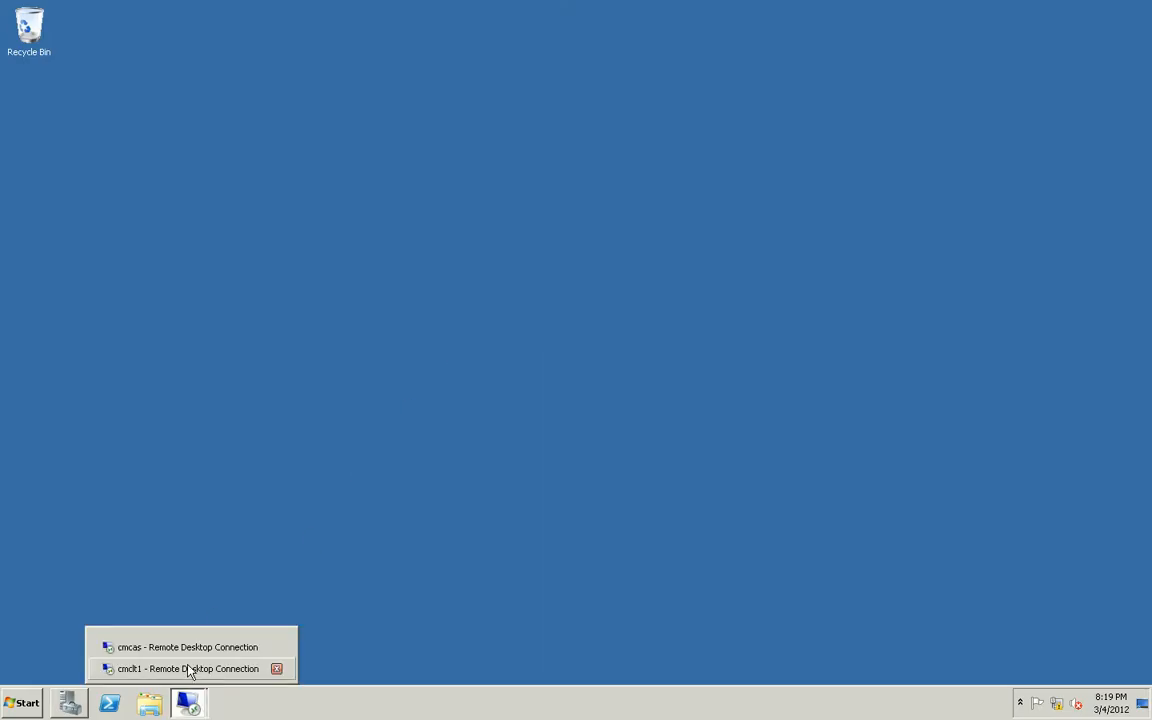
left_click(190, 669)
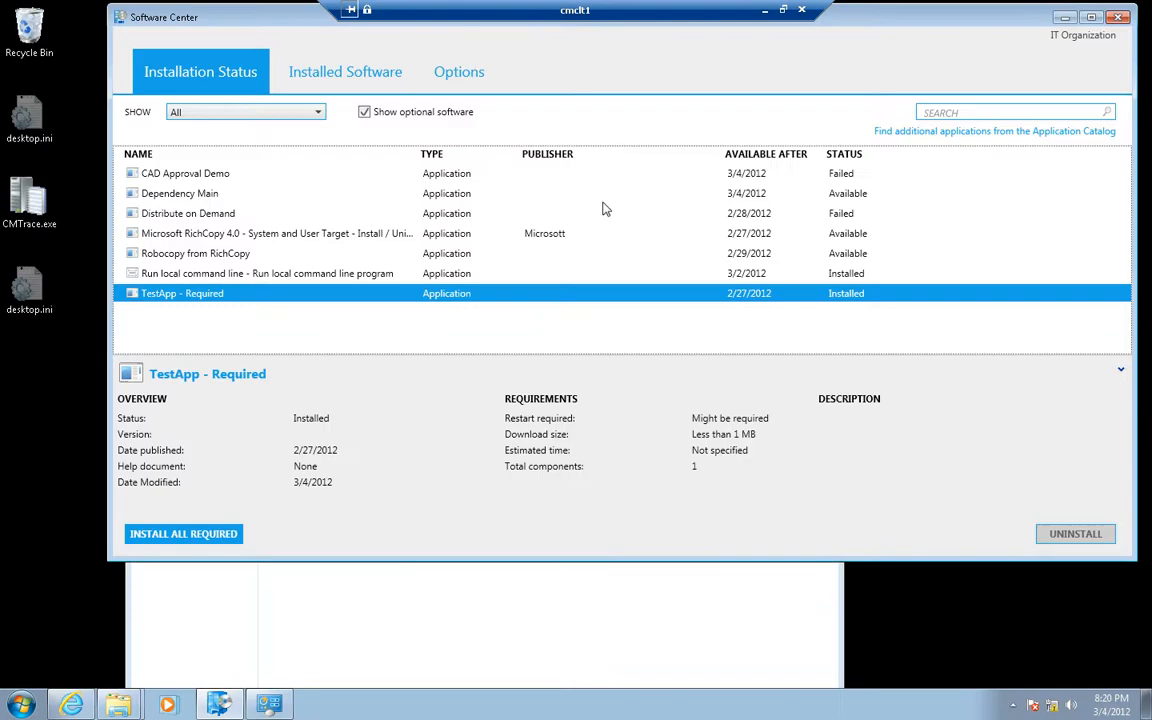
left_click(1063, 17)
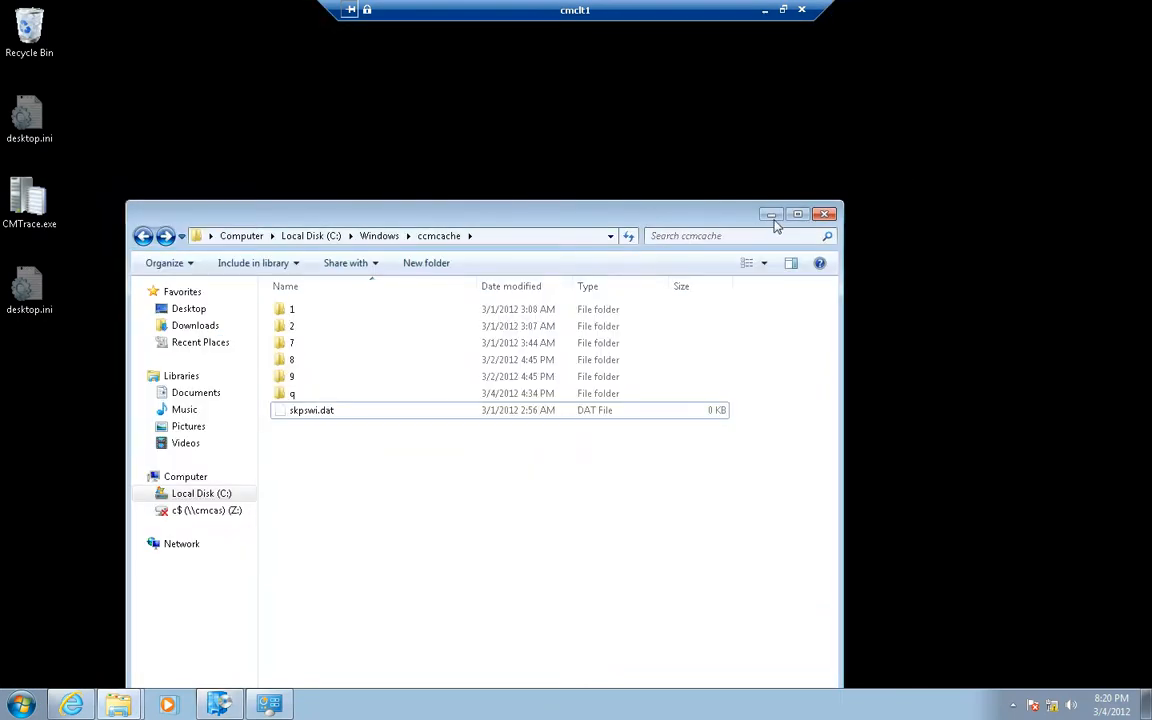
- Minimize the ccmcache folder, open the Configuration Manager client properties from Control Panel, and view the client's components and available actions
left_click(771, 216)
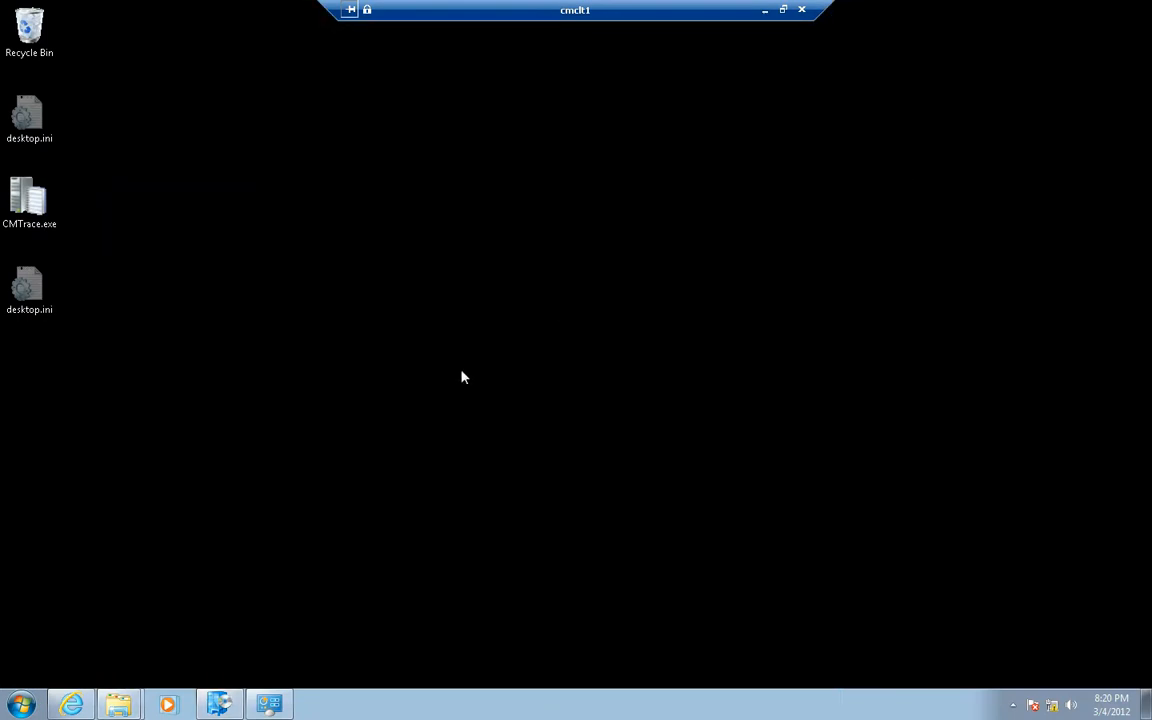
left_click(268, 706)
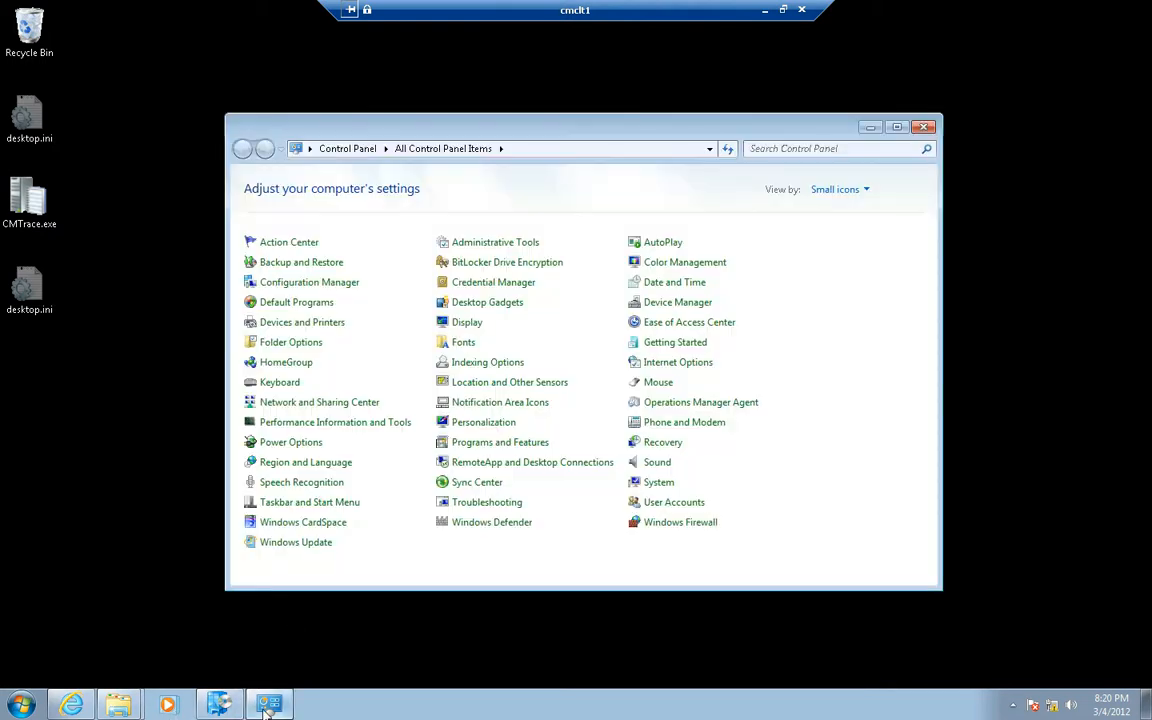
left_click(289, 285)
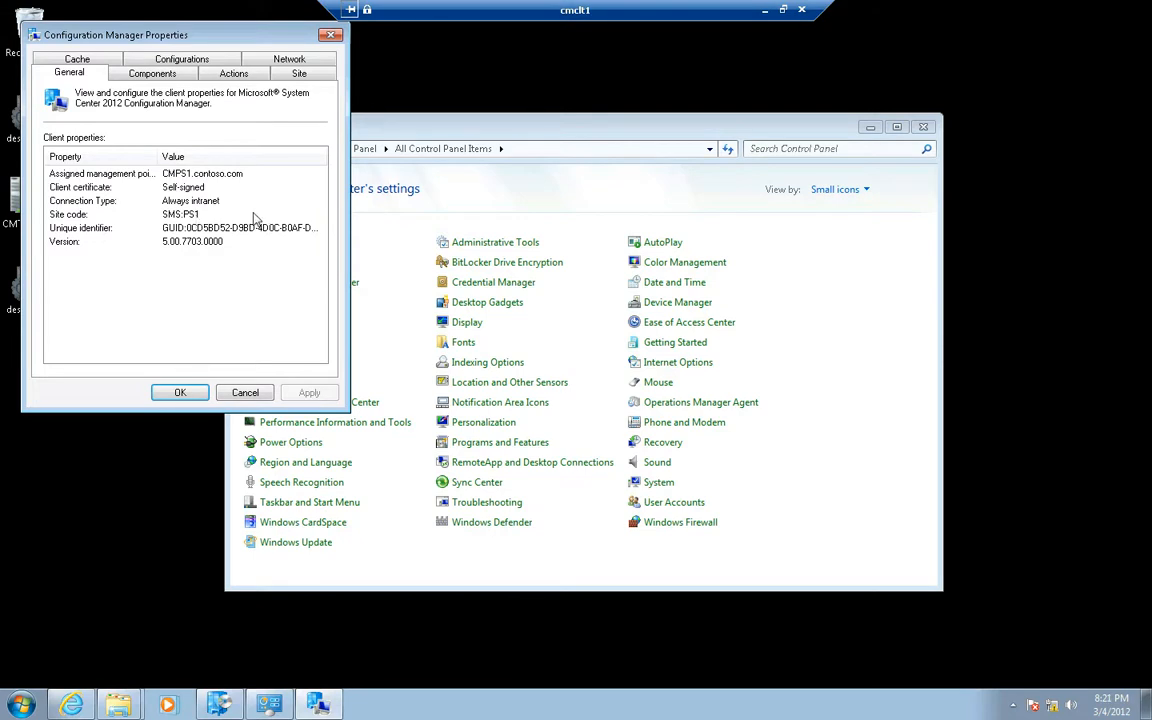
left_click(145, 75)
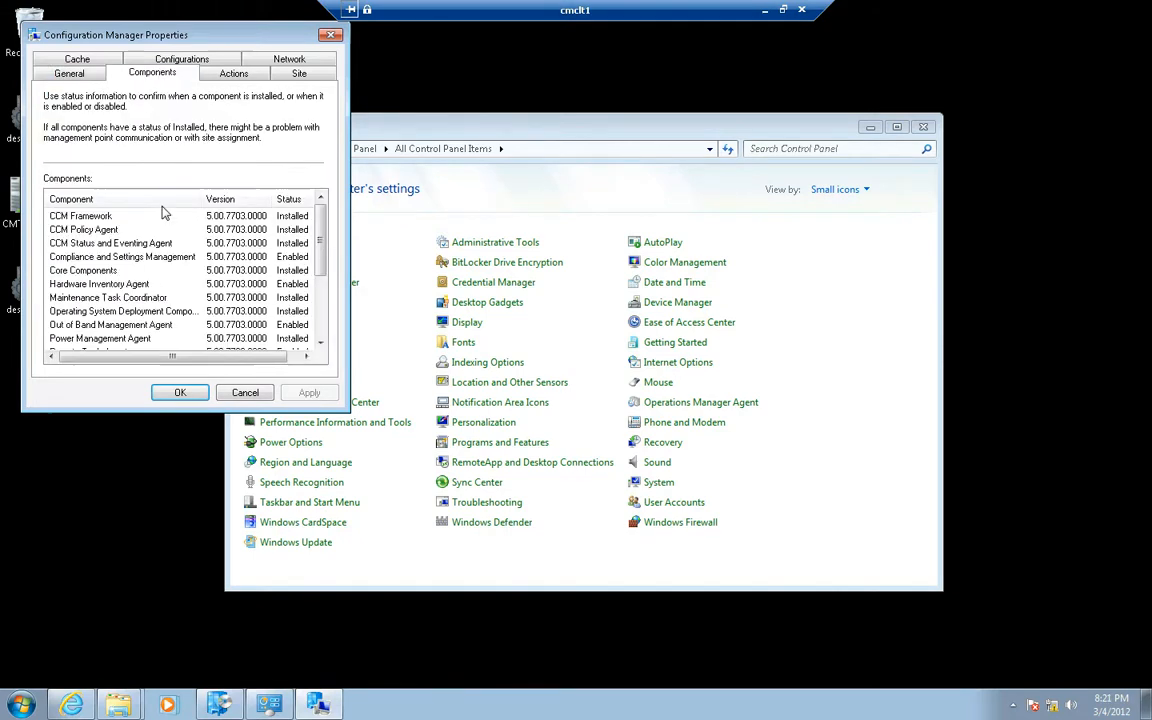
left_click(205, 72)
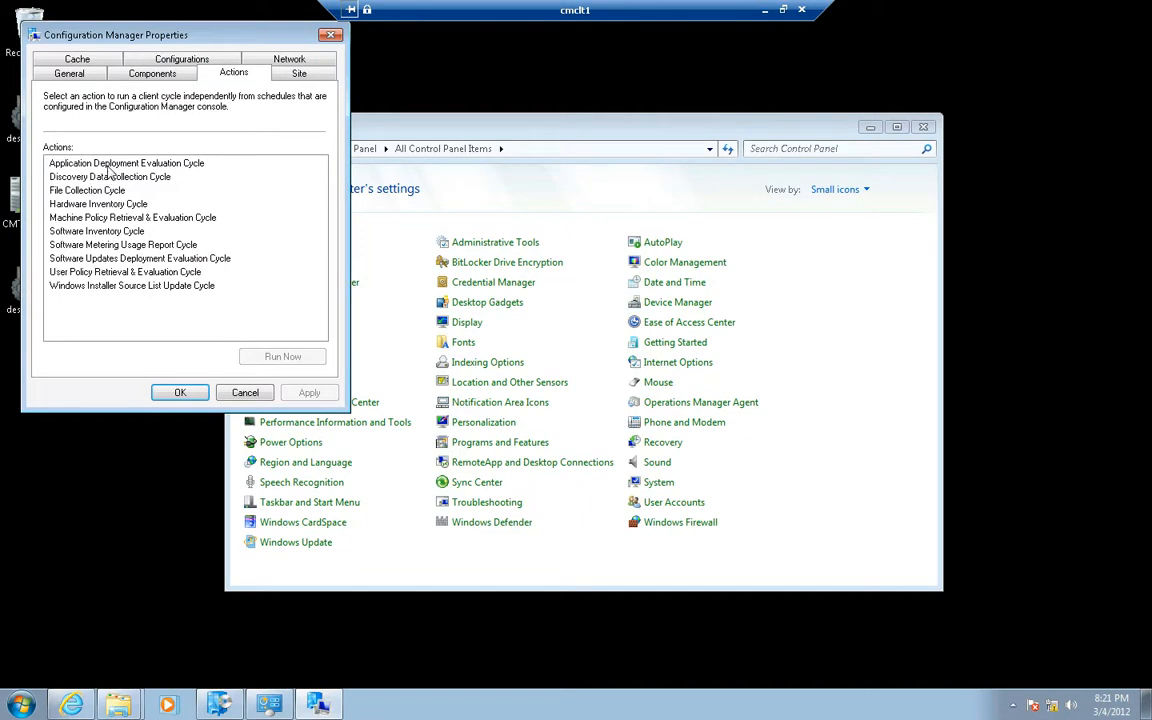
- Point out the Application Deployment Evaluation, Machine Policy Retrieval & Evaluation, and User Policy Retrieval & Evaluation cycles without running them
left_click(100, 162)
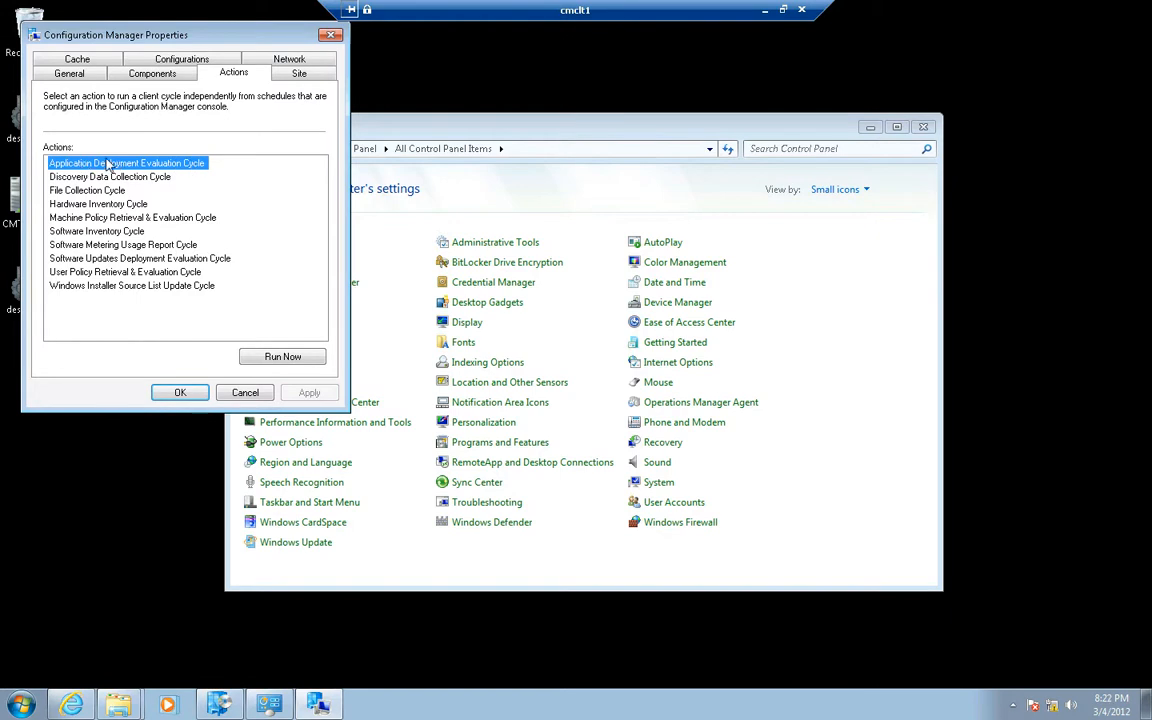
left_click(97, 217)
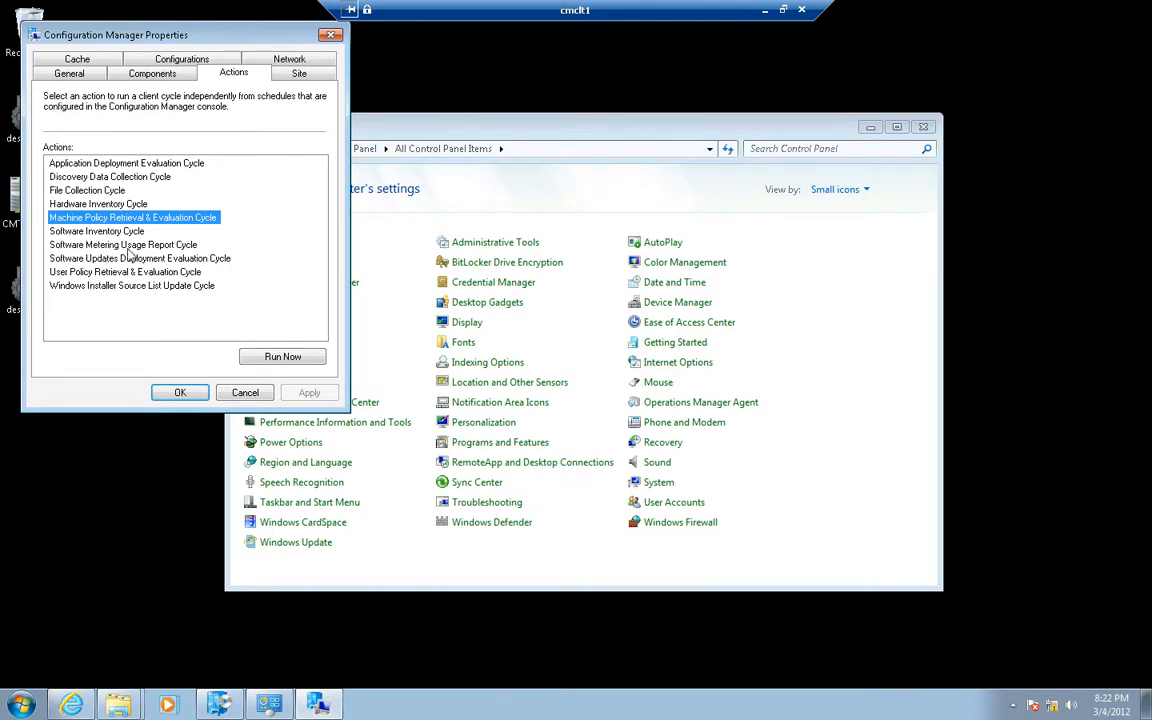
left_click(126, 273)
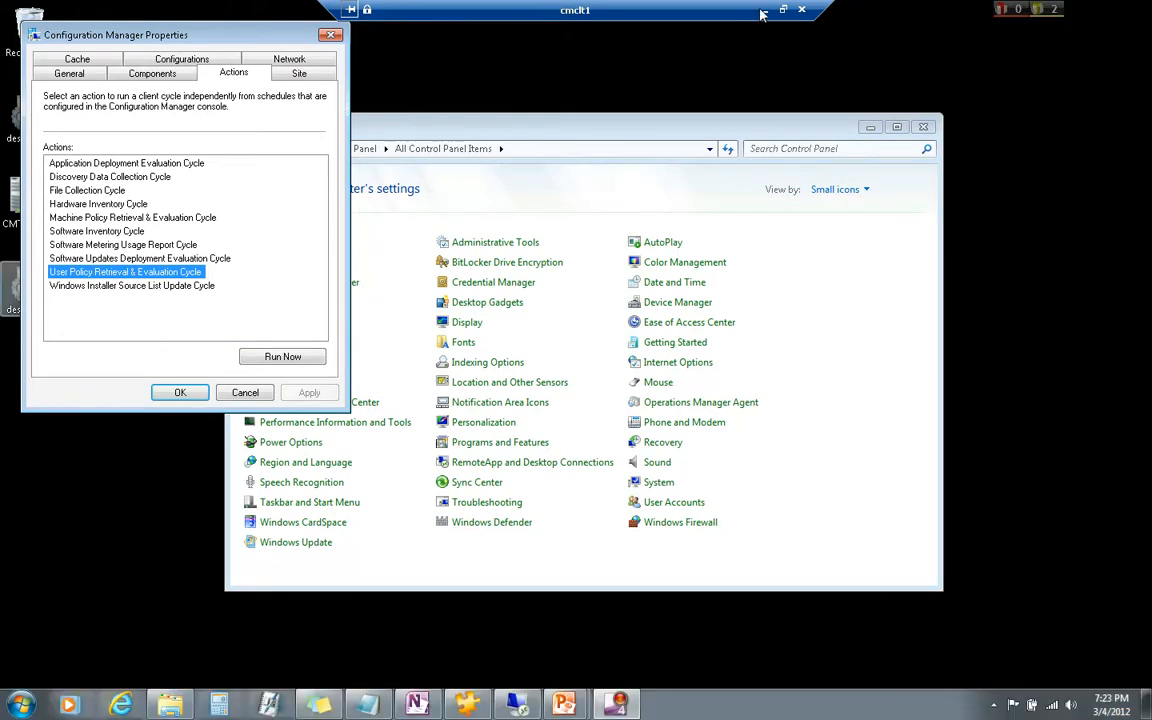
- Switch to the cmcas remote session and examine the Client Policy section of the Default Client Settings, including the policy polling interval
left_click(762, 10)
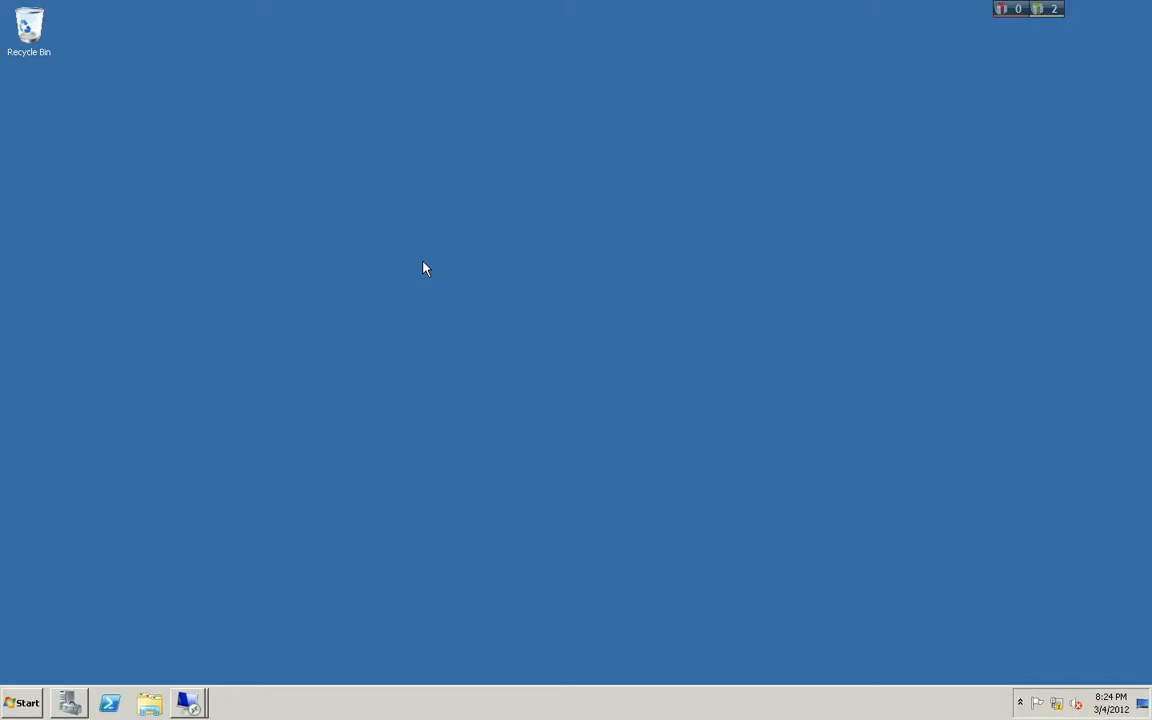
left_click(188, 704)
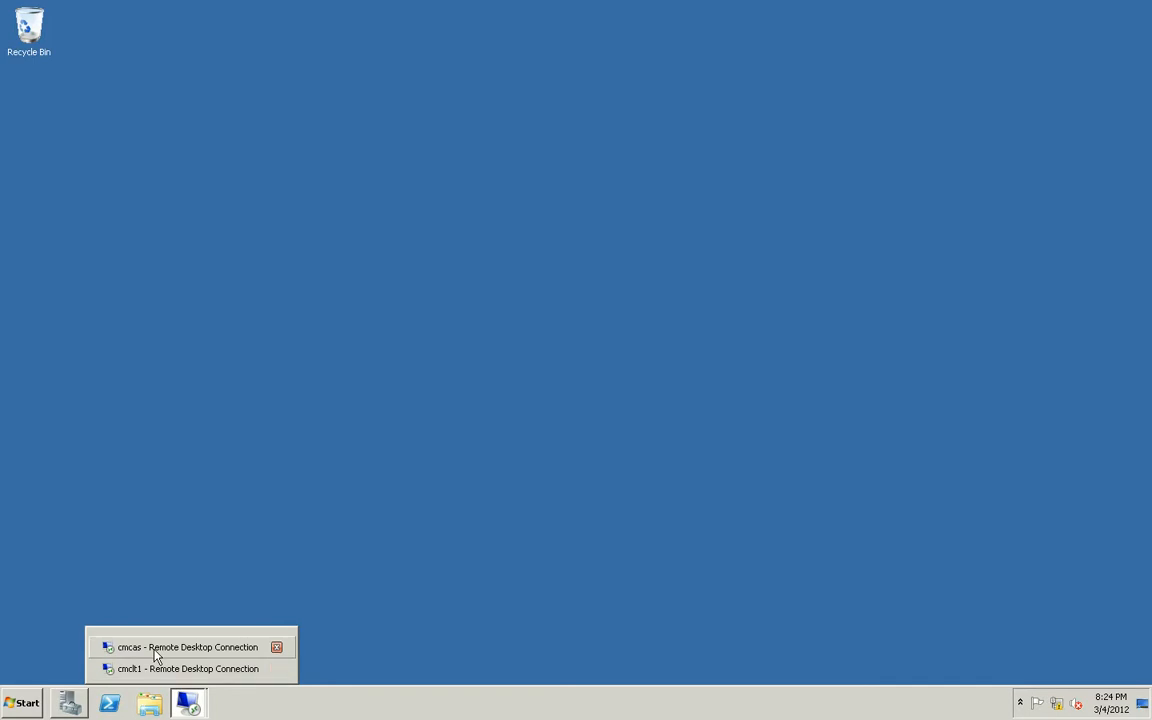
left_click(155, 650)
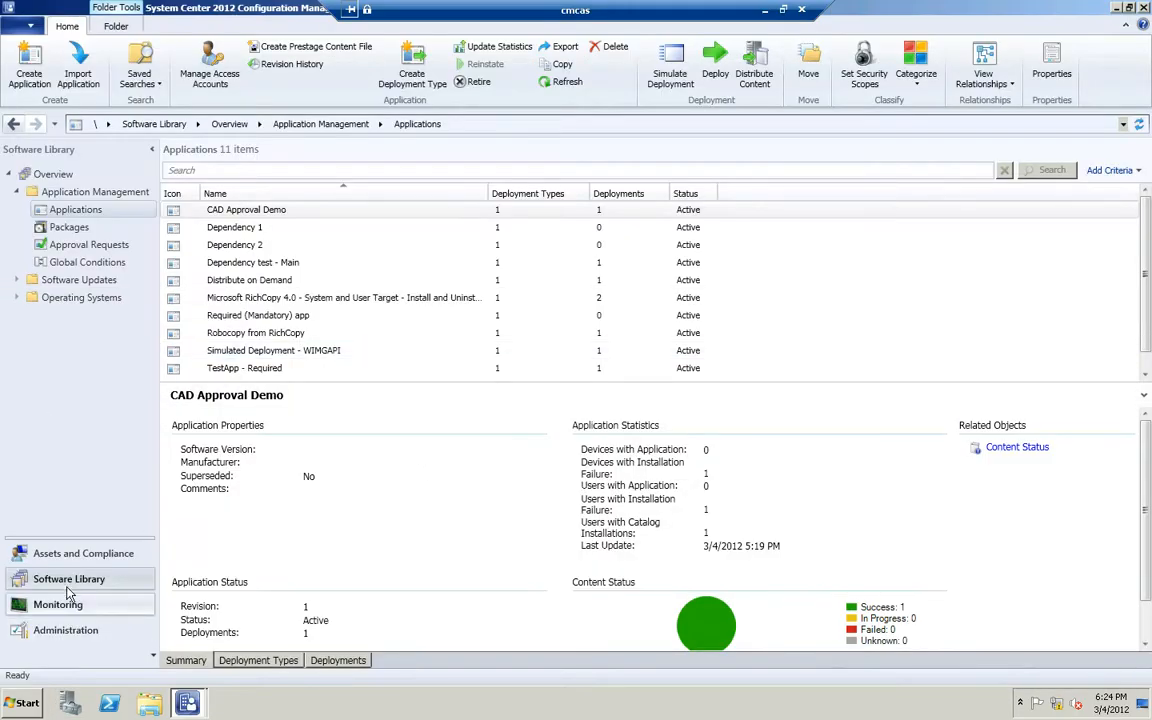
left_click(66, 630)
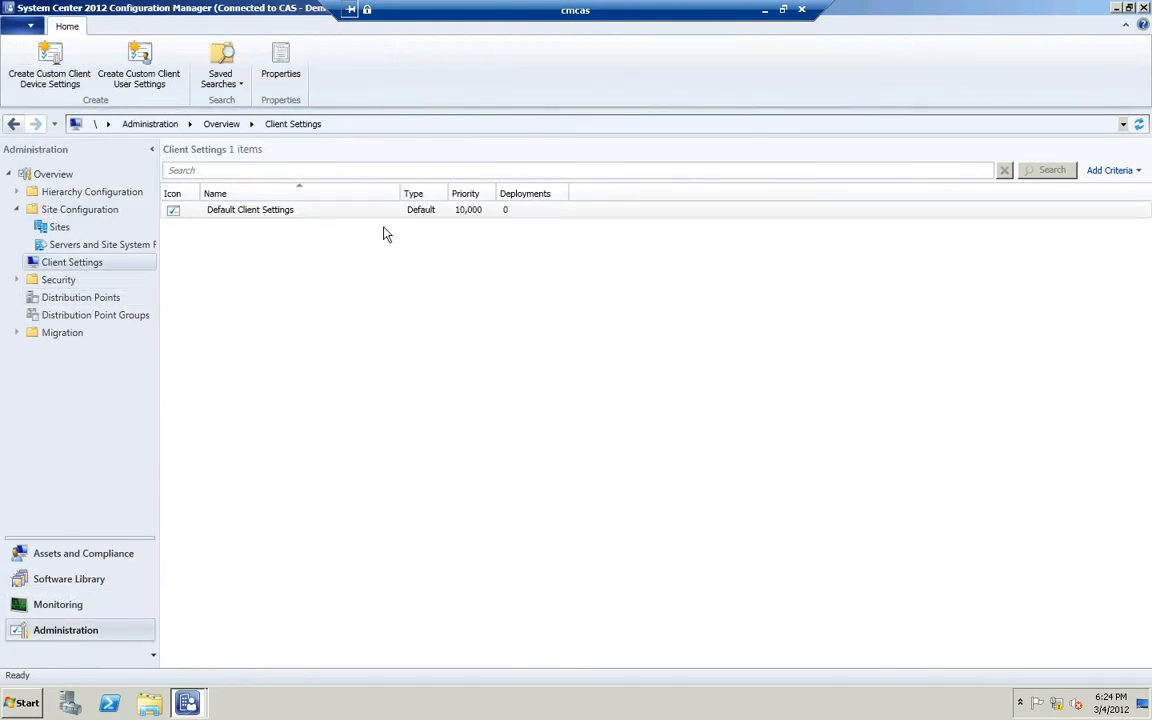
left_click(337, 214)
double_click(337, 209)
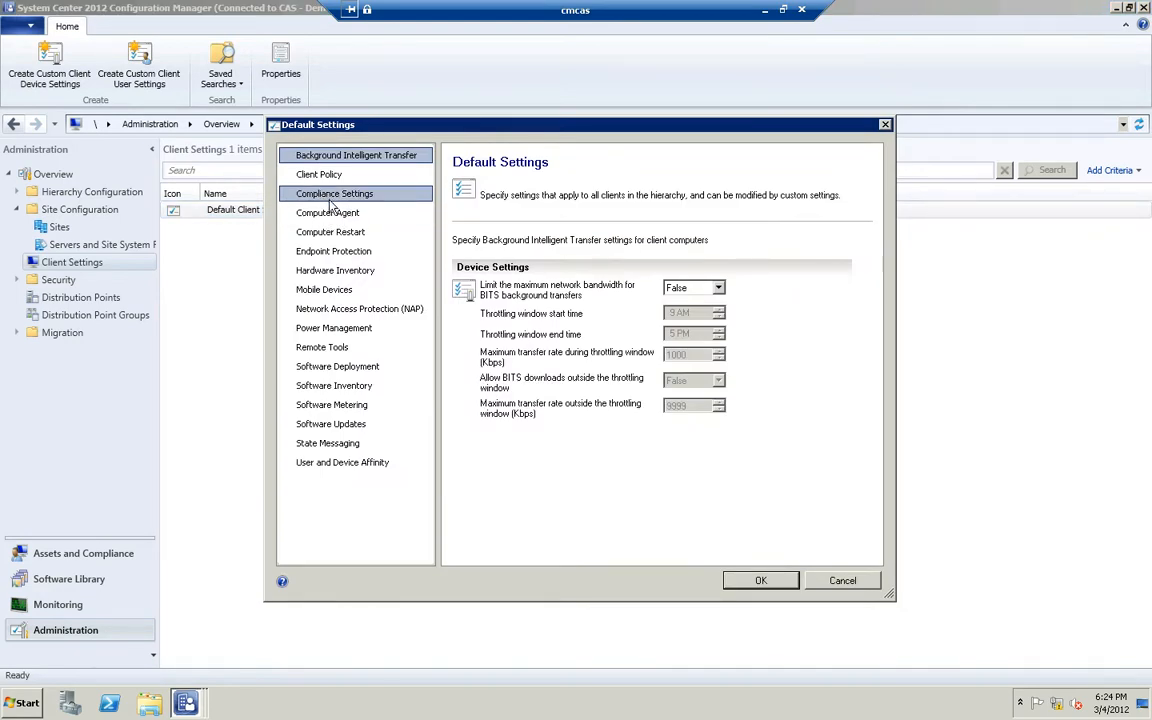
left_click(312, 175)
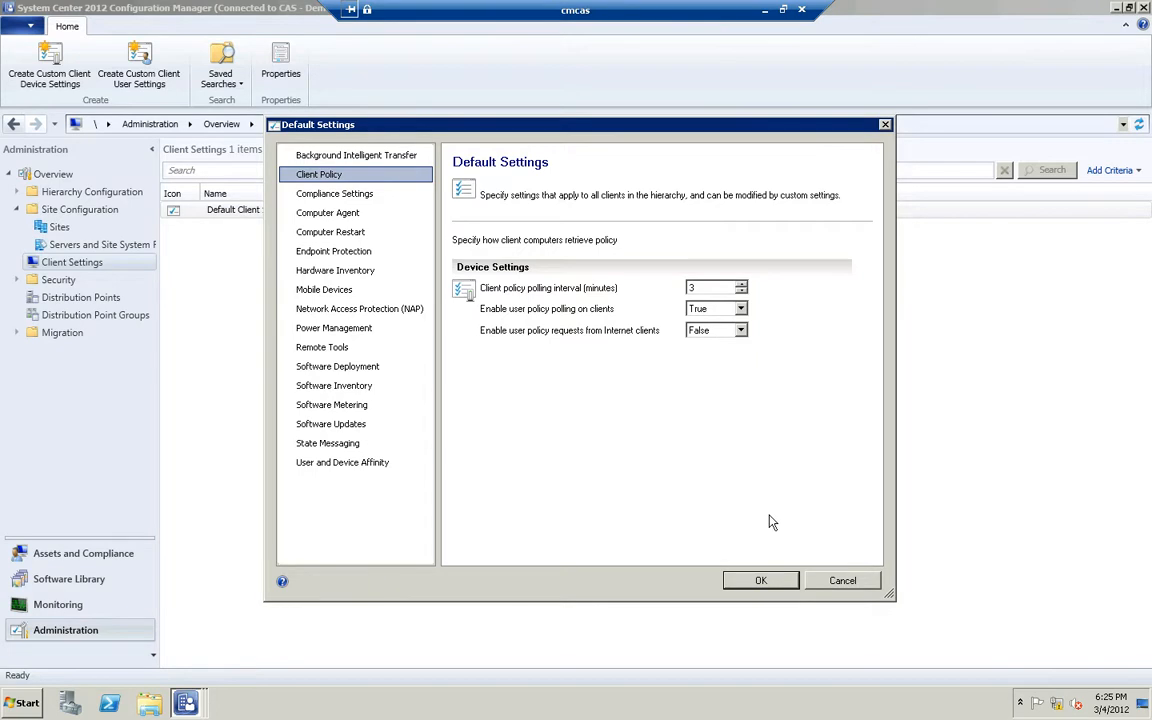
left_click(765, 580)
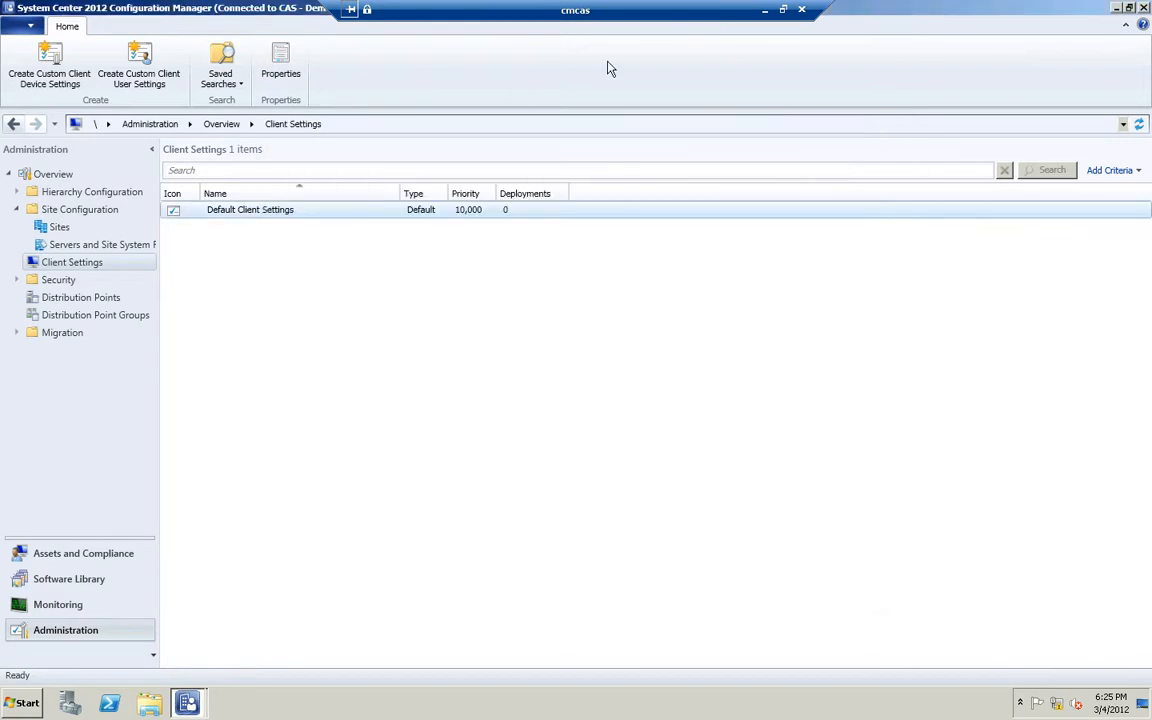
- Return to the cmclt1 remote session and unlock the client's Cache settings to examine the folder location and disk space, then cancel the properties
left_click(765, 10)
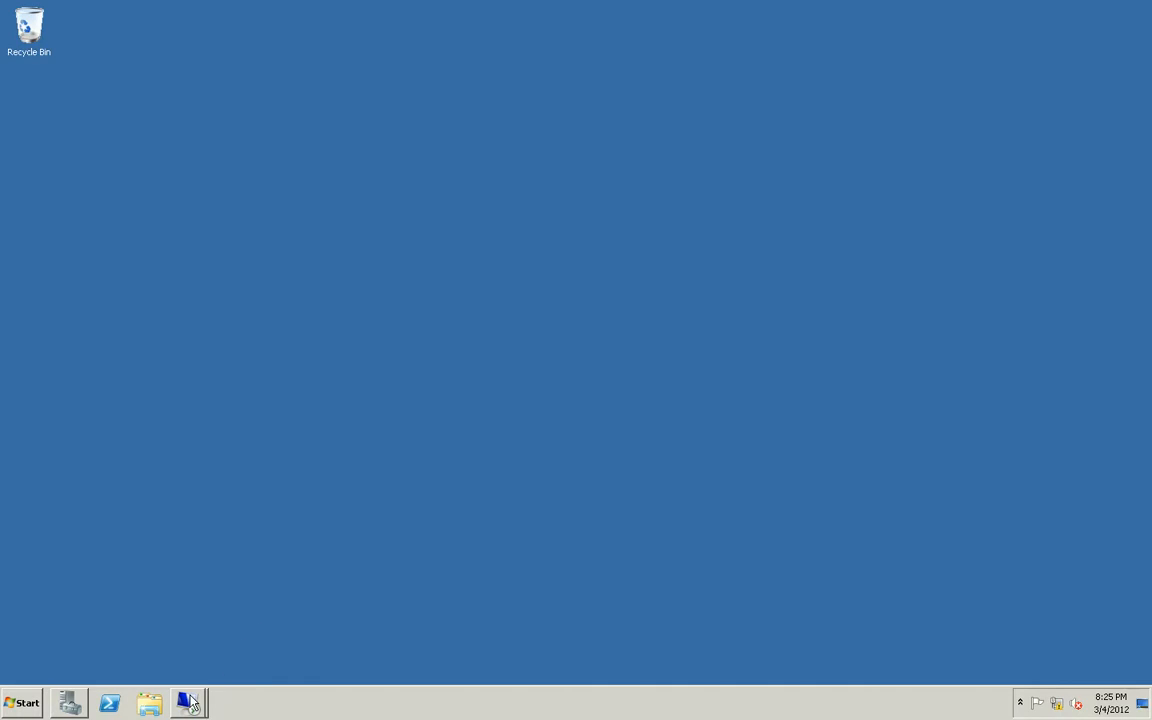
mouse_move(188, 700)
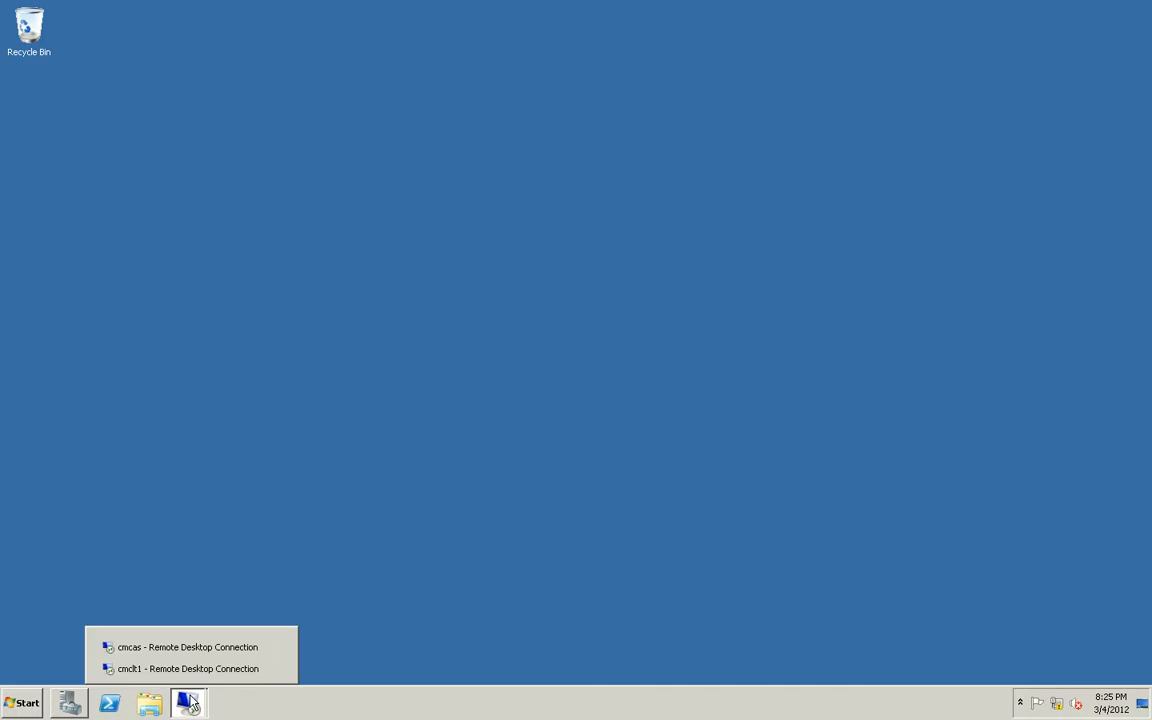
left_click(150, 669)
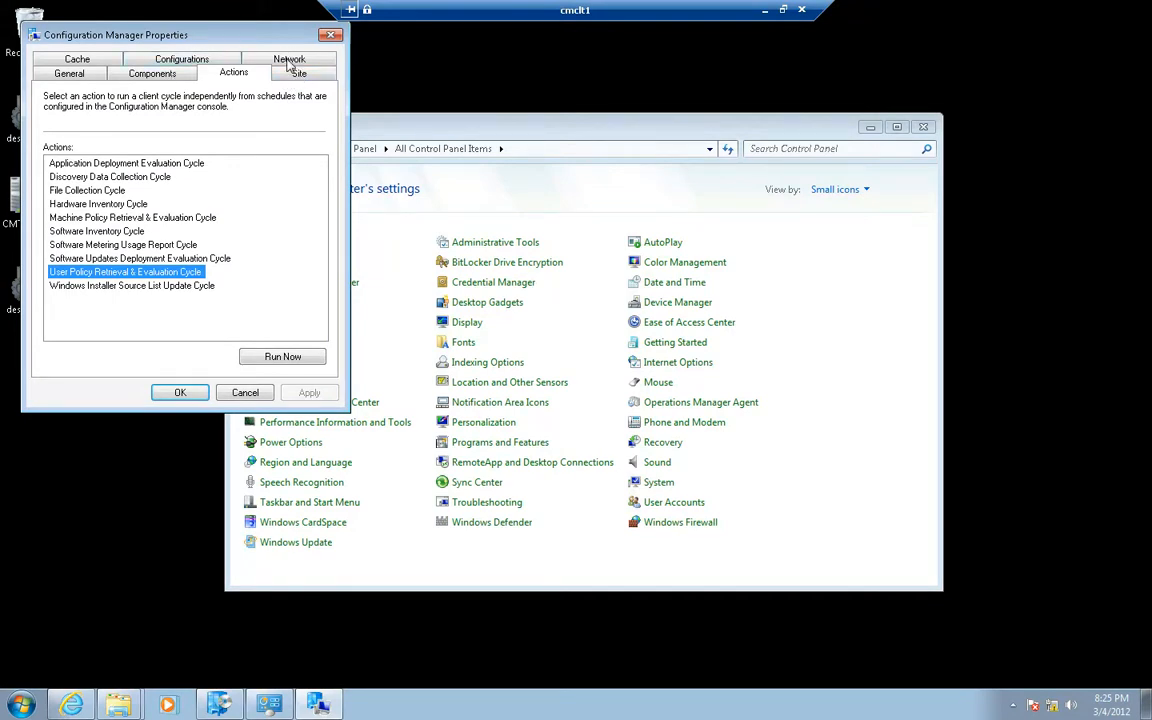
left_click(105, 62)
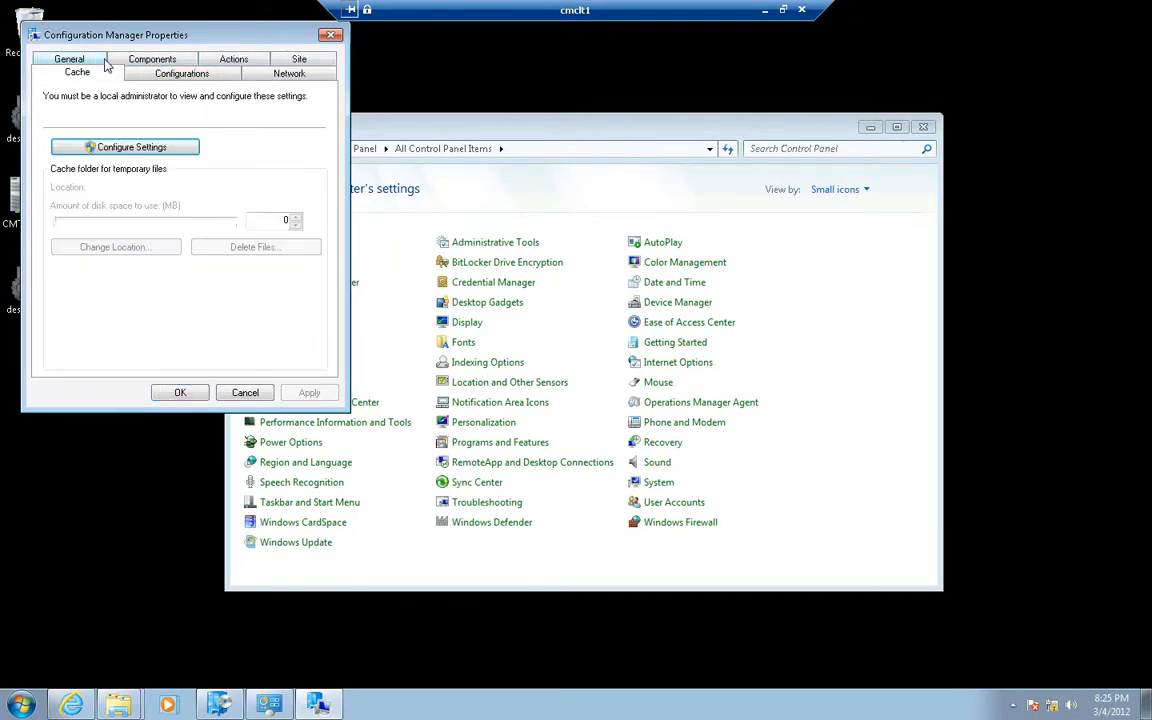
left_click(108, 148)
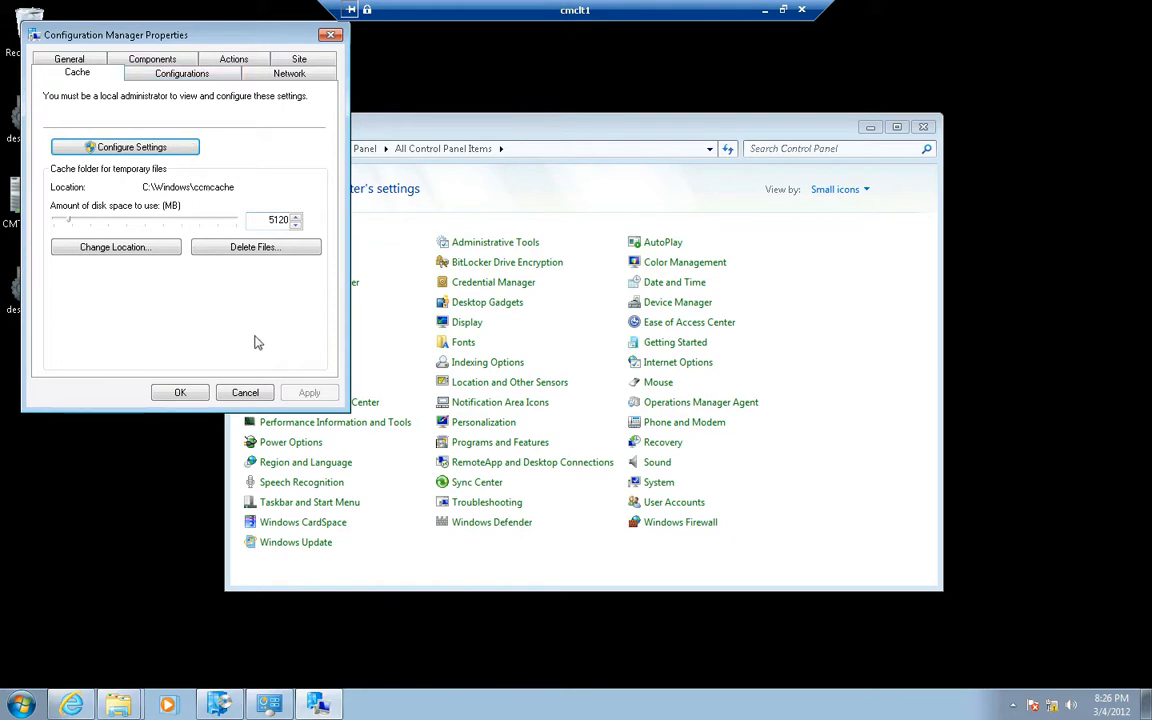
left_click(246, 392)
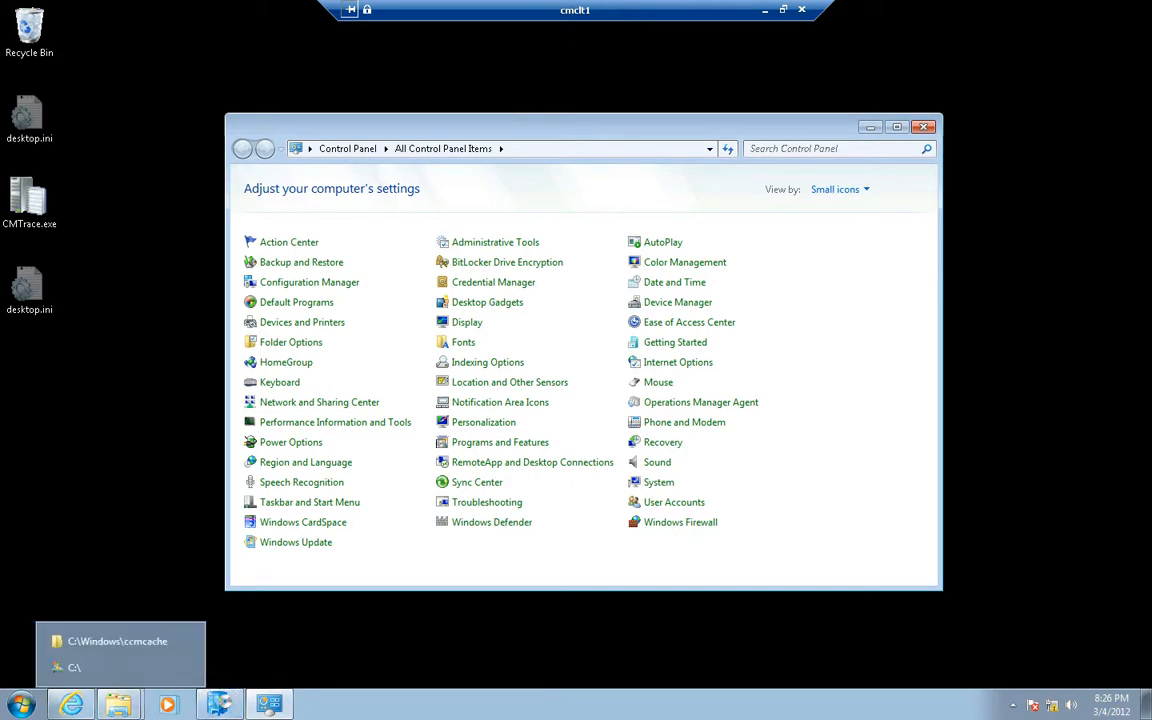
- Locate the Software Center shortcut in the Microsoft System Center 2012 Configuration Manager program folder and bring up Software Center
mouse_move(232, 709)
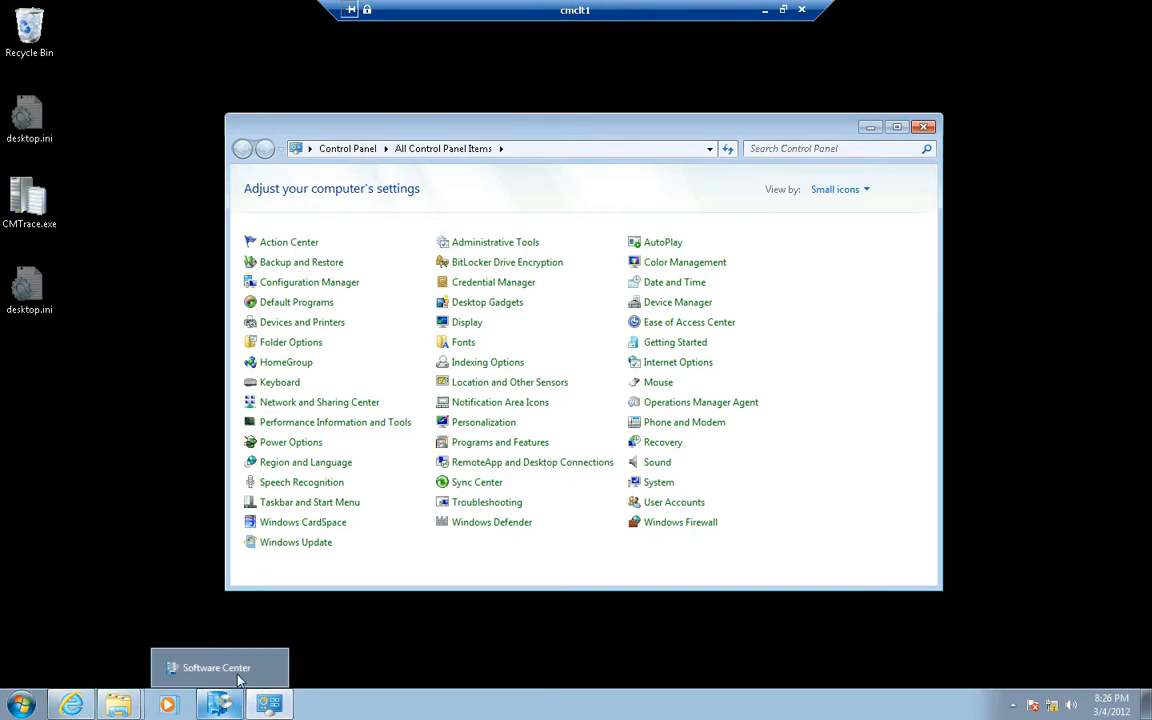
left_click(22, 704)
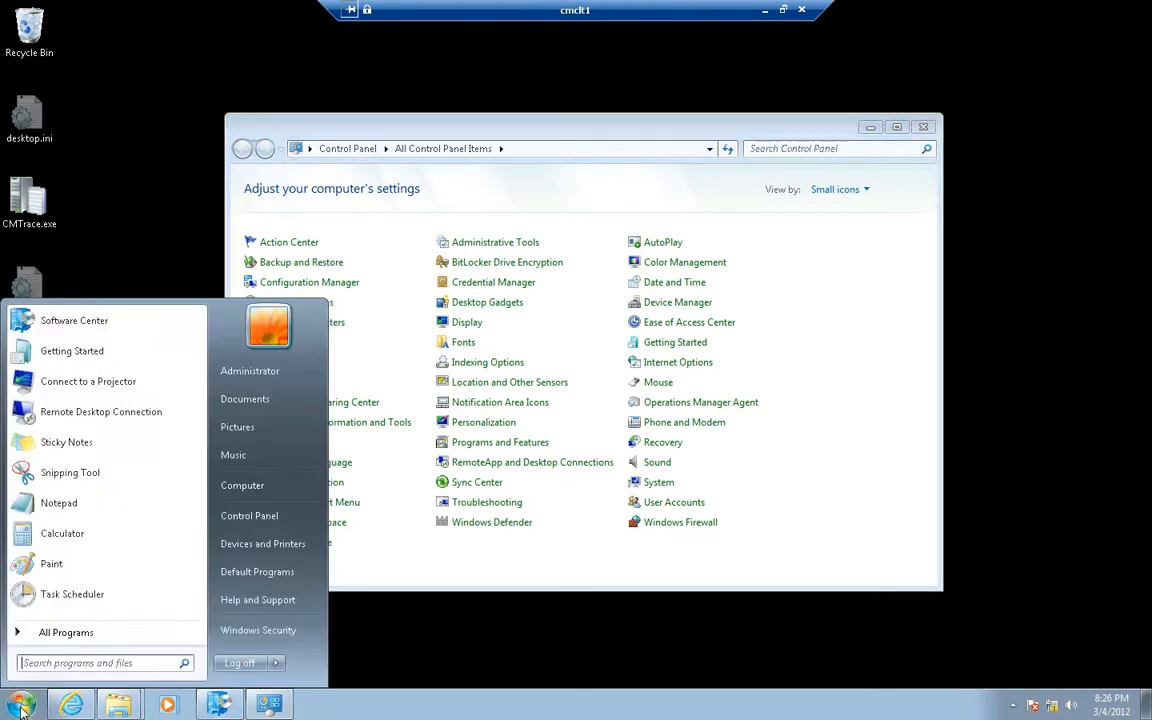
left_click(50, 632)
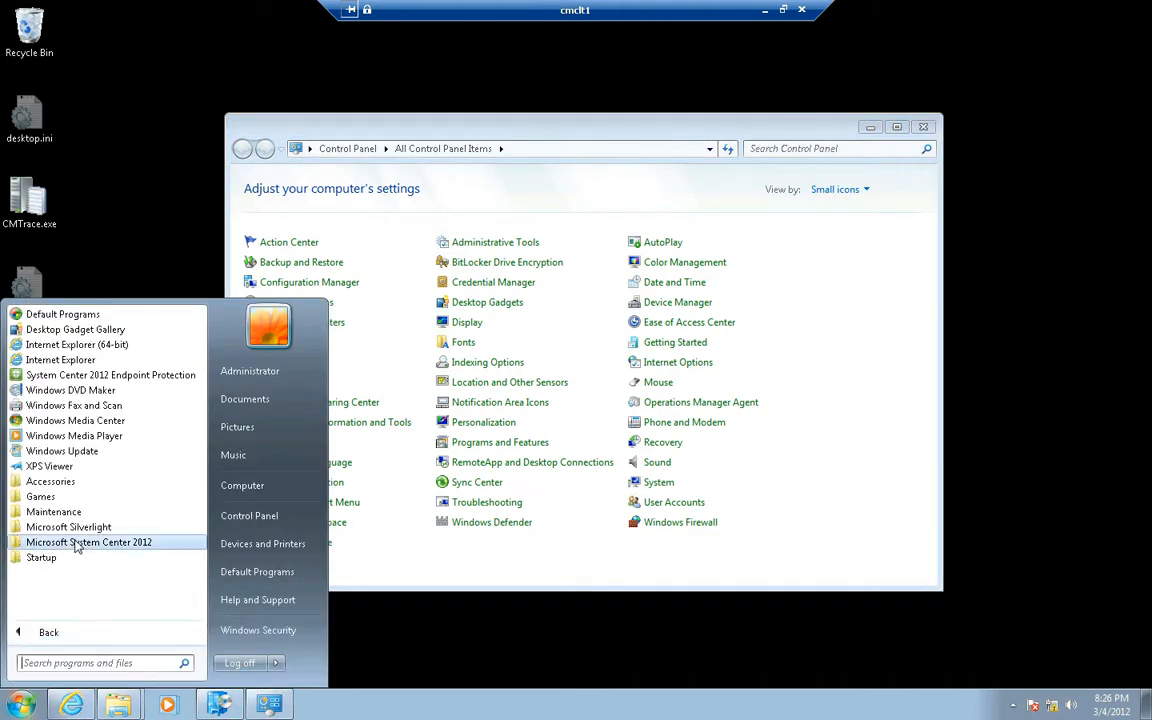
left_click(75, 543)
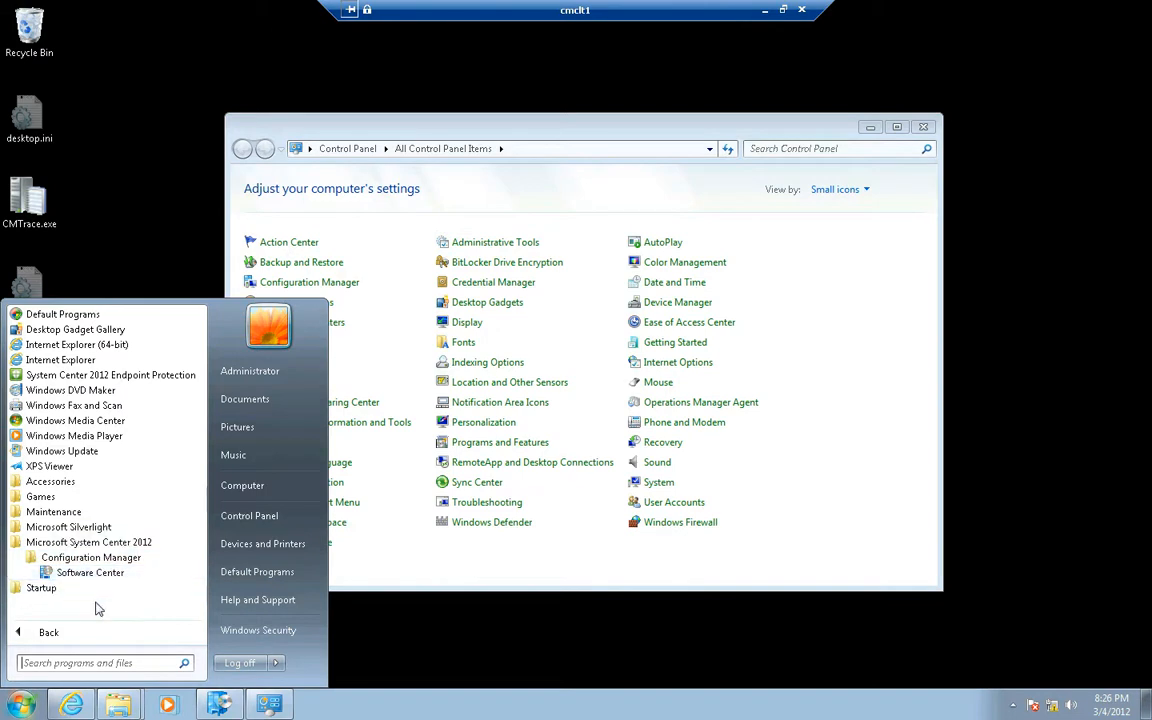
left_click(387, 667)
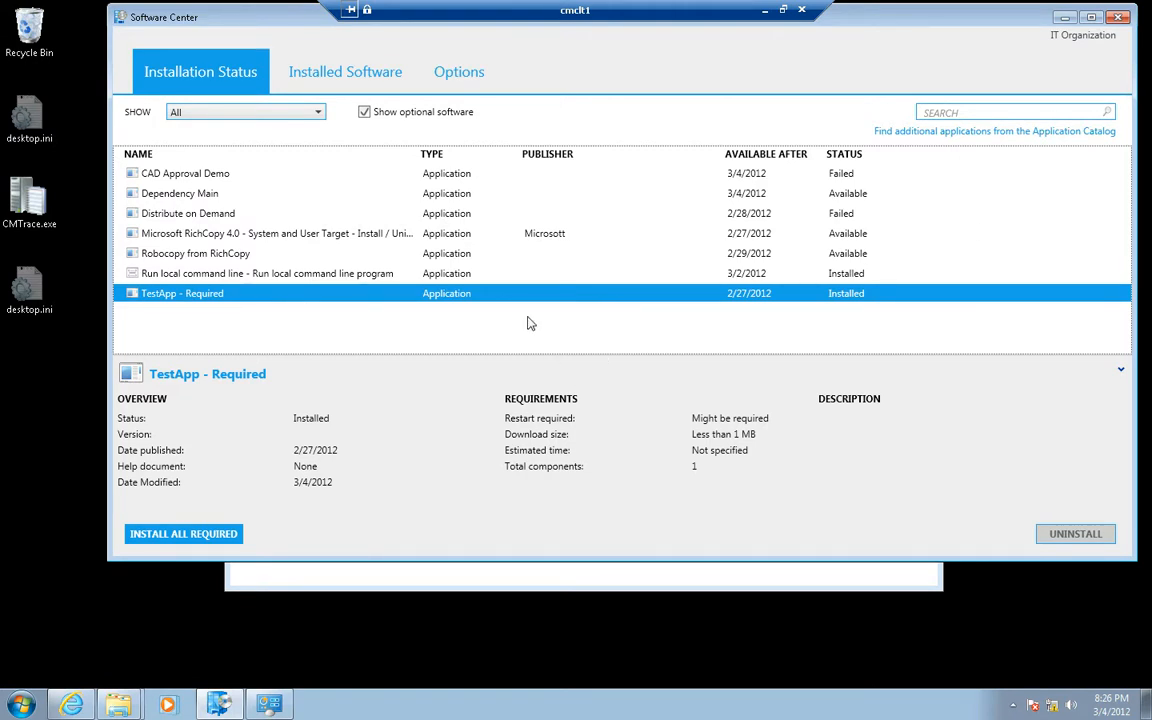
- Examine Software Center's installed software list and its options for work information, power management, computer maintenance and remote control
left_click(323, 77)
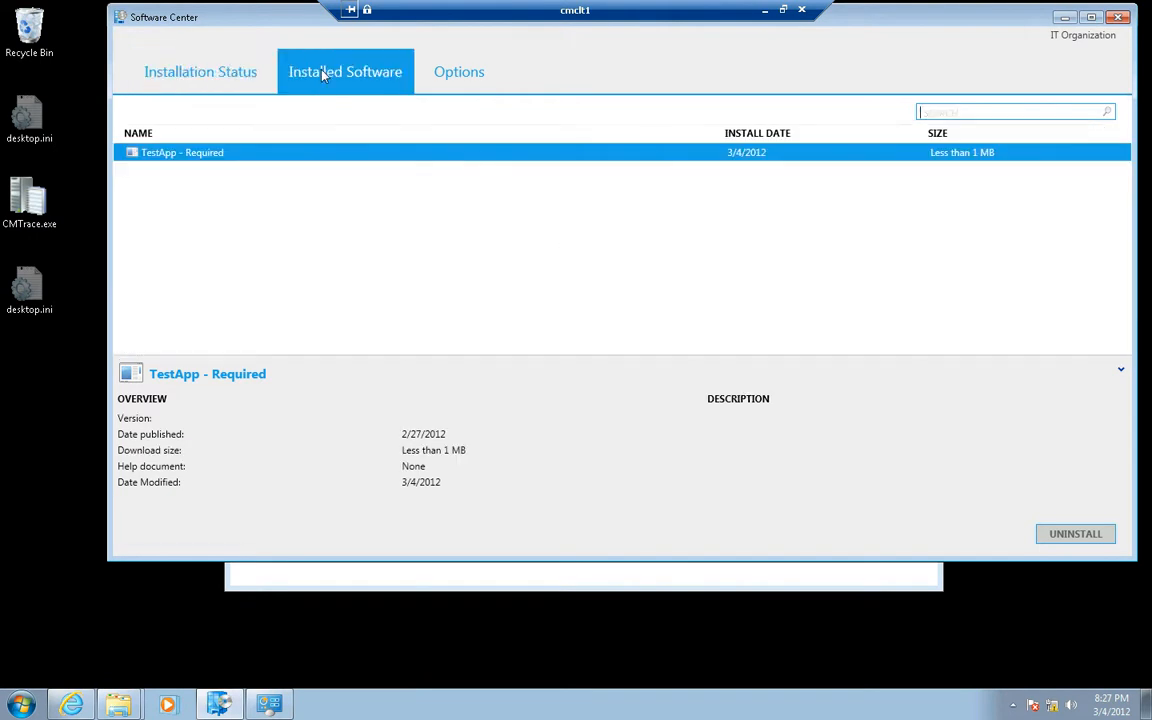
left_click(450, 80)
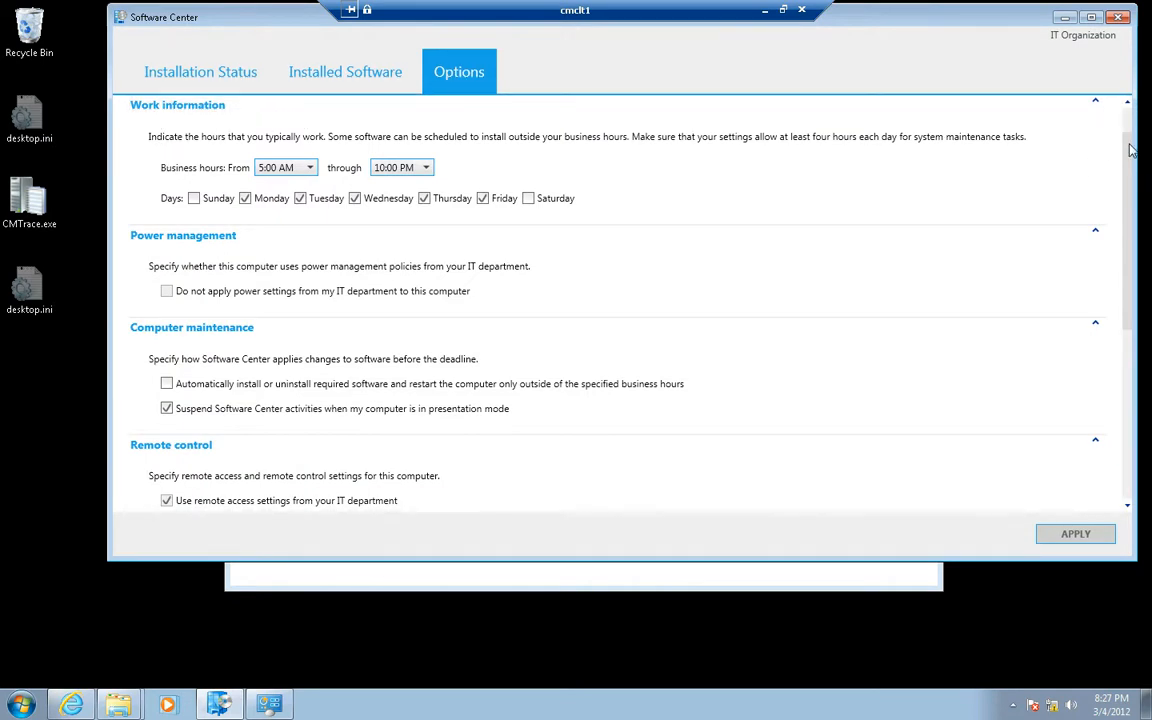
scroll(438, 135, "up", 1)
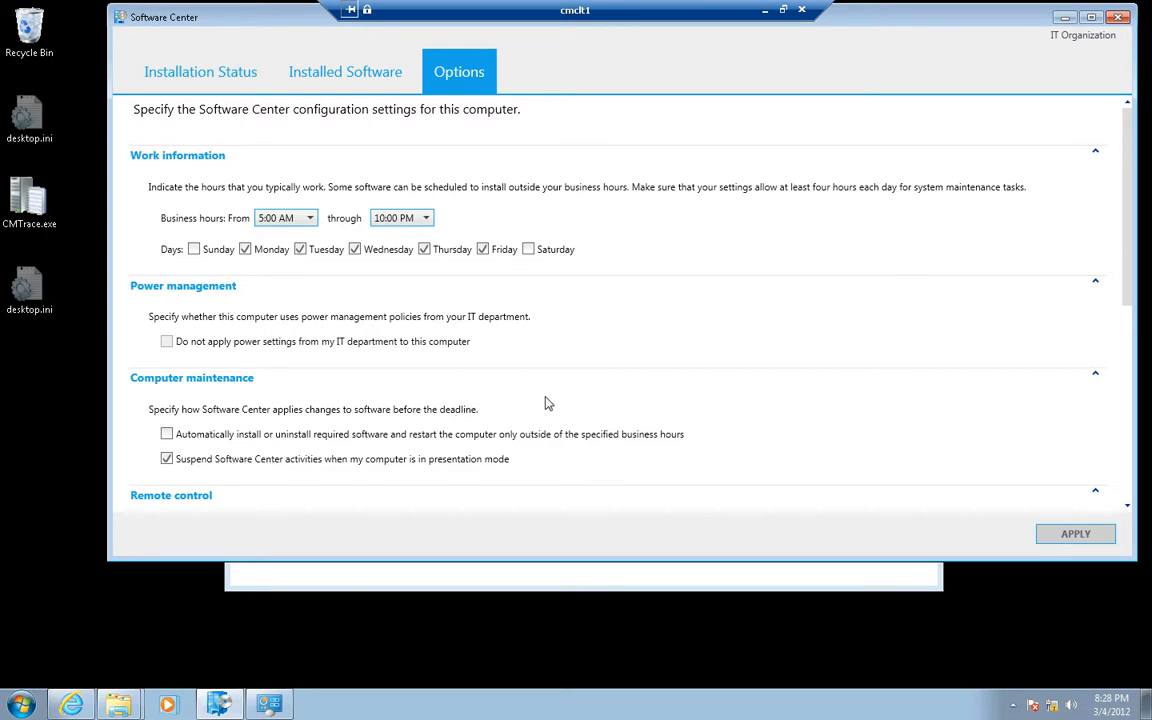
scroll(545, 403, "down", 2)
scroll(541, 395, "down", 2)
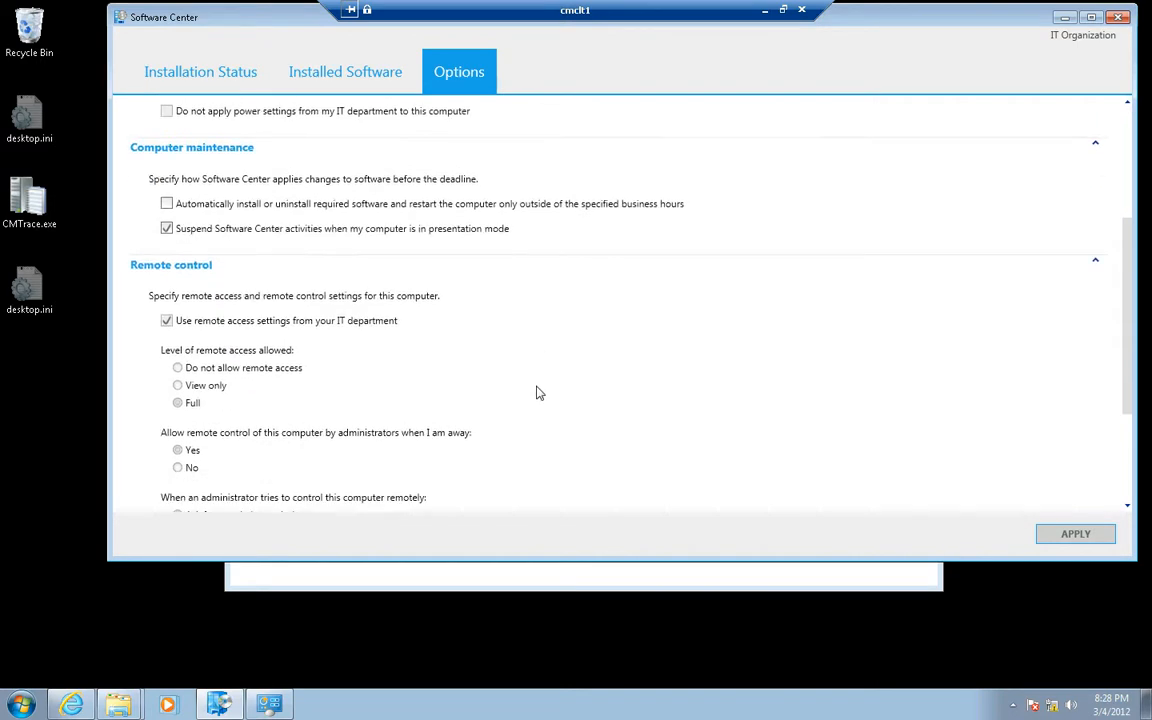
scroll(318, 385, "down", 3)
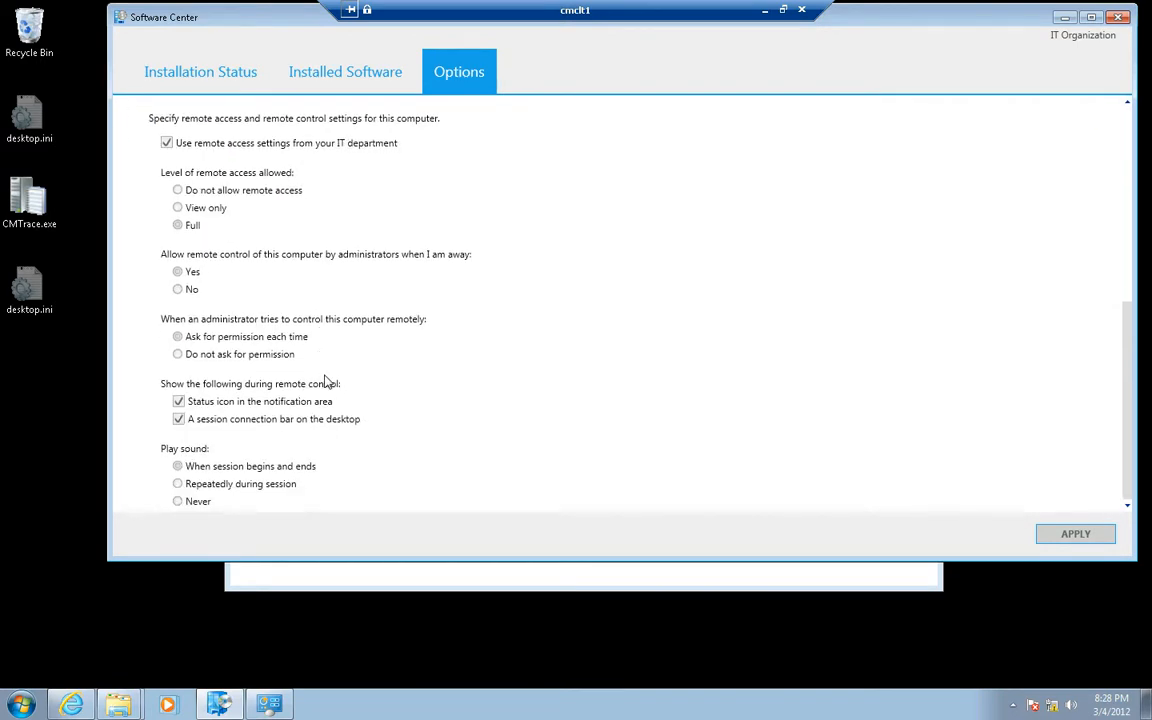
scroll(325, 381, "up", 5)
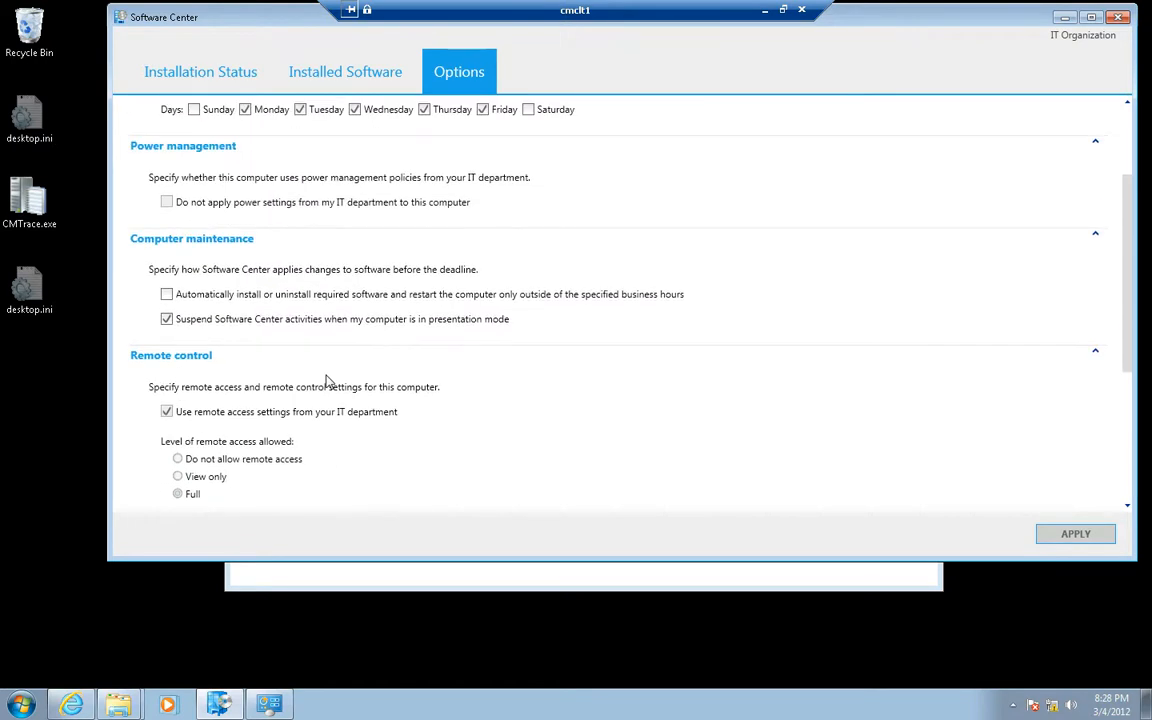
scroll(325, 381, "up", 1)
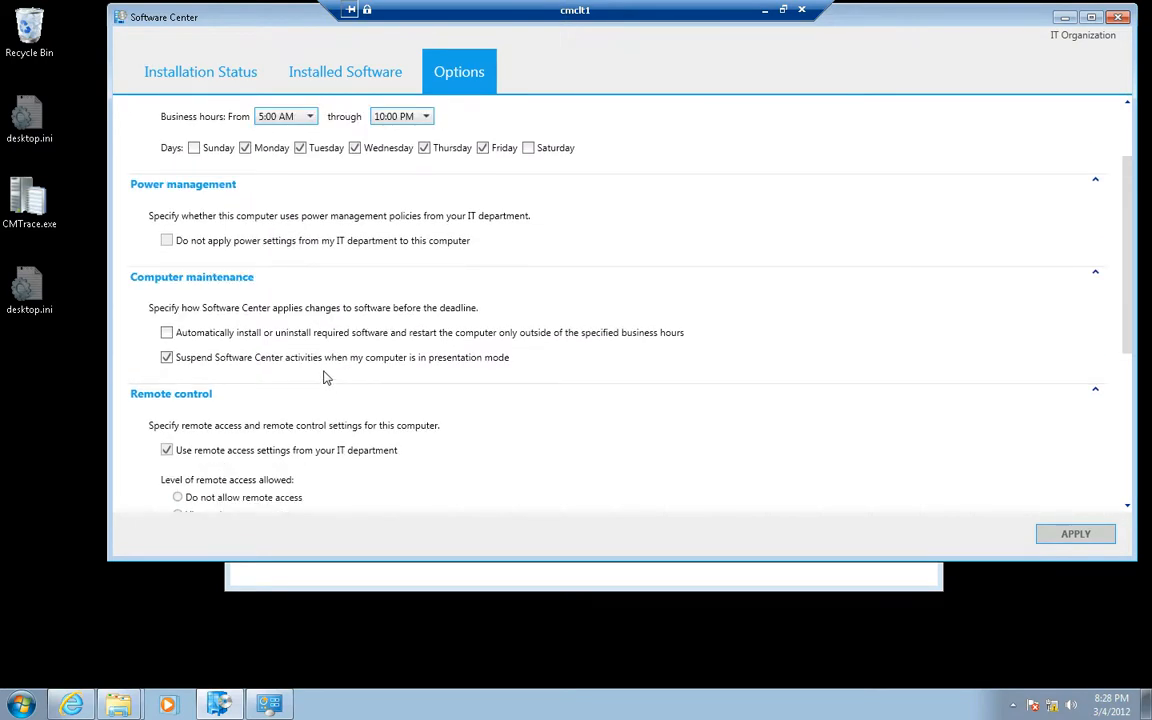
scroll(325, 381, "up", 1)
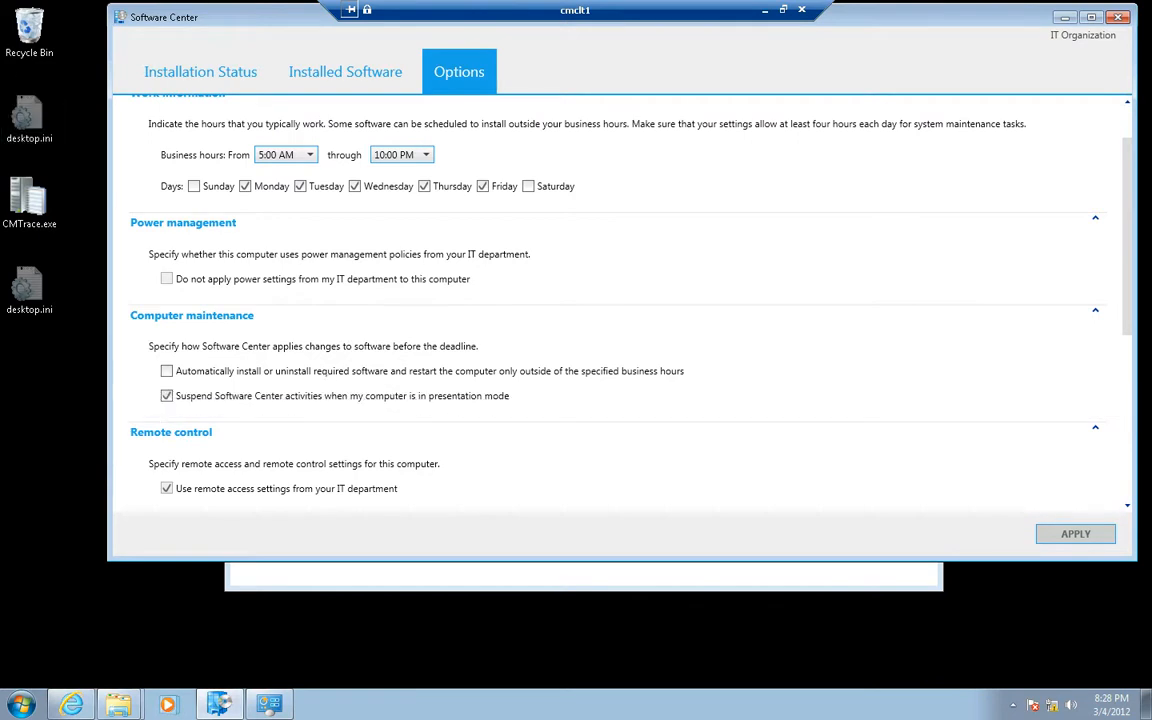
scroll(229, 330, "up", 2)
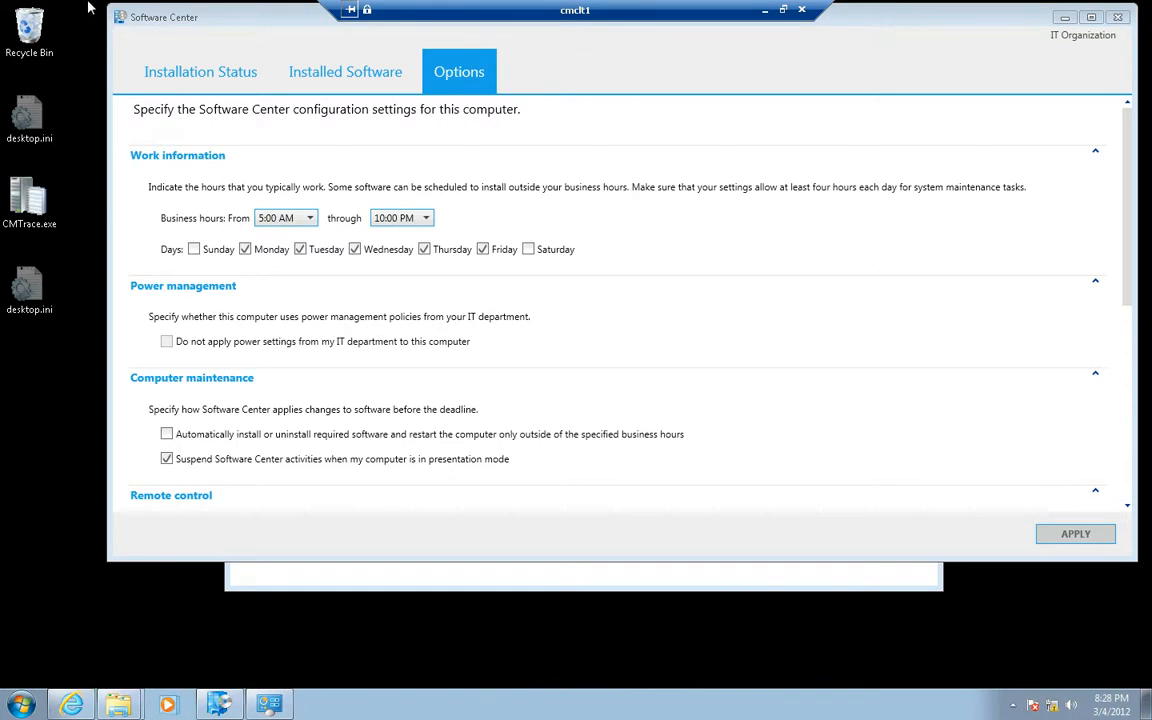
- Return Software Center to its installation status list, set it aside, and examine the Application Catalog in Internet Explorer
left_click(180, 75)
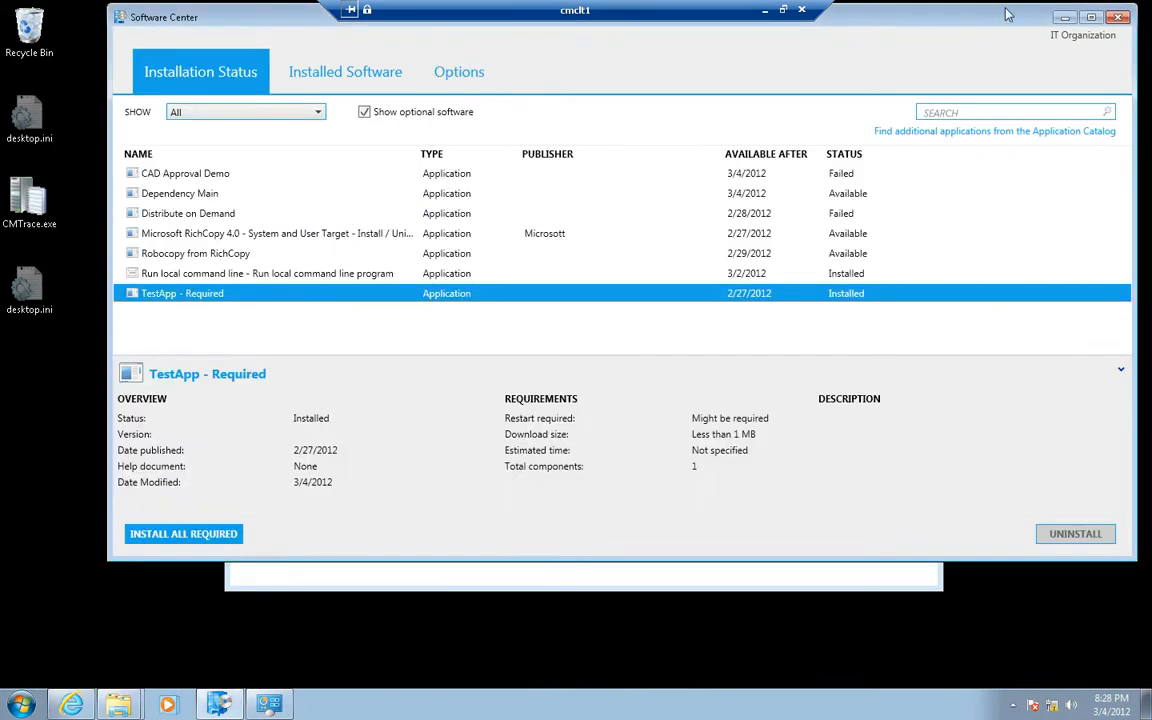
left_click(1063, 18)
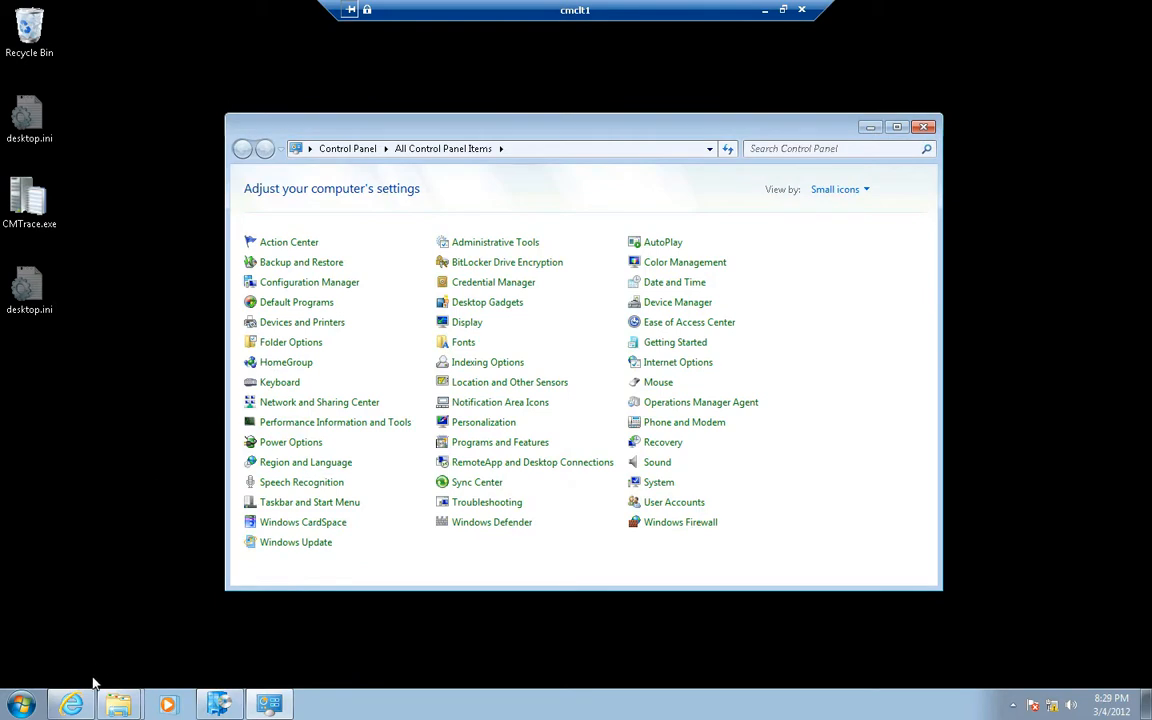
mouse_move(72, 677)
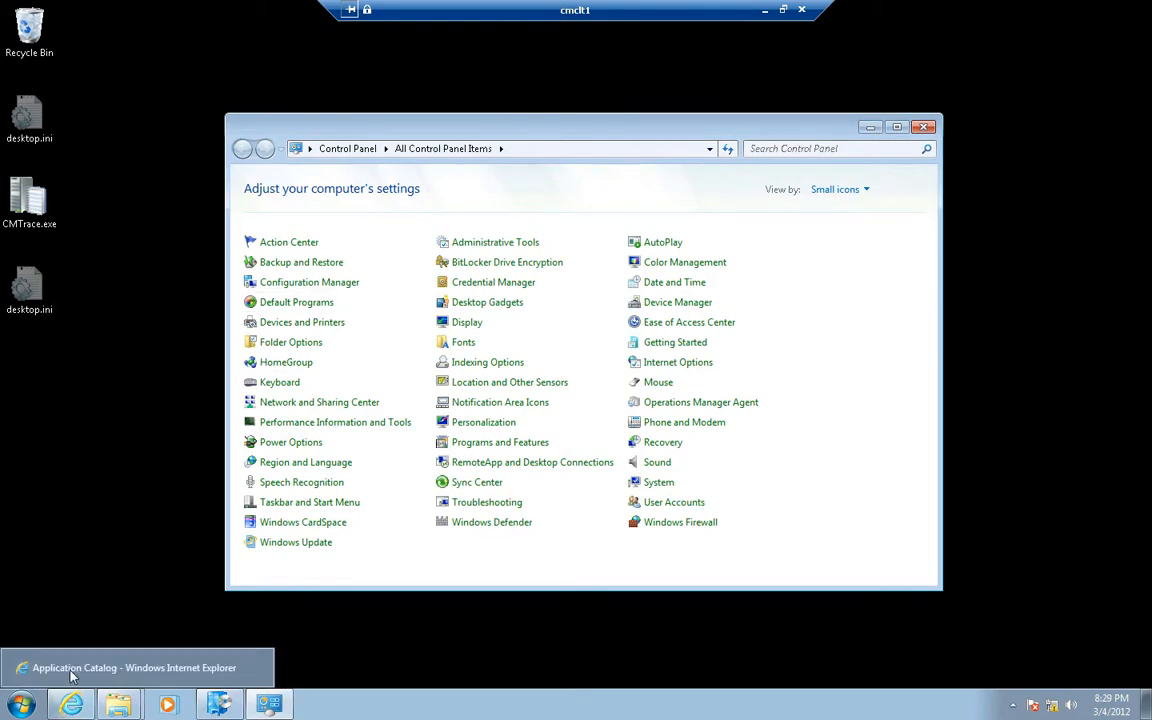
left_click(71, 670)
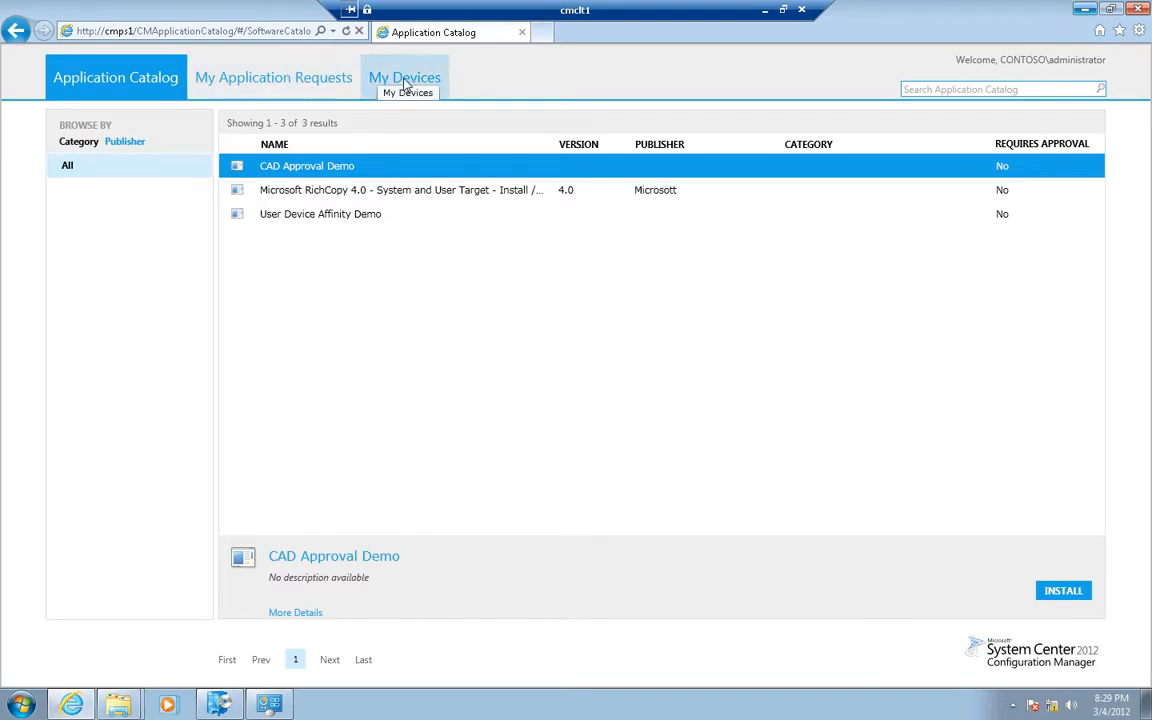
left_click(1082, 10)
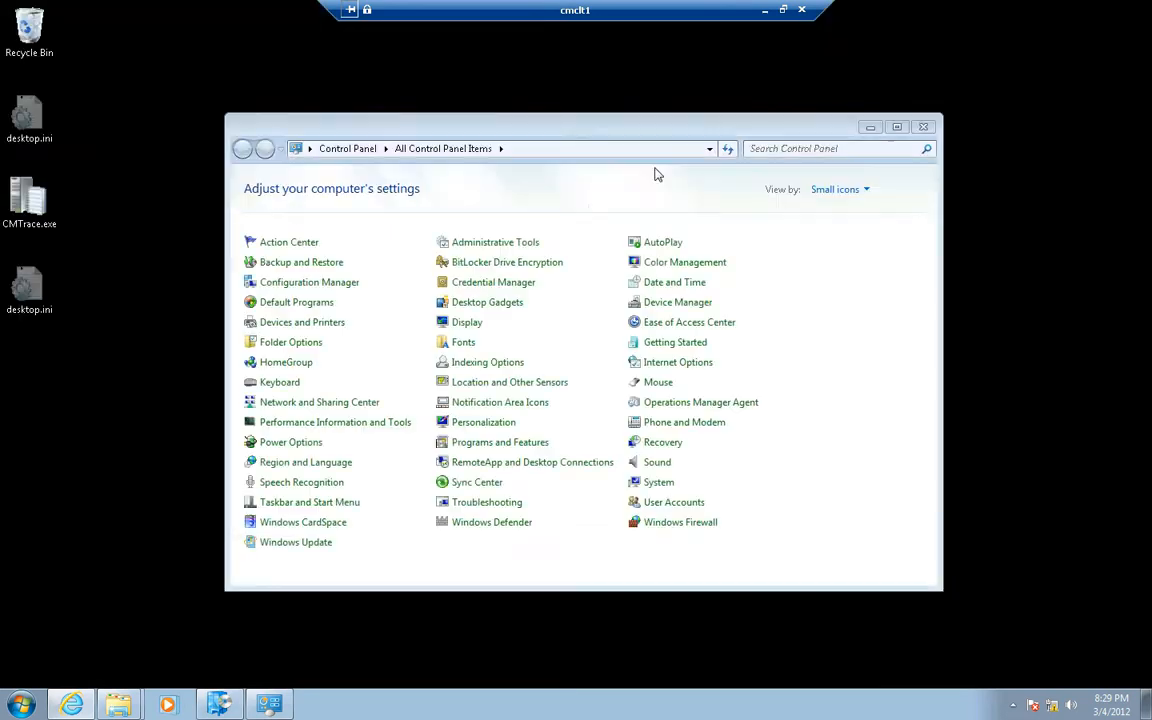
- Switch to the cmcas remote session and bring up the properties of the Microsoft RichCopy 4.0 application in the Software Library
left_click(765, 10)
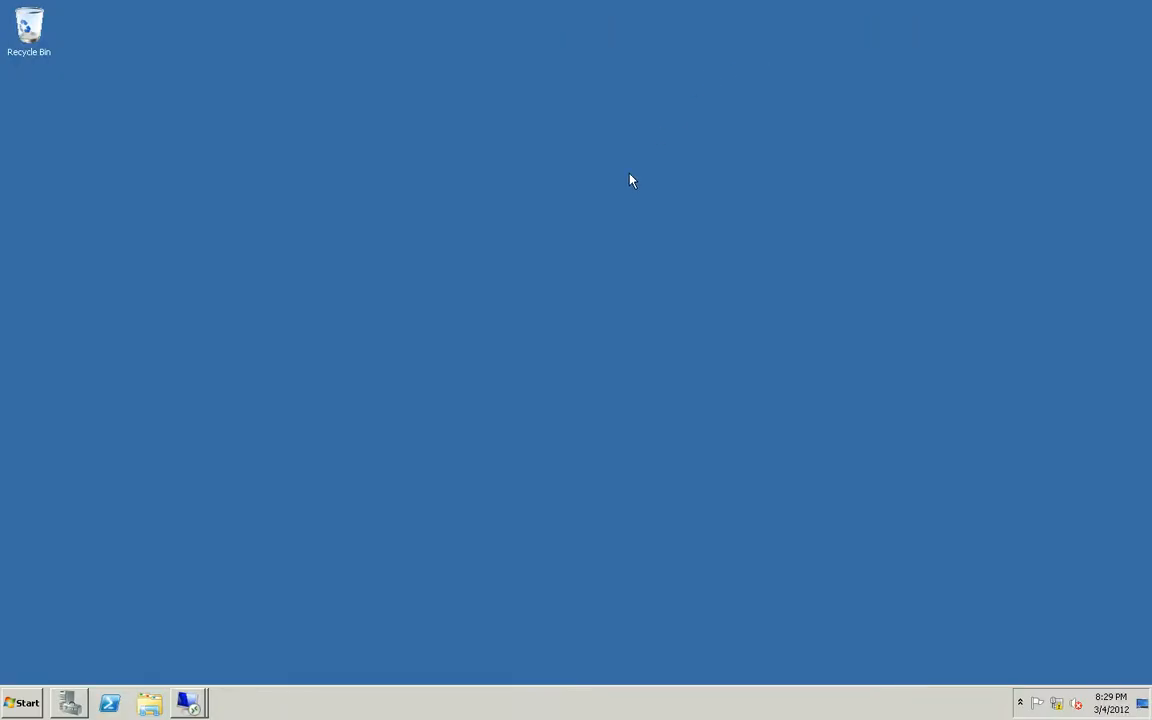
left_click(188, 703)
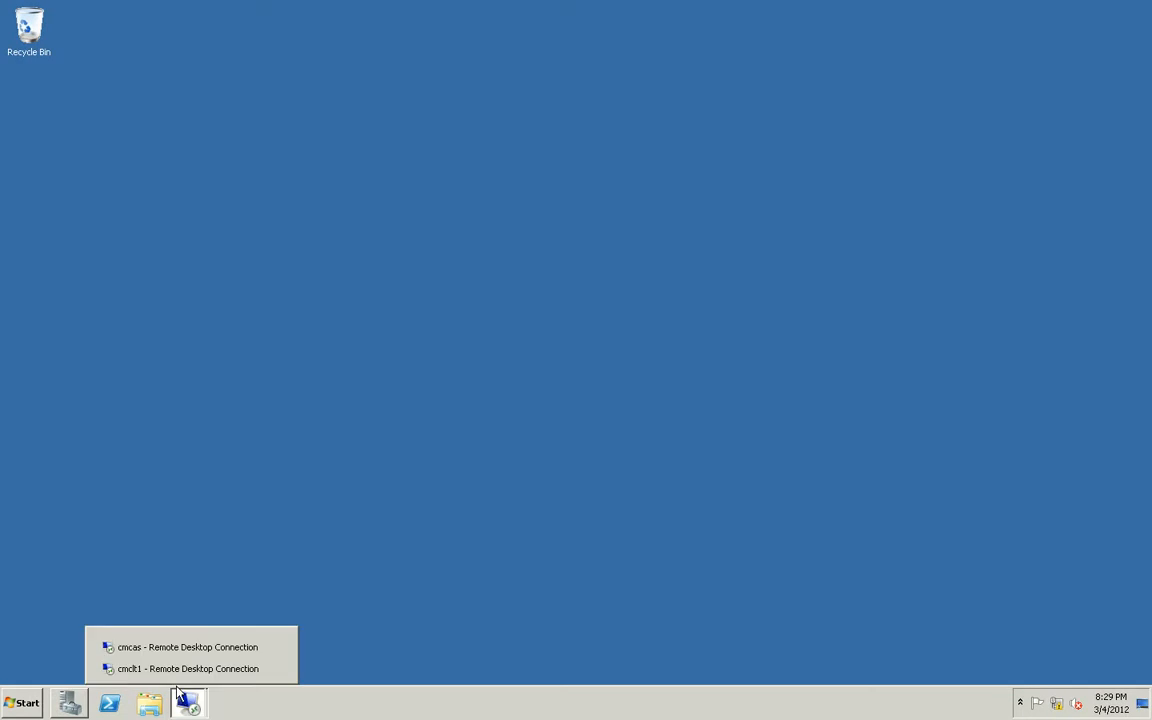
left_click(166, 648)
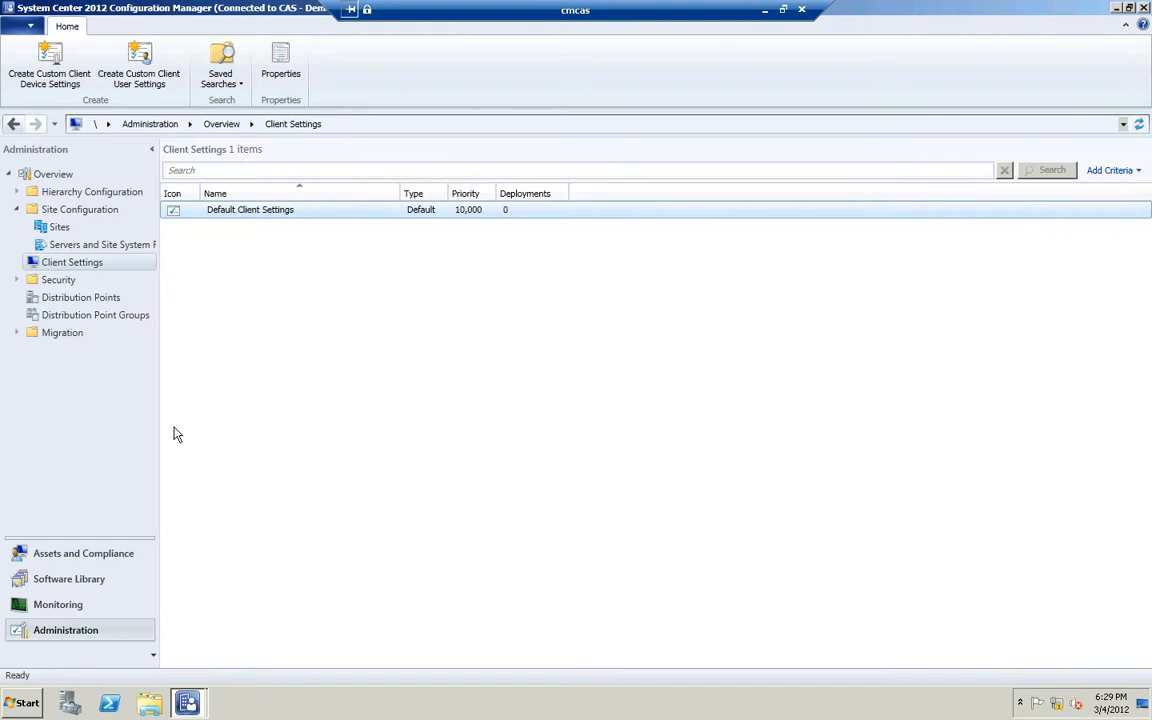
left_click(83, 580)
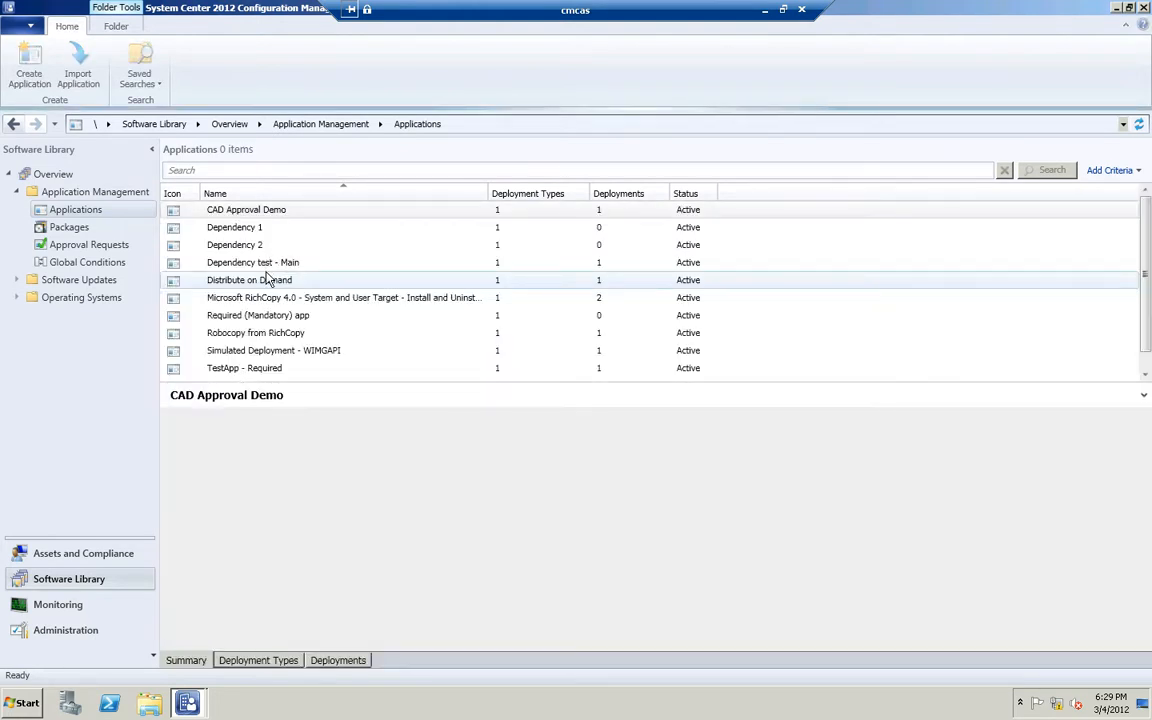
left_click(267, 298)
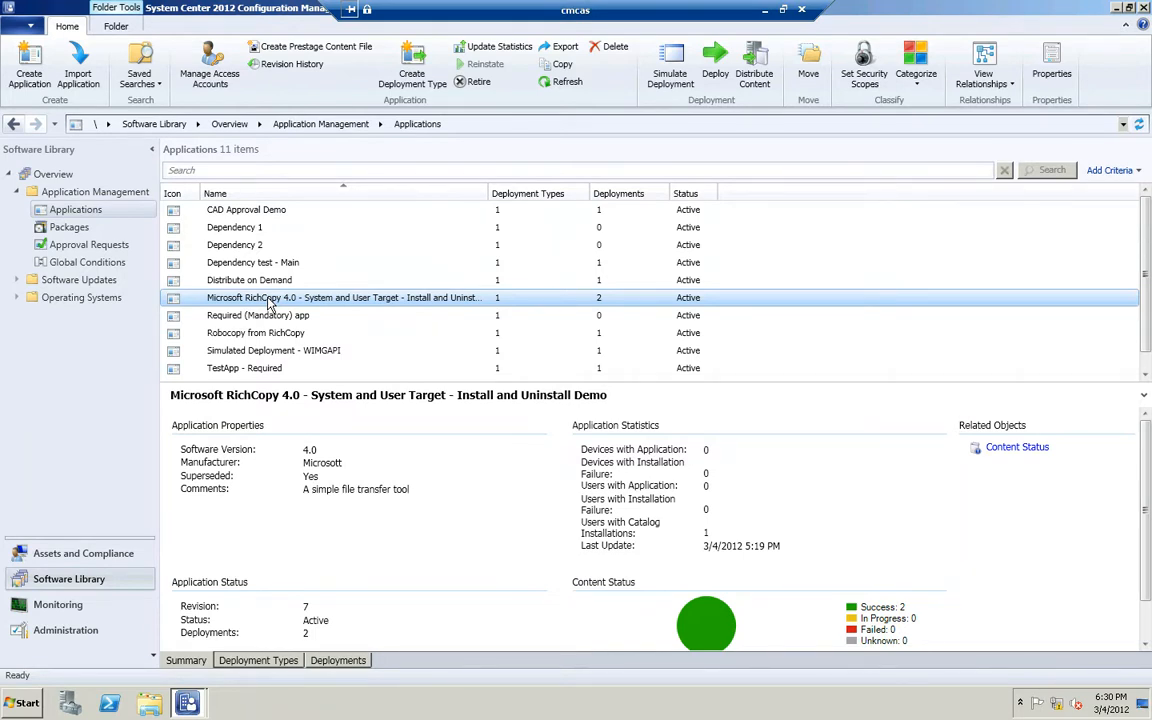
right_click(268, 303)
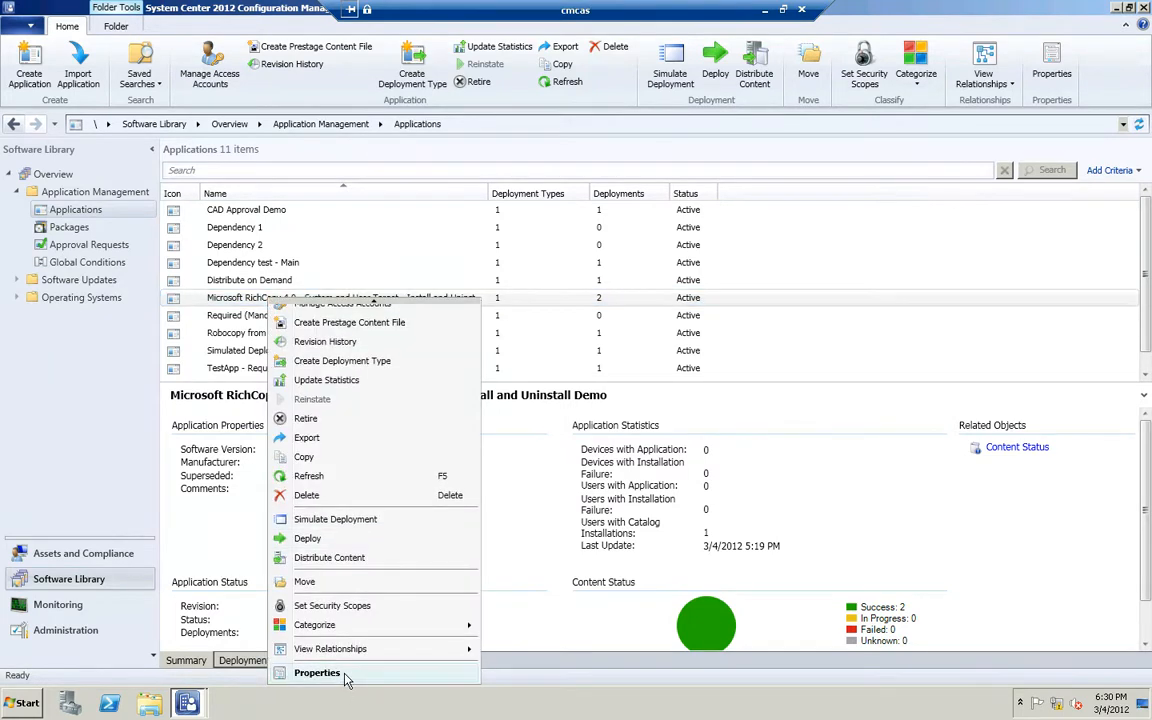
left_click(345, 678)
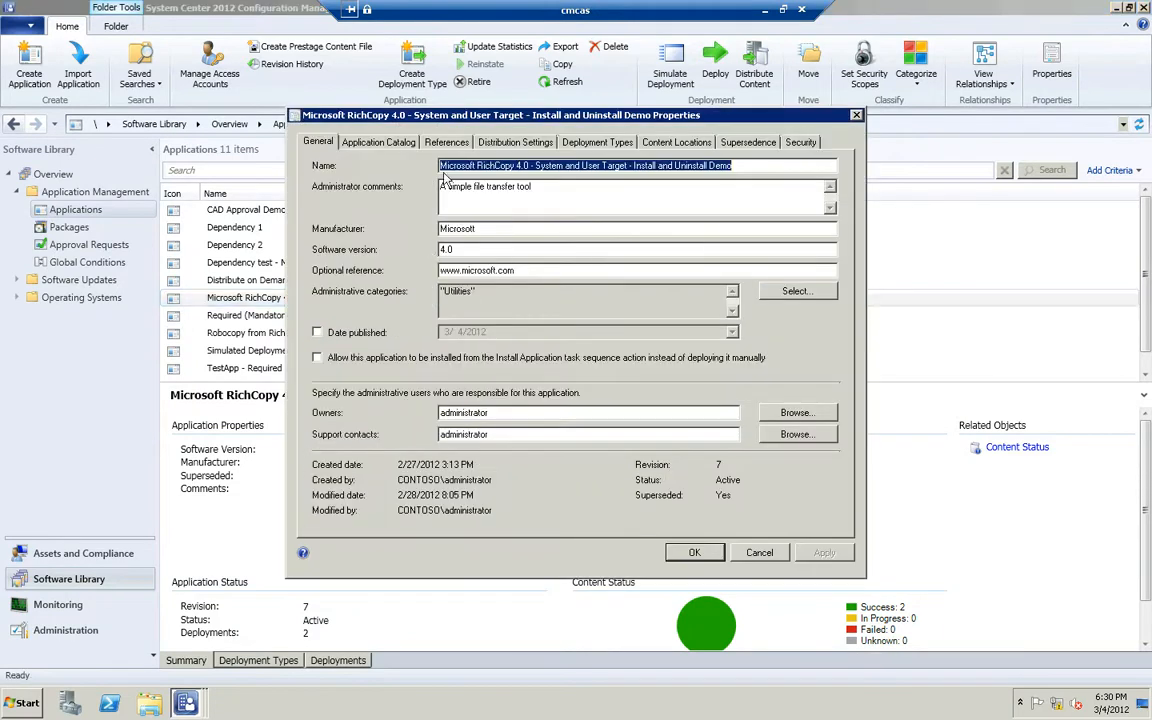
- Examine the RichCopy application's references for superseding and dependent applications, then its content locations and supersedence settings
left_click(447, 143)
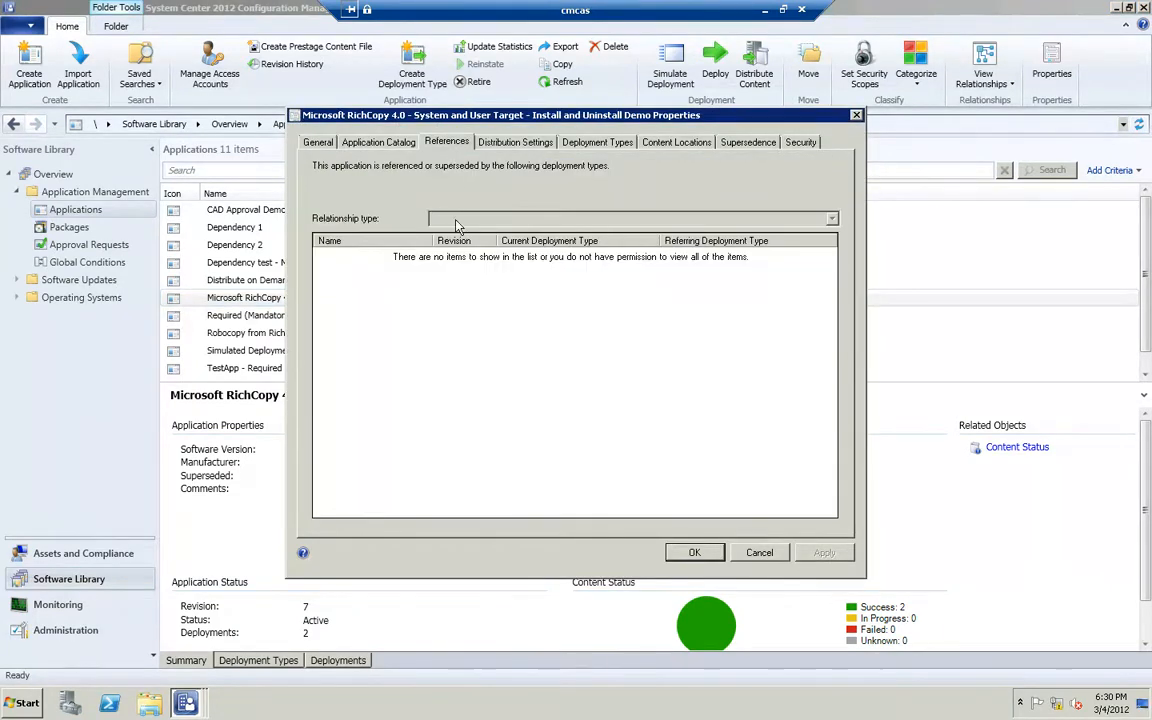
left_click(457, 219)
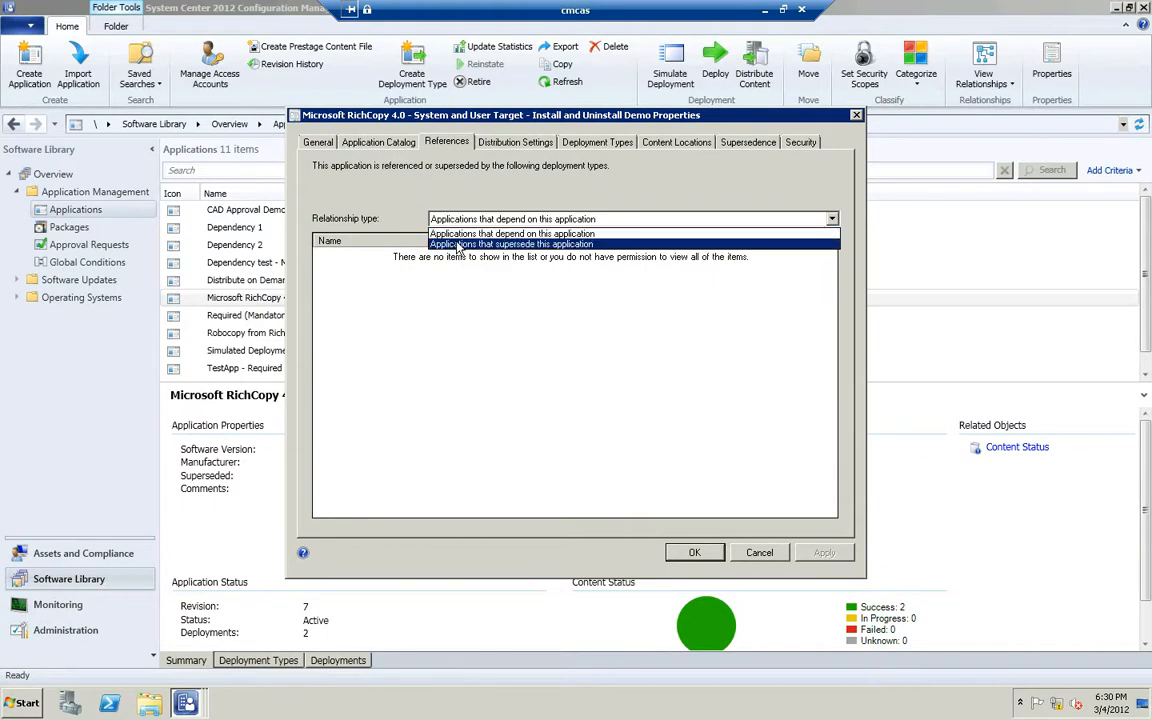
left_click(458, 245)
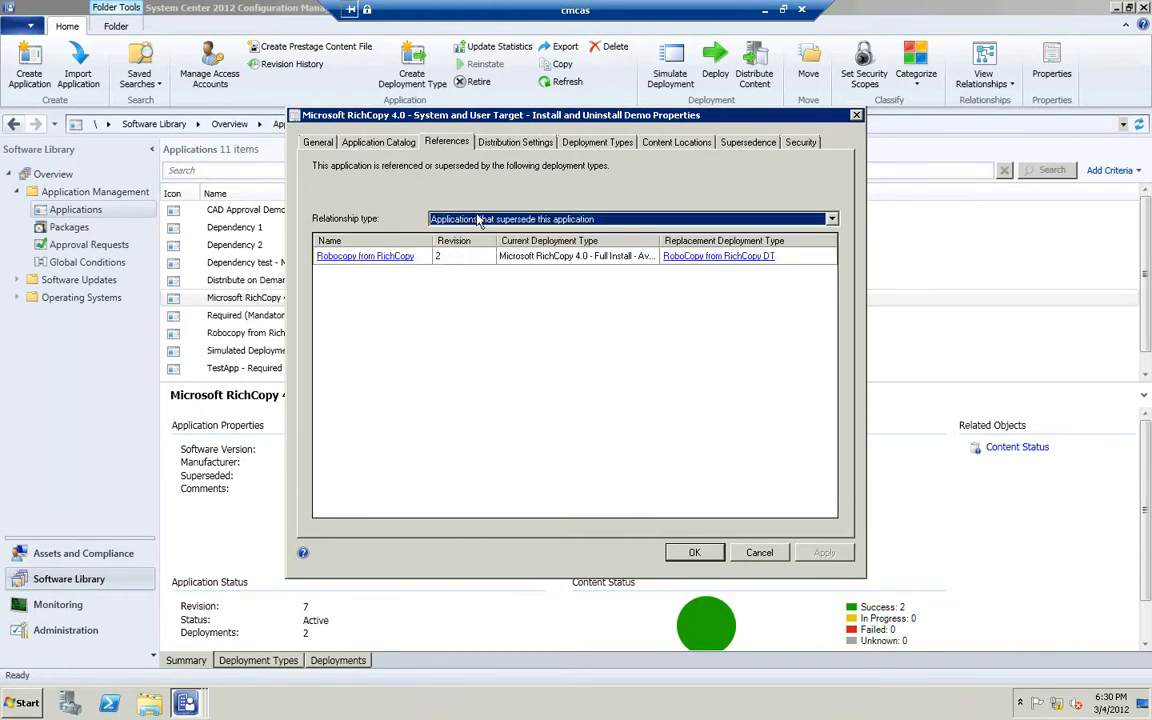
left_click(478, 220)
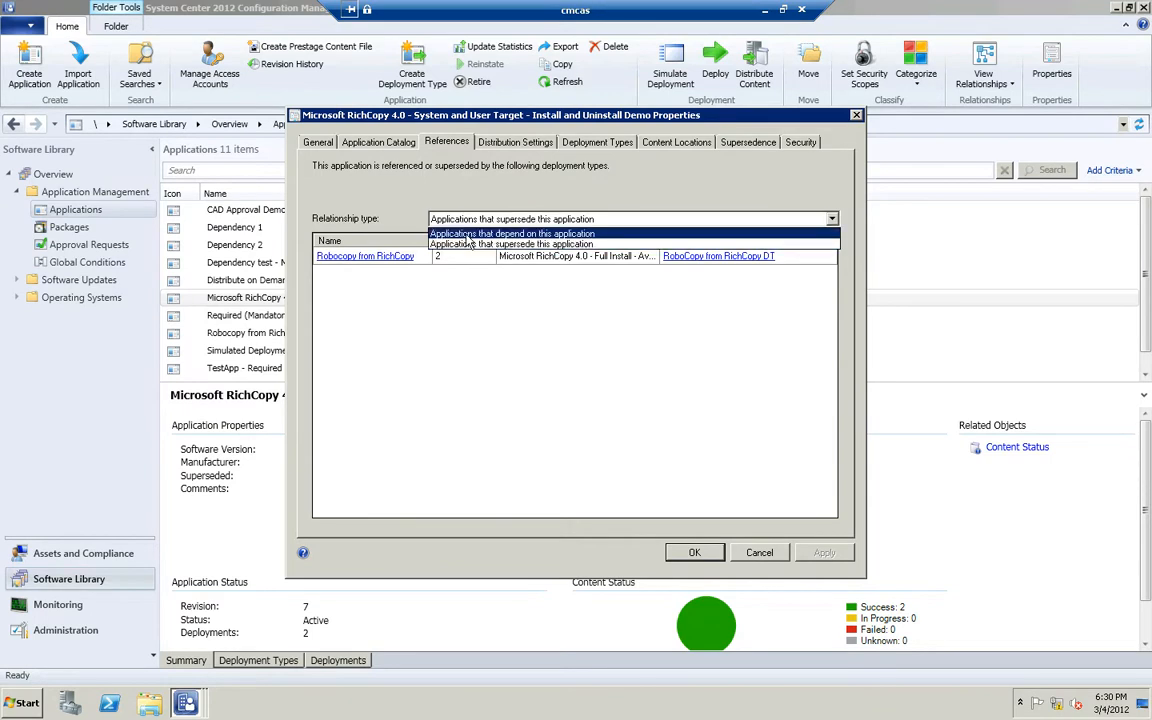
left_click(466, 231)
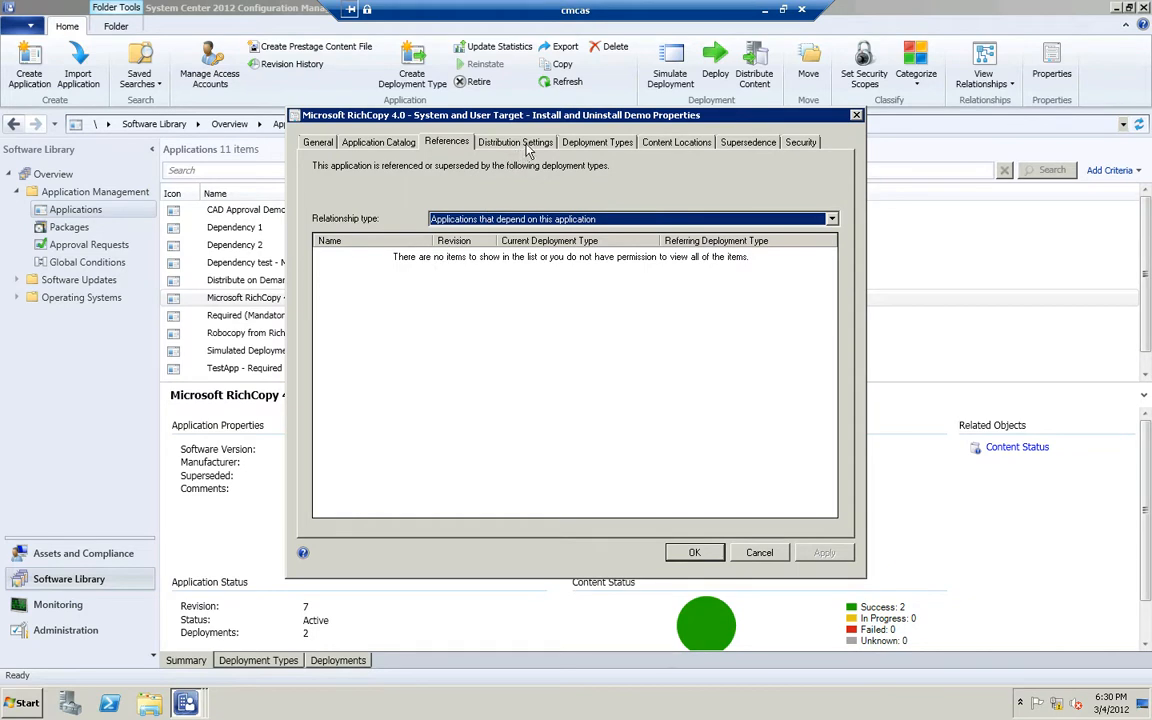
left_click(686, 143)
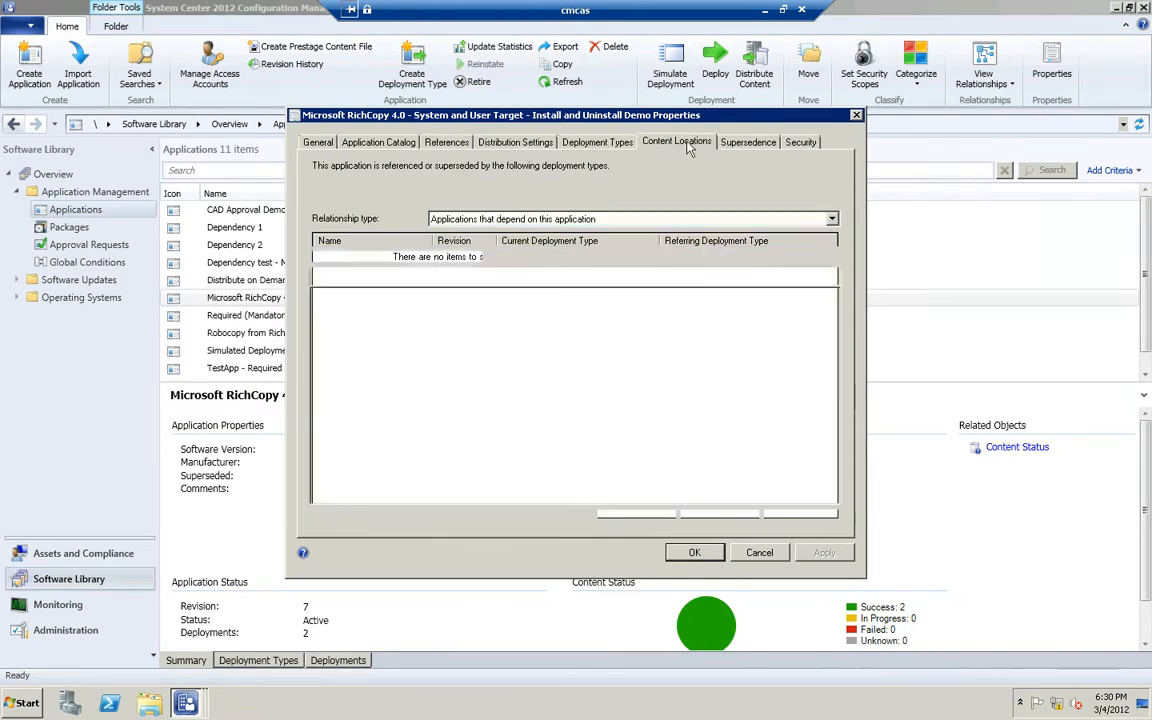
left_click(752, 143)
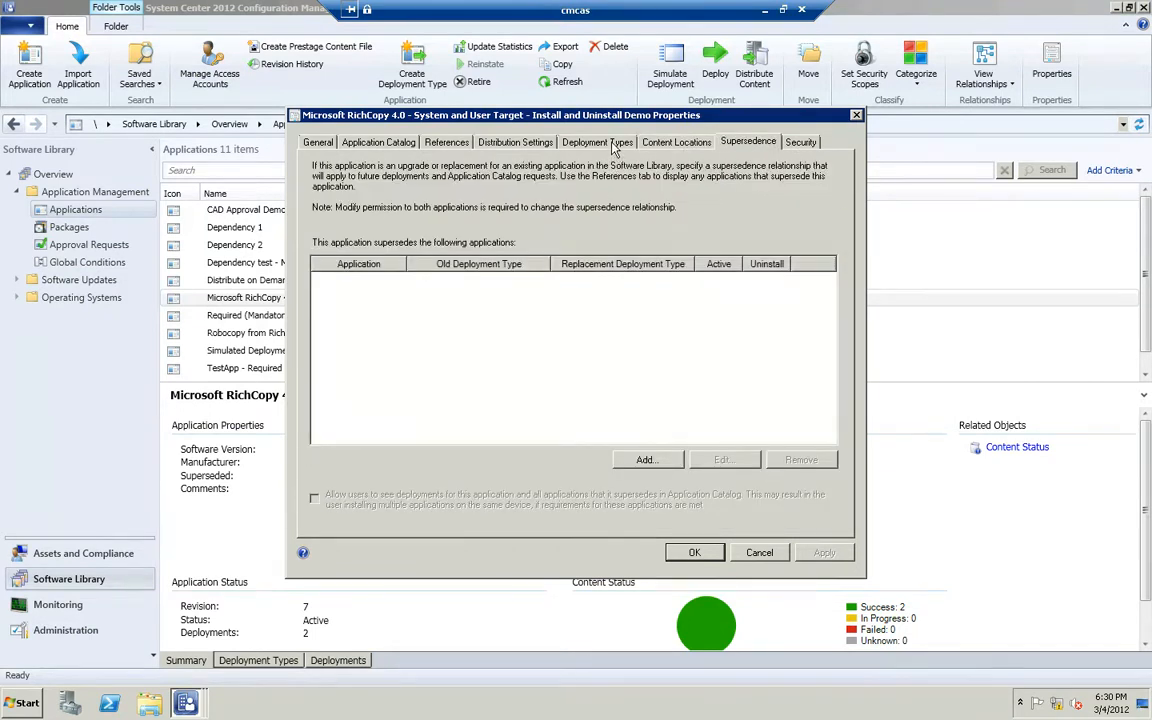
- Examine the RichCopy Full Install deployment type's content, programs, detection method and requirements, then cancel both properties dialogs
left_click(562, 143)
left_click(528, 255)
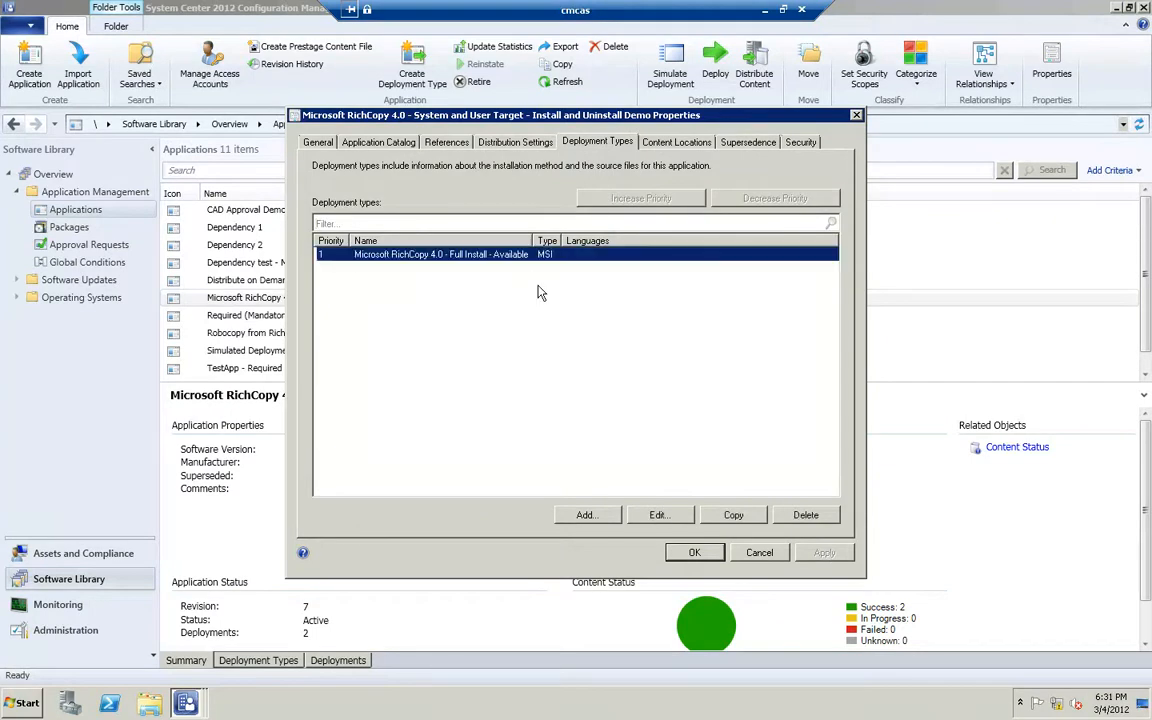
left_click(658, 516)
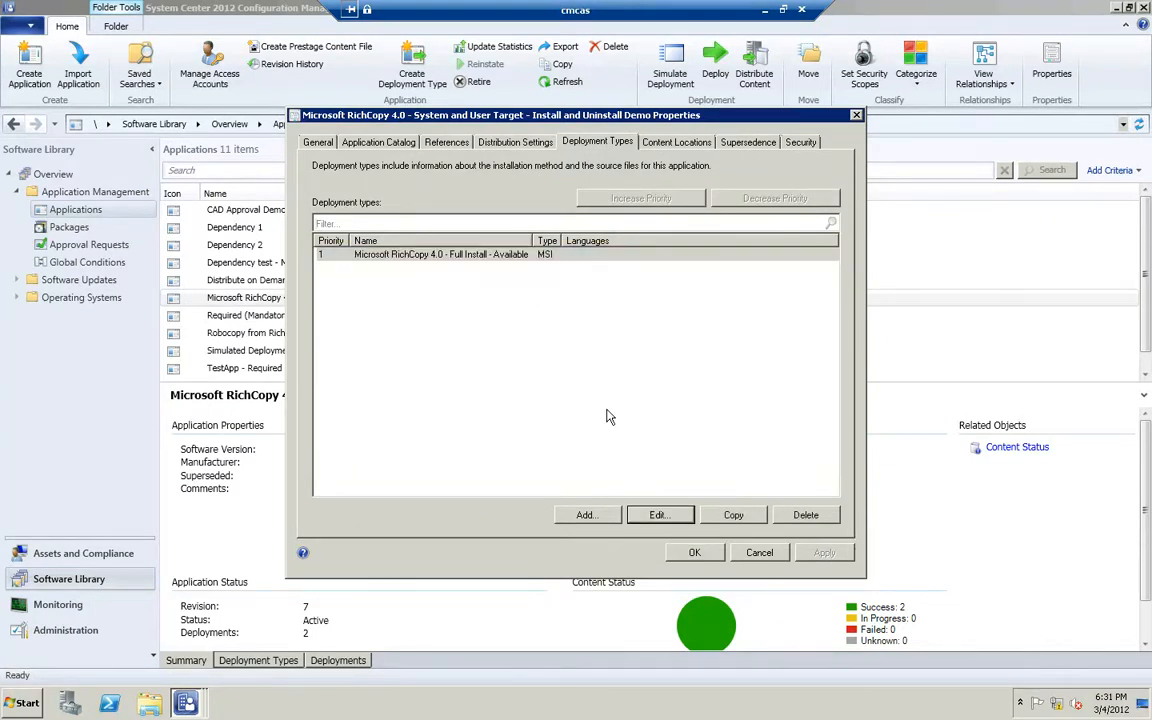
left_click(385, 137)
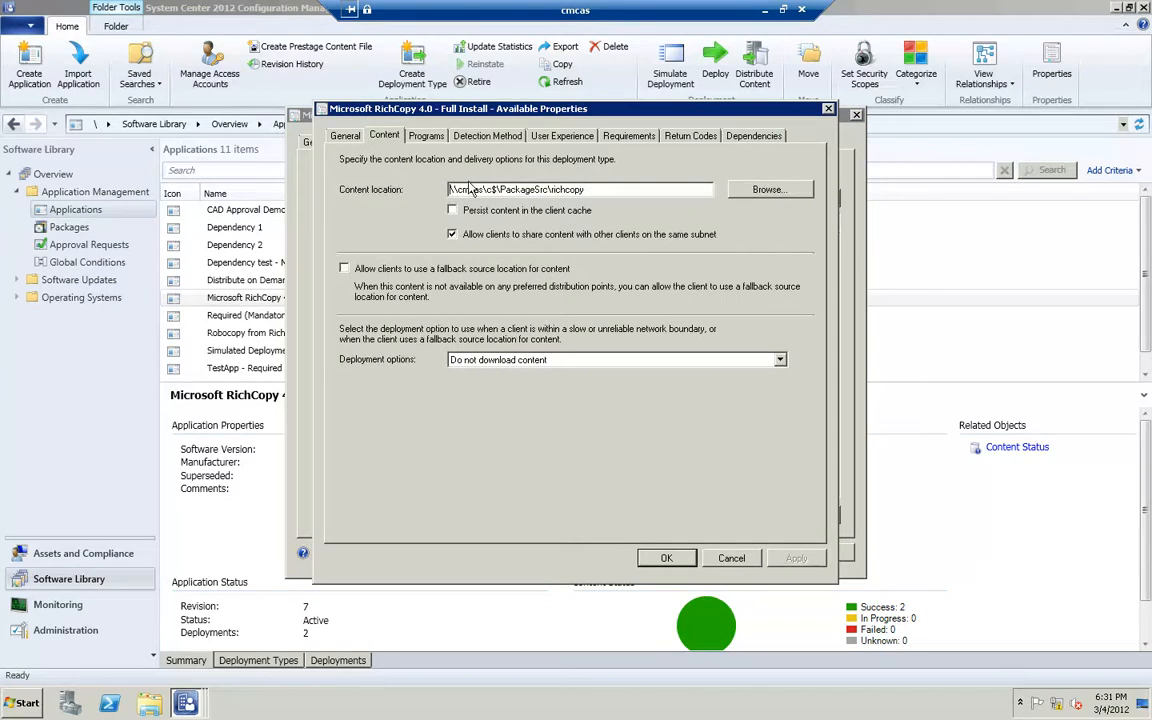
left_click(426, 136)
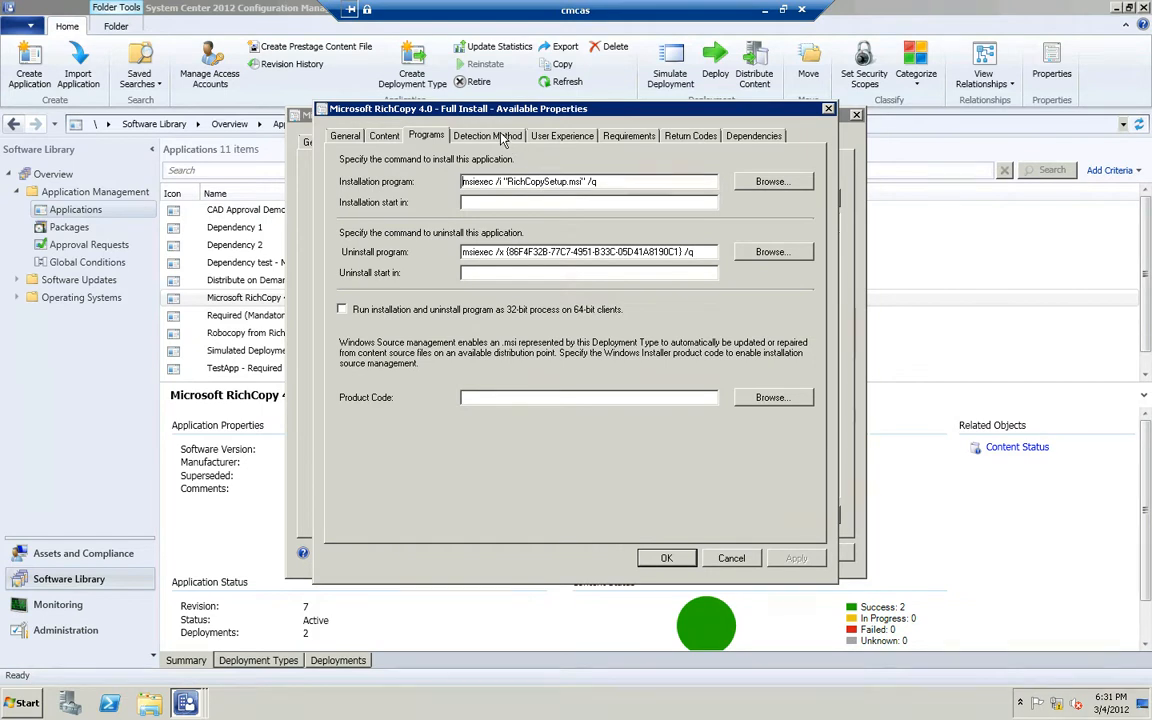
left_click(456, 130)
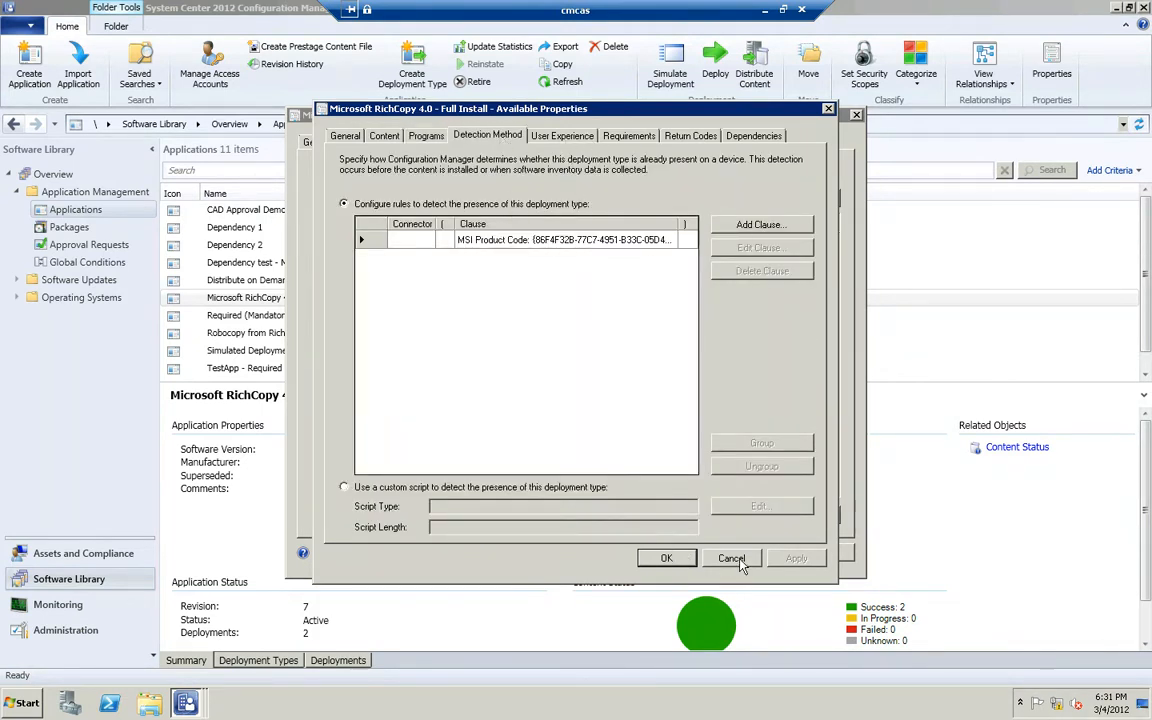
left_click(632, 136)
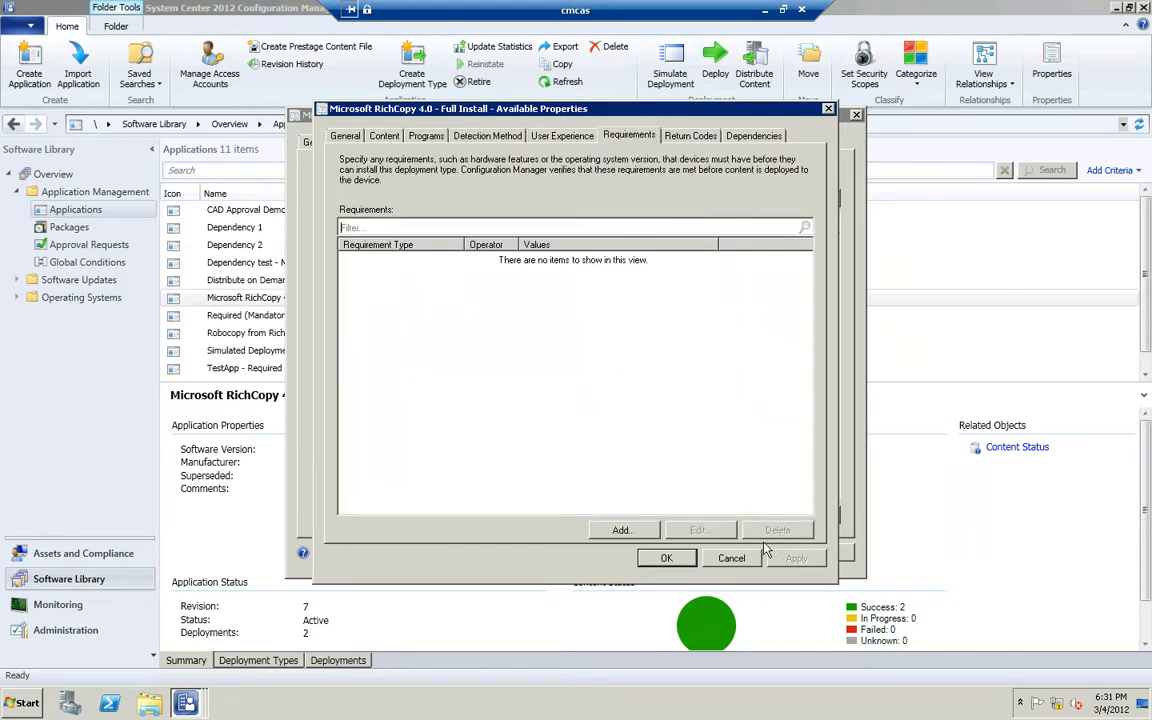
left_click(731, 558)
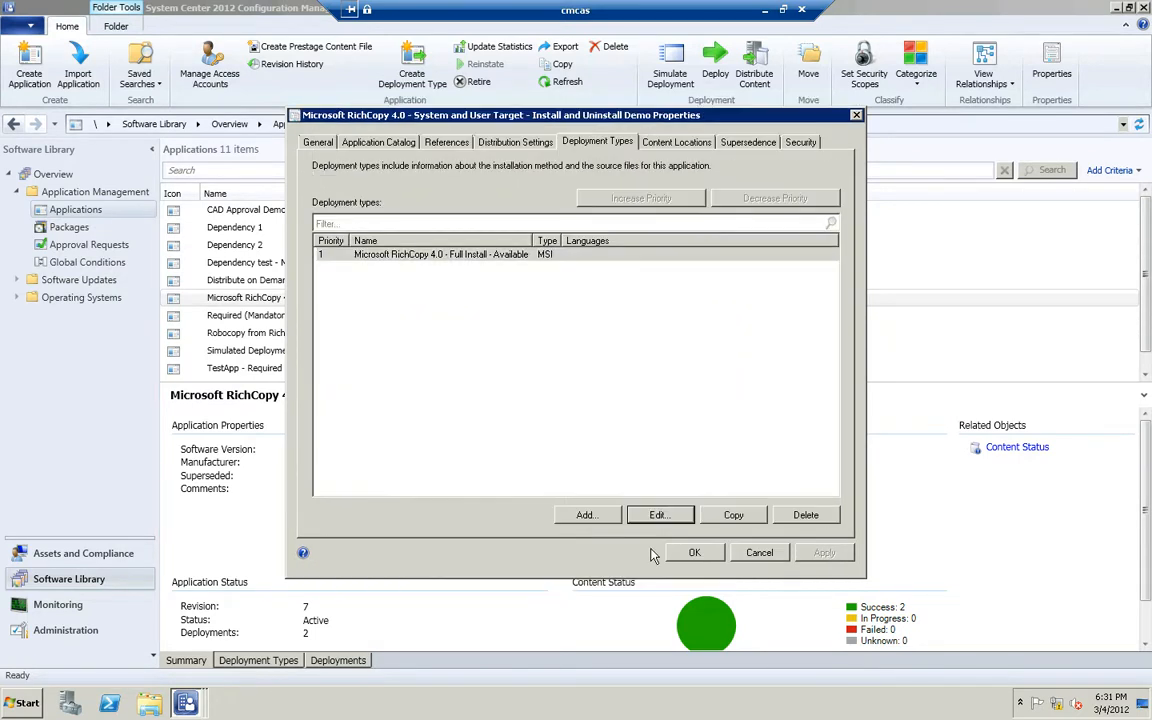
left_click(753, 557)
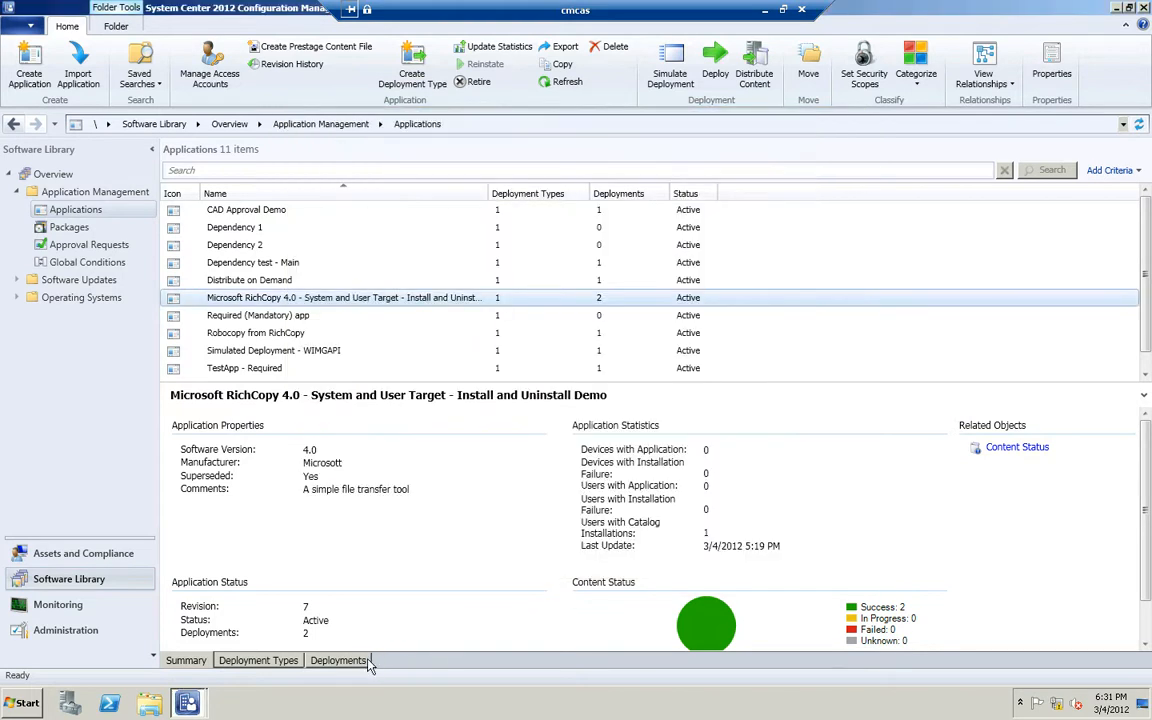
- Examine the RichCopy application's deployments to the All Users and All Systems collections
left_click(364, 661)
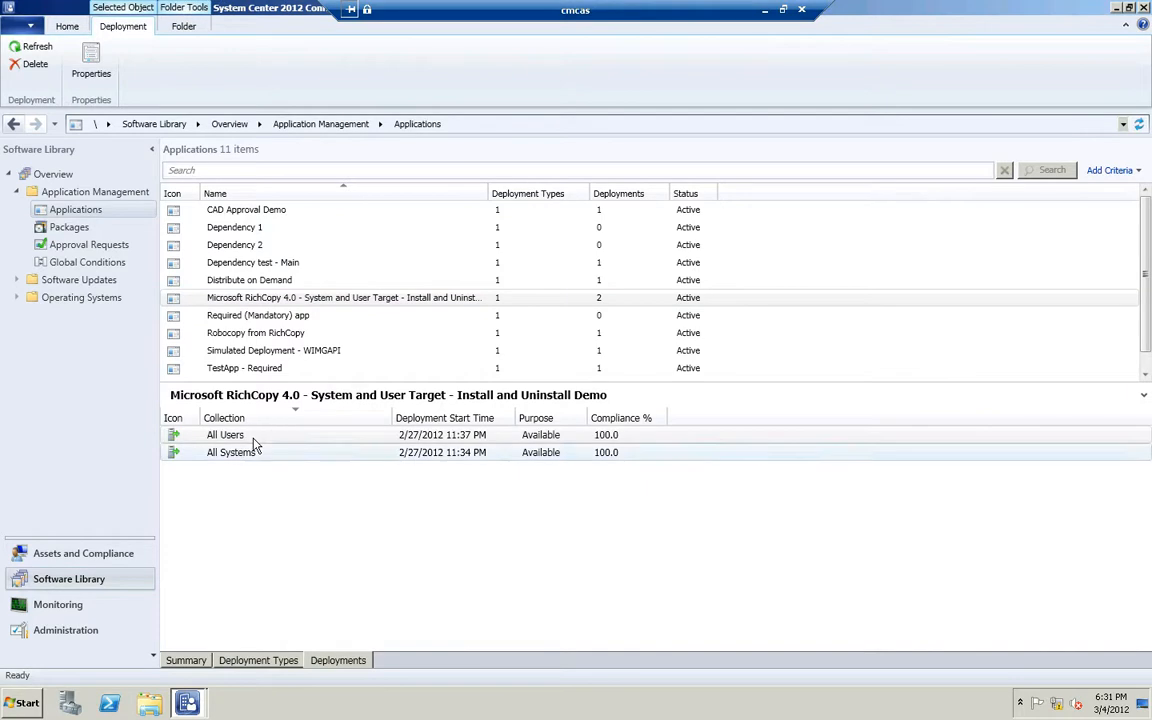
left_click(247, 456)
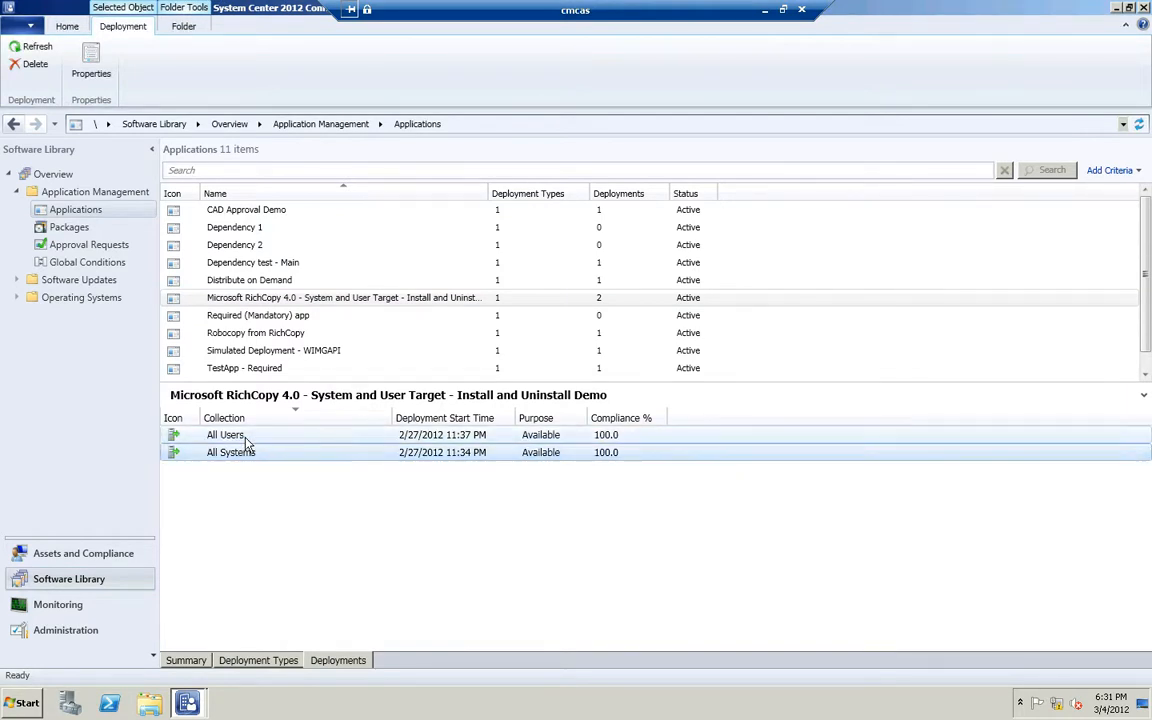
left_click(247, 440)
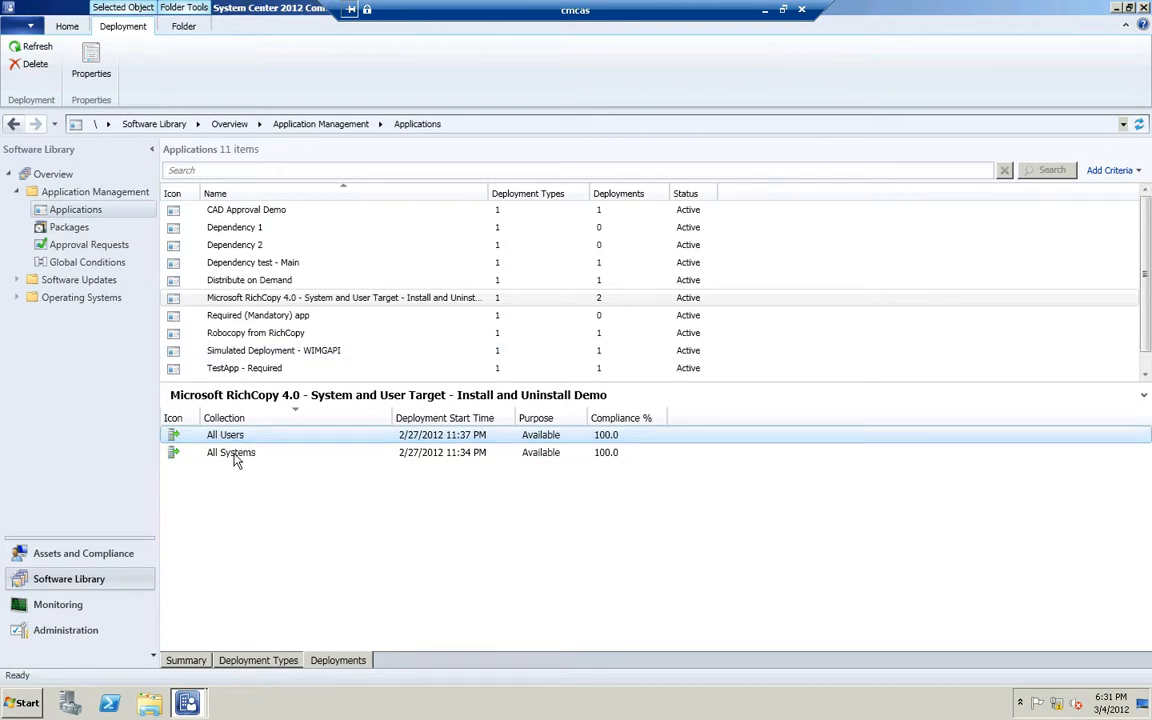
left_click(238, 456)
left_click(241, 438)
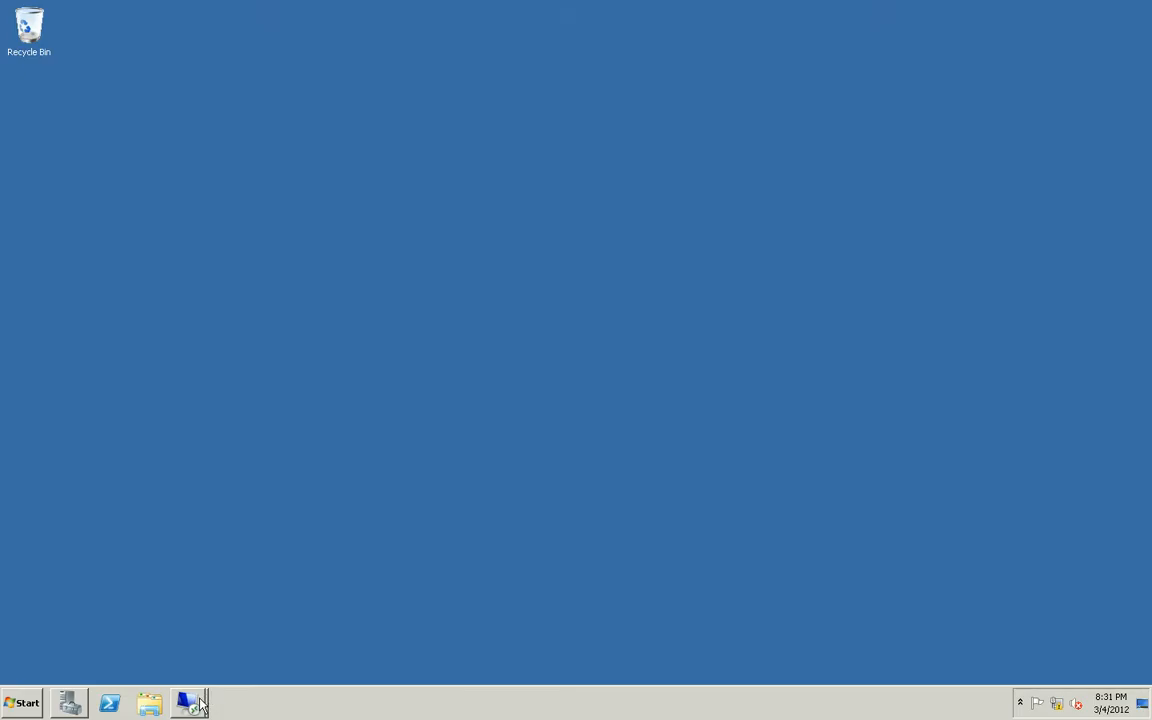
- Return to the cmclt1 remote session, clear Control Panel out of the way, and select the Microsoft RichCopy 4.0 application in Software Center
left_click(200, 704)
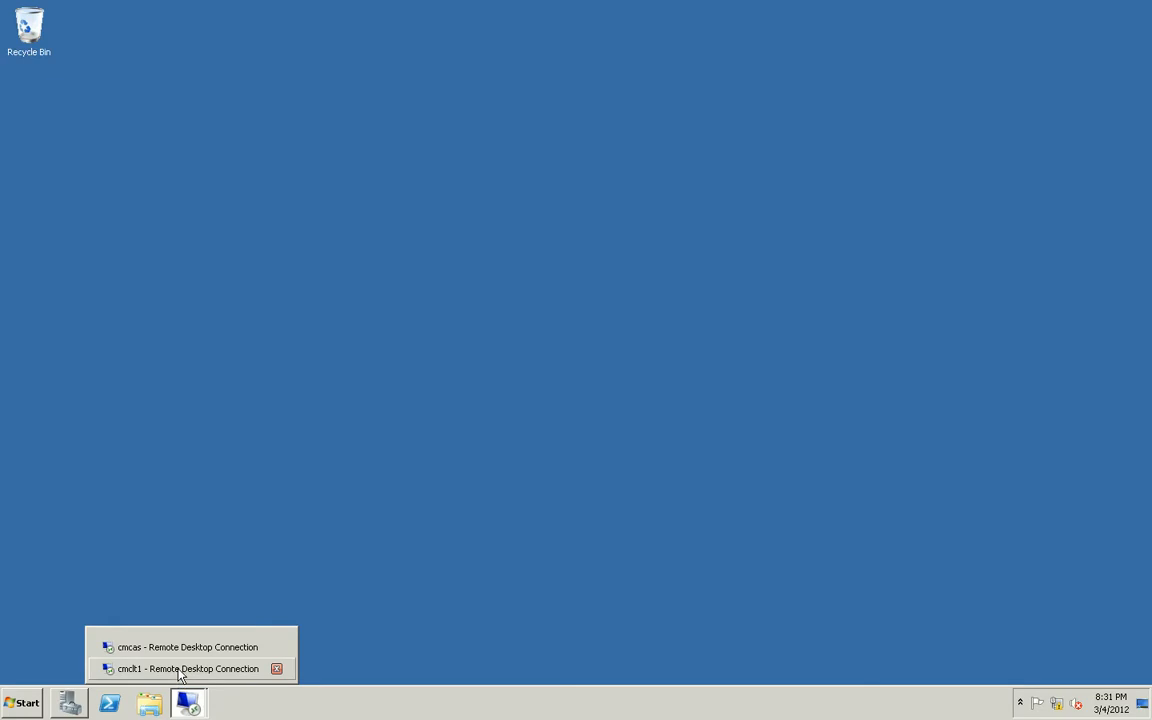
left_click(180, 668)
left_click(866, 129)
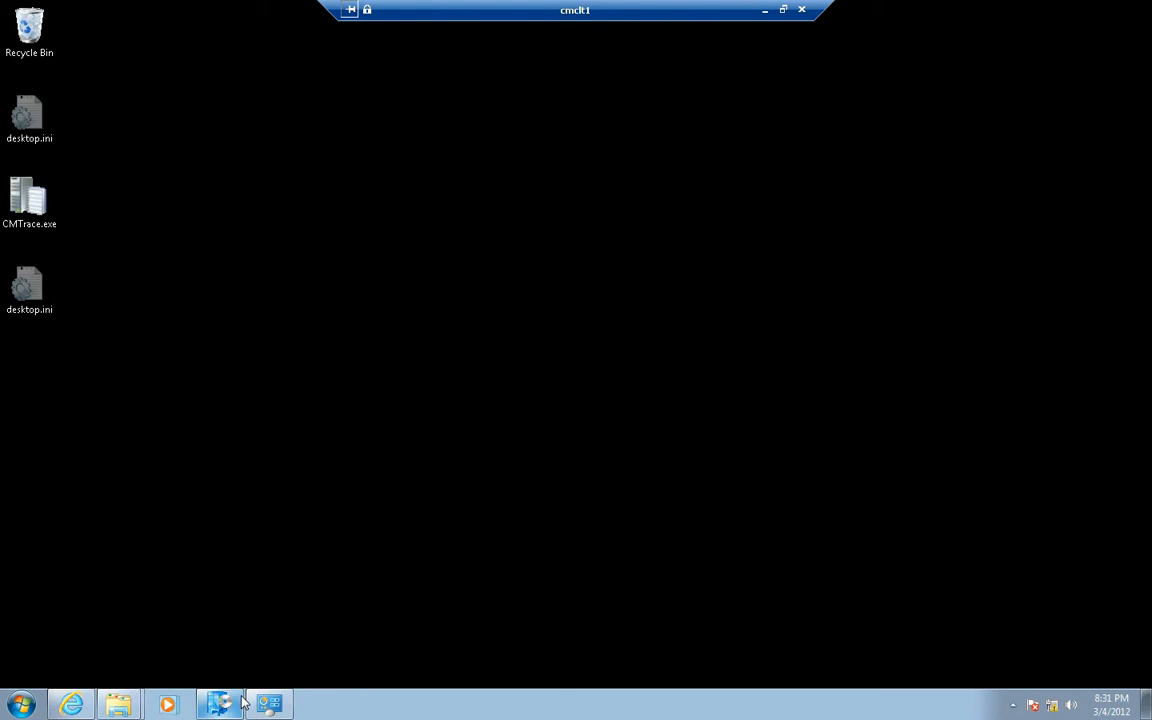
left_click(247, 663)
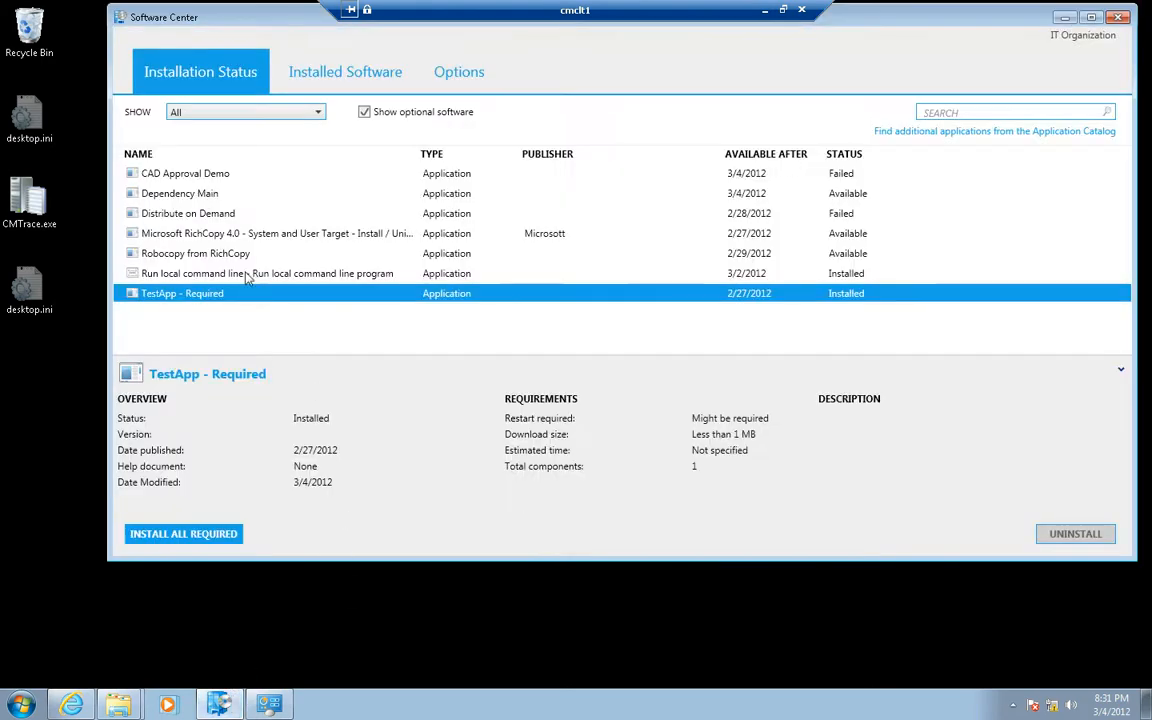
left_click(208, 234)
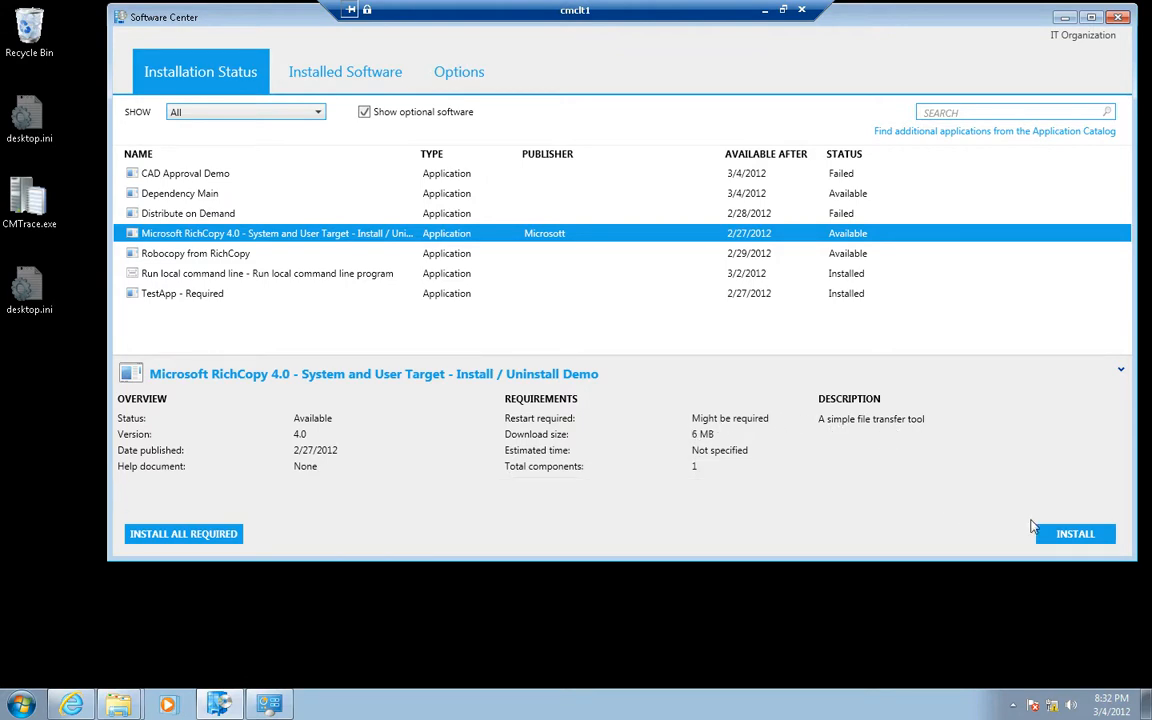
- Install Microsoft RichCopy 4.0 from Software Center and check for it among the installed programs in Programs and Features
left_click(1068, 535)
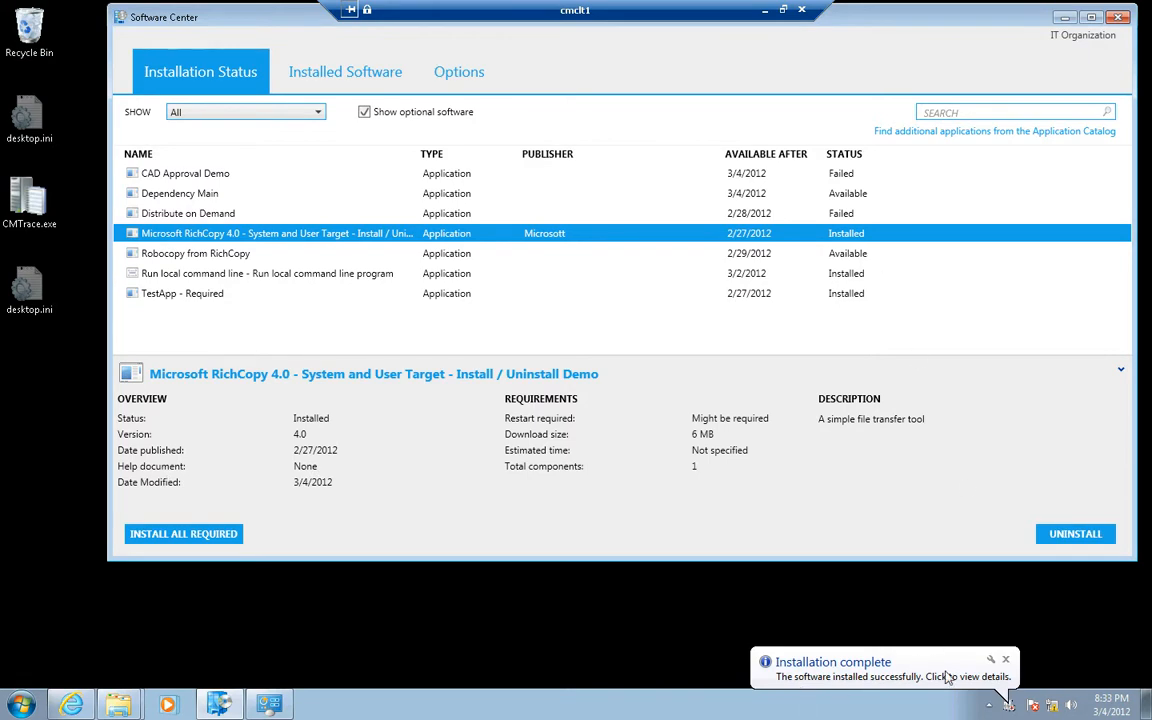
left_click(944, 677)
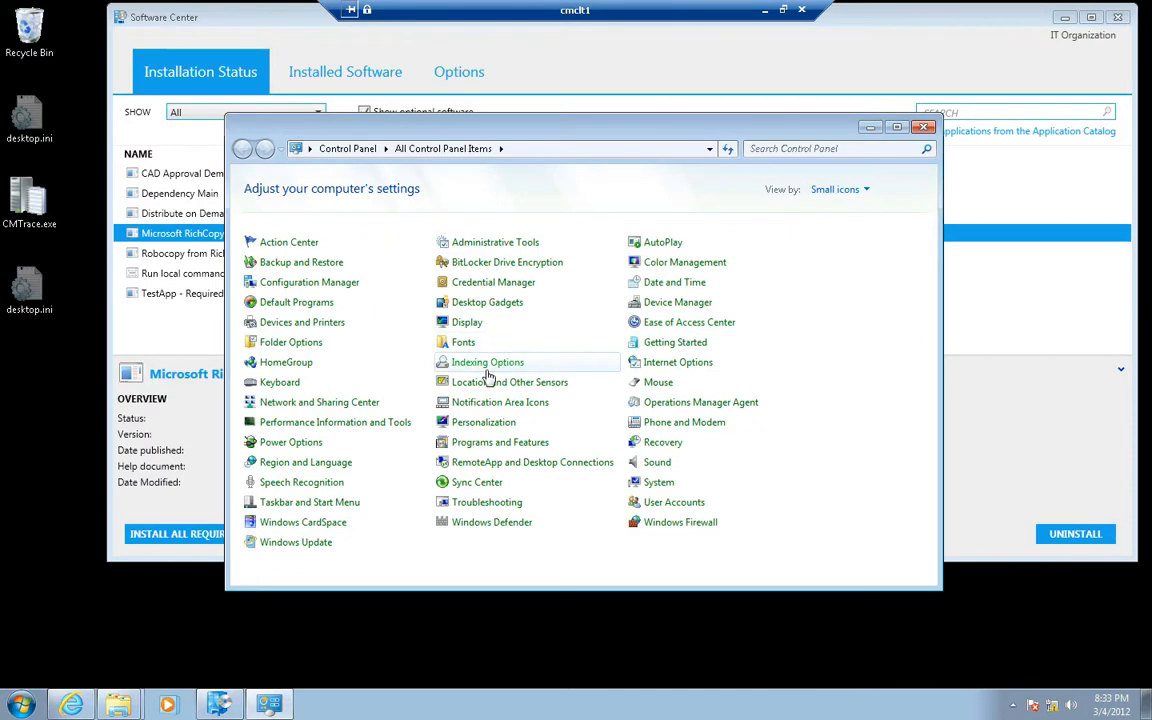
left_click(493, 446)
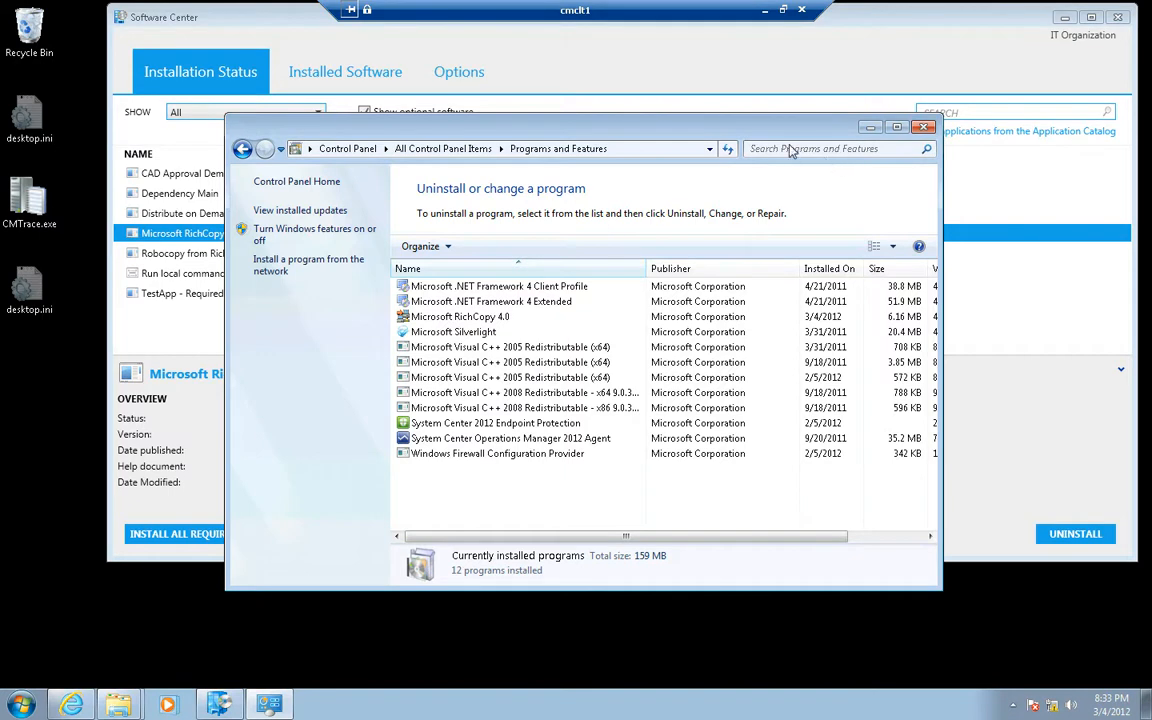
left_click_drag(703, 120, 425, 112)
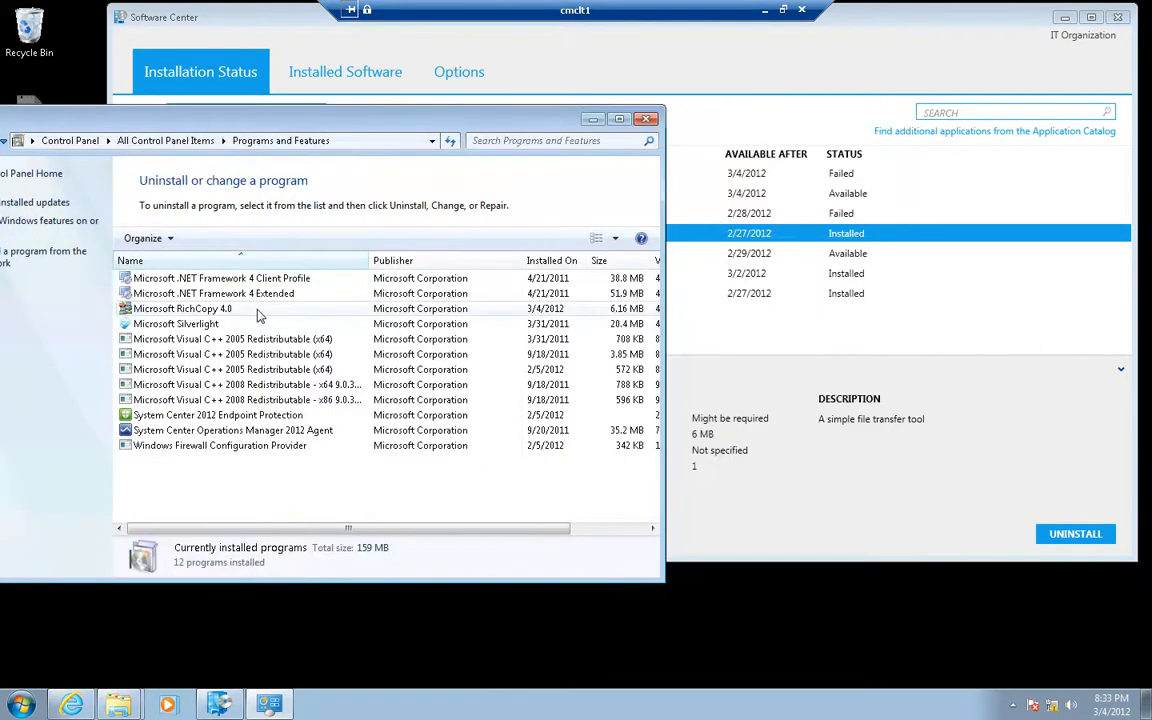
- Uninstall Microsoft RichCopy 4.0 through Software Center and close the Programs and Features window
left_click(811, 240)
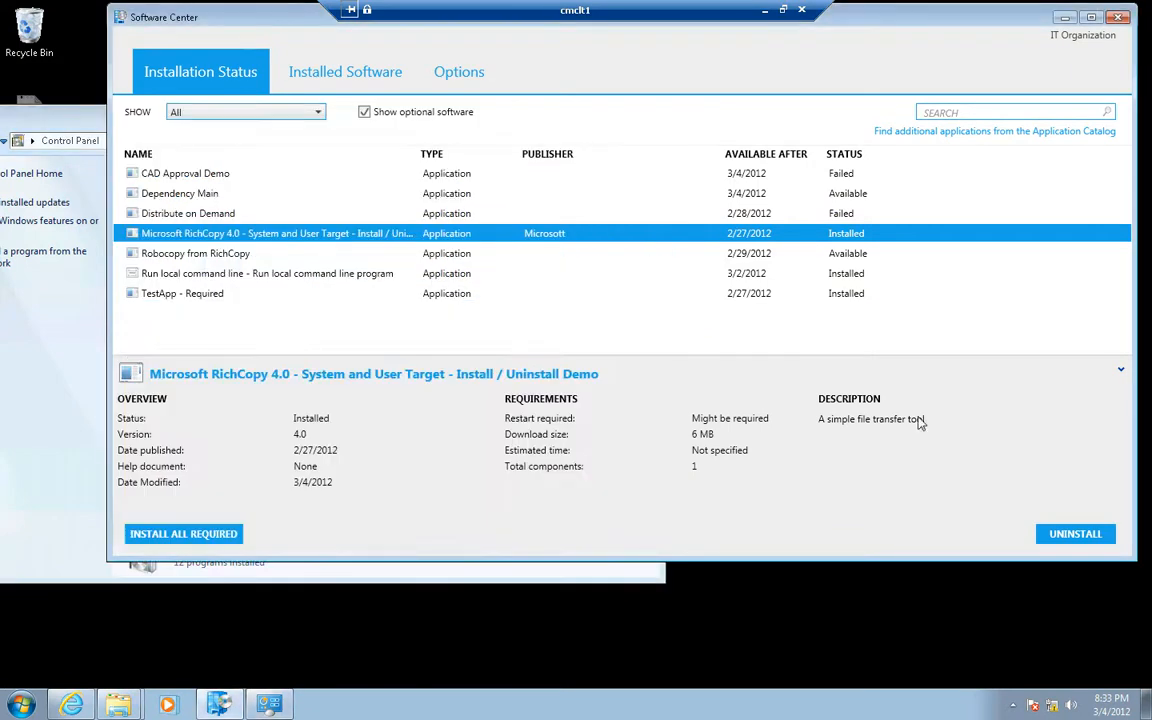
left_click(1076, 534)
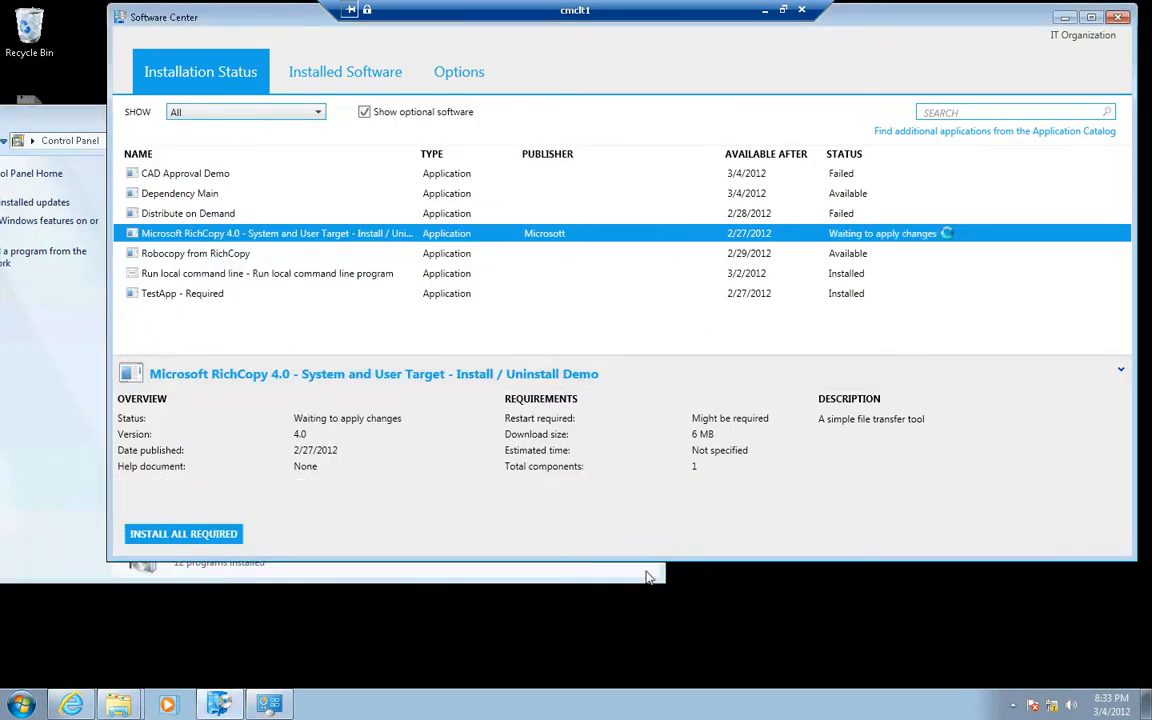
left_click(568, 572)
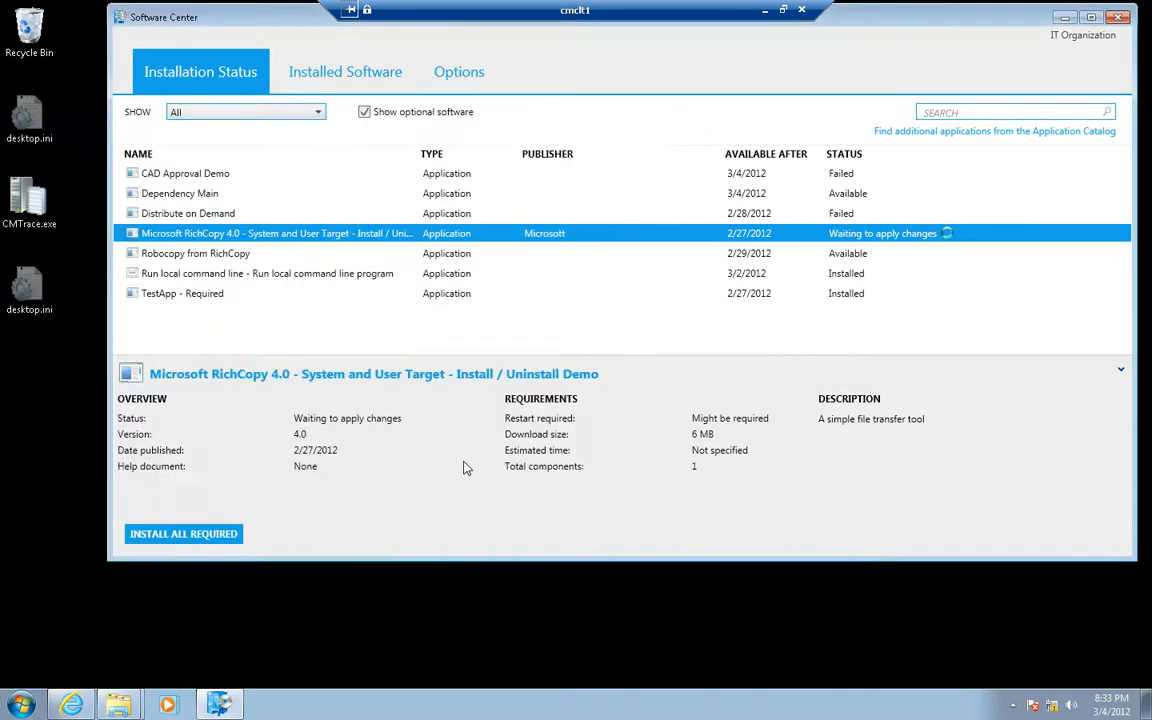
left_click(646, 120)
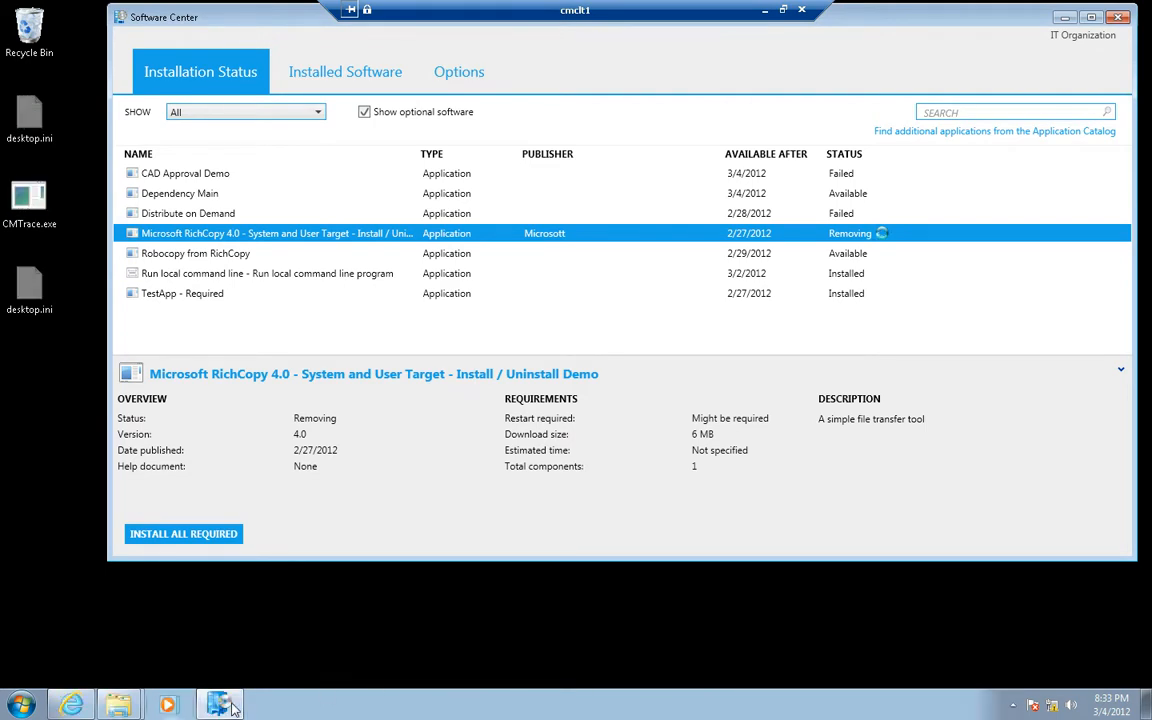
- Check the installed programs in Programs and Features for Microsoft RichCopy 4.0 again, then close Control Panel
left_click(28, 704)
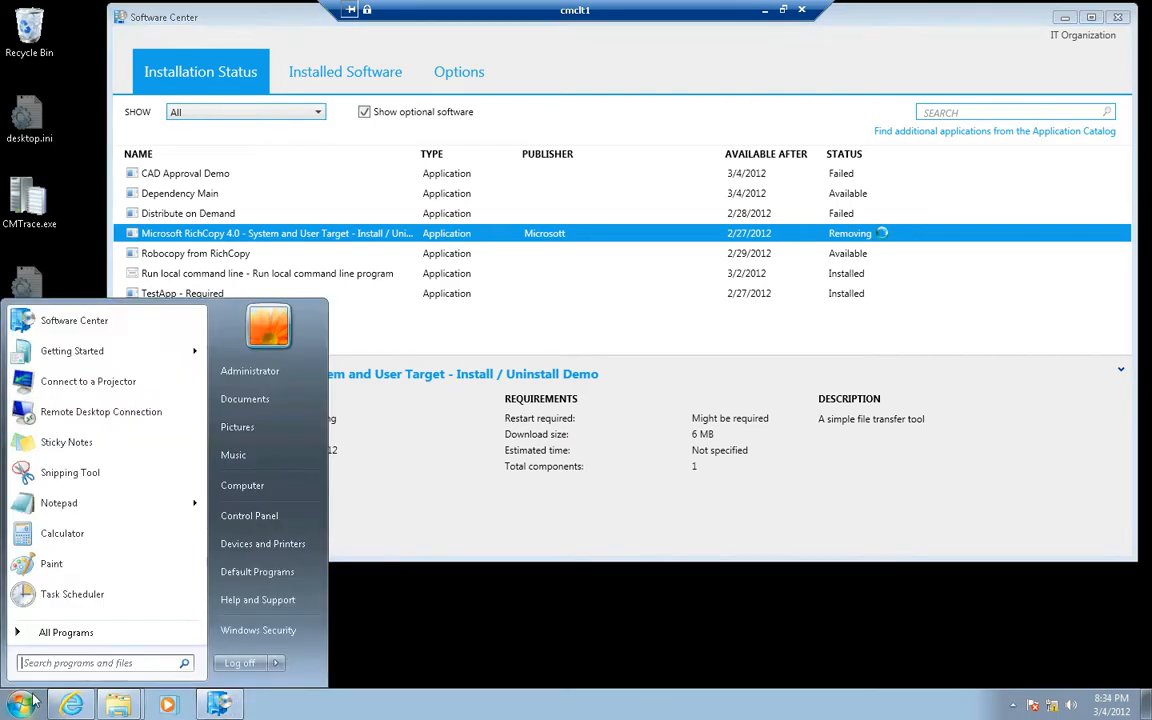
left_click(253, 516)
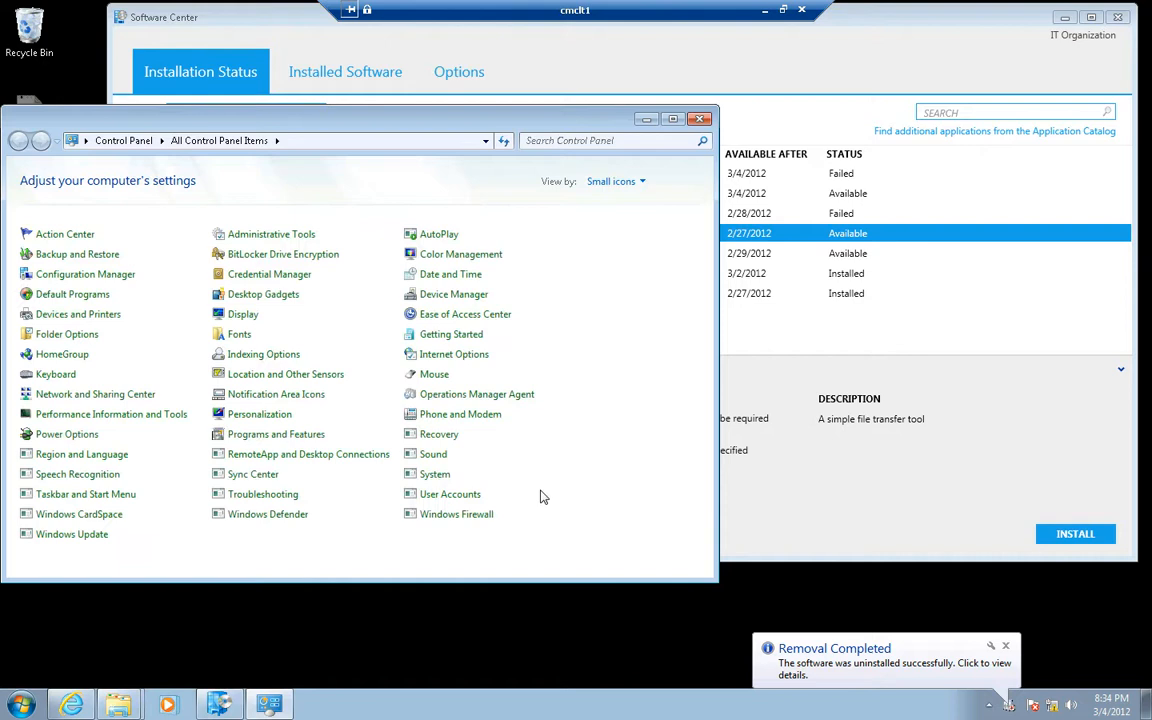
left_click(251, 437)
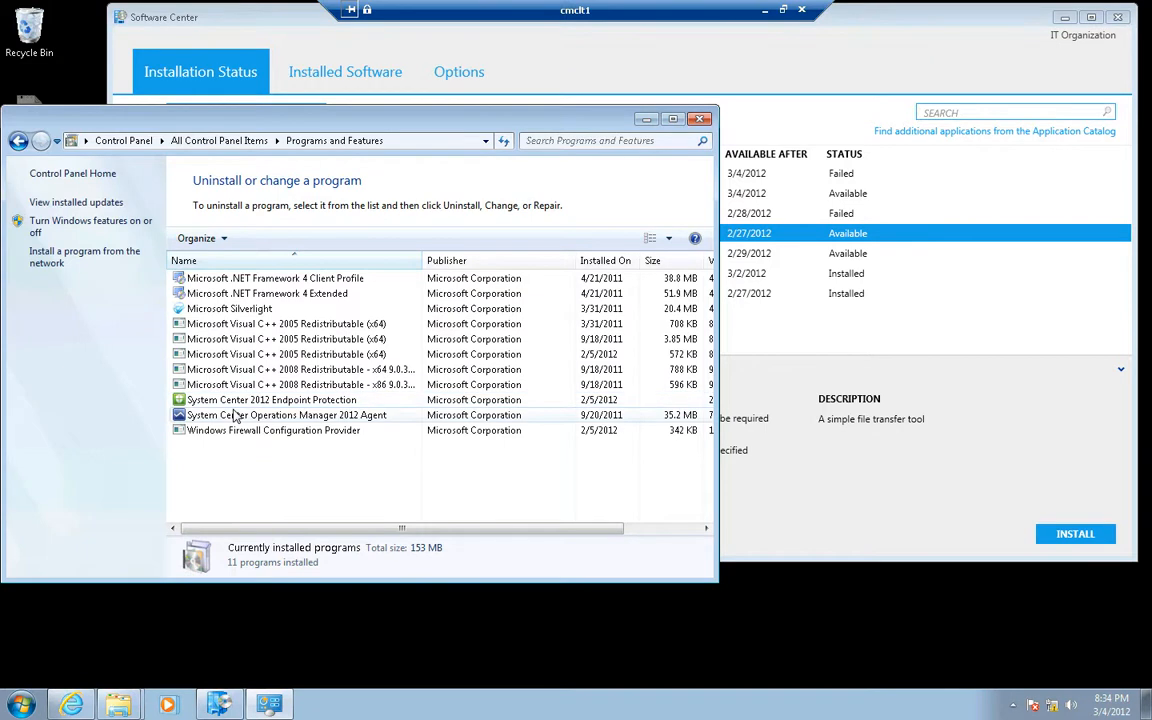
left_click(703, 119)
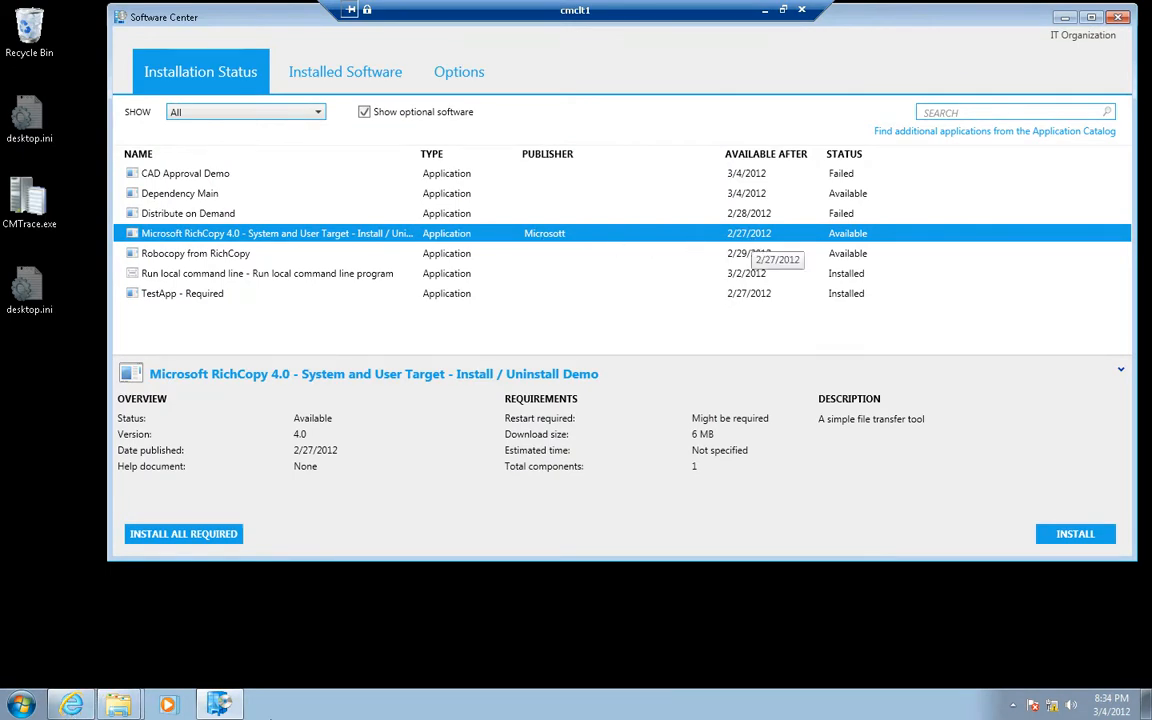
- Examine the Microsoft RichCopy 4.0 entry in the web-based Application Catalog
left_click(72, 706)
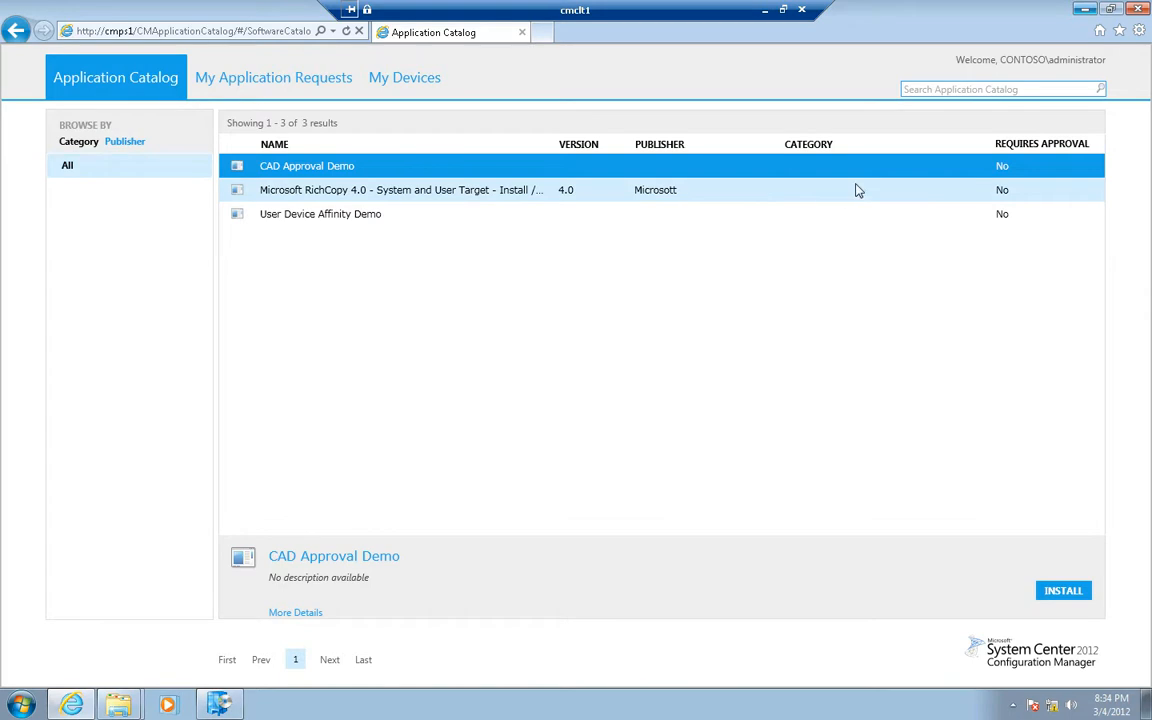
left_click(568, 200)
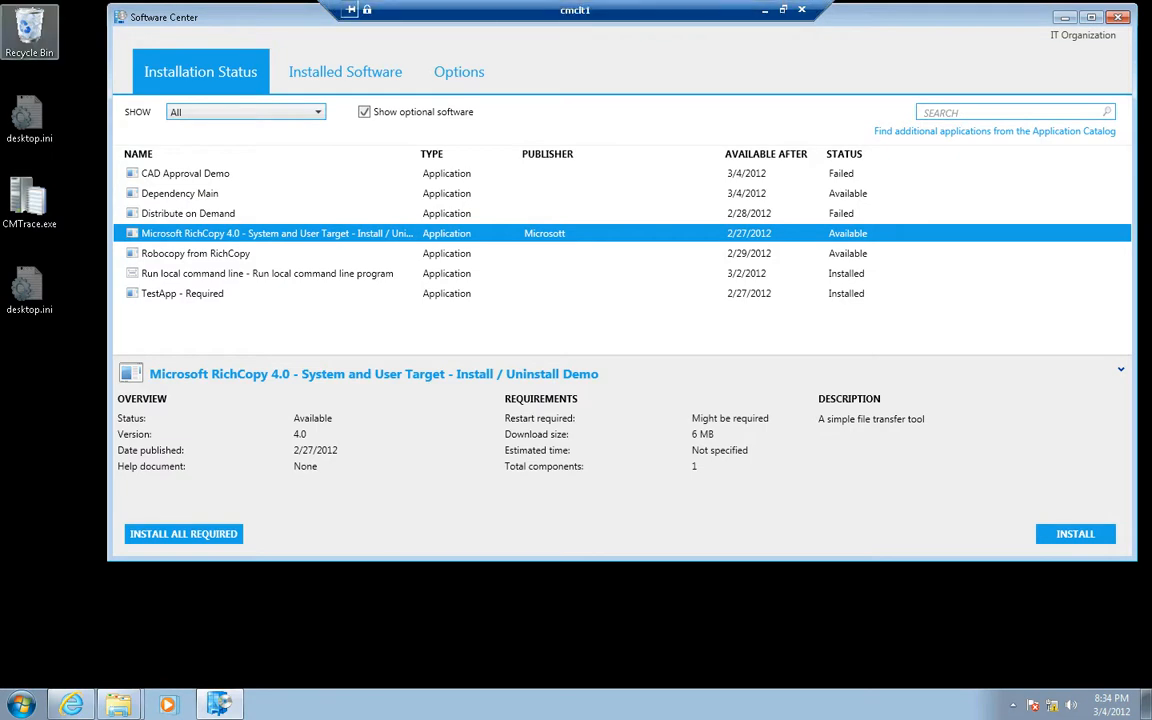
- Switch to the cmcas remote session and show the deployments of the Required (Mandatory) app in the Configuration Manager console
left_click(765, 10)
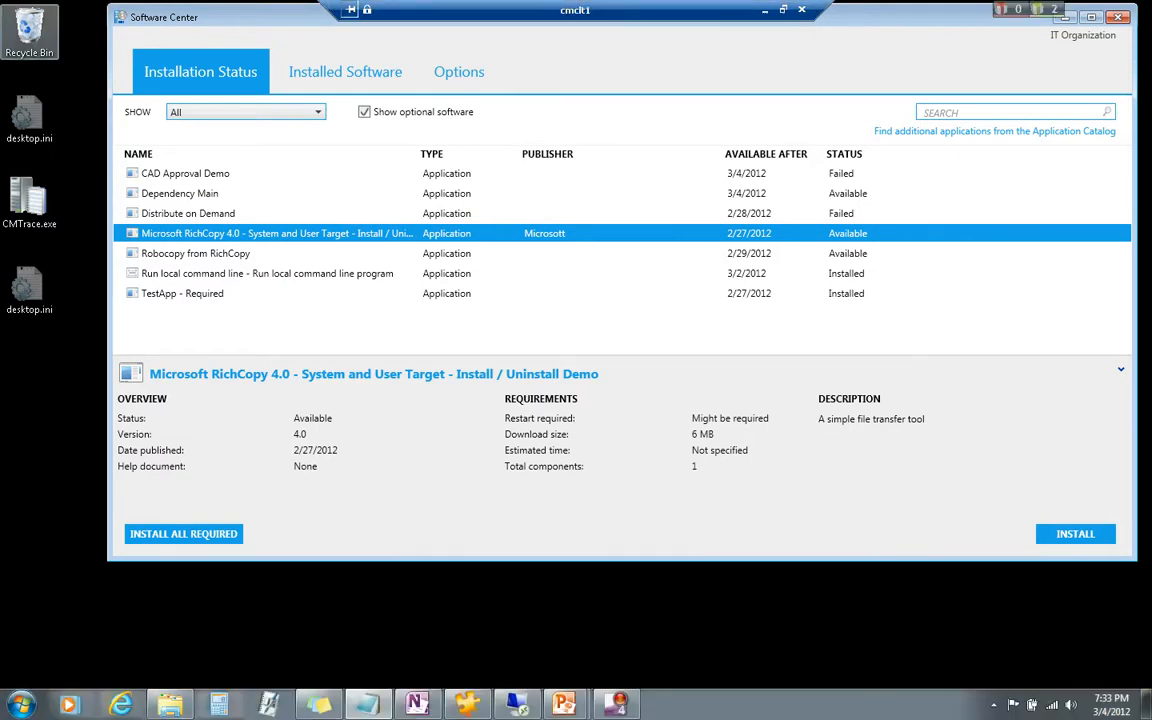
left_click(503, 646)
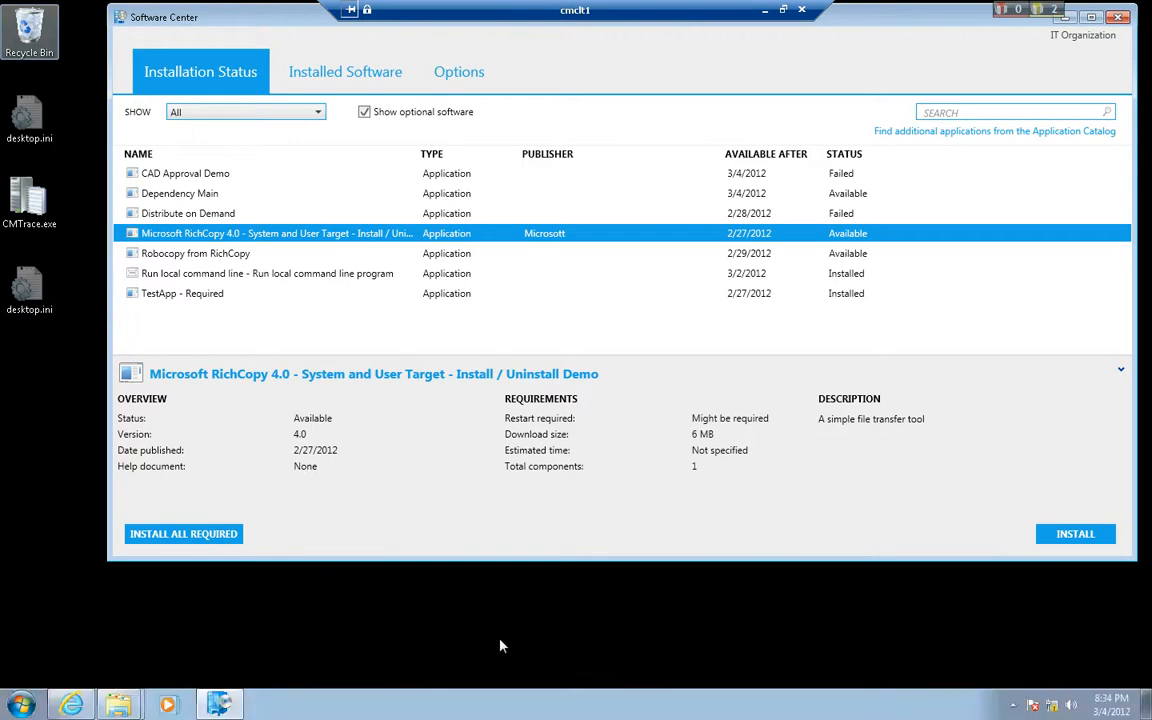
mouse_move(771, 12)
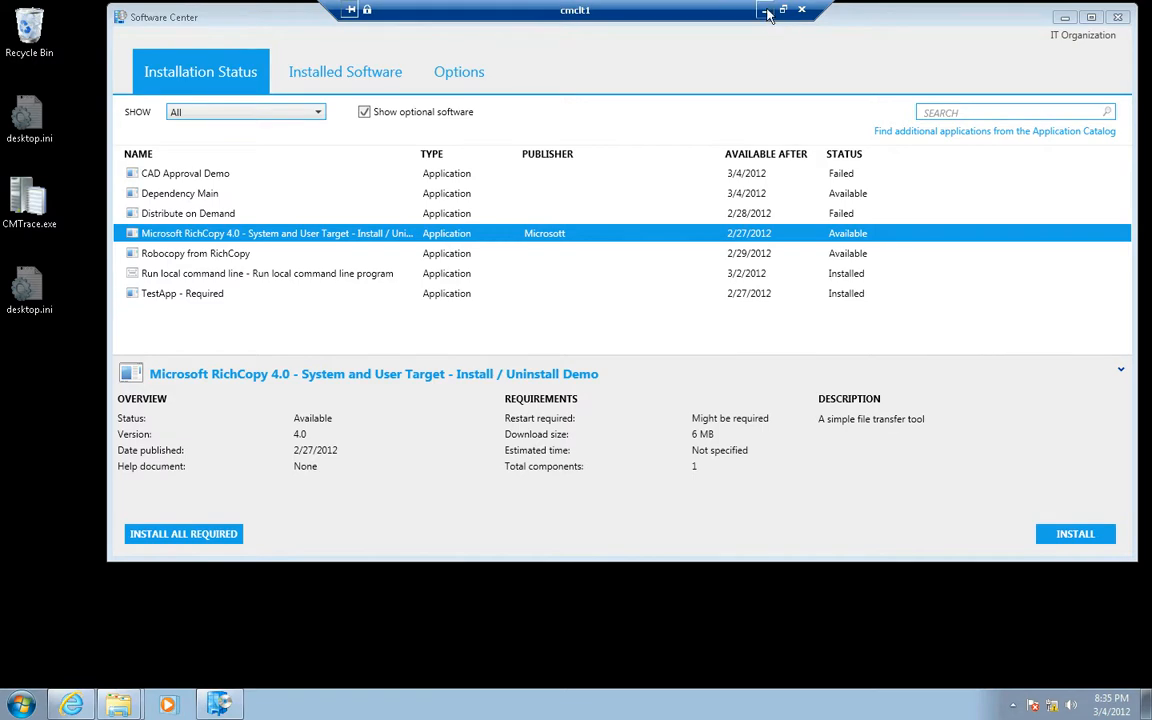
left_click(766, 11)
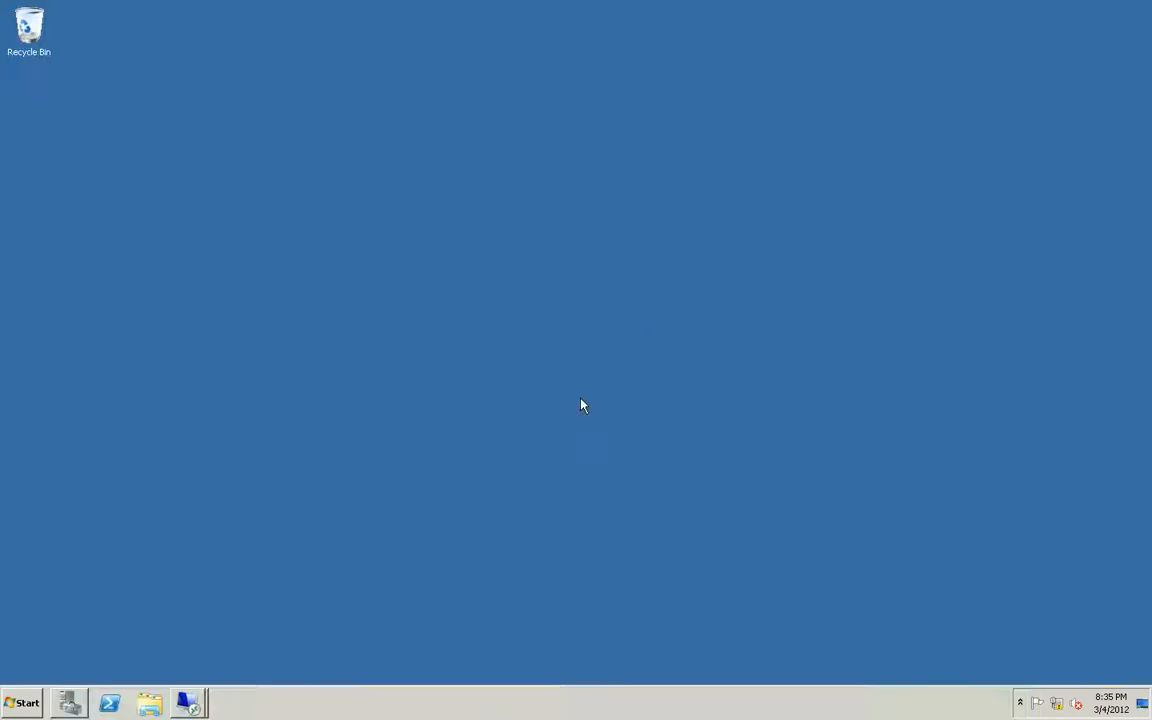
left_click(188, 703)
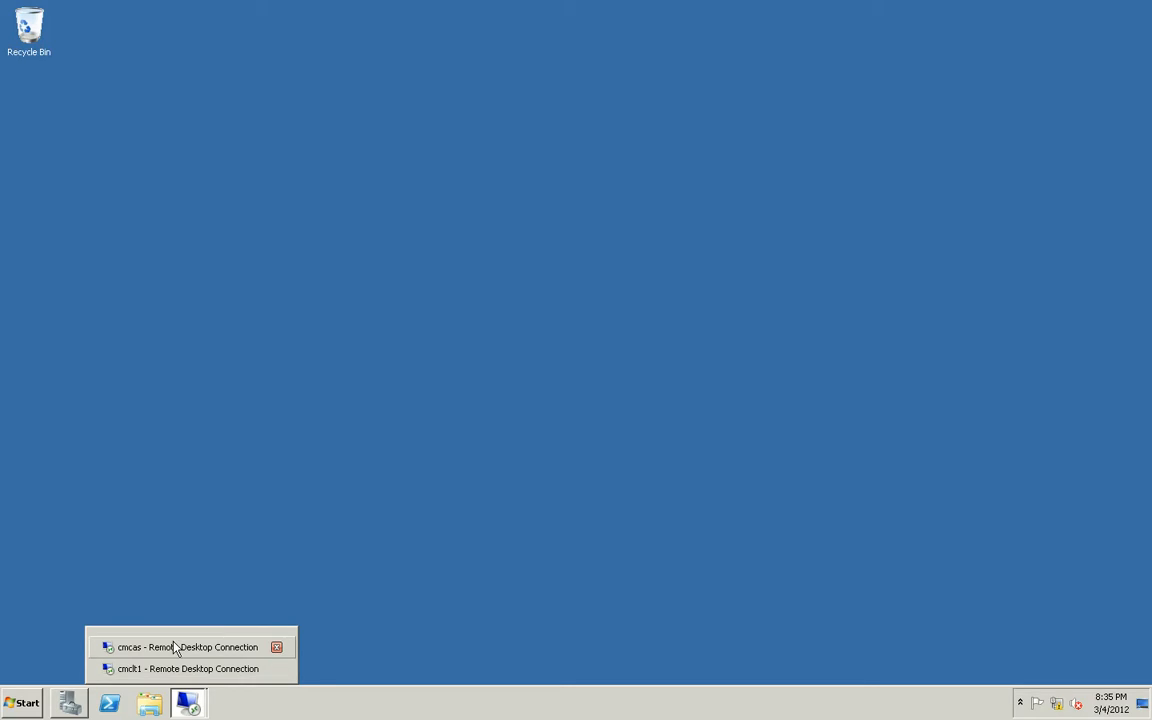
left_click(174, 648)
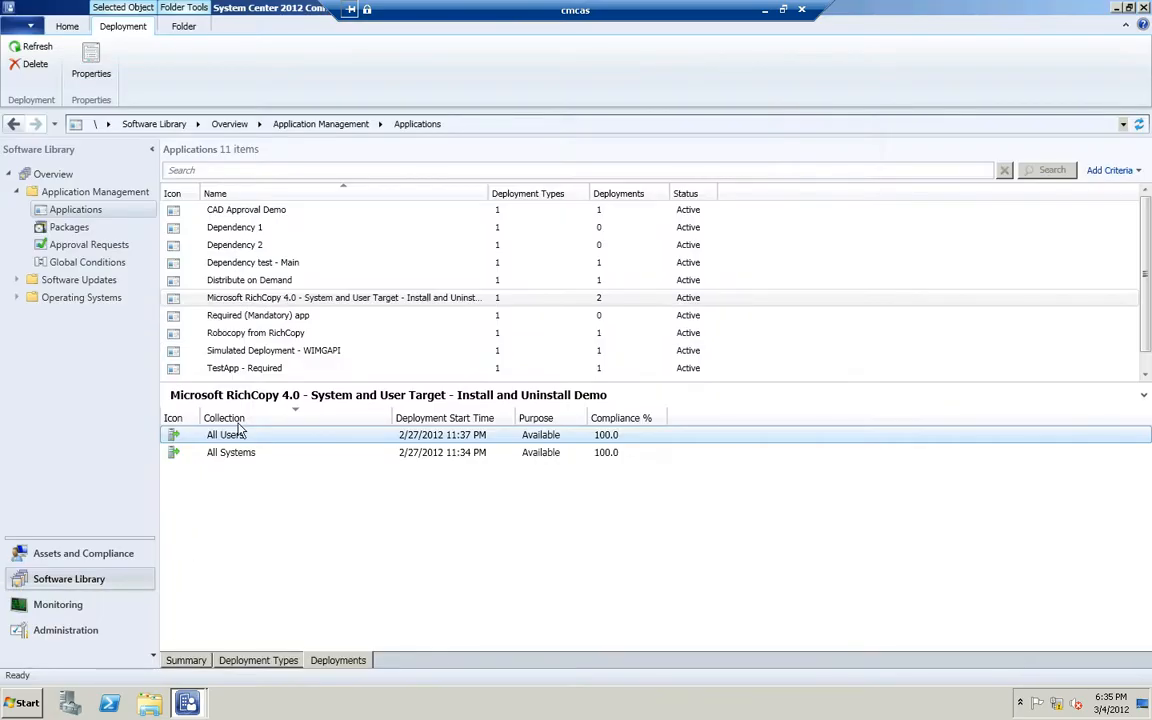
left_click(278, 318)
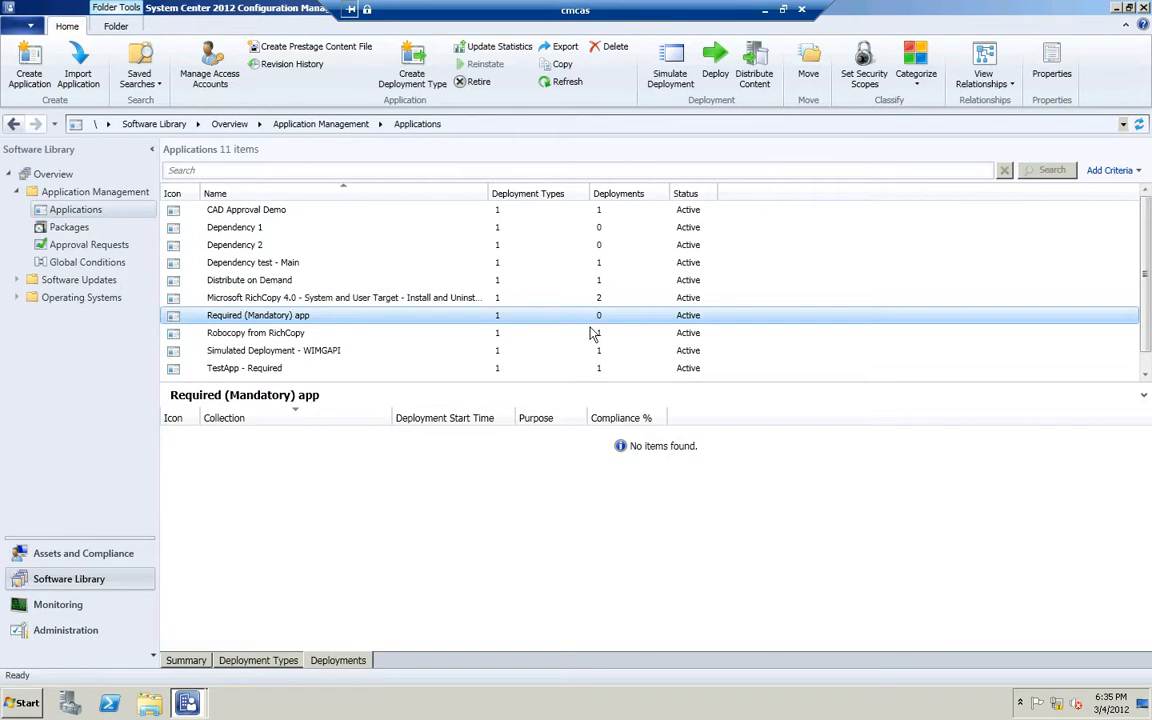
left_click(336, 660)
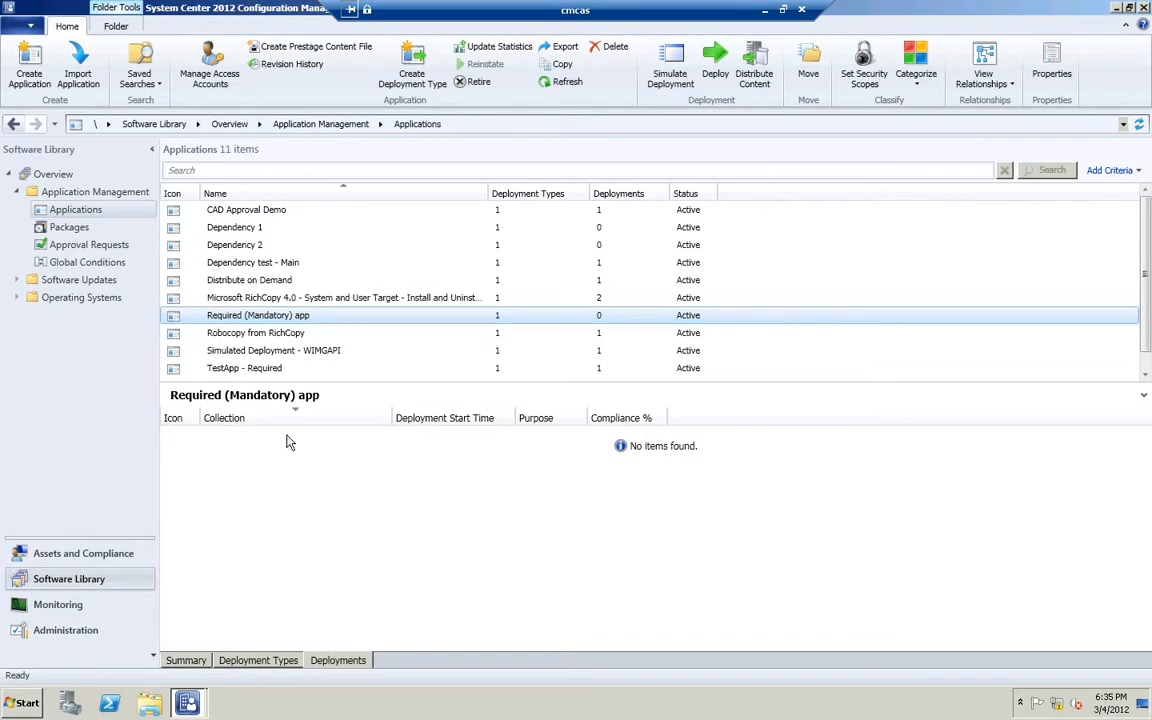
- Start deploying the Required (Mandatory) app and target the All Systems device collection
right_click(300, 317)
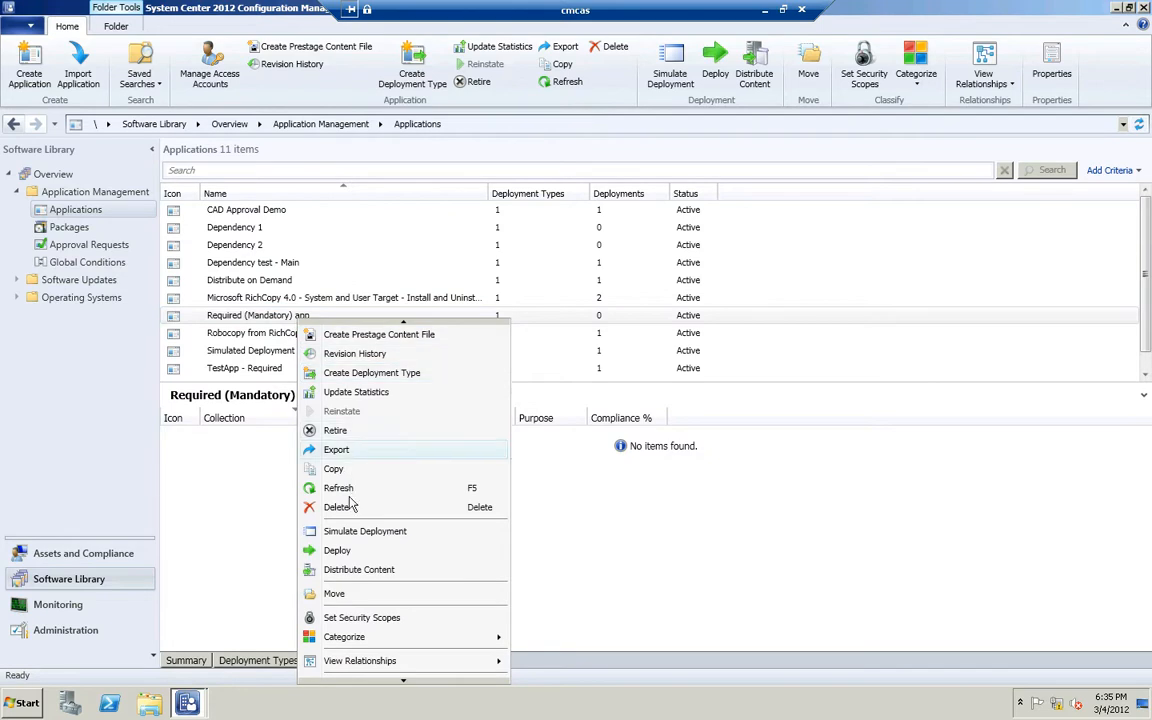
left_click(340, 551)
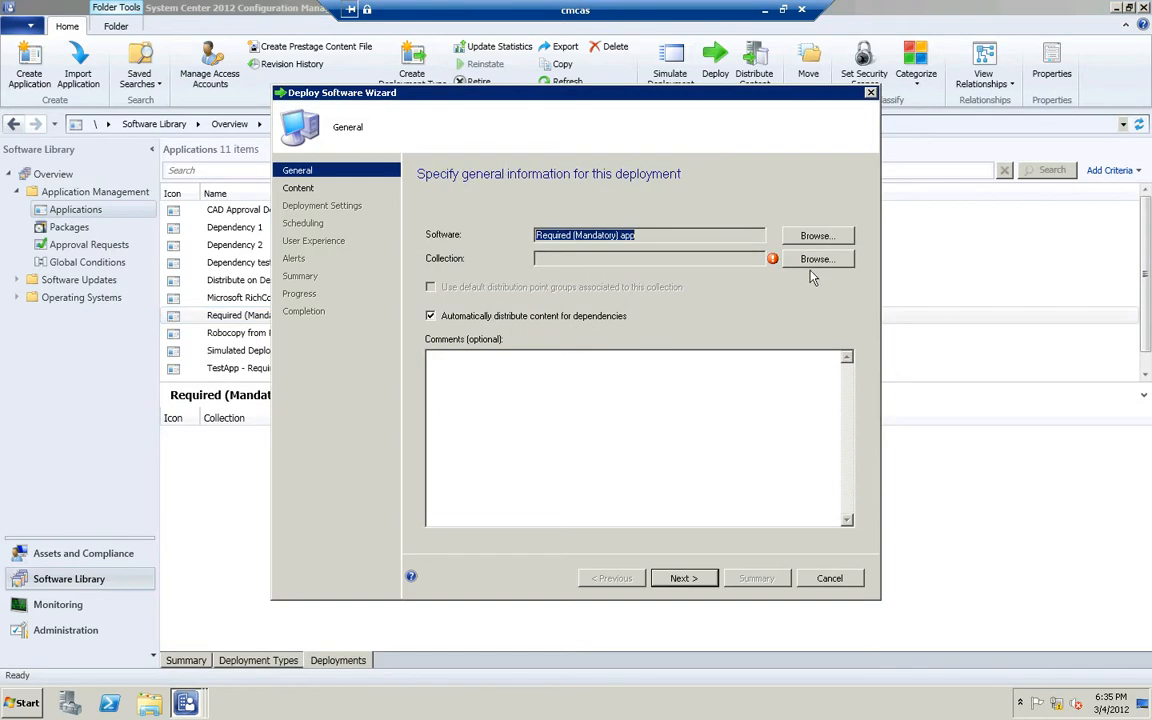
left_click(816, 259)
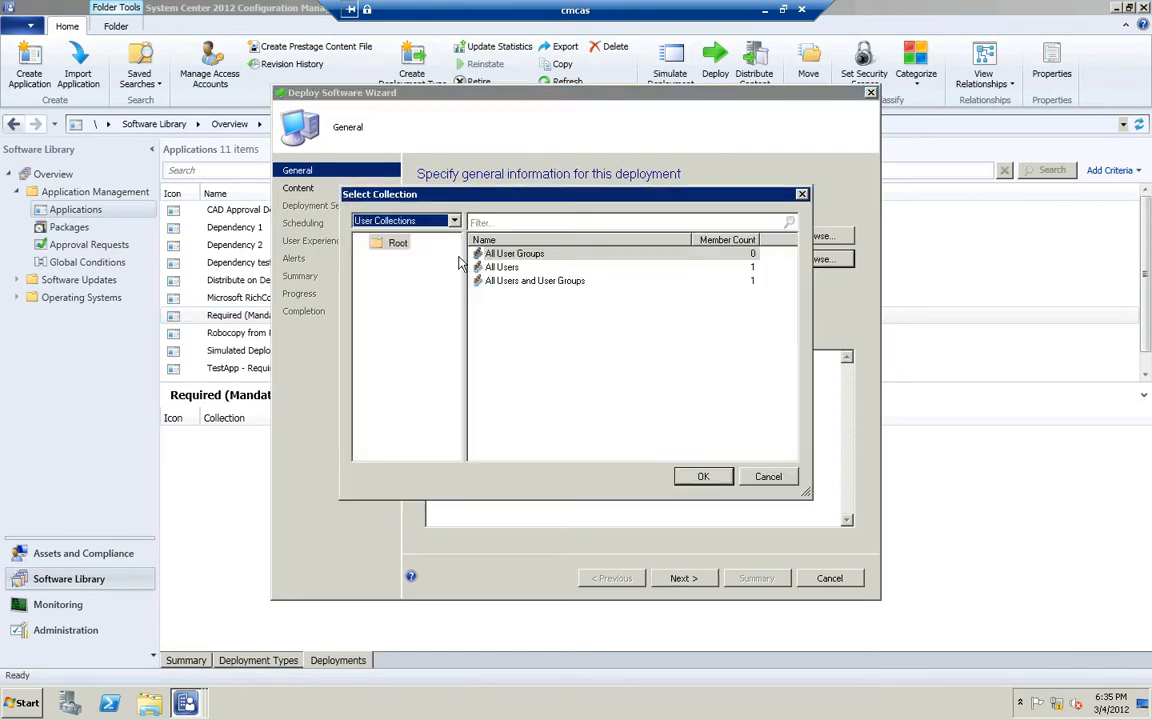
left_click(452, 224)
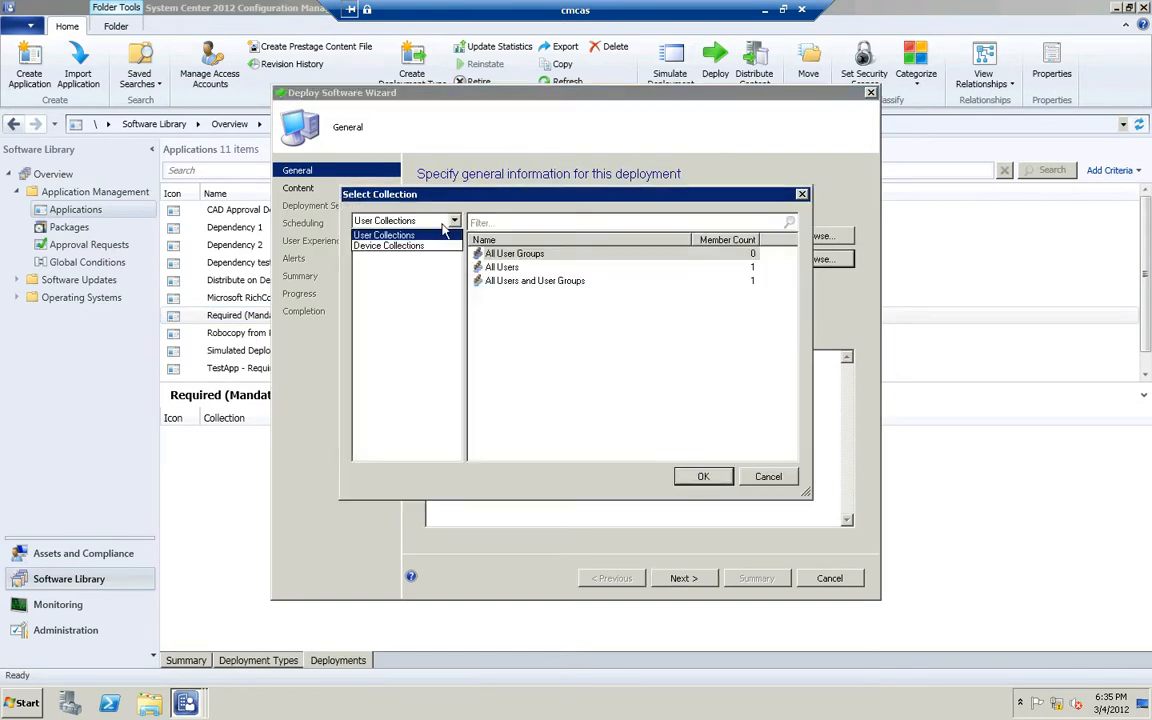
left_click(405, 246)
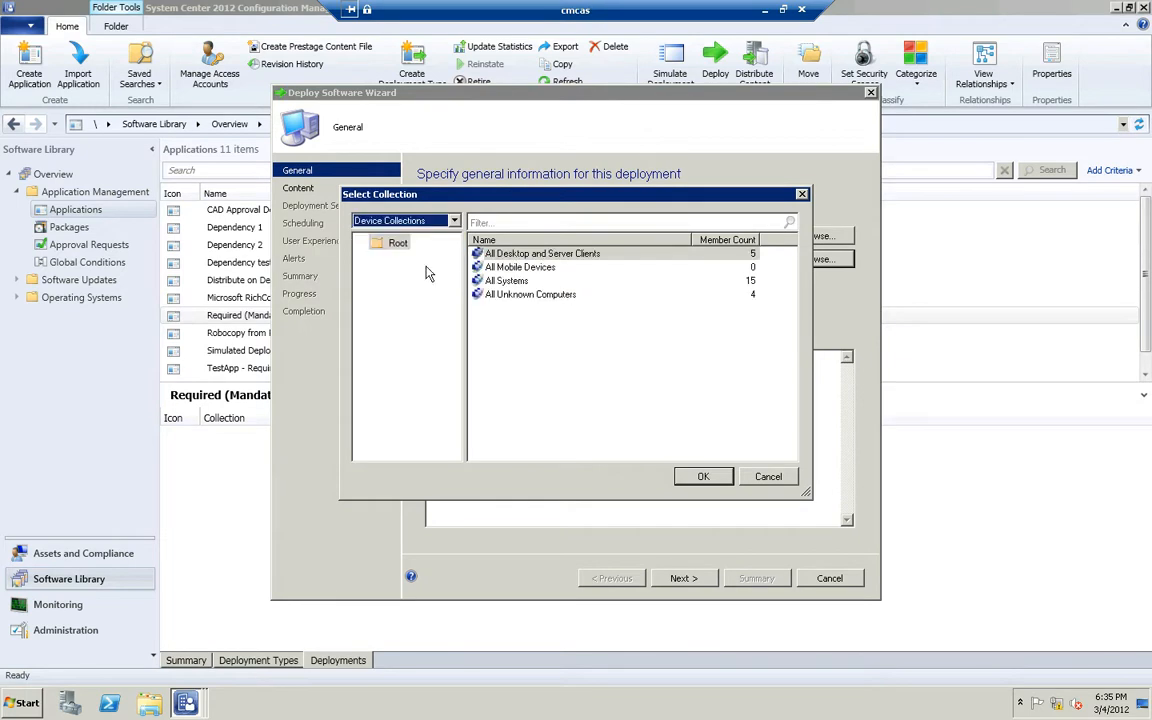
left_click(497, 281)
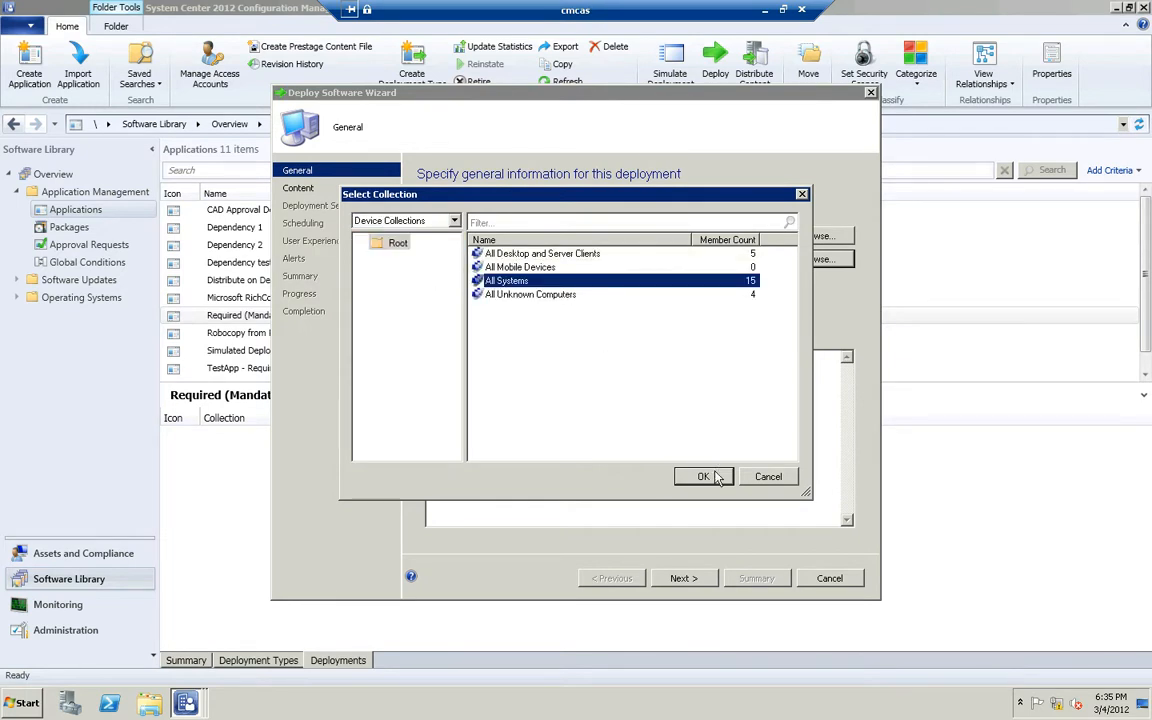
left_click(701, 477)
left_click(682, 578)
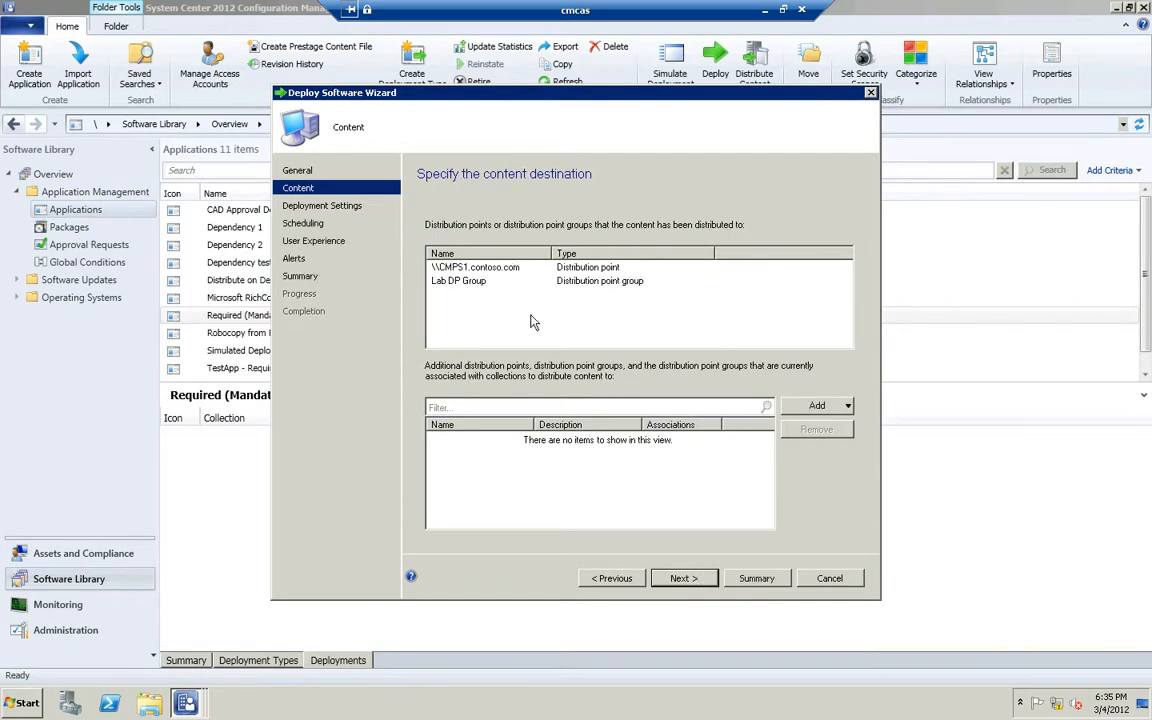
- Accept the existing content destination and set the deployment's purpose to Required with the Install action
left_click(680, 579)
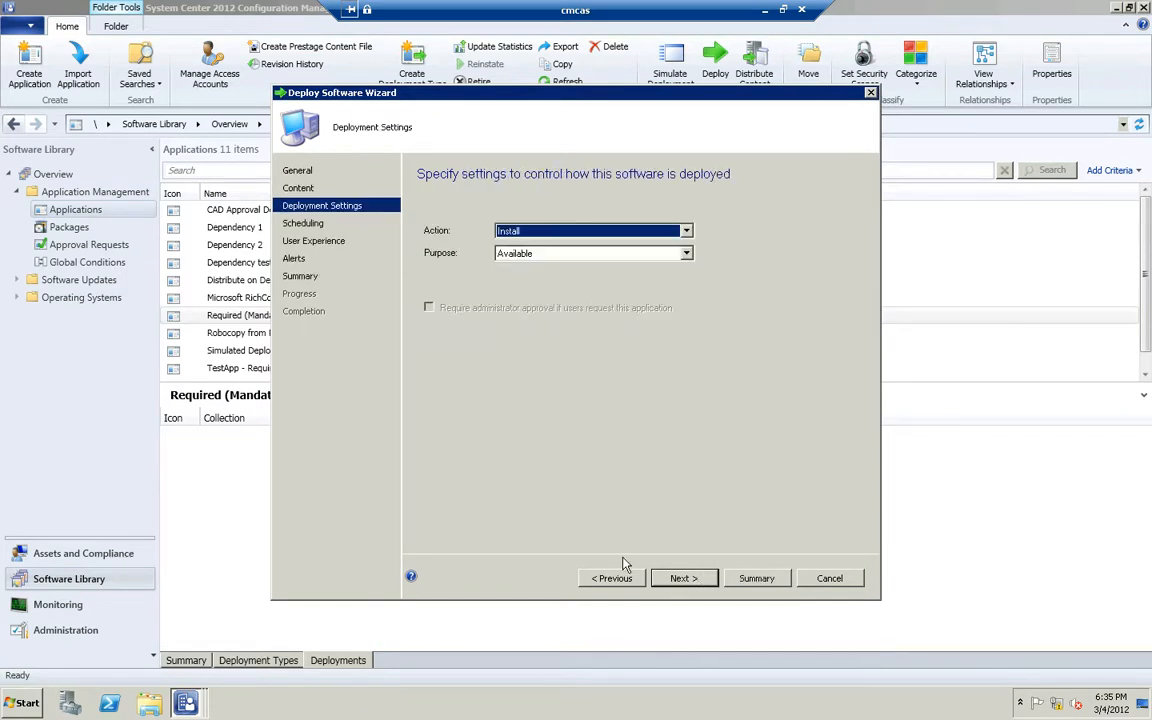
left_click(531, 259)
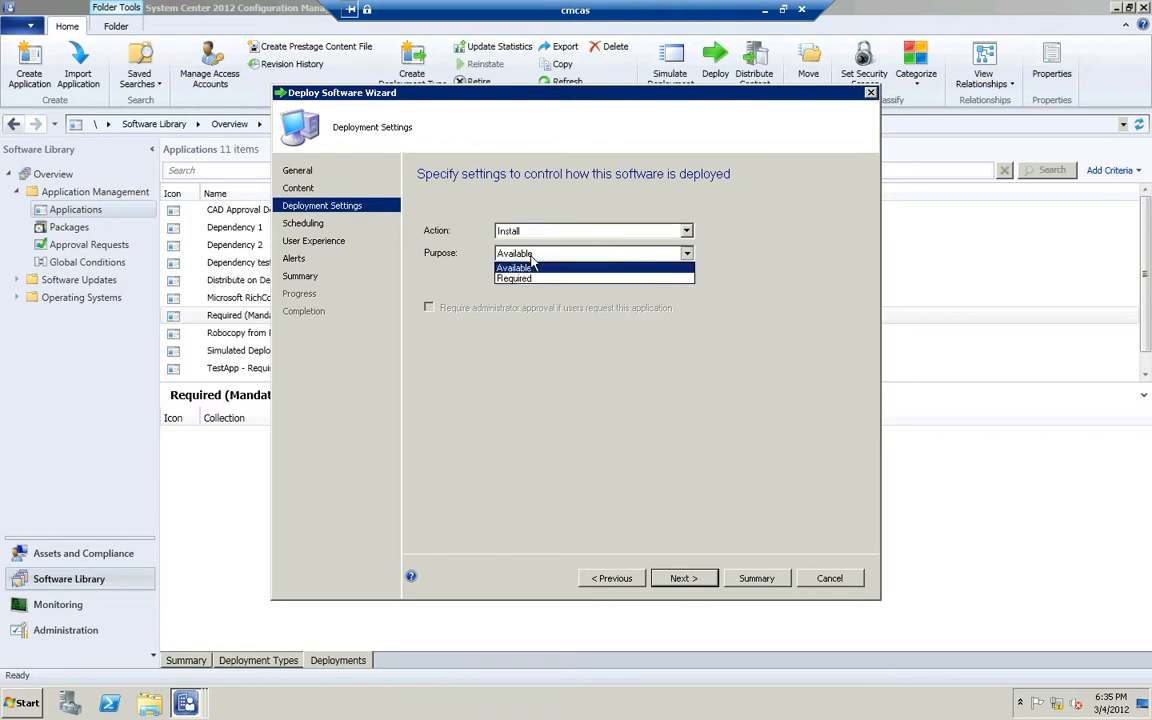
left_click(530, 278)
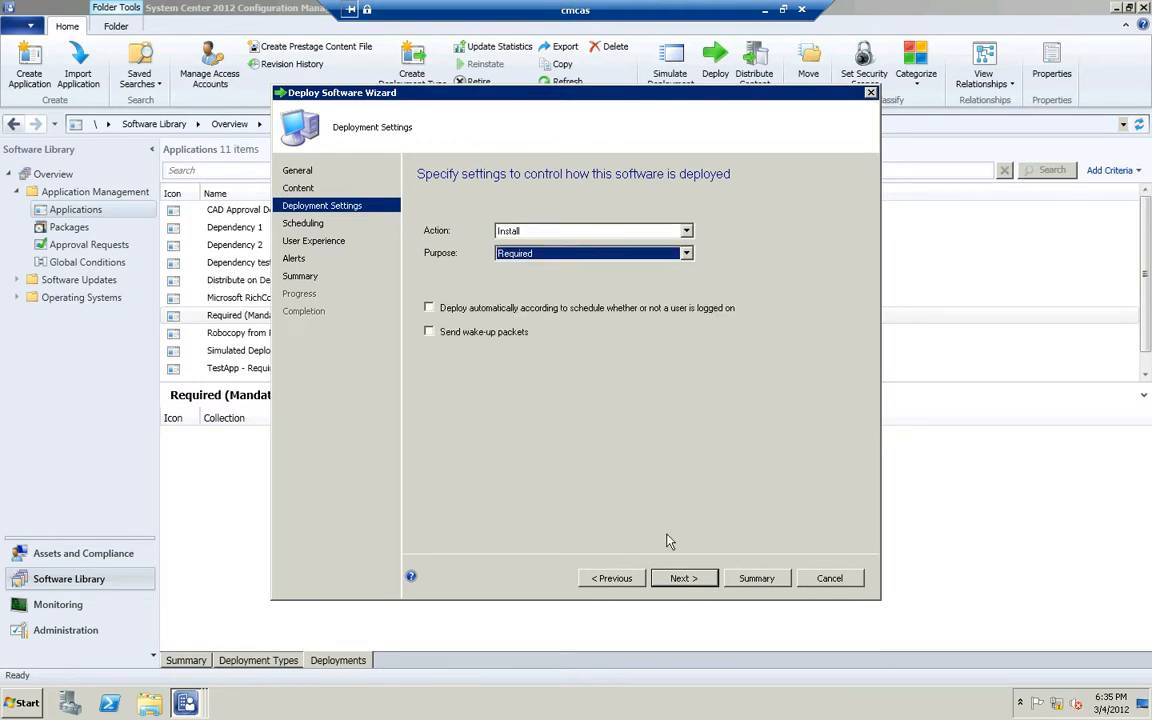
left_click(690, 580)
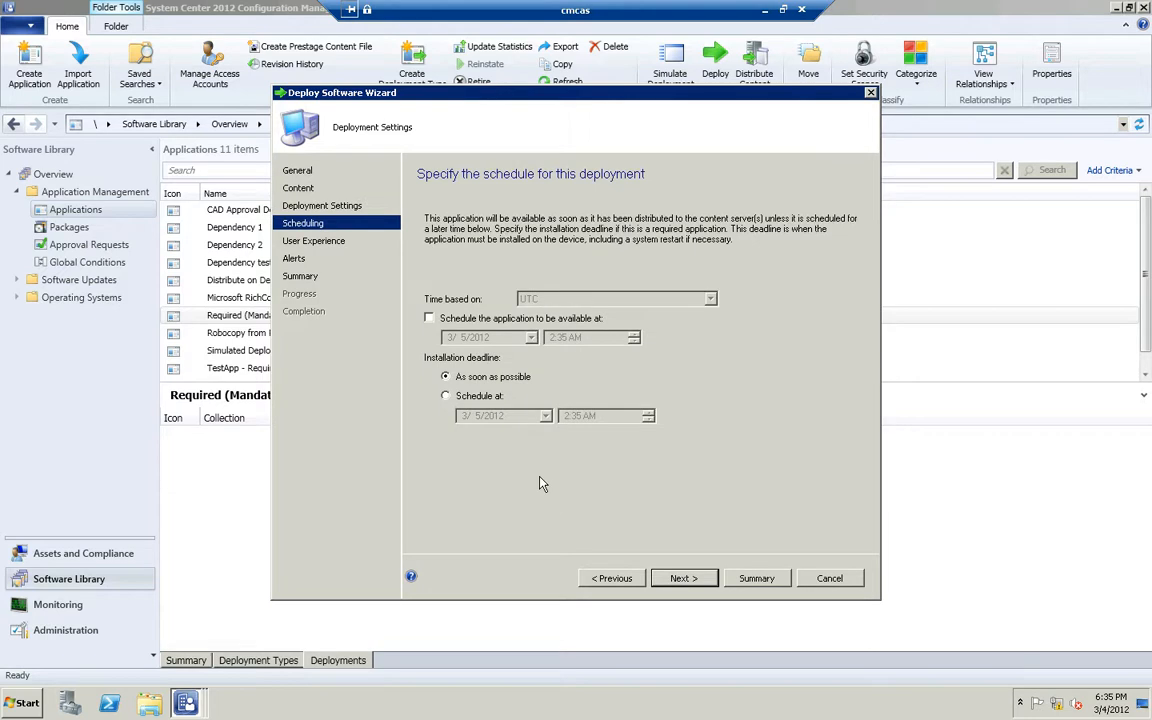
- Accept the default scheduling, user experience and alert settings, proceeding to the deployment summary
left_click(684, 578)
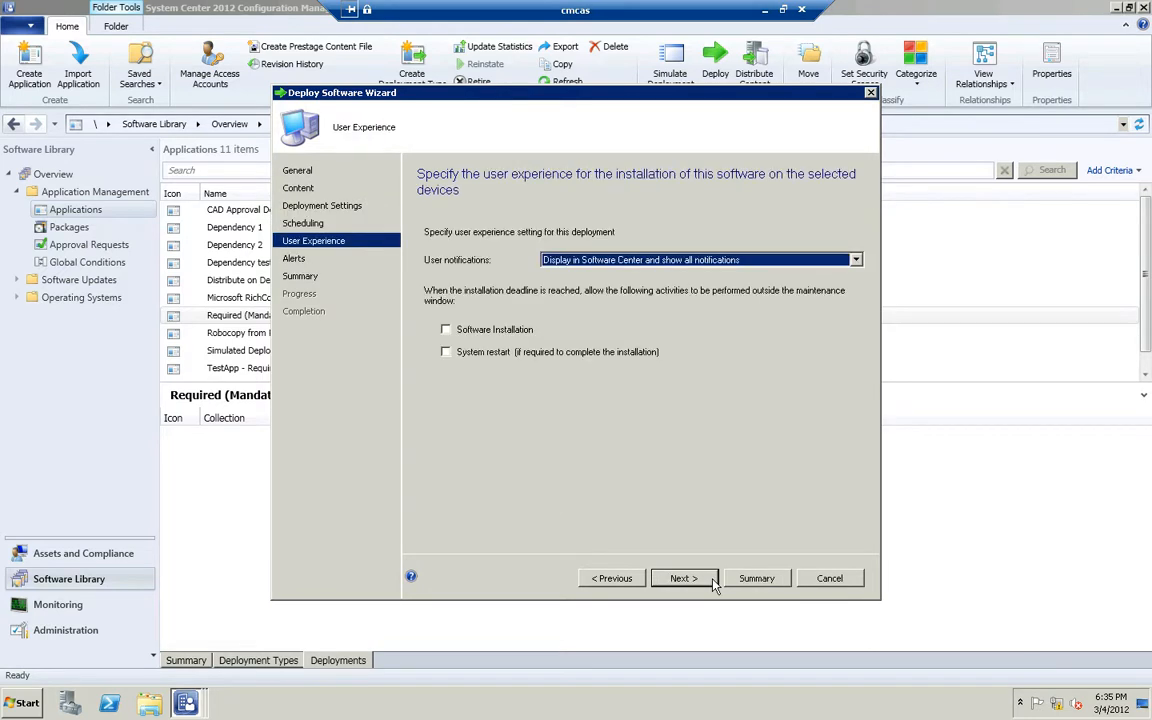
left_click(713, 582)
left_click(713, 582)
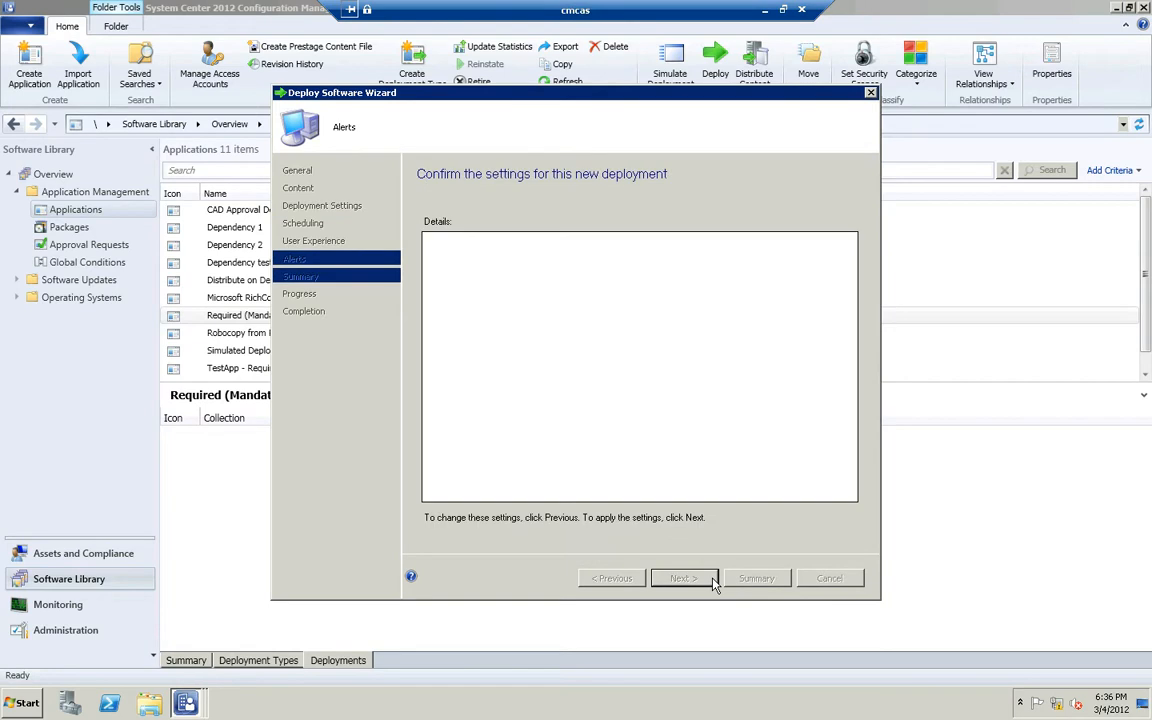
- Apply the Required (Mandatory) app deployment, finish the wizard and switch to the cmclt1 remote session
left_click(713, 582)
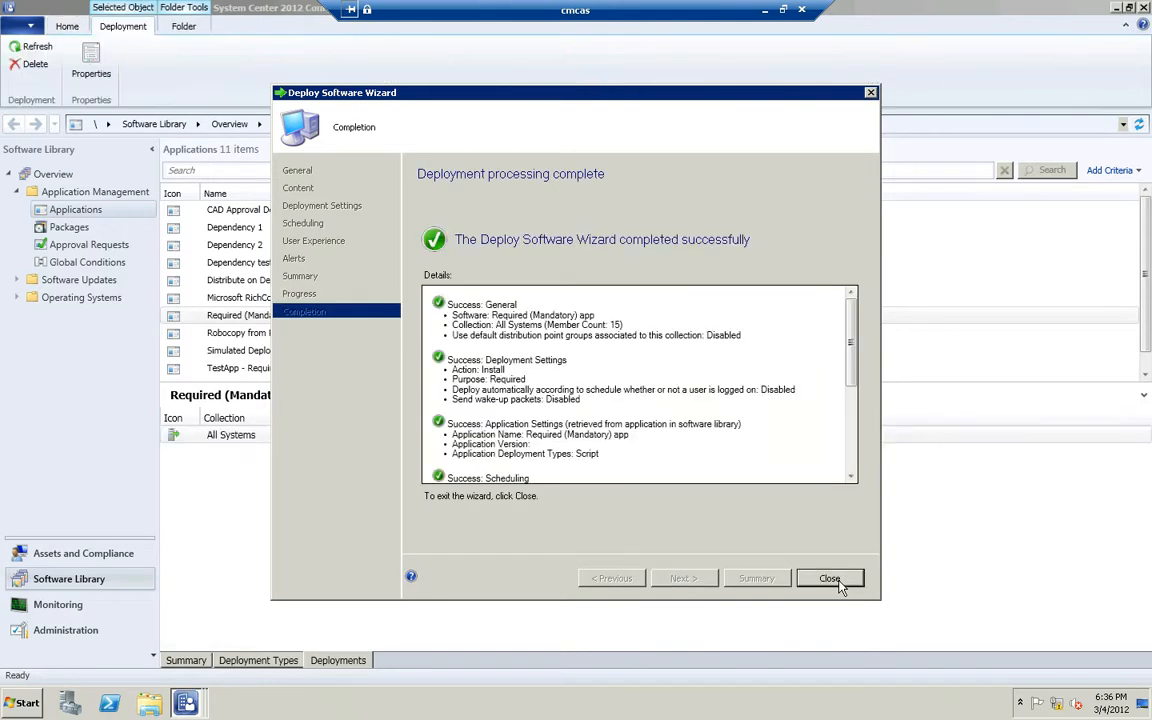
left_click(830, 579)
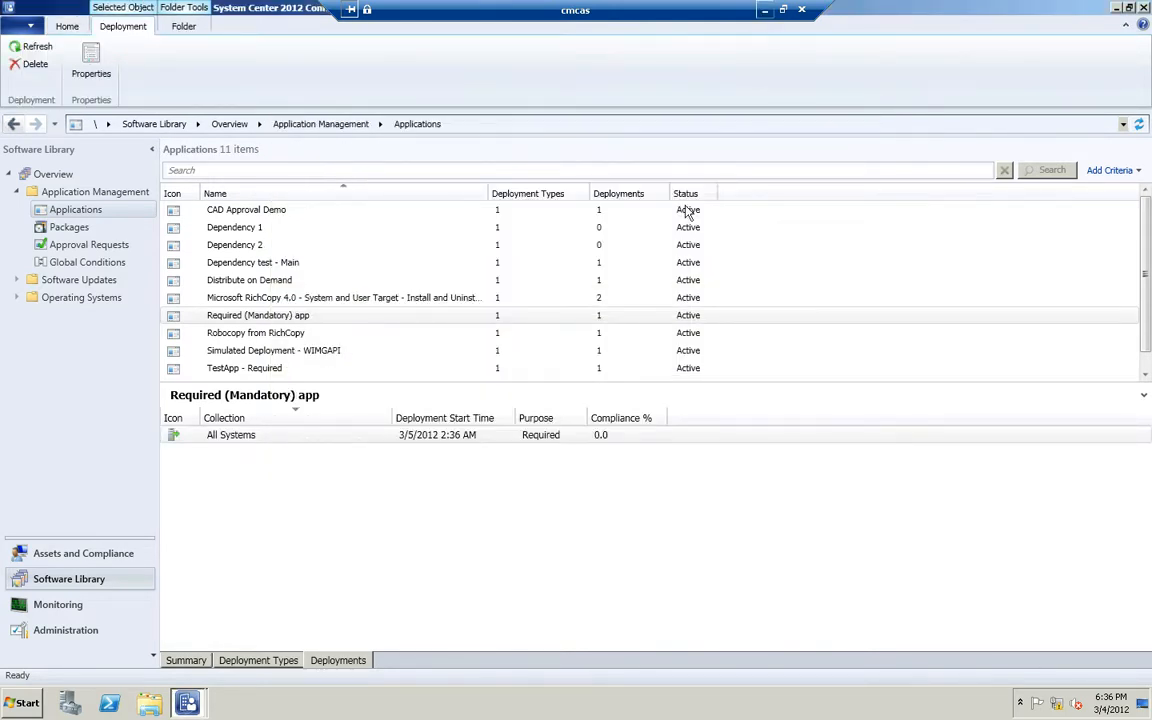
left_click(764, 10)
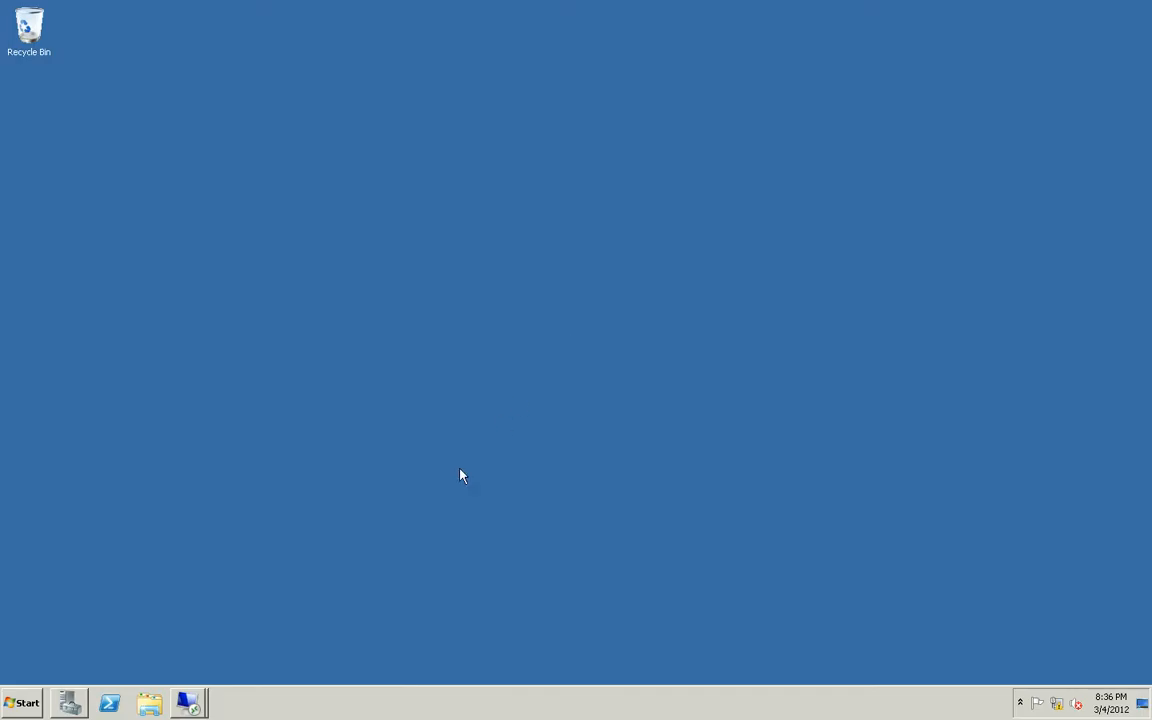
left_click(192, 705)
left_click(168, 669)
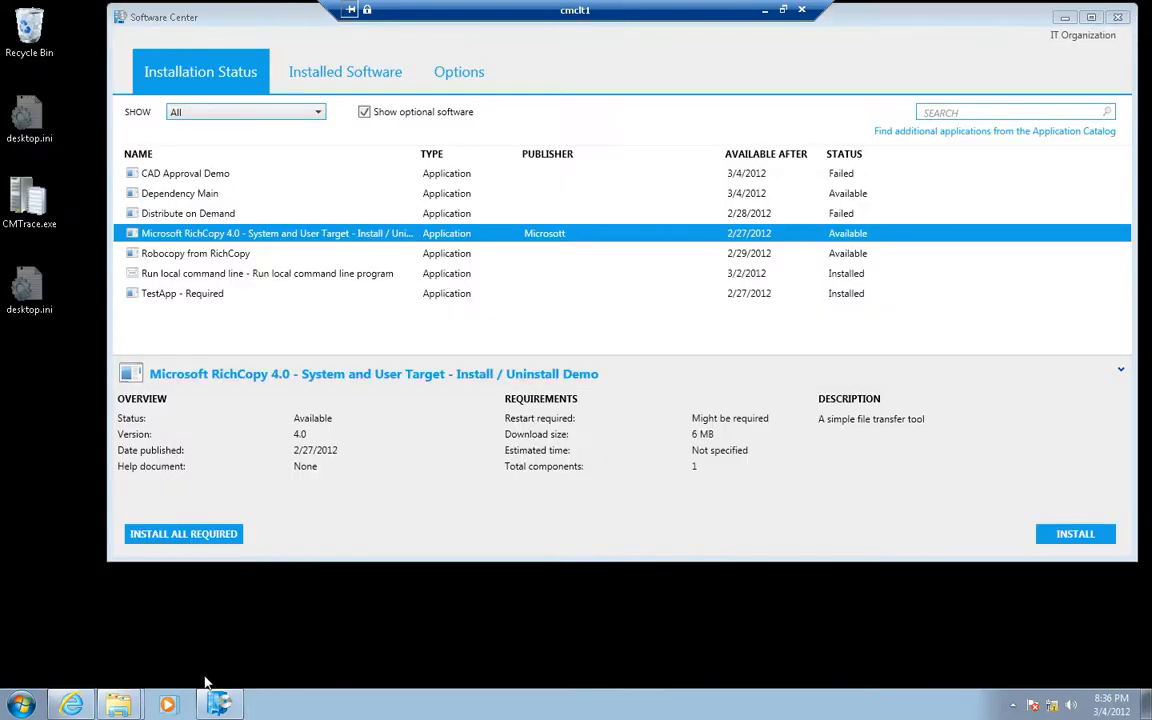
- Run the Machine Policy Retrieval & Evaluation Cycle from the client's Configuration Manager properties and return to Software Center
left_click(22, 705)
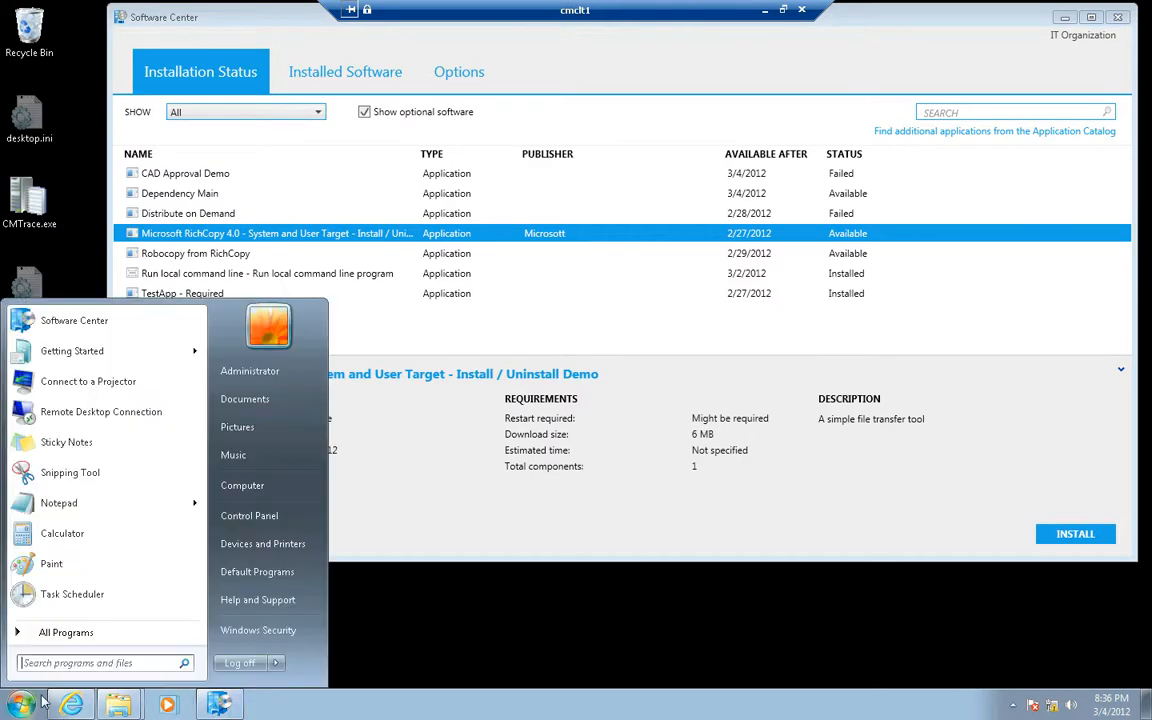
left_click(250, 516)
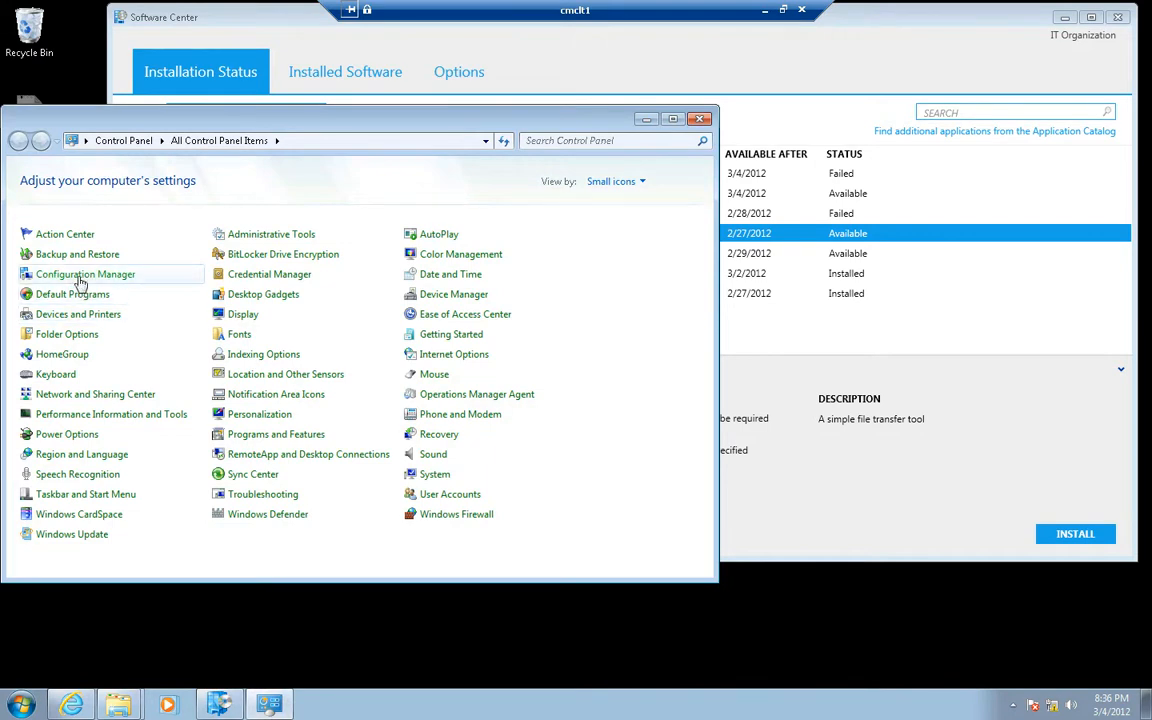
left_click(80, 283)
left_click(233, 92)
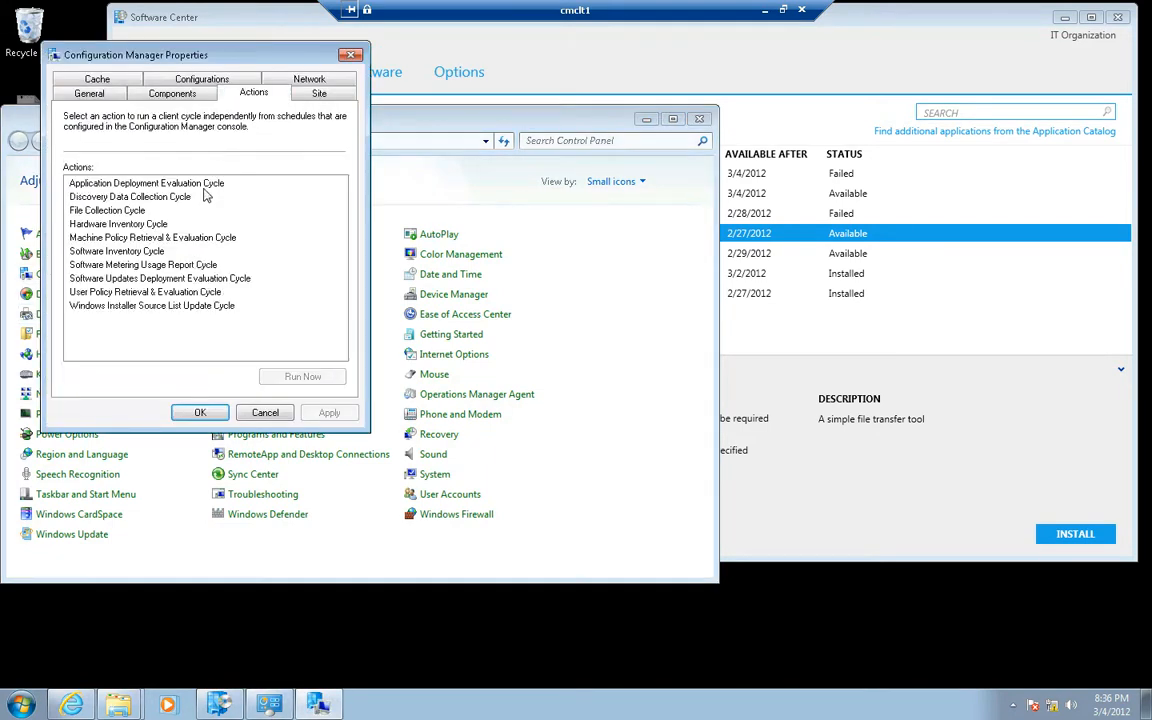
left_click(163, 238)
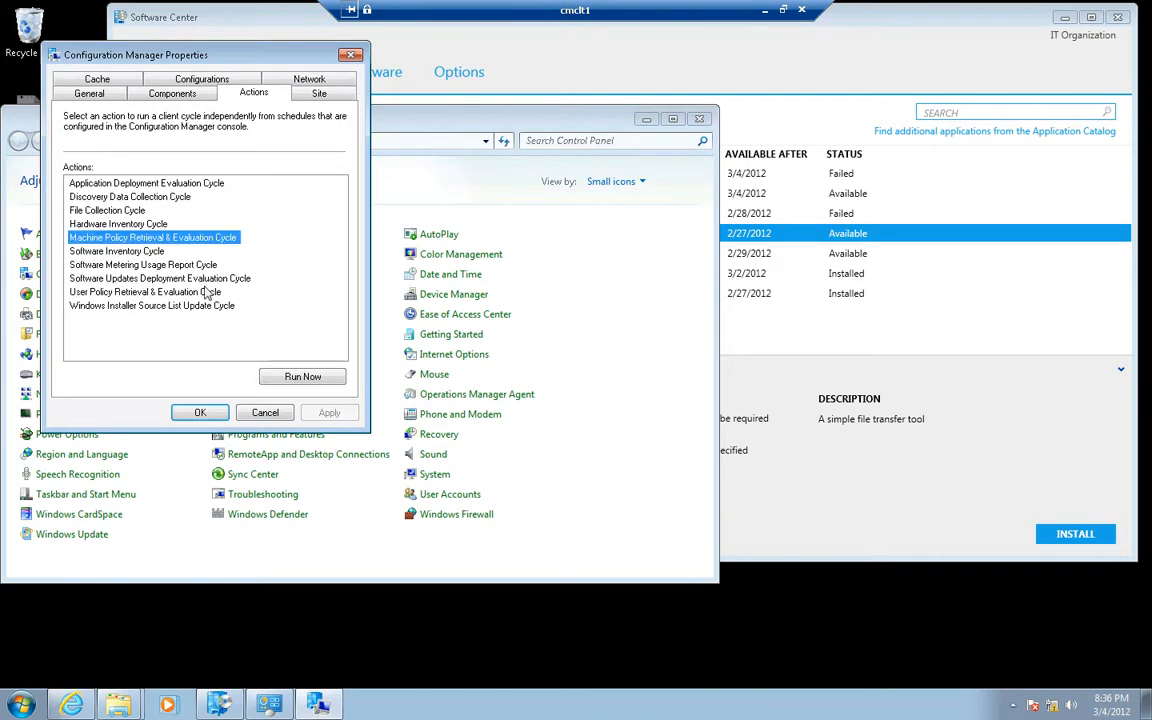
left_click(287, 376)
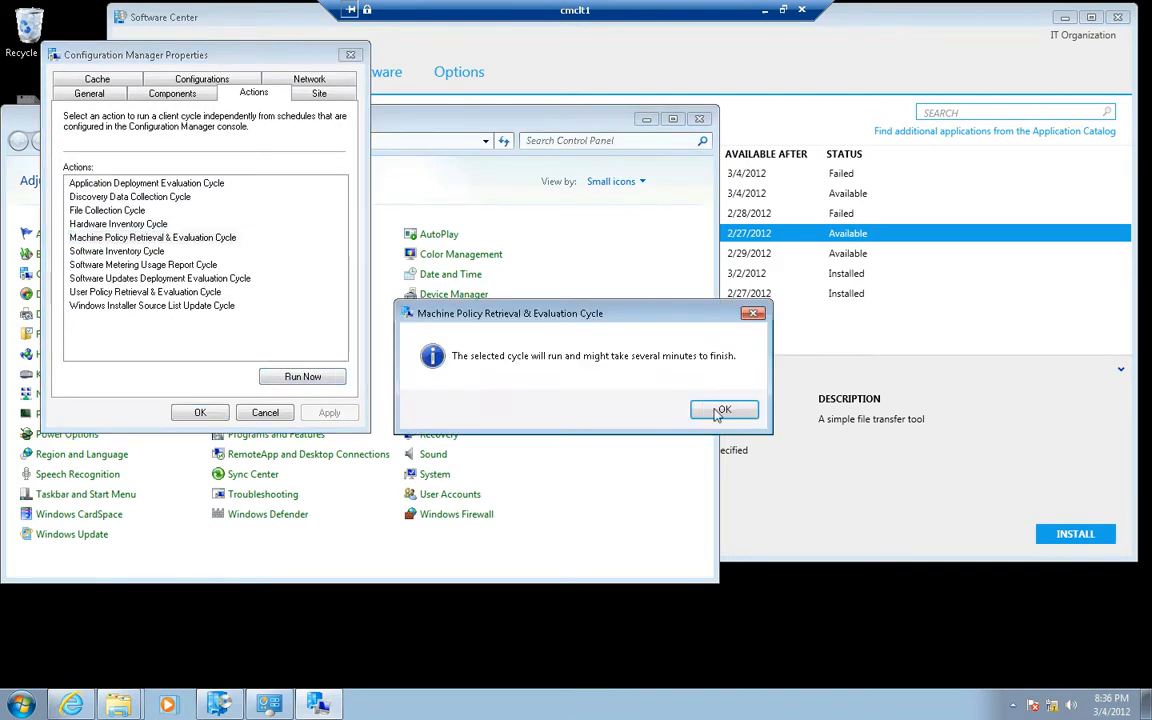
left_click(727, 407)
left_click(350, 54)
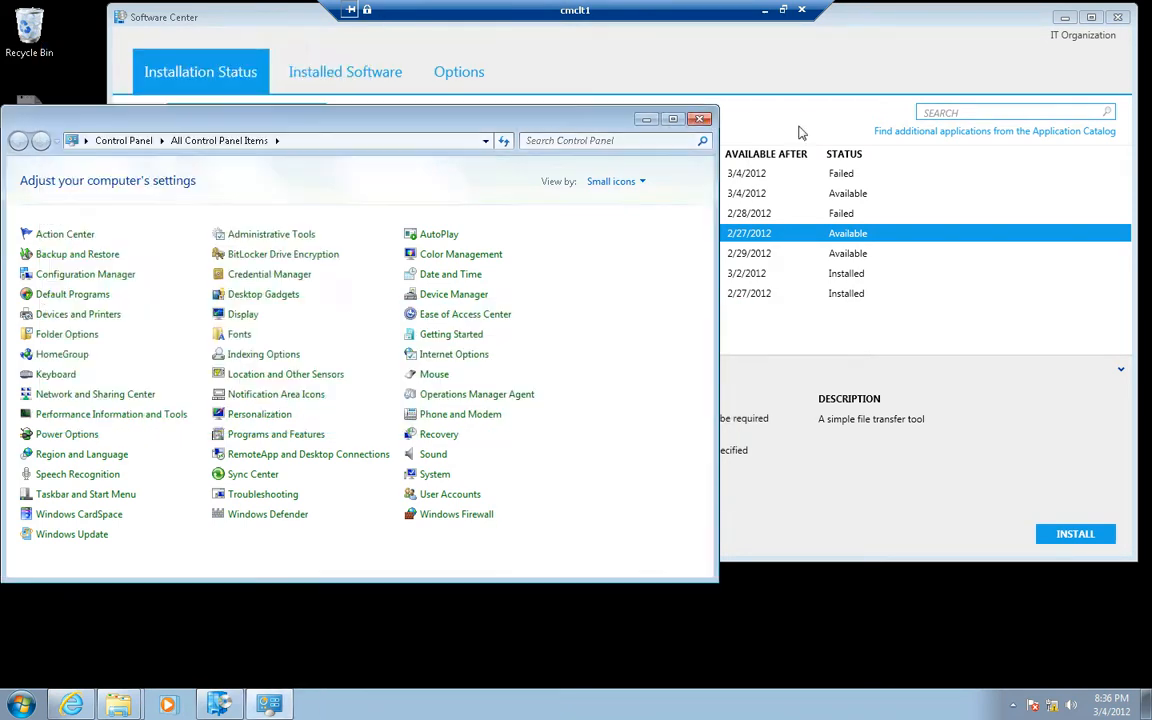
left_click(647, 122)
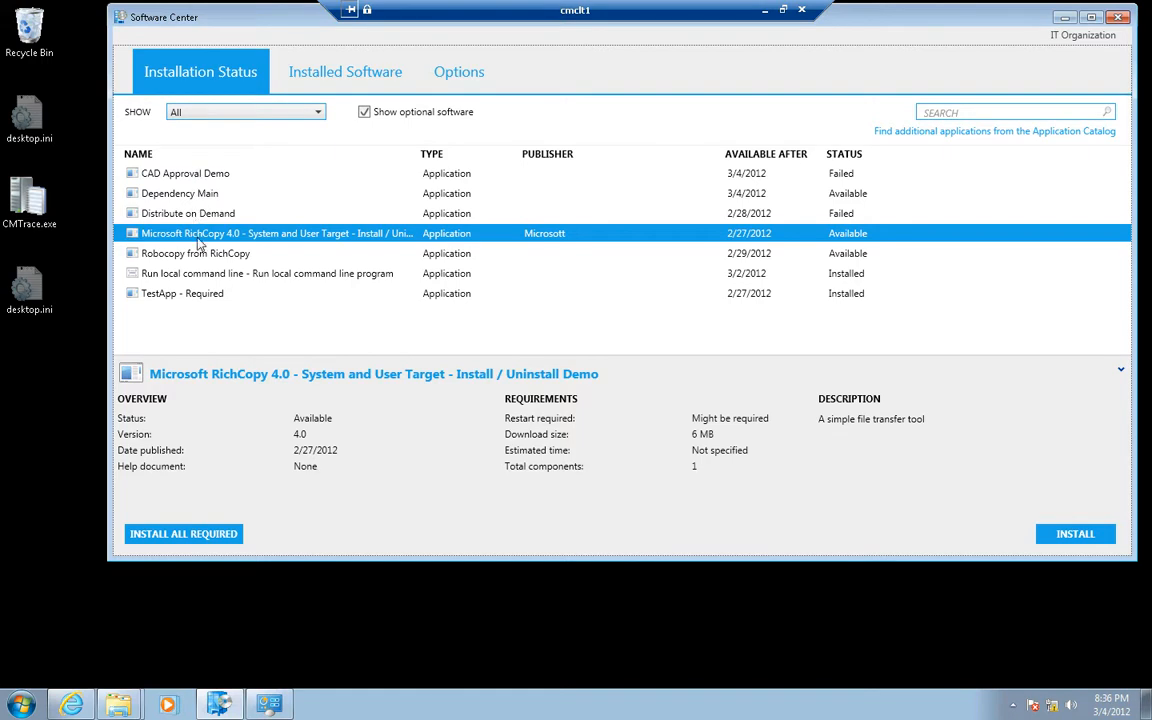
- Refresh the Software Center installation status list and view the details of TestApp - Required
key("F5")
left_click(218, 297)
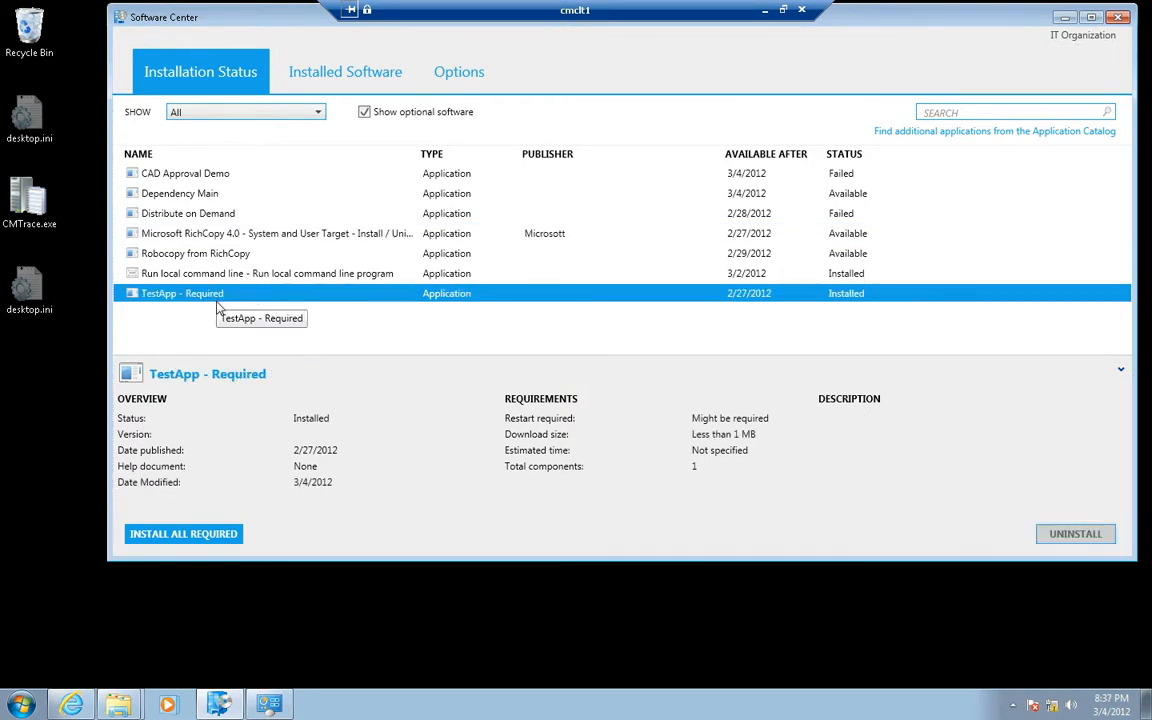
key("F5")
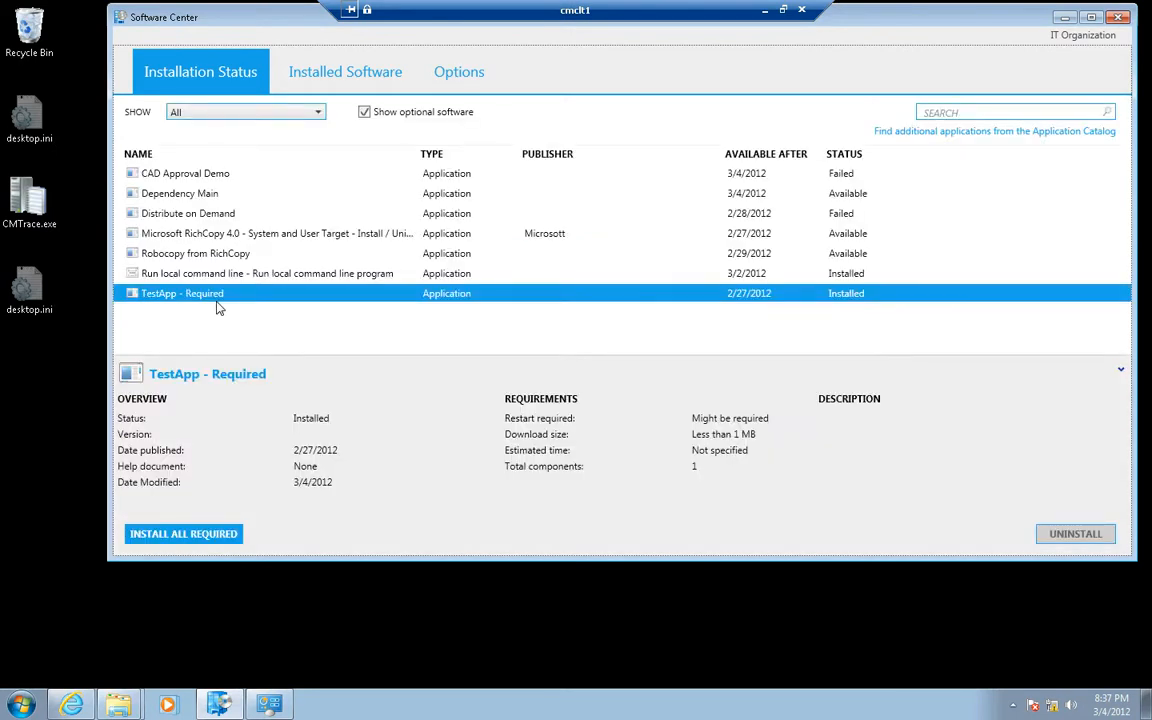
key("F5")
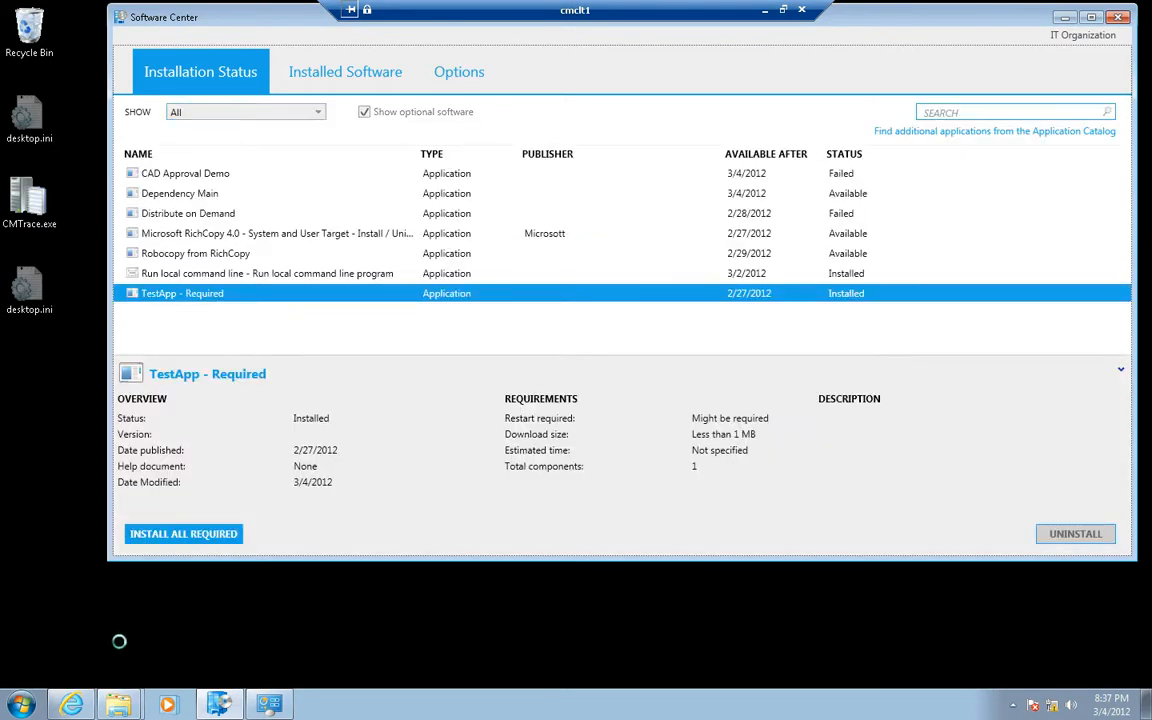
- Run the Machine Policy Retrieval & Evaluation Cycle once more on the client and refresh the Software Center list
left_click(270, 706)
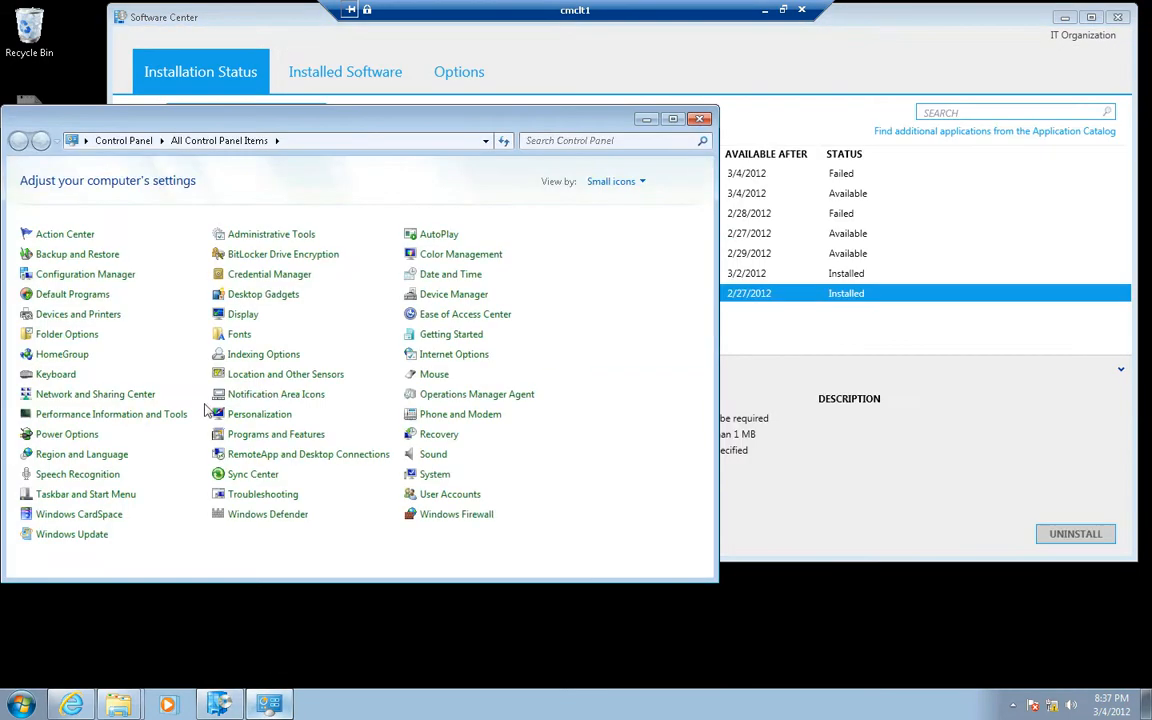
left_click(97, 282)
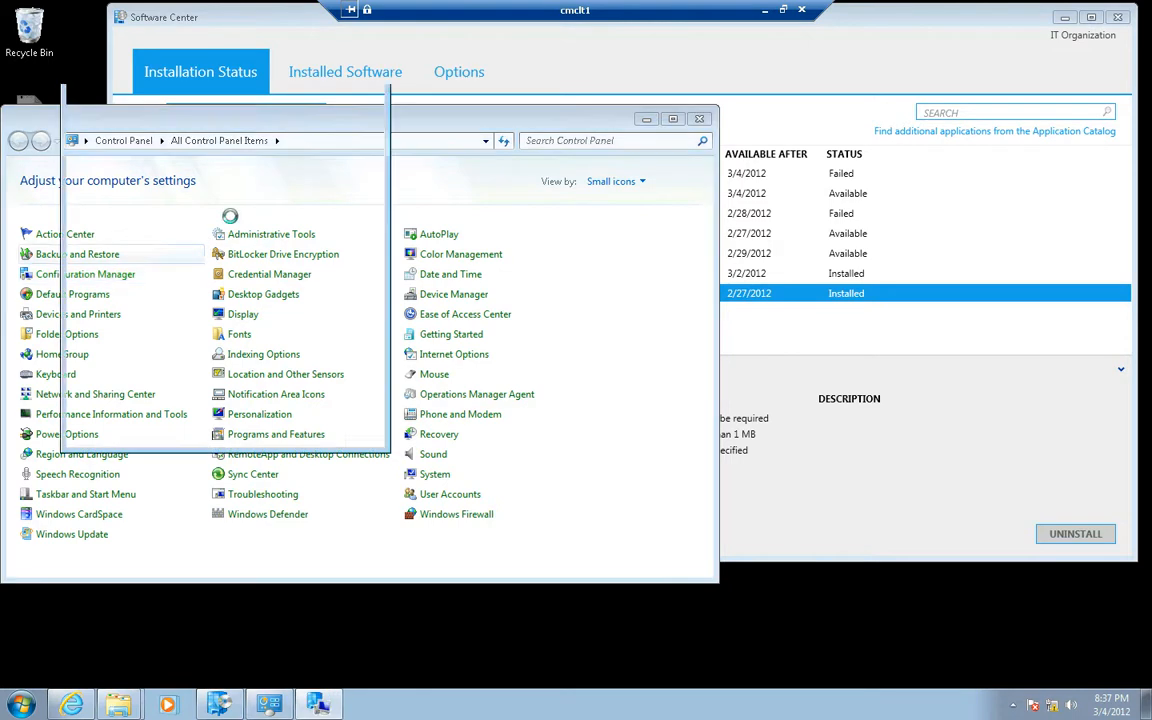
left_click(250, 113)
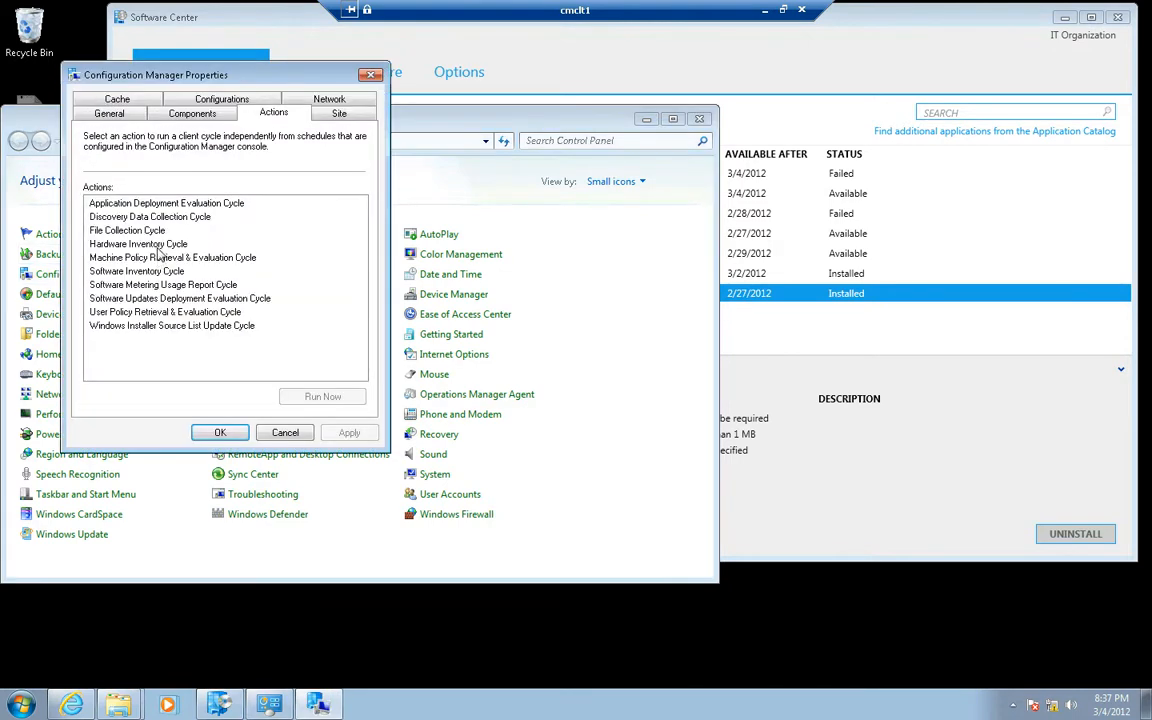
left_click(145, 257)
left_click(322, 397)
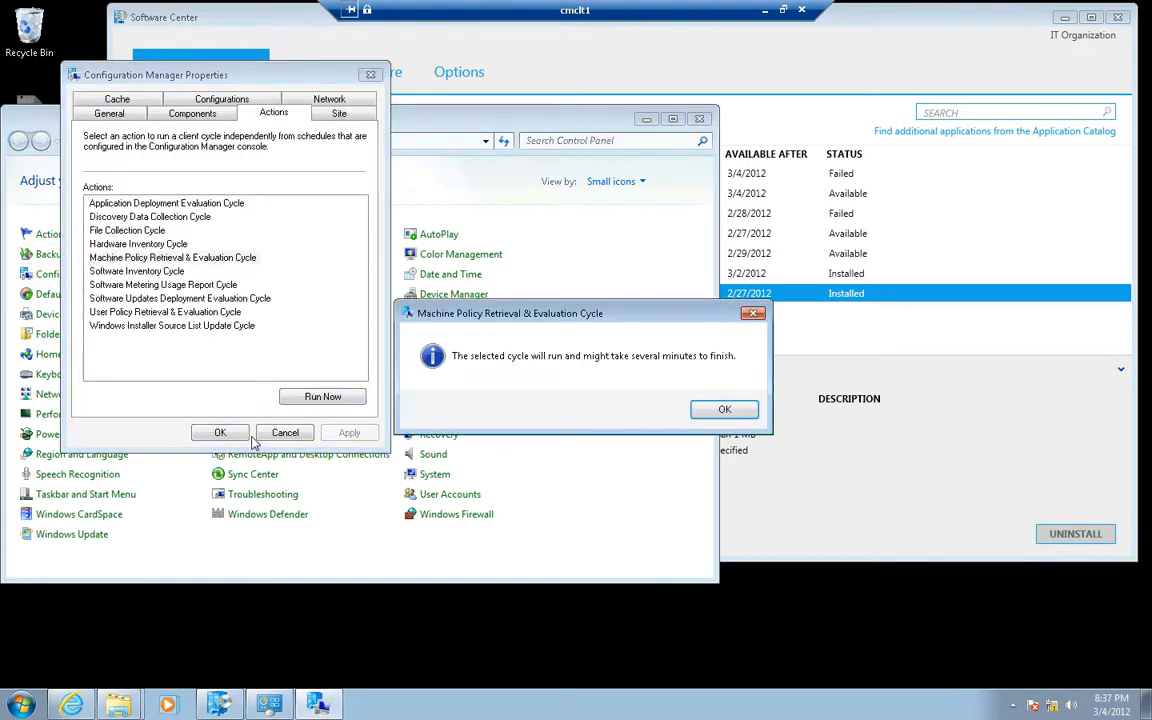
left_click(720, 410)
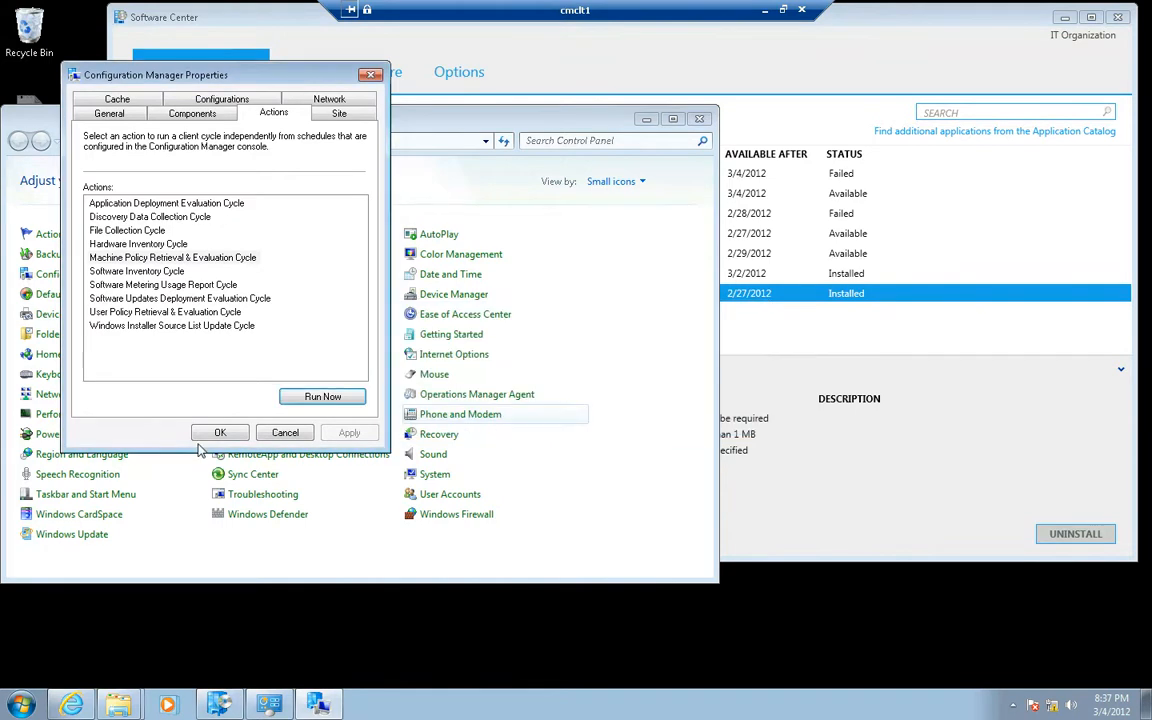
left_click(222, 432)
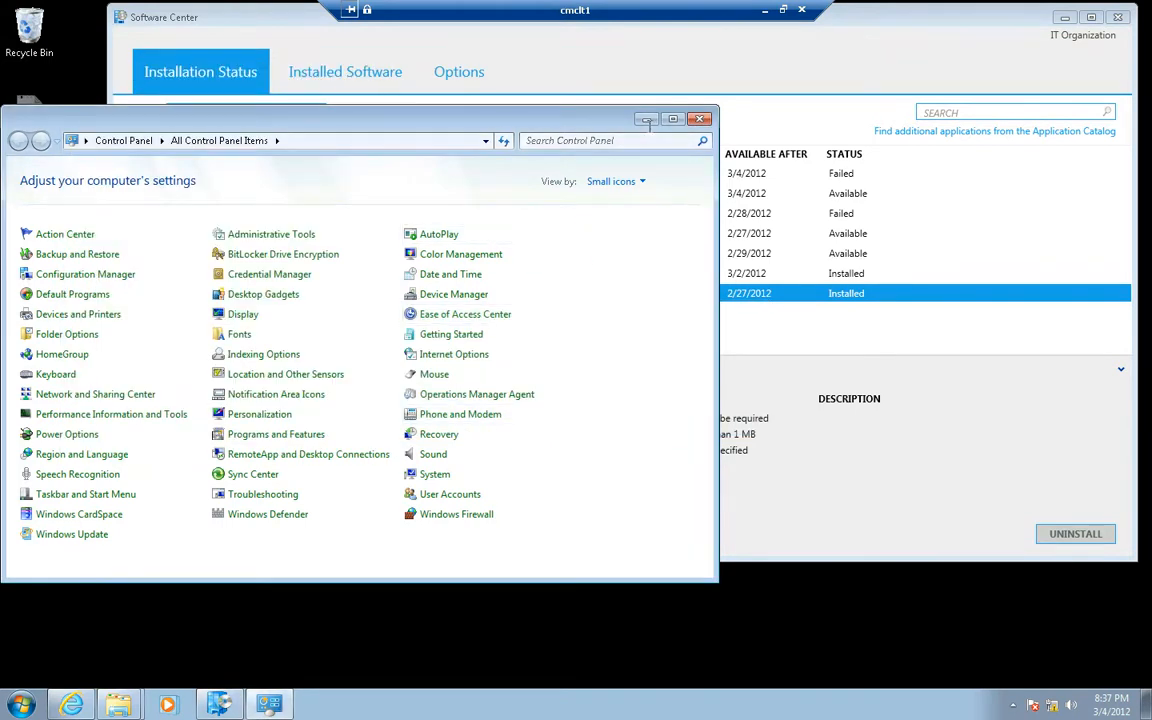
left_click(647, 120)
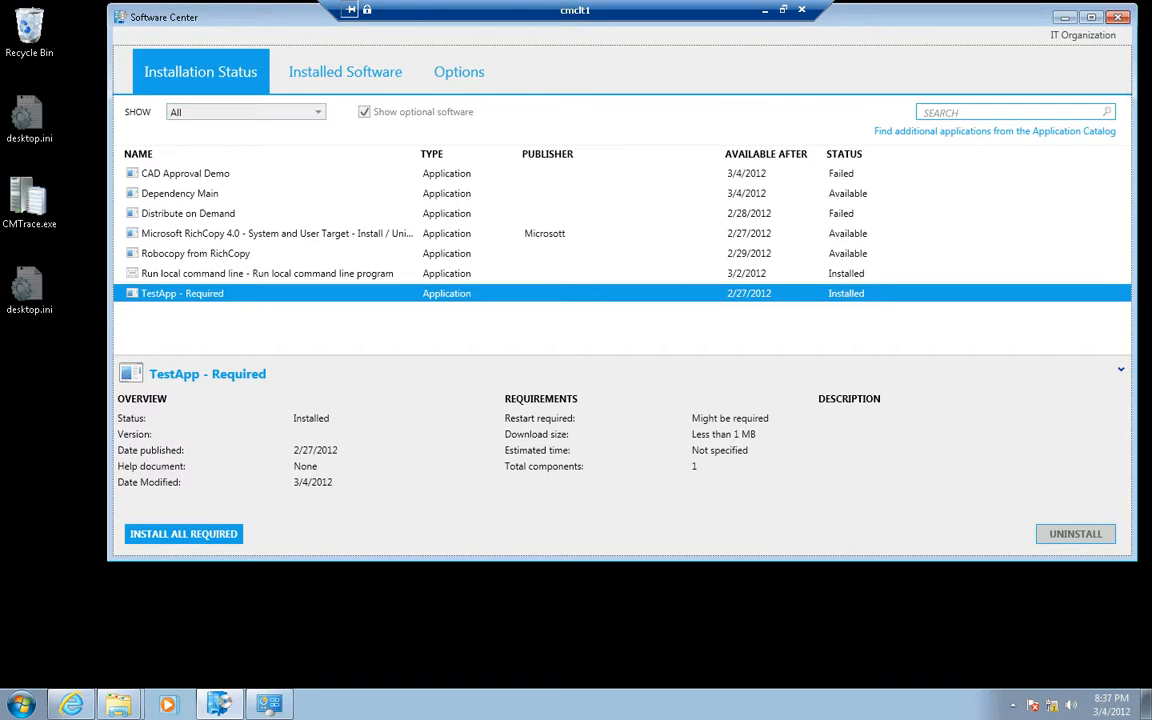
key("F5")
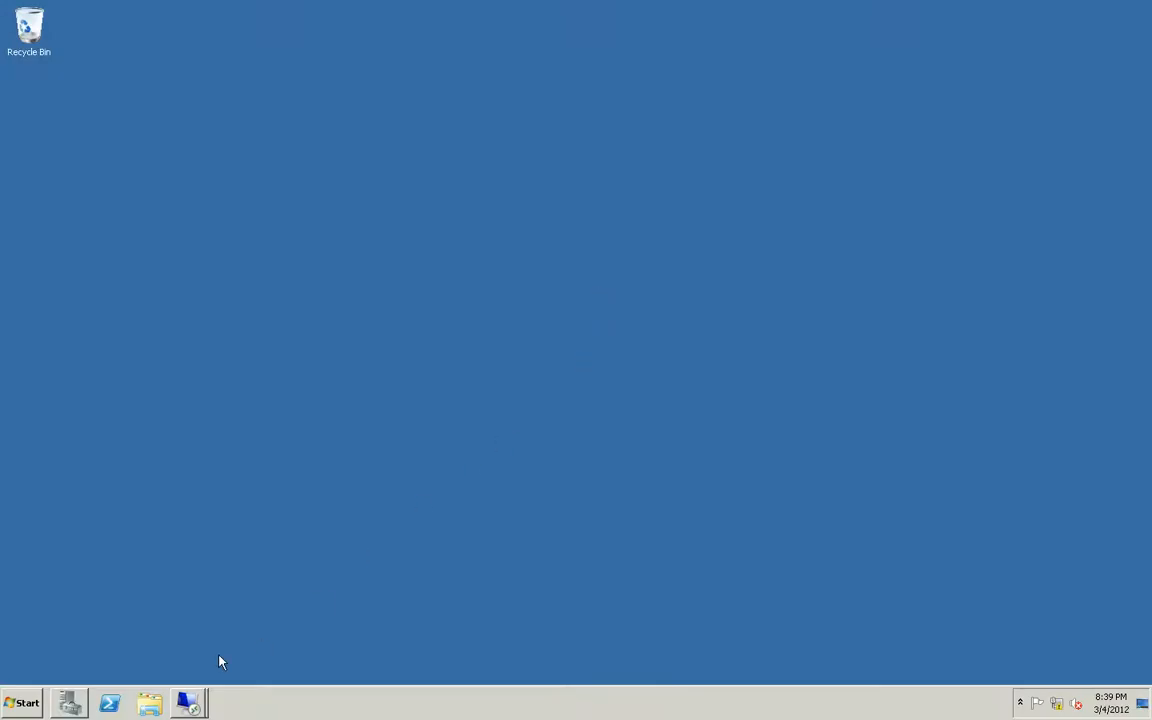
- Switch to the cmcas session and review the program settings of the CAD Approval Demo deployment type without changing them
left_click(188, 703)
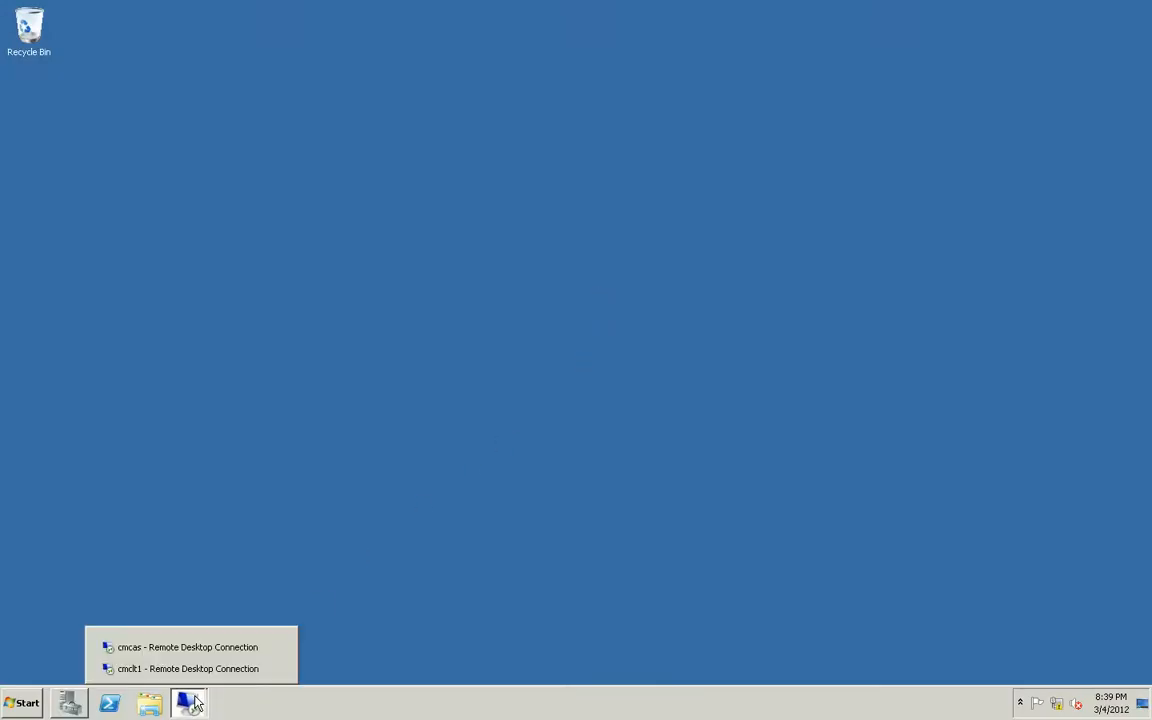
left_click(159, 648)
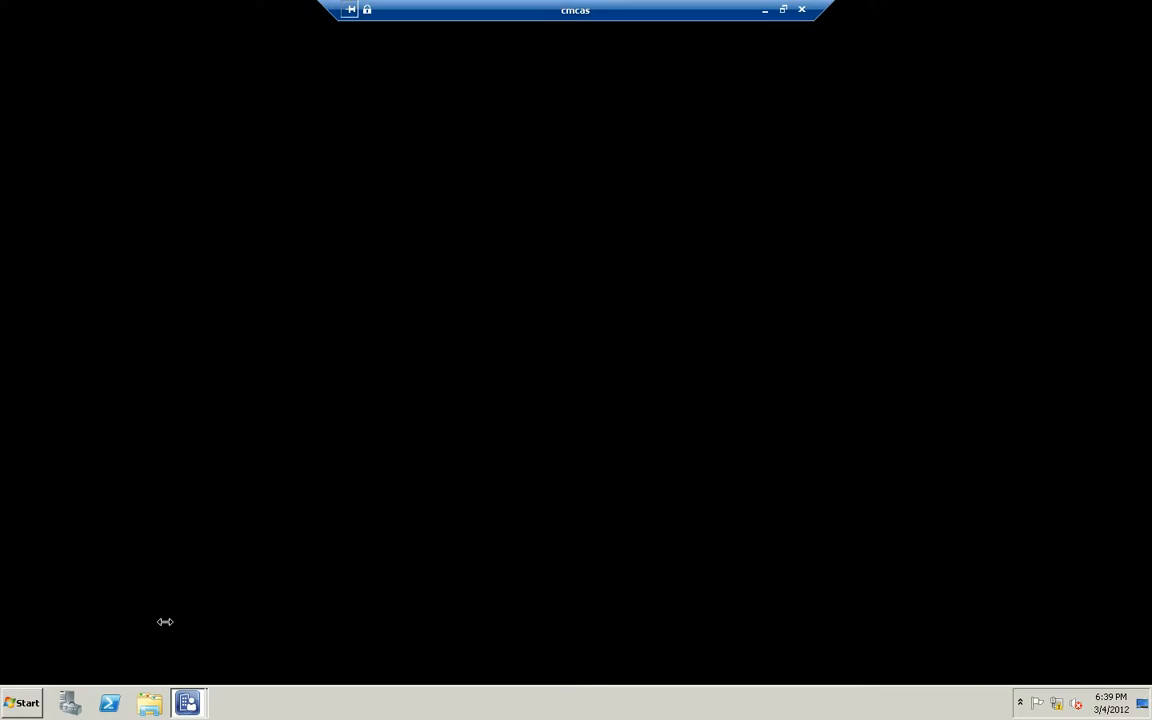
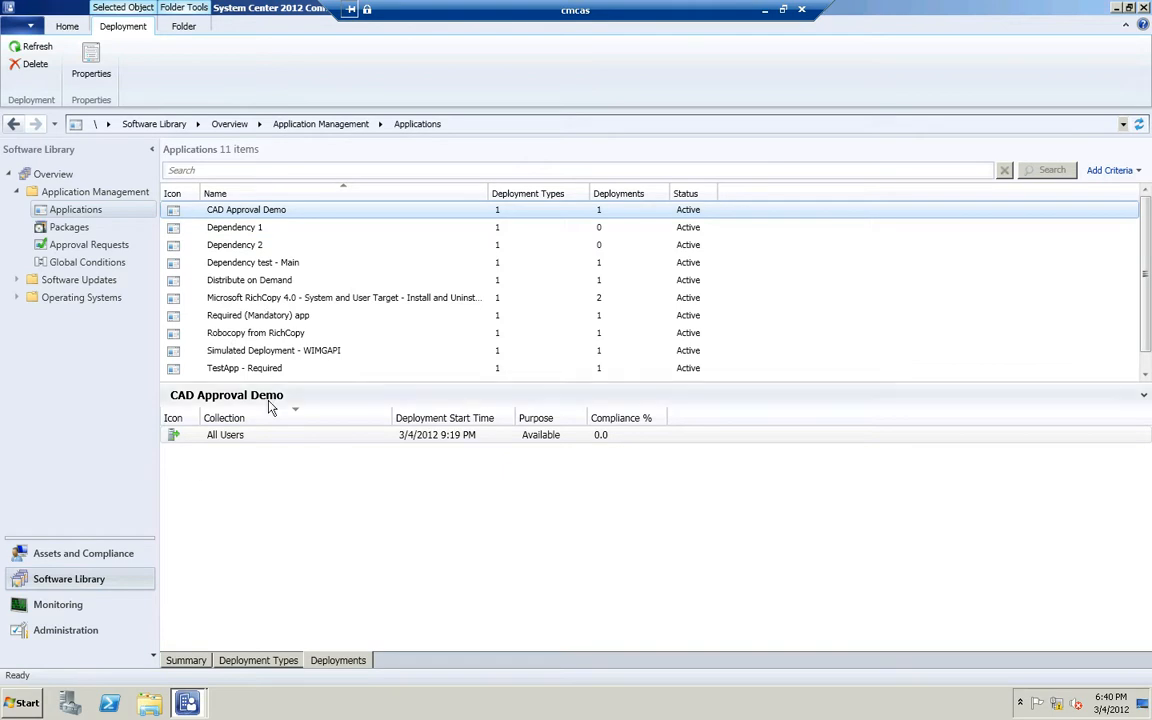
left_click(289, 664)
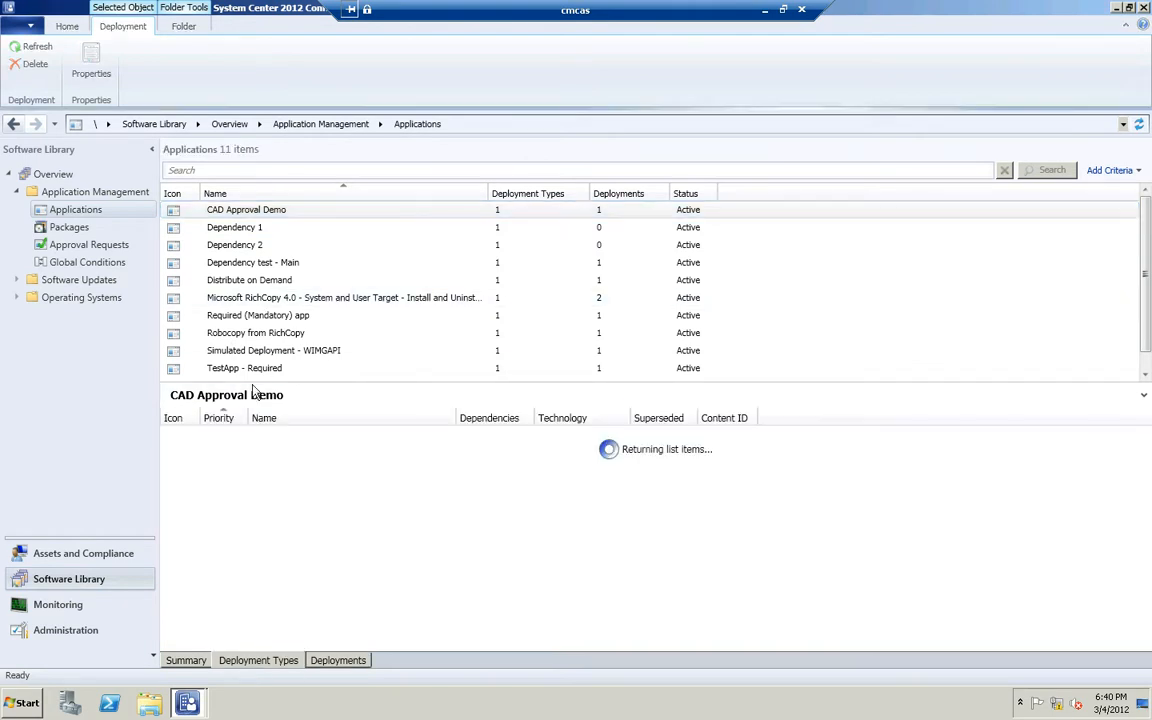
left_click(254, 212)
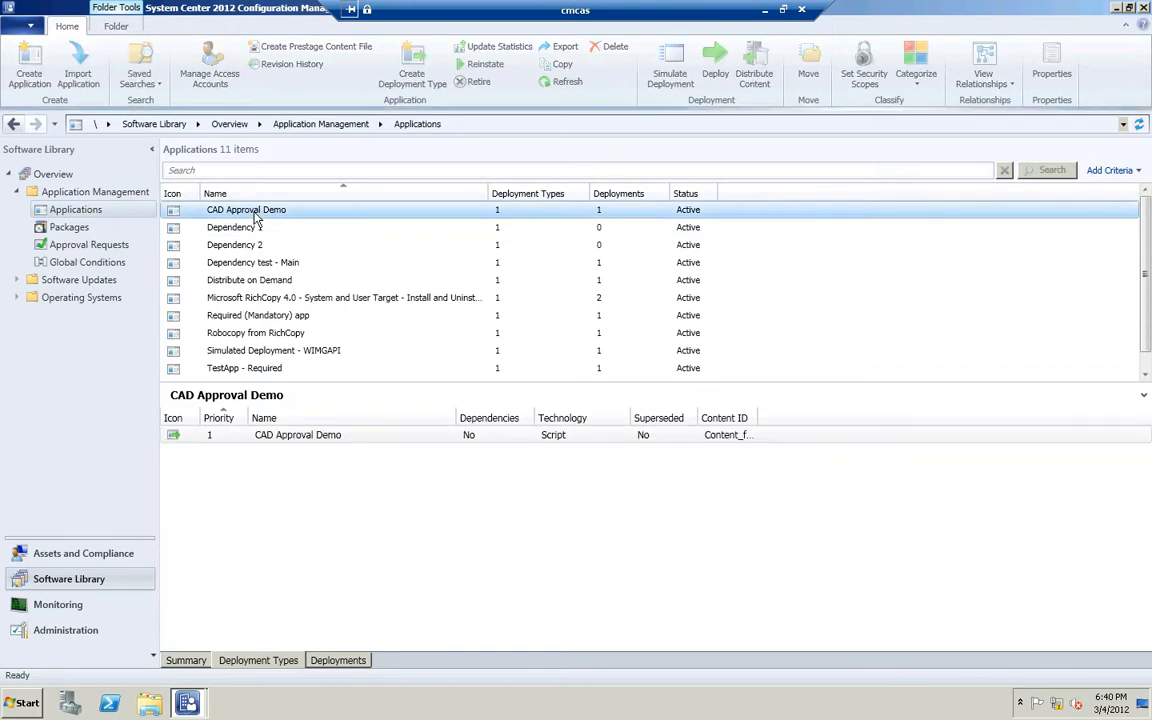
left_click(272, 437)
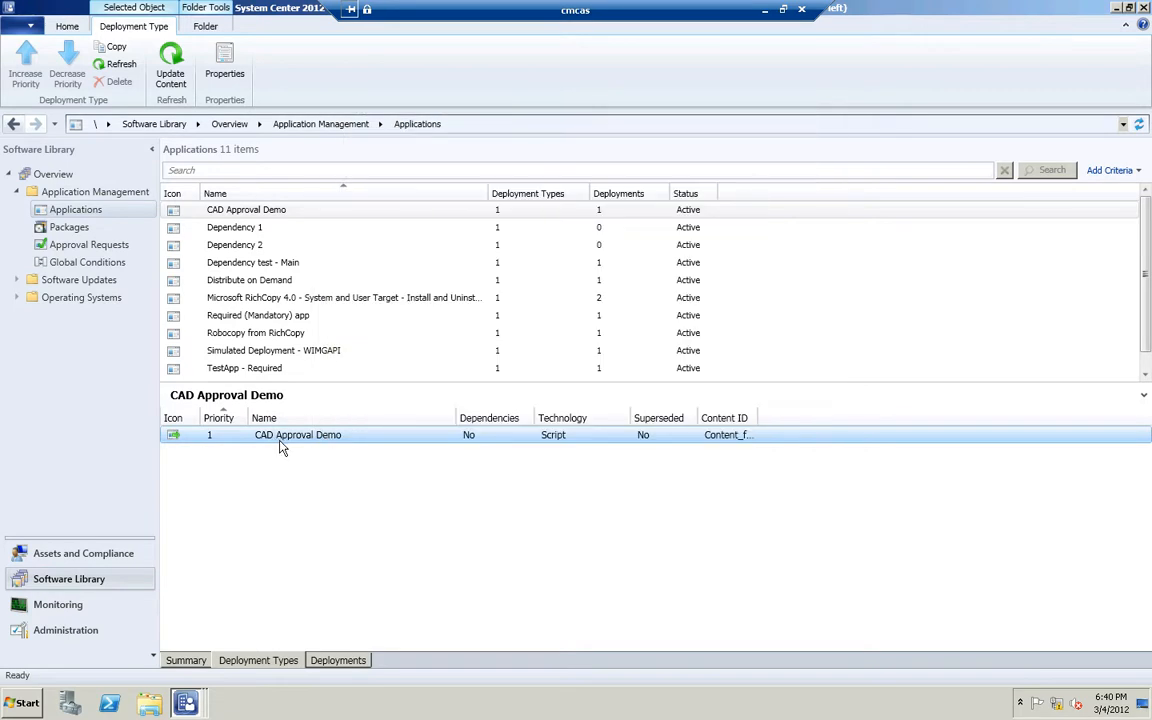
double_click(281, 448)
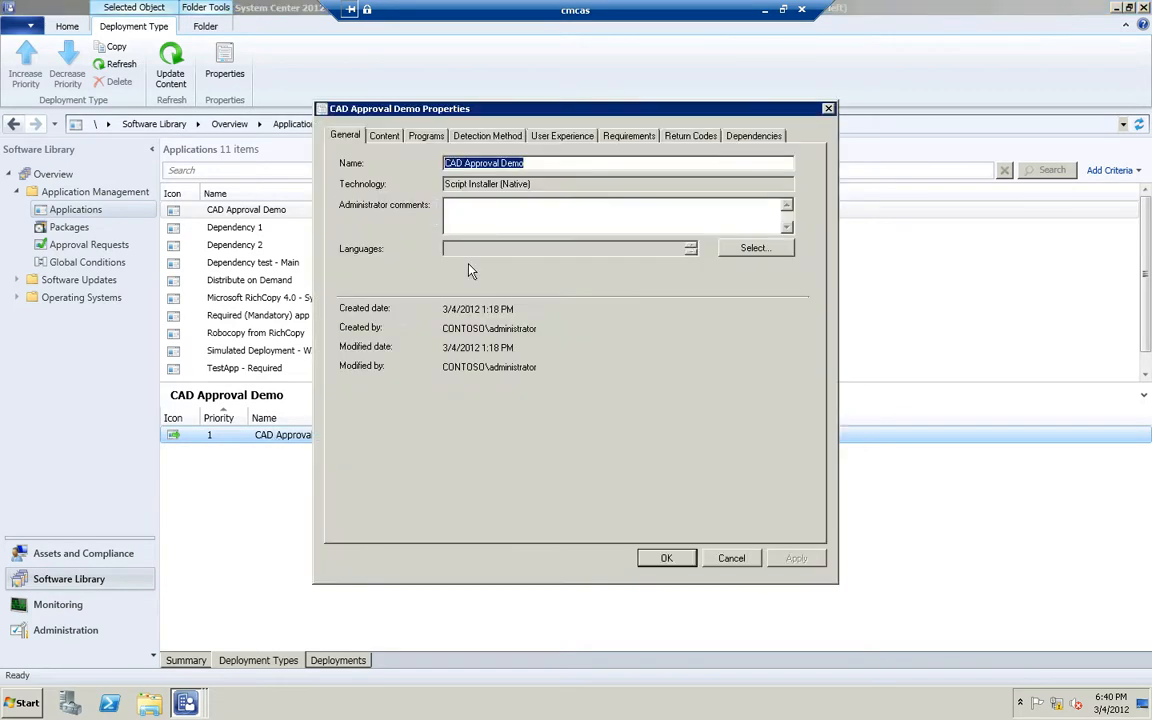
left_click(415, 135)
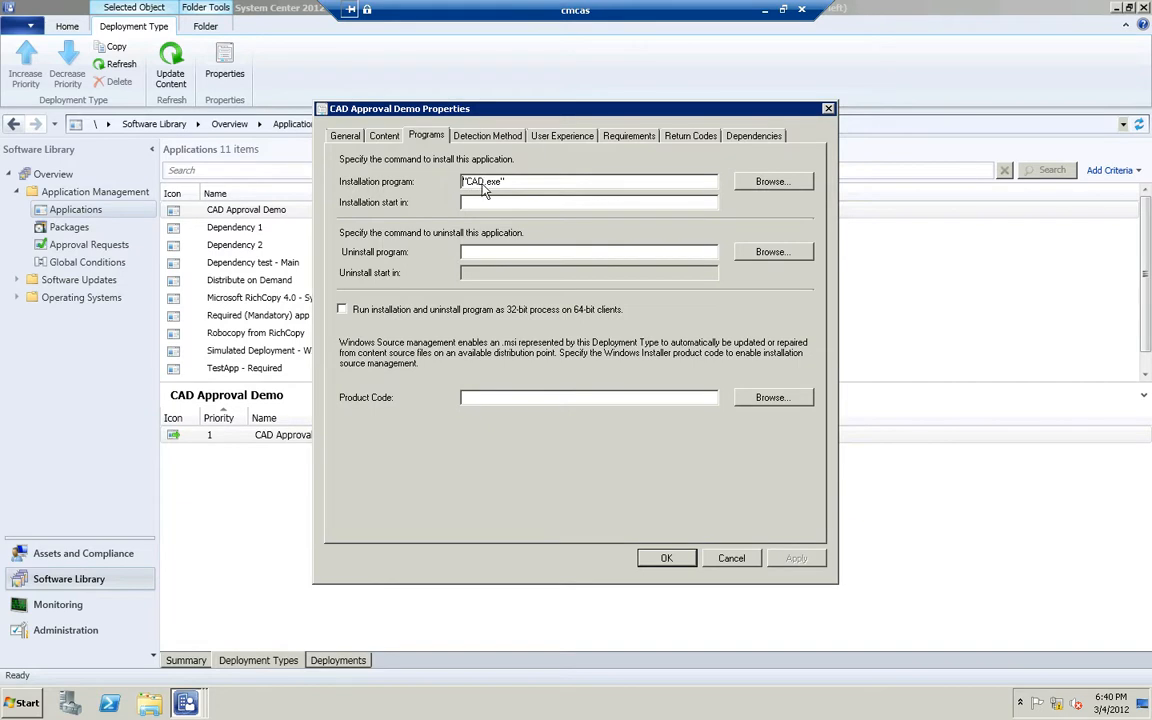
left_click(731, 559)
- Review the deployment settings of CAD Approval Demo's All Users deployment, including its administrator approval option, without changing them
left_click(352, 661)
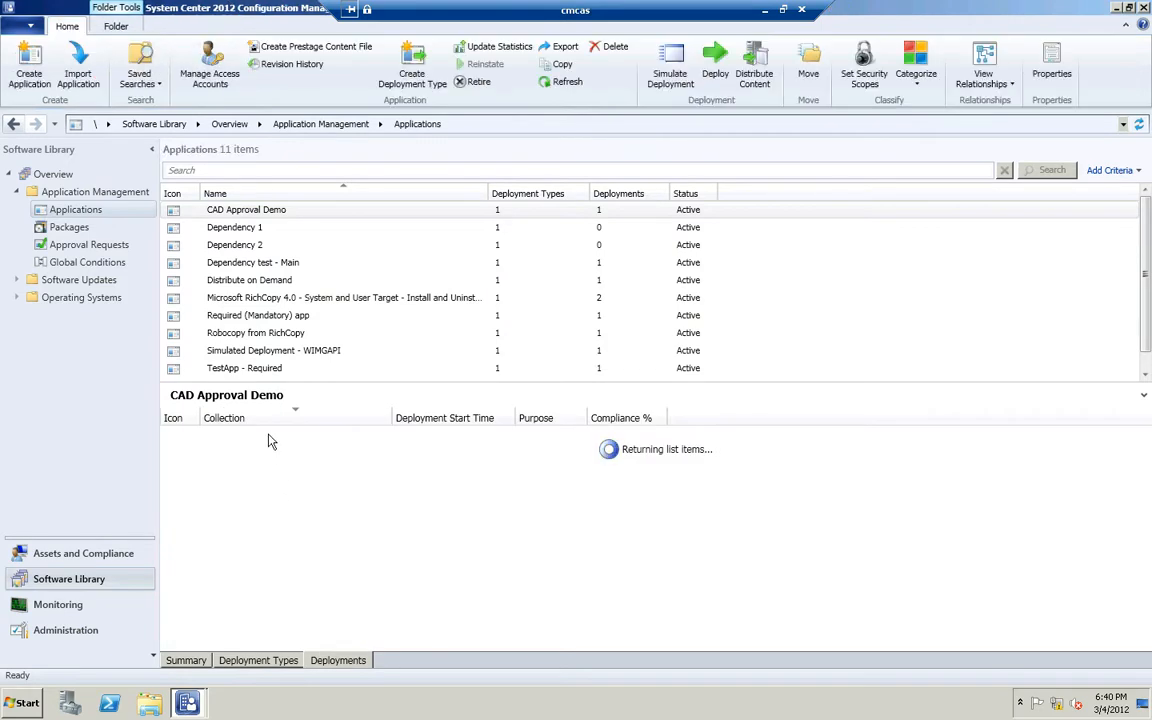
double_click(268, 435)
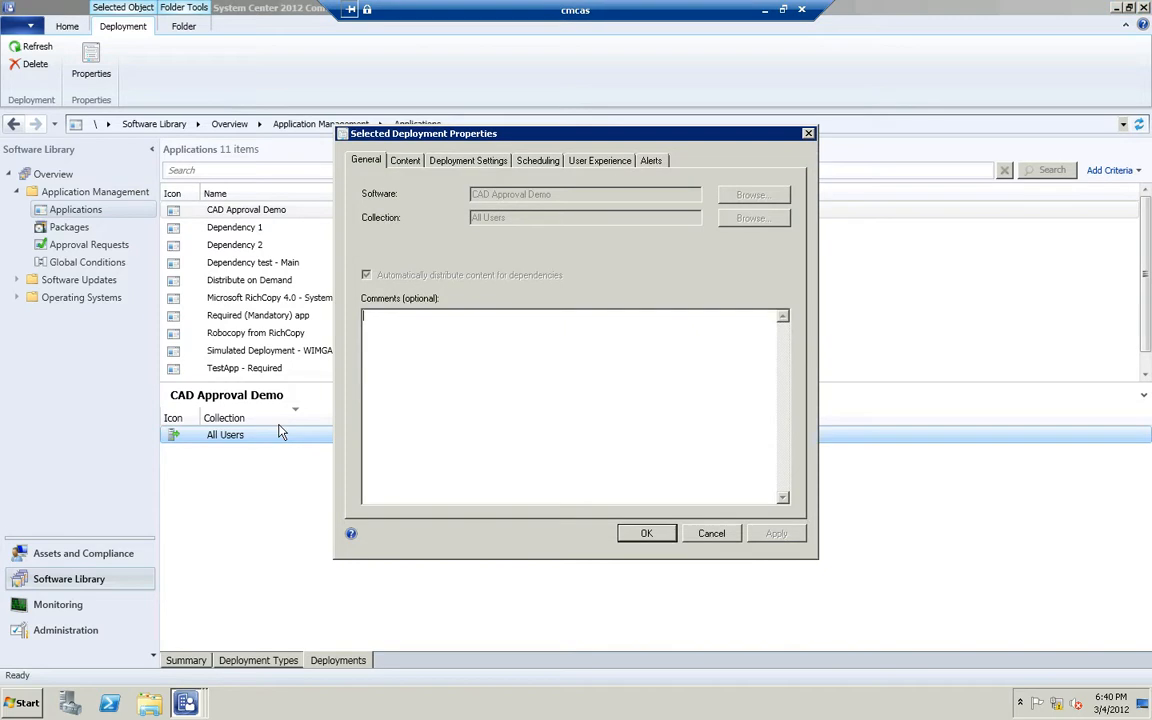
left_click(440, 161)
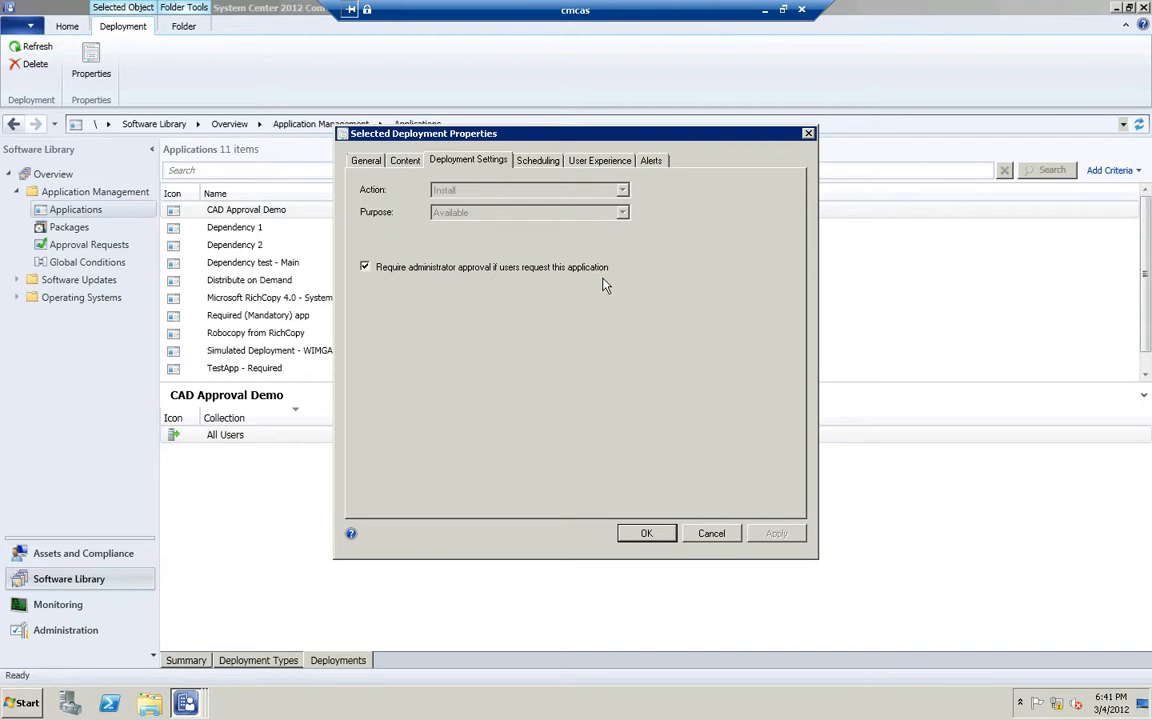
left_click(711, 533)
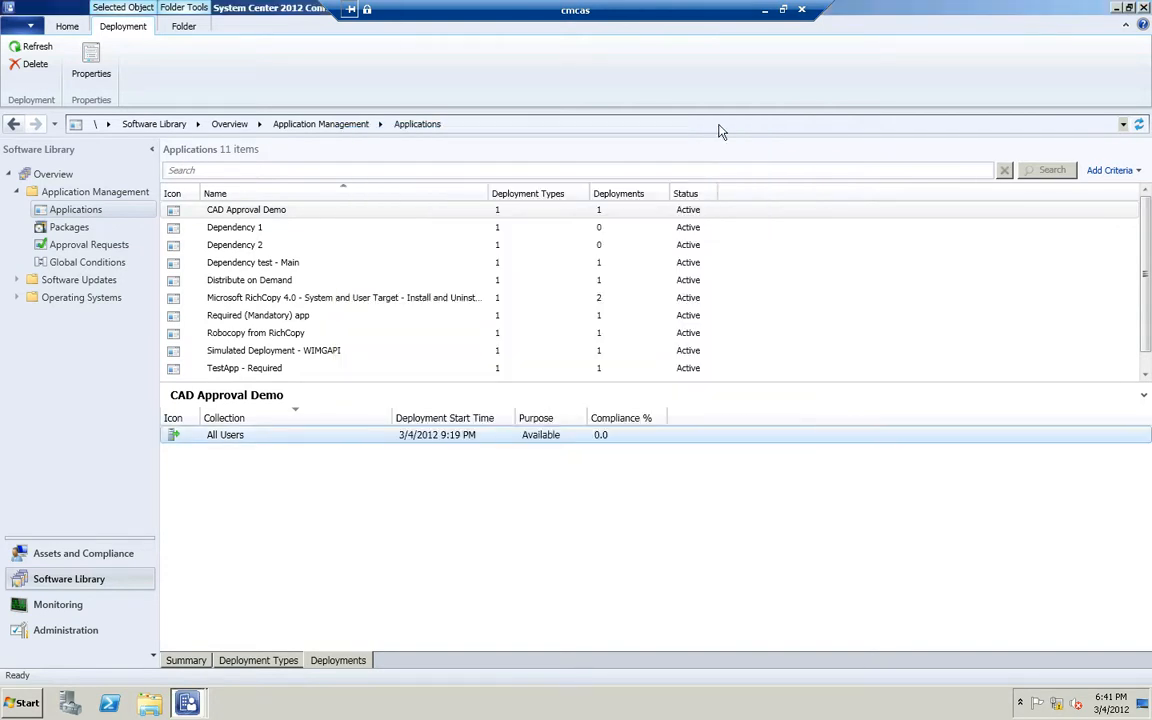
left_click(765, 12)
left_click(190, 700)
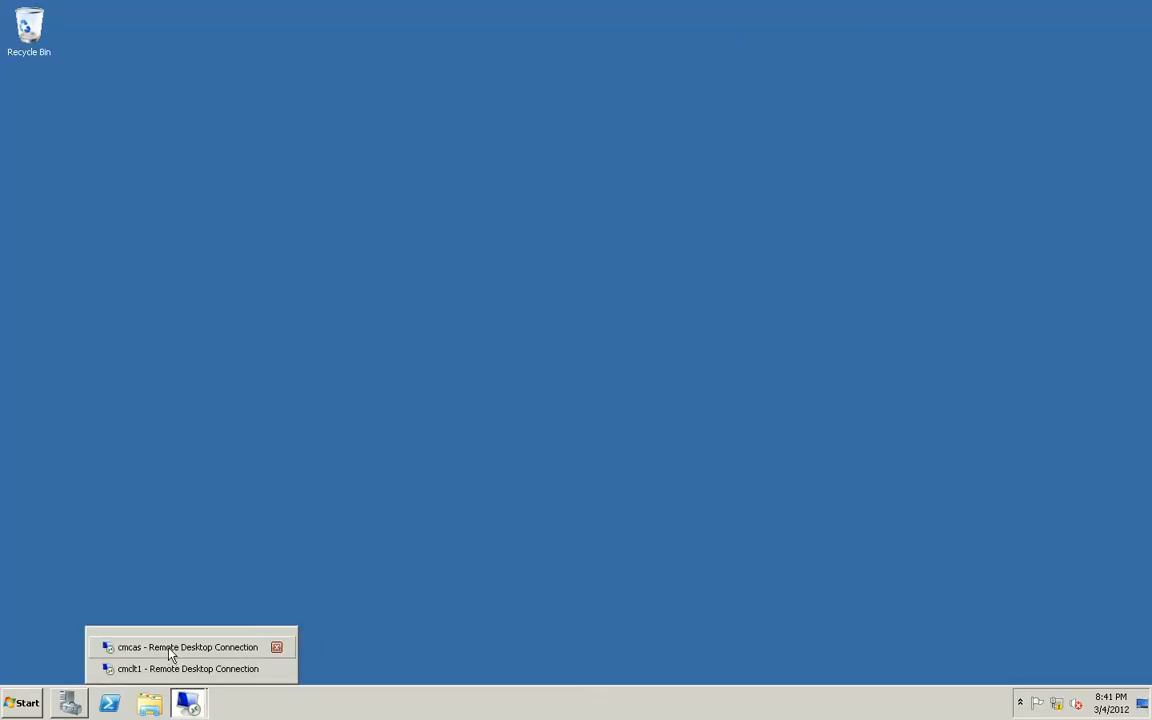
left_click(170, 649)
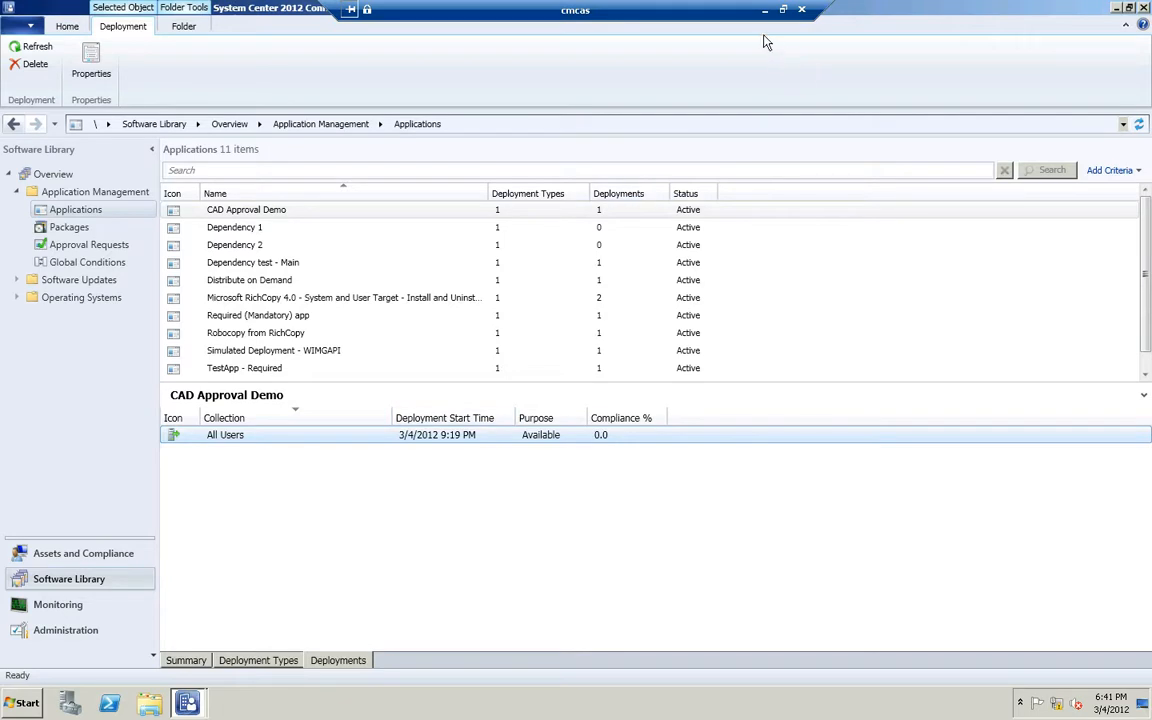
- Switch to the cmclt1 session and check the CAD Approval Demo entry in the Application Catalog
left_click(765, 9)
left_click(190, 703)
left_click(170, 668)
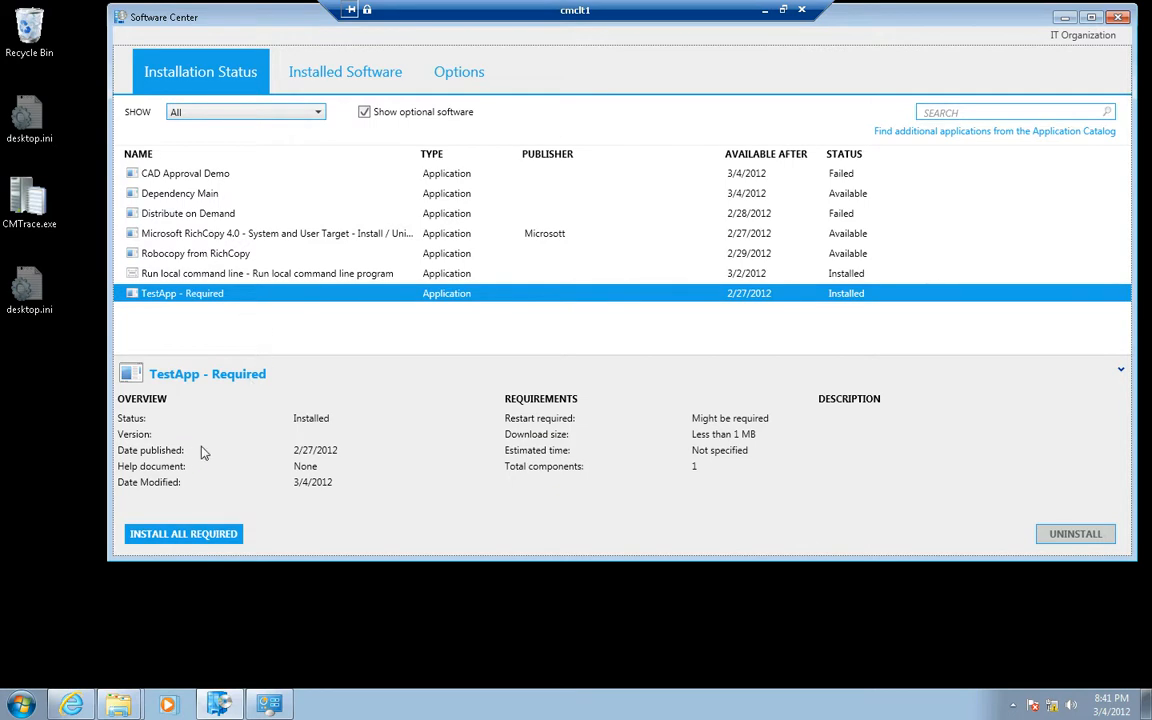
left_click(71, 705)
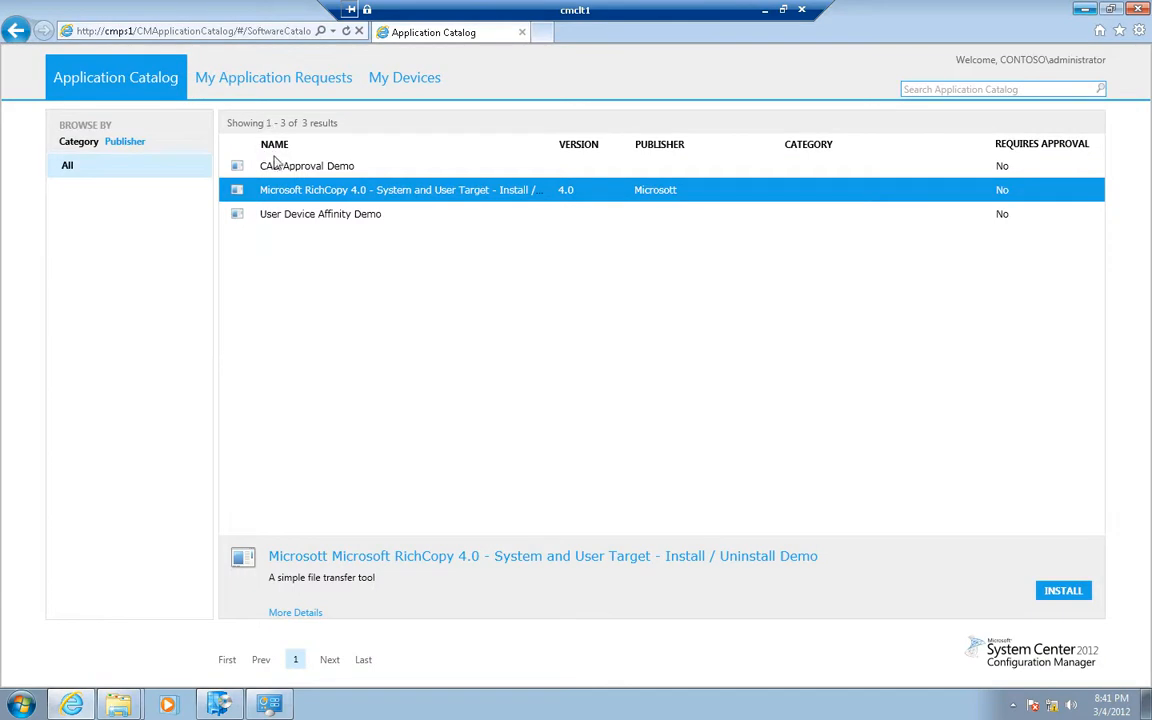
left_click(499, 168)
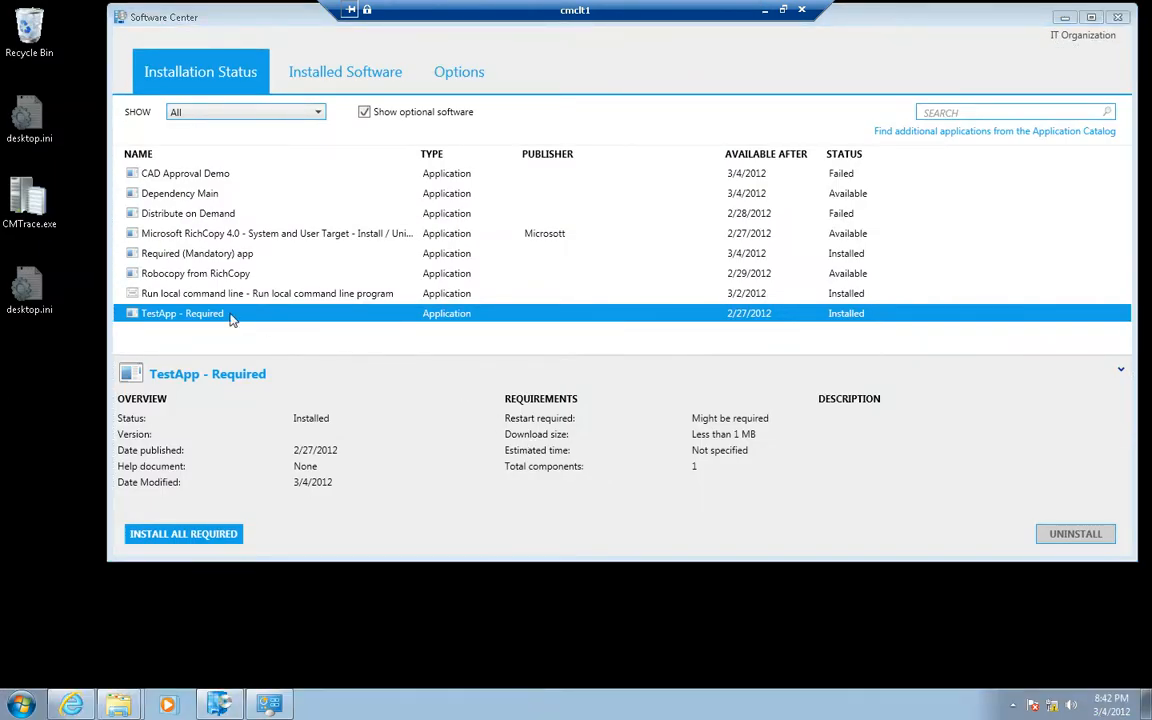
- View the details of Required (Mandatory) app in Software Center and minimize Software Center
left_click(201, 256)
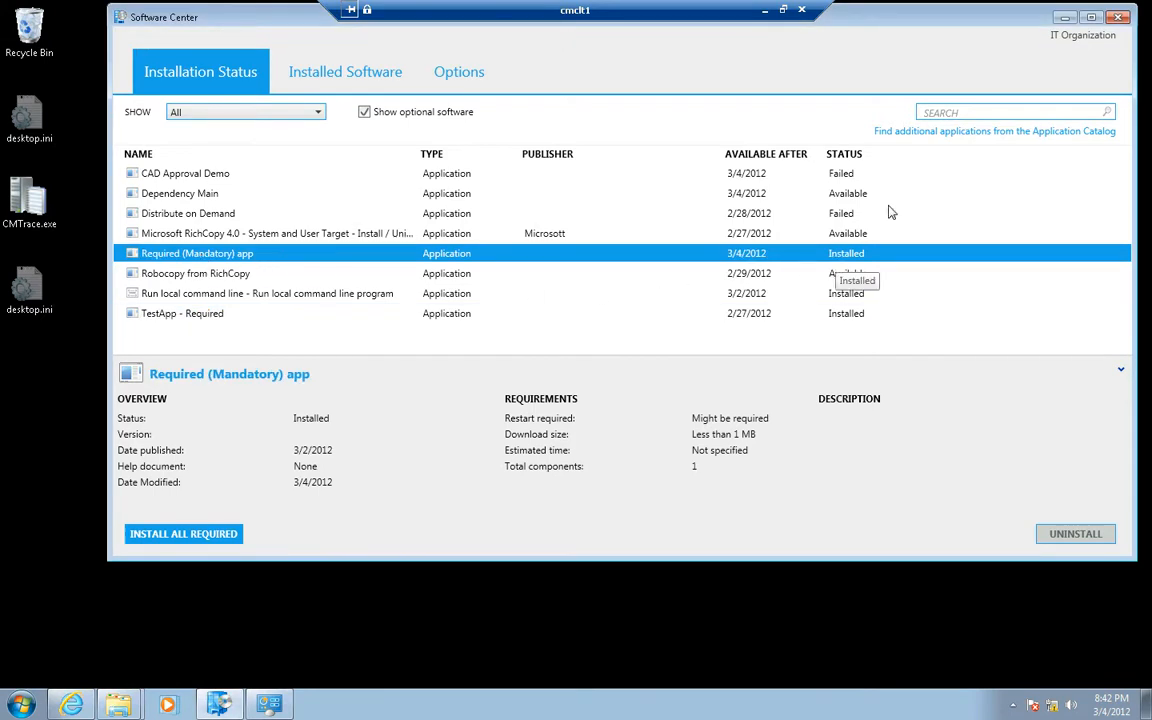
left_click(1060, 18)
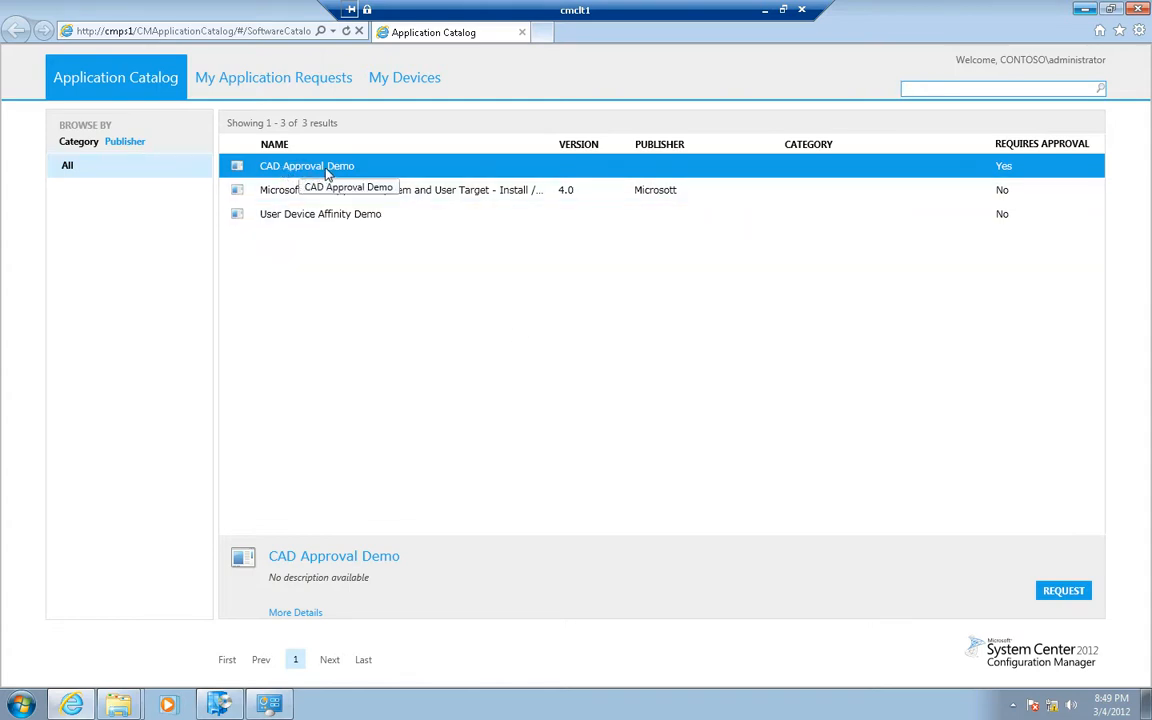
- Submit an approval request for CAD Approval Demo with the reason "WAnt cool drawing tool" and show the submitted application requests
left_click(1029, 173)
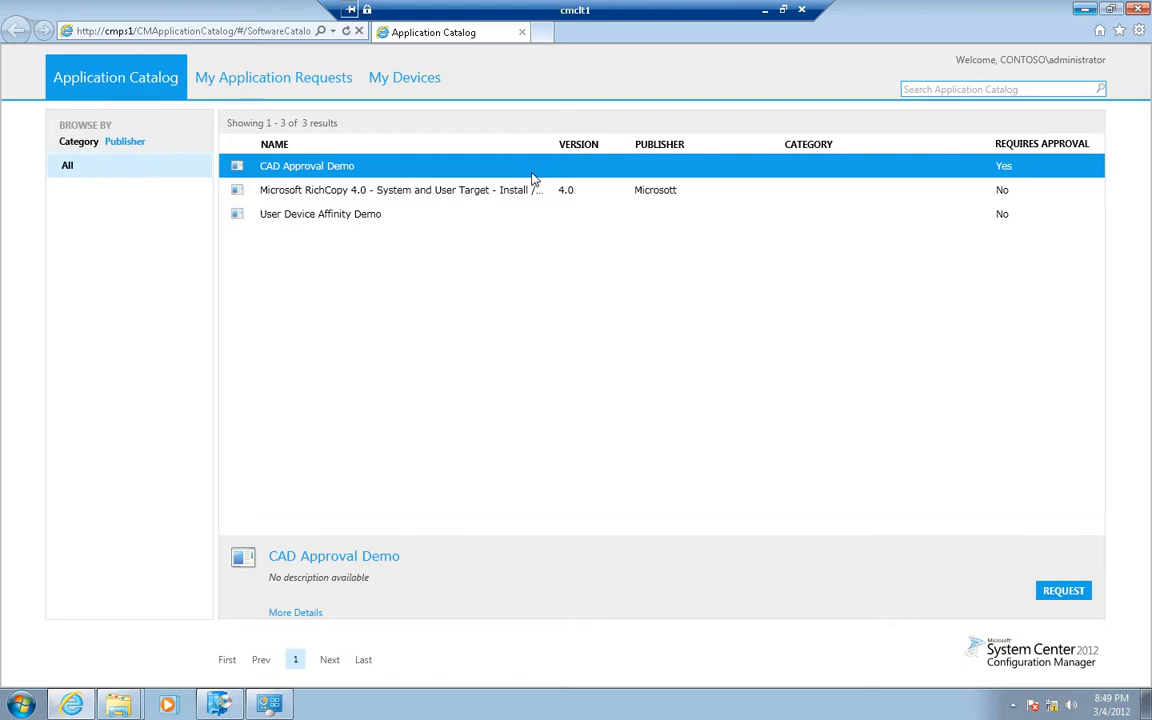
left_click(1064, 593)
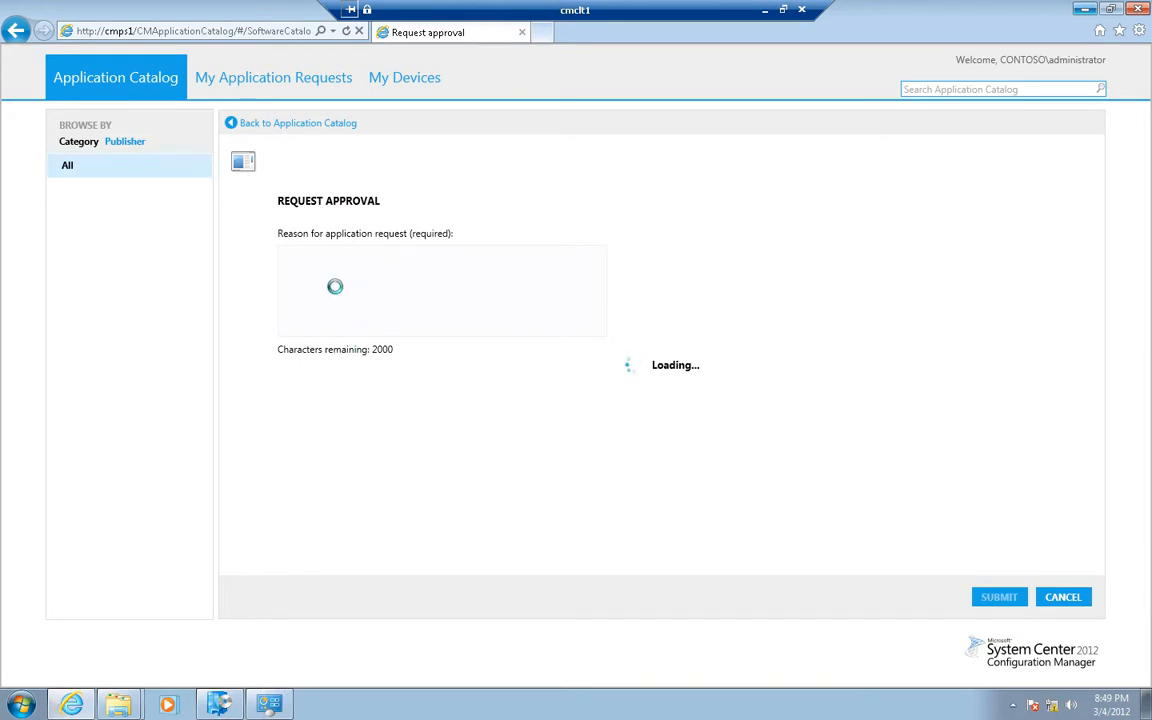
left_click(358, 281)
type("WA")
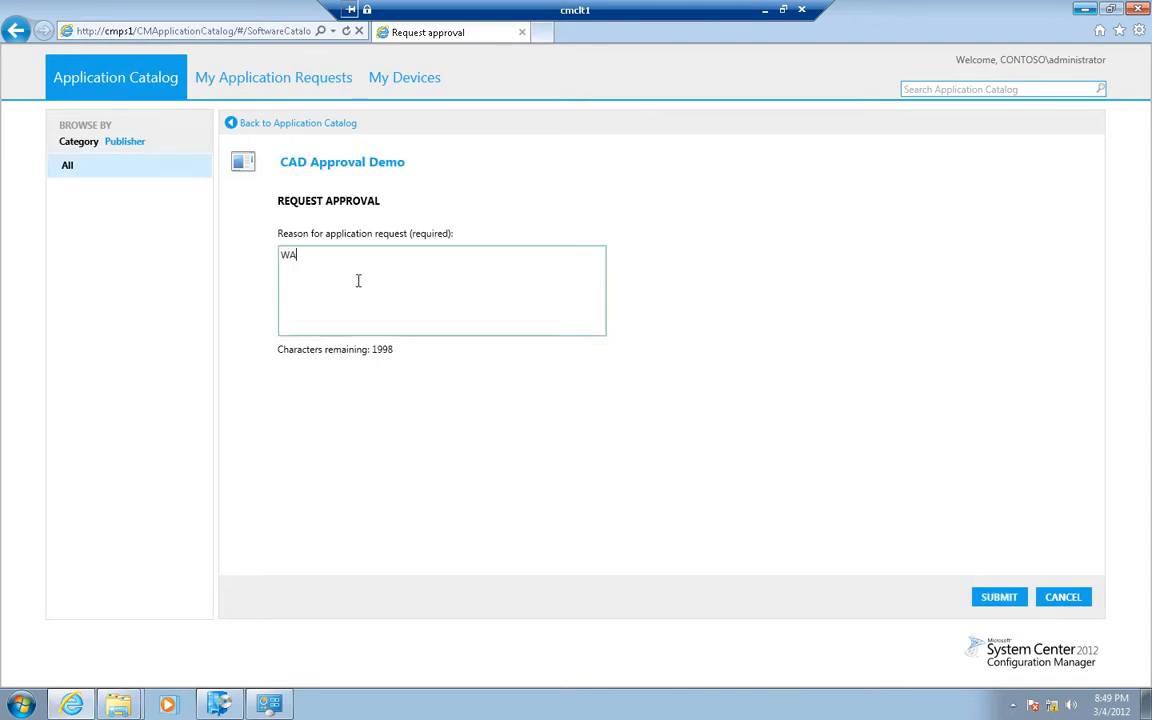
type("nt cool drawing tool")
left_click(987, 599)
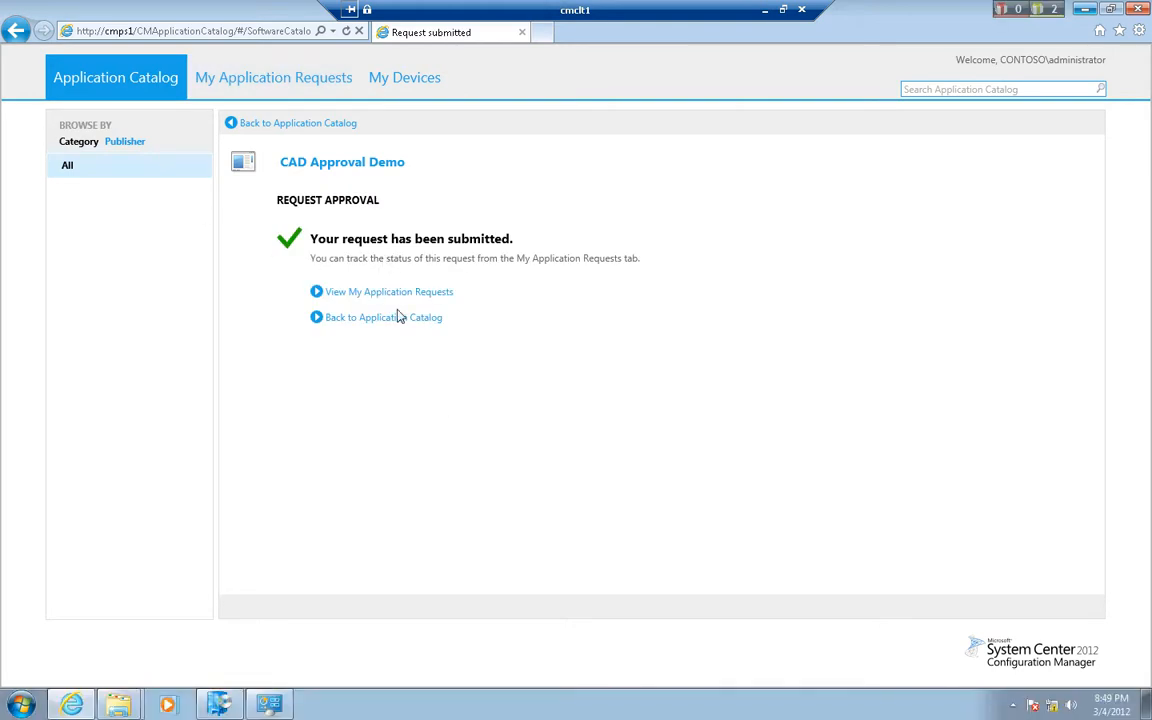
left_click(277, 77)
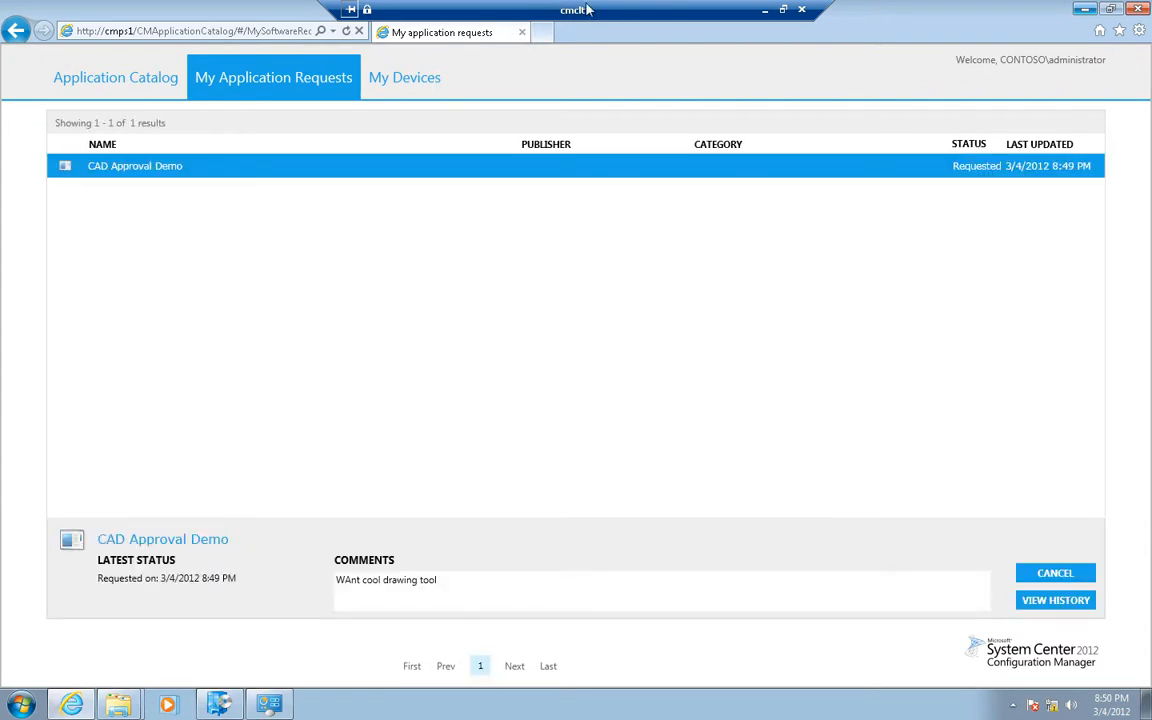
- Switch to the cmcas session and show the application approval requests
left_click(764, 11)
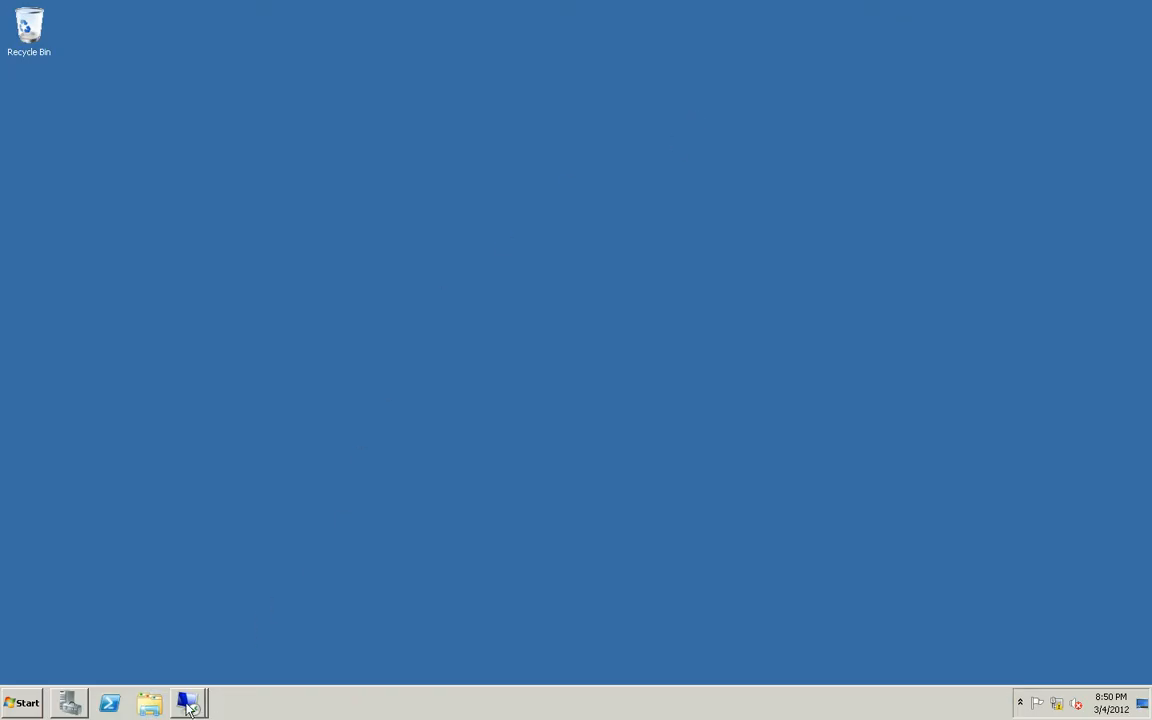
mouse_move(190, 700)
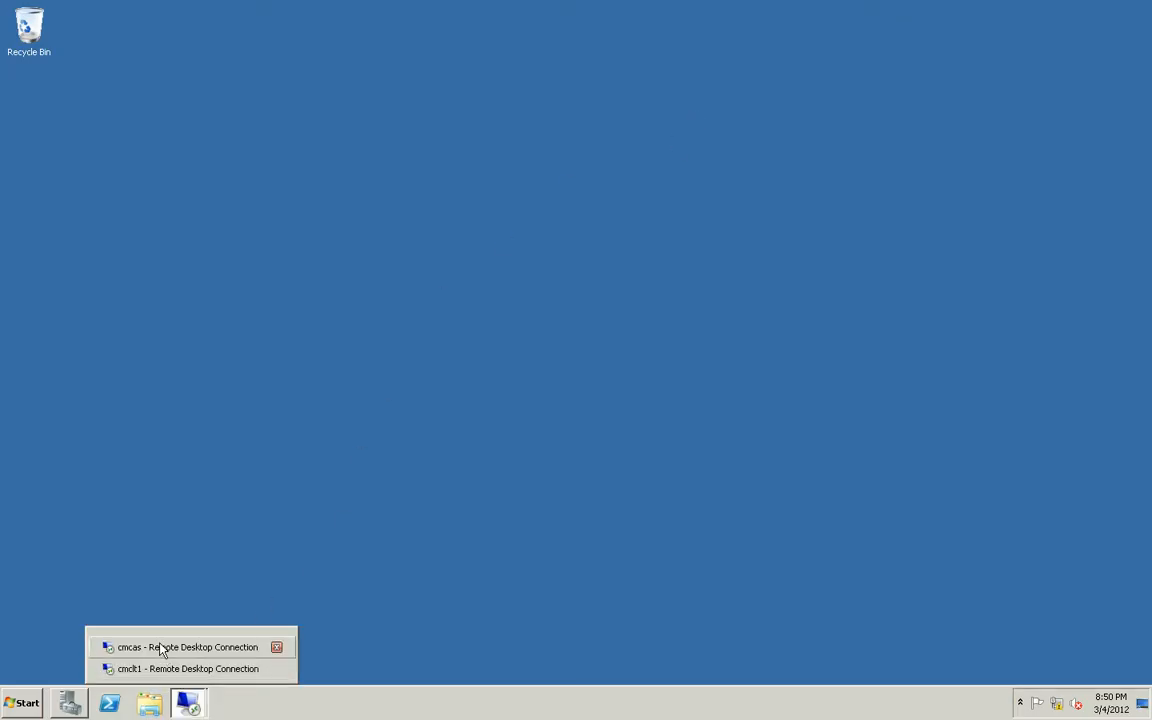
left_click(160, 648)
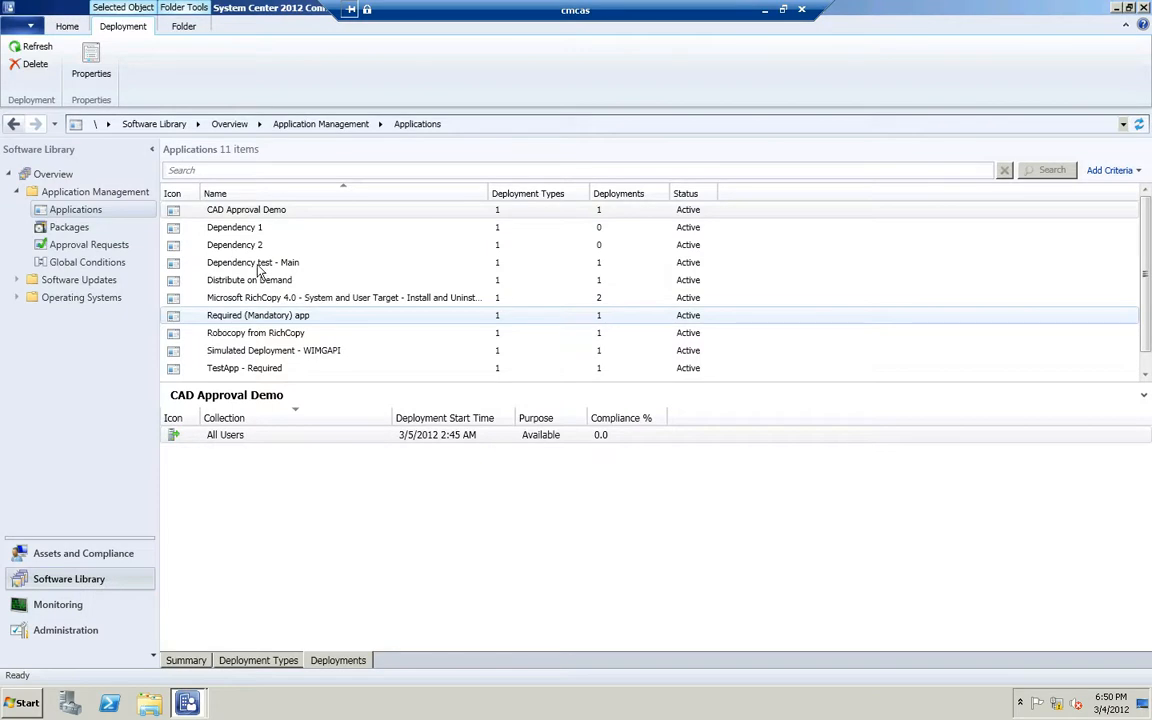
left_click(80, 246)
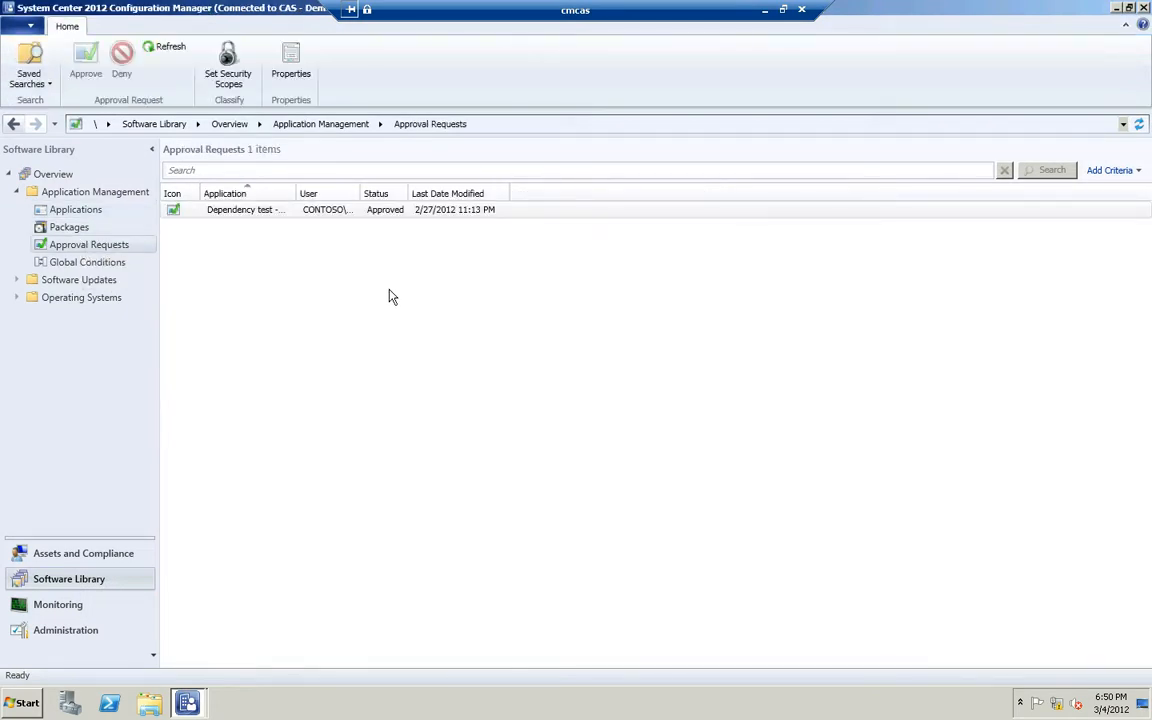
left_click(340, 280)
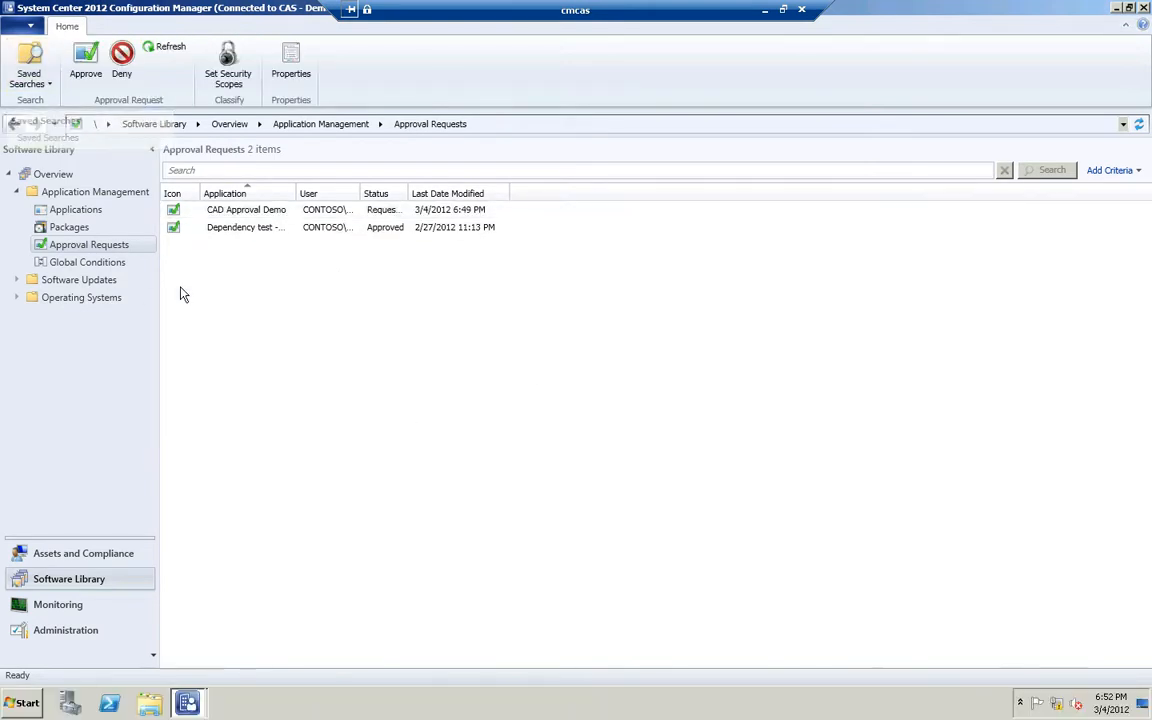
left_click(247, 301)
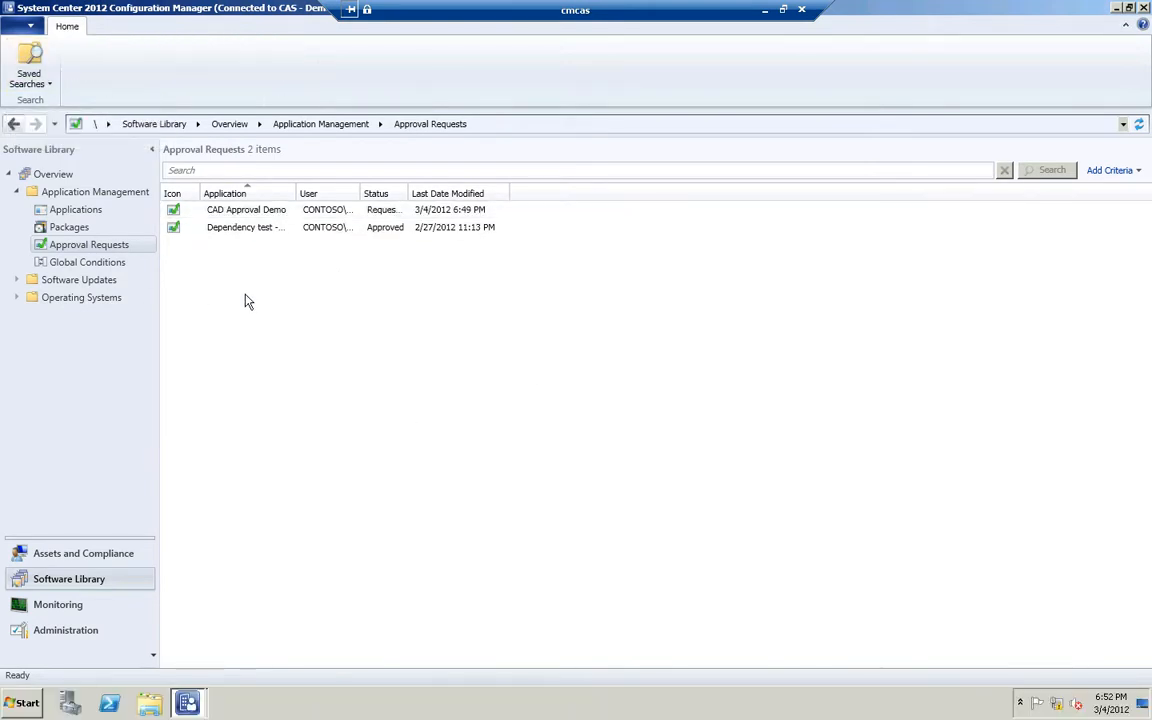
- Widen the Status column and review the request history of the CAD Approval Demo request without changing it
left_click(221, 215)
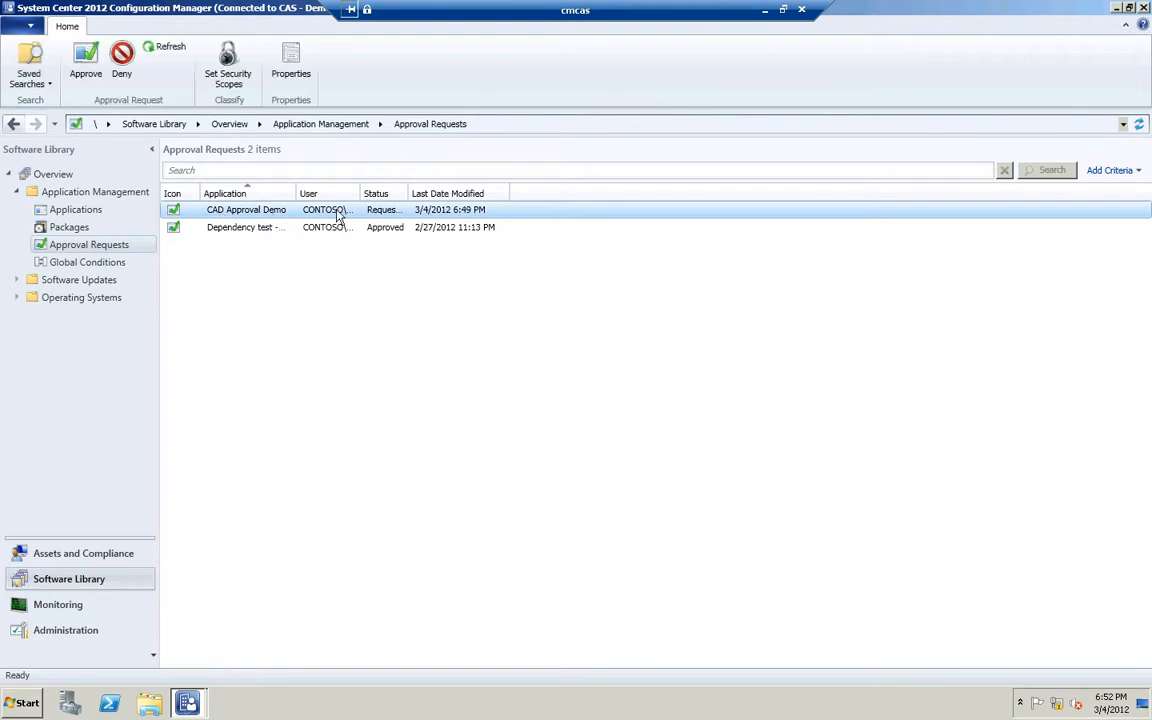
left_click_drag(409, 193, 459, 193)
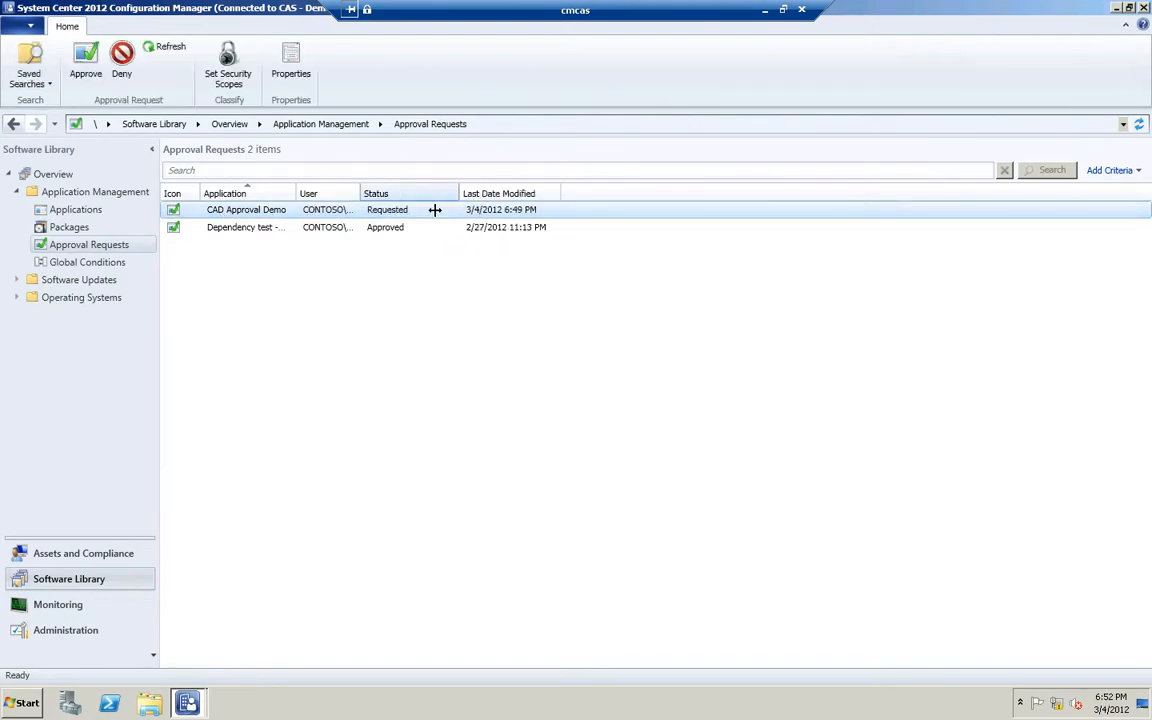
right_click(316, 217)
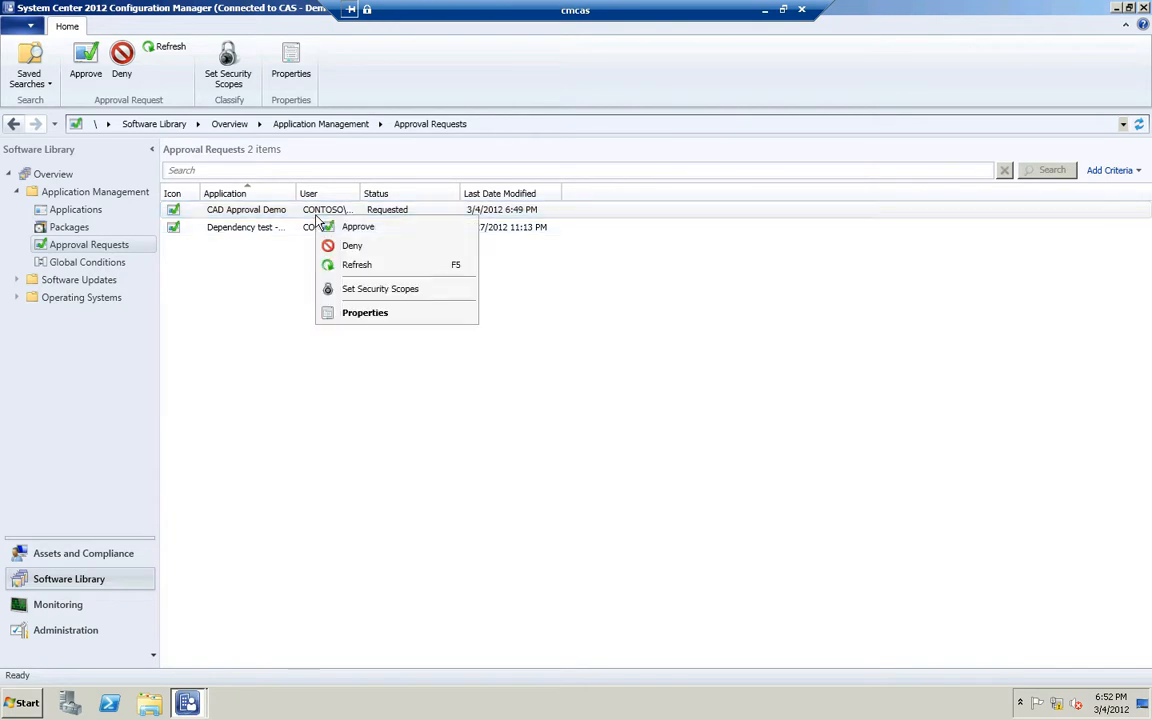
left_click(356, 313)
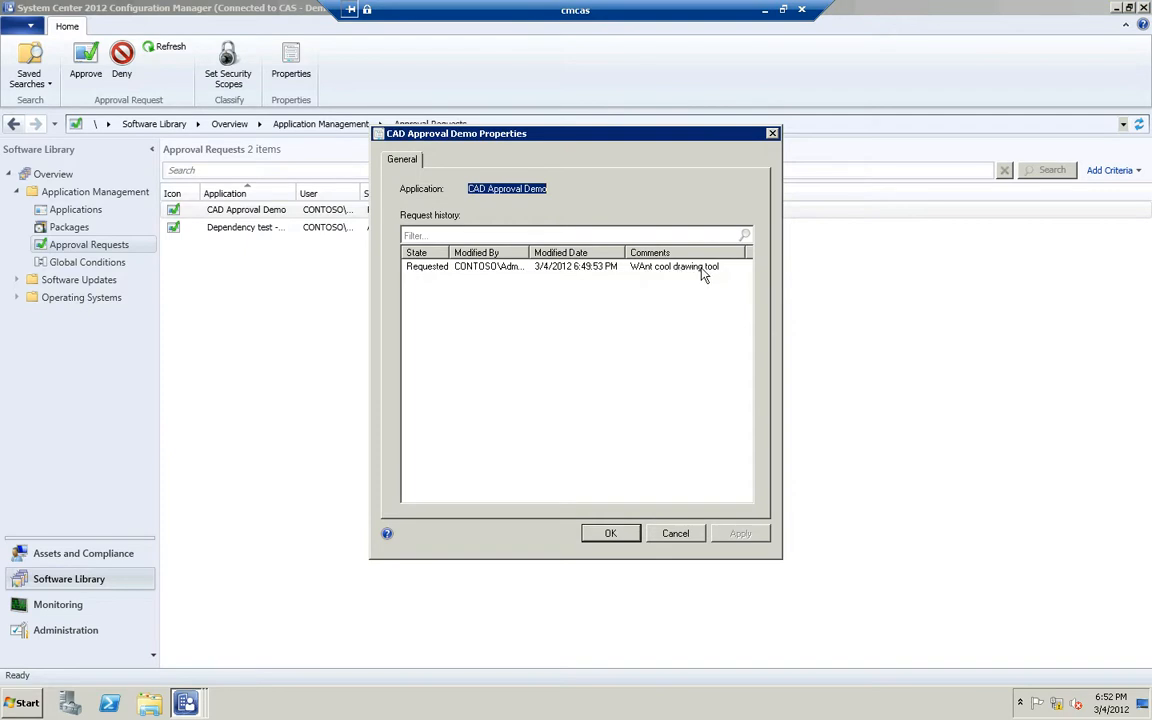
left_click(675, 533)
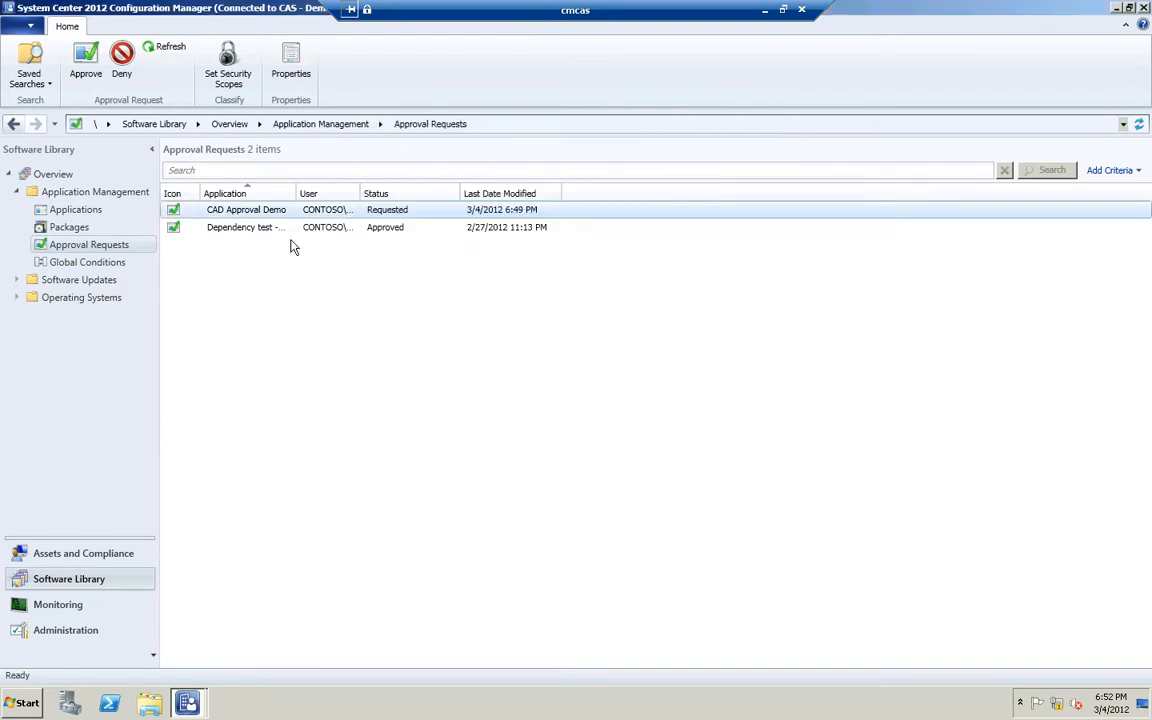
- Approve the CAD Approval Demo request with the approver's comment "Good use of money"
right_click(277, 213)
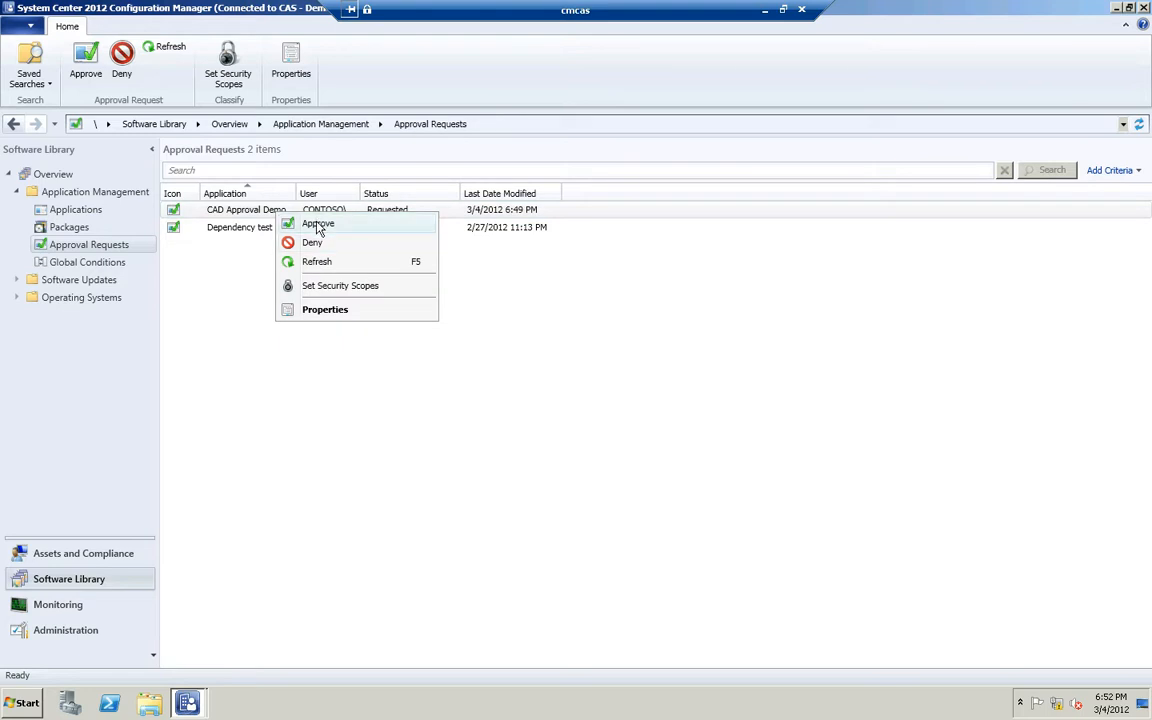
left_click(318, 224)
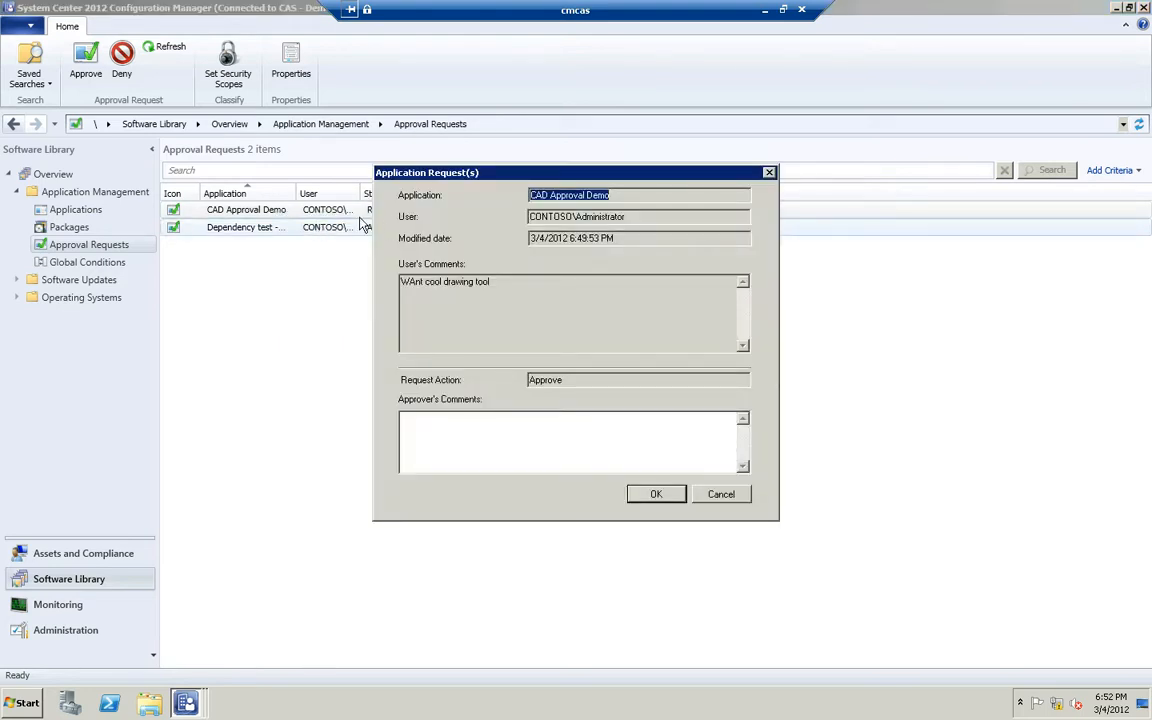
left_click(479, 419)
type("Good")
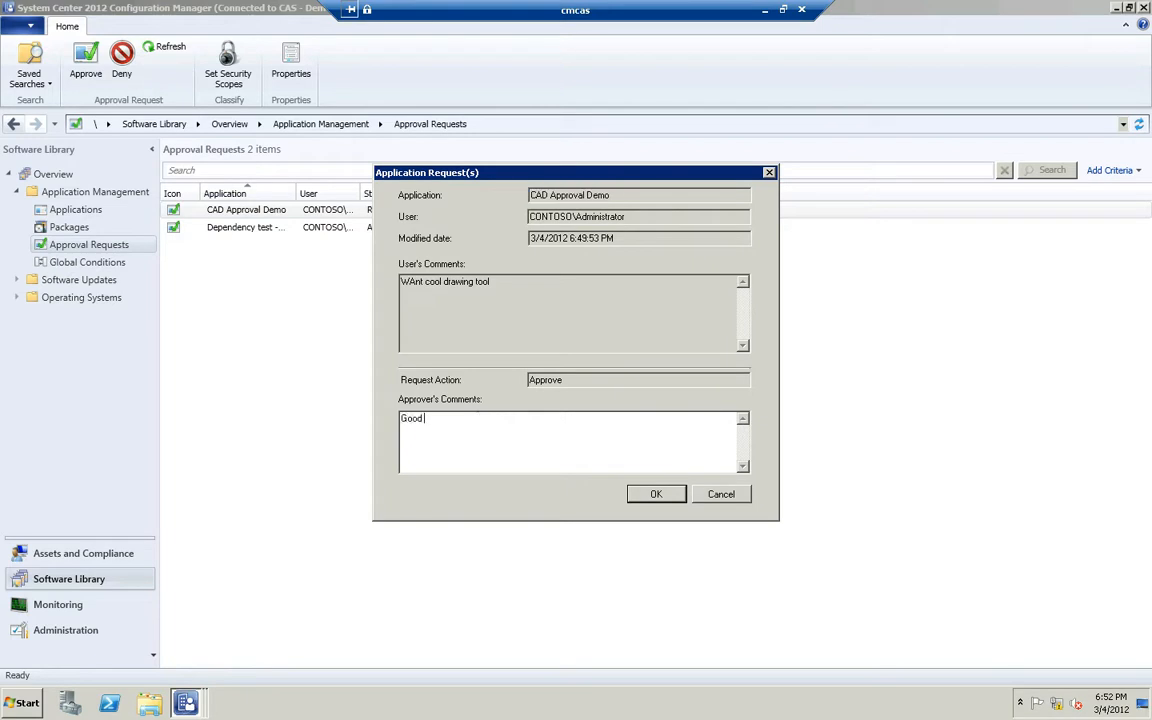
type(" use of money")
left_click(668, 496)
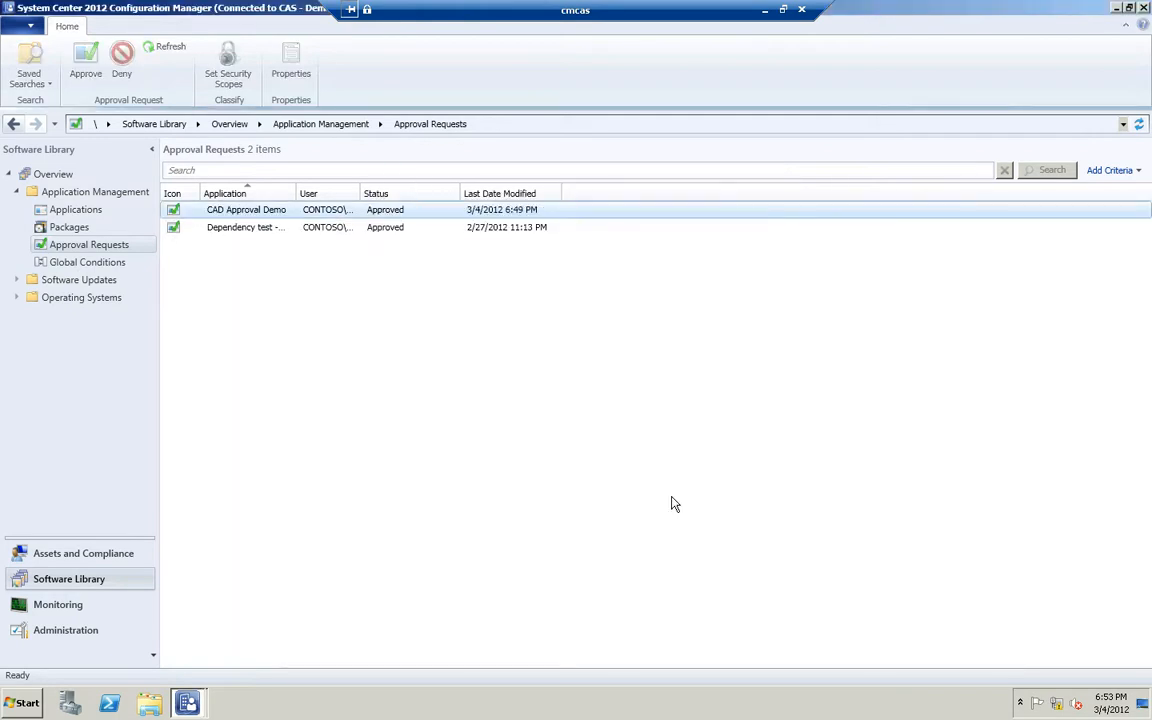
- Switch to the cmclt1 session and refresh the application requests page to check the CAD Approval Demo request's status
left_click(764, 9)
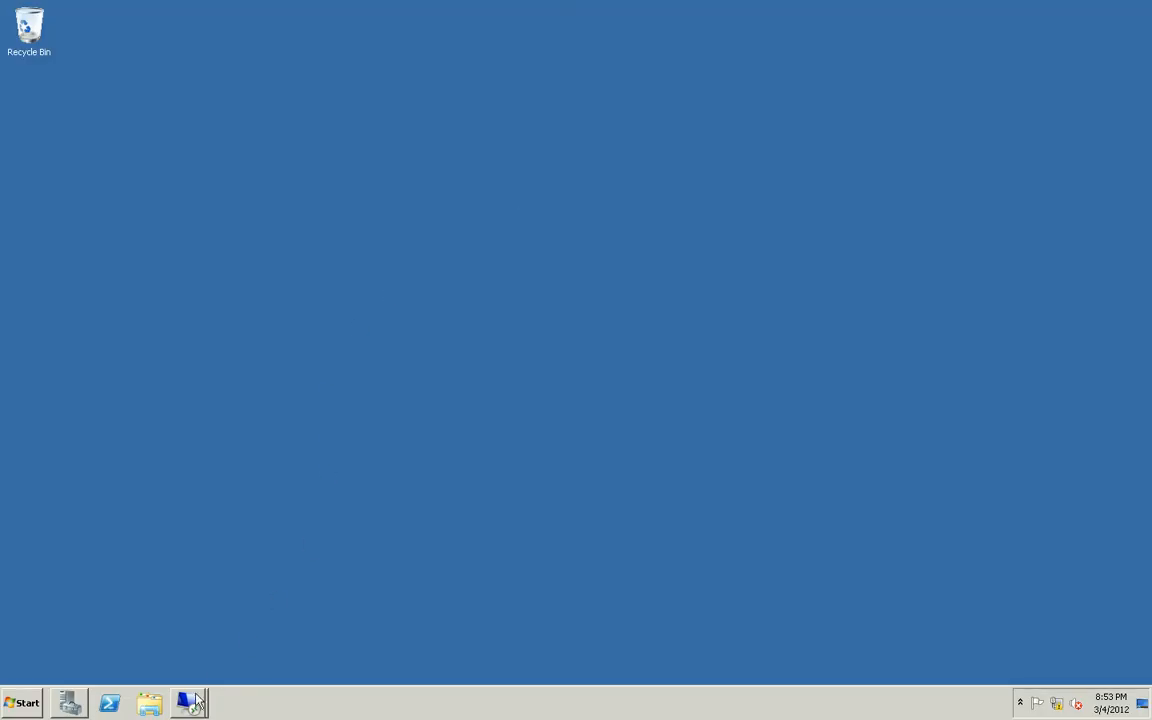
mouse_move(205, 703)
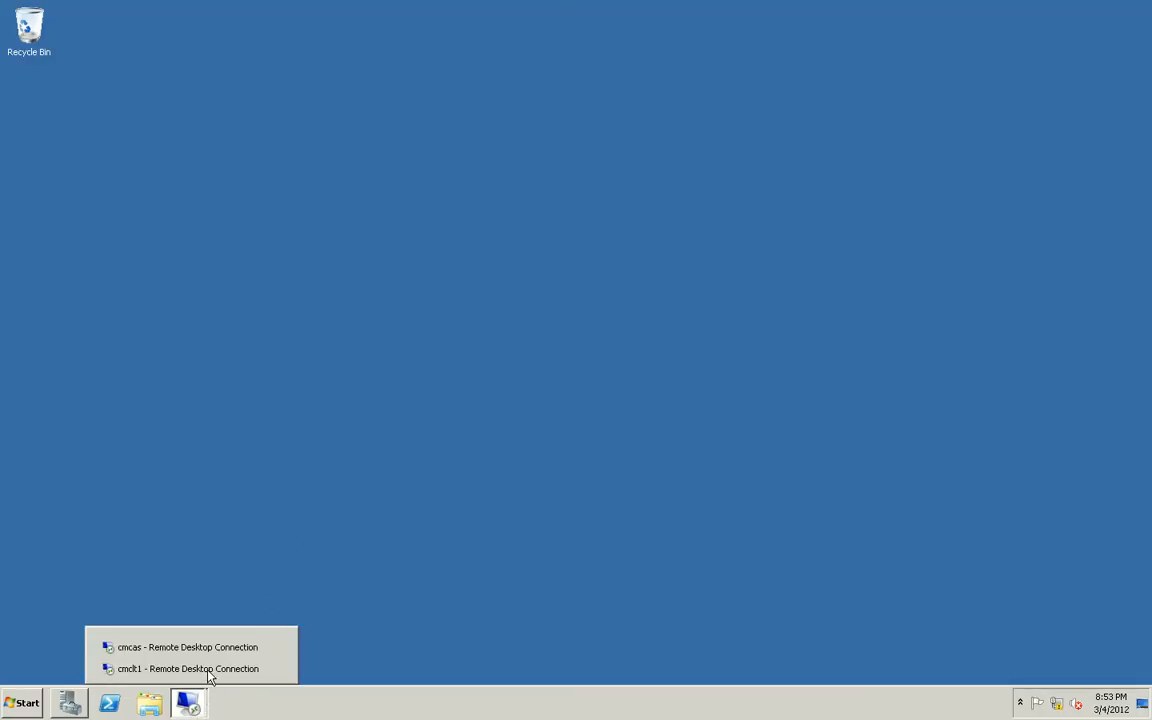
left_click(205, 670)
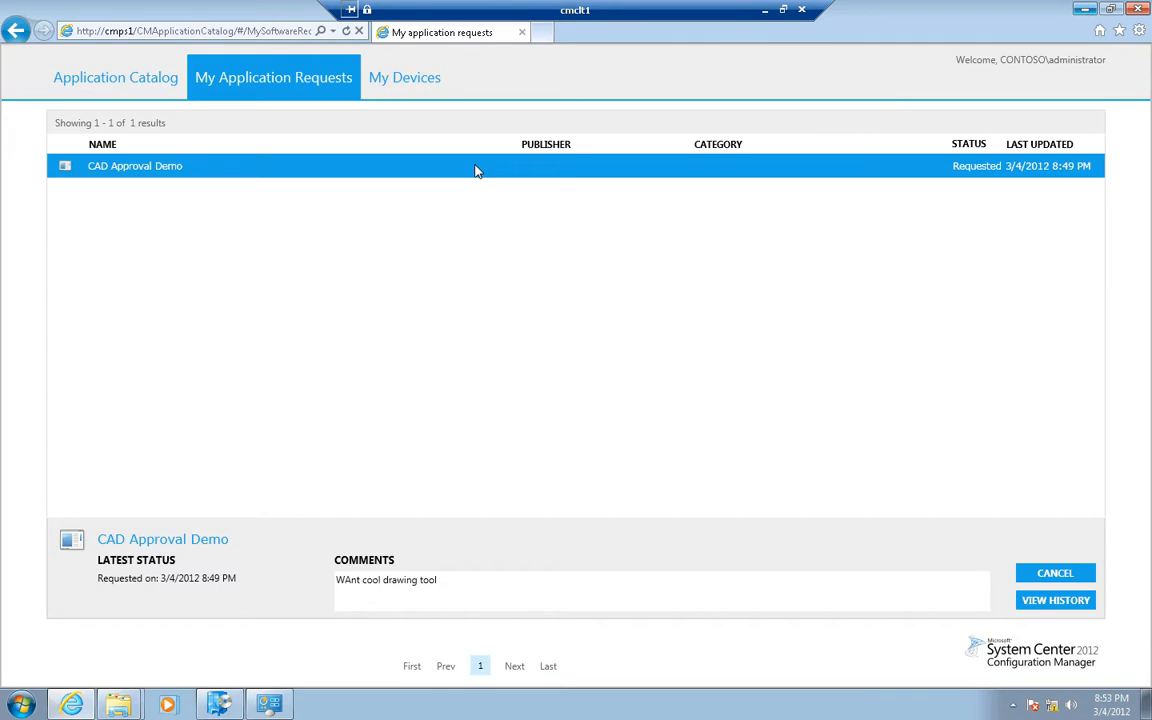
key("F5")
key("F5")
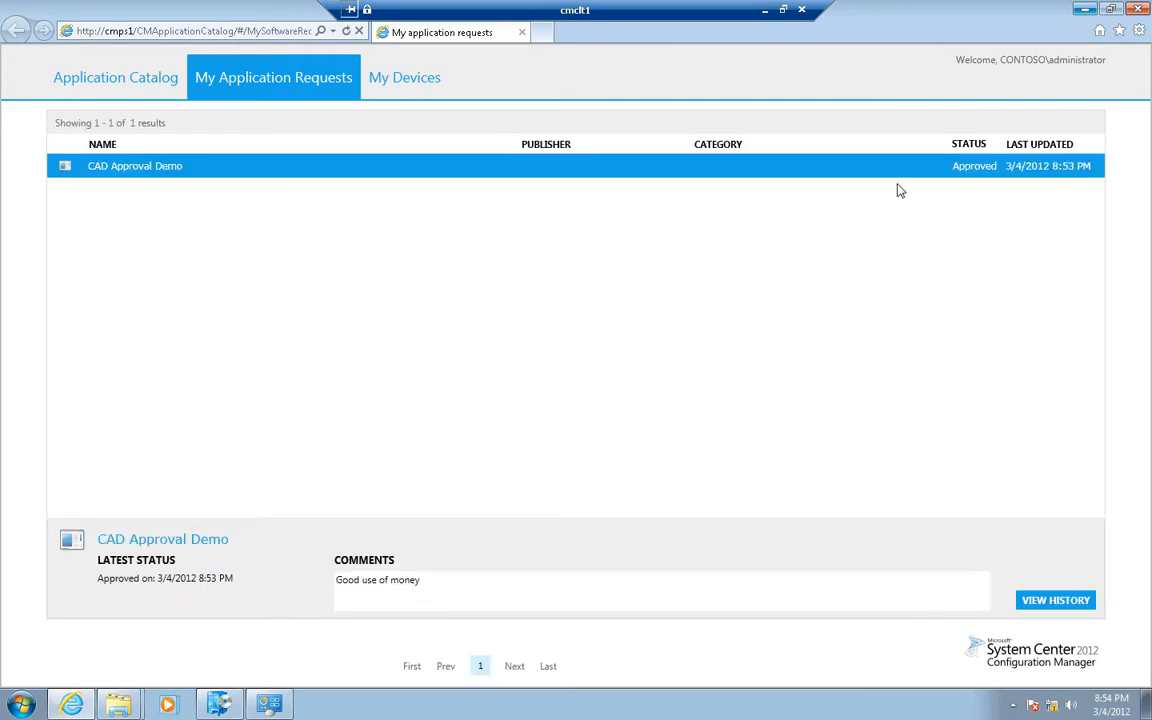
- Install CAD Approval Demo from the Application Catalog and minimize the cmclt1 session
left_click(158, 85)
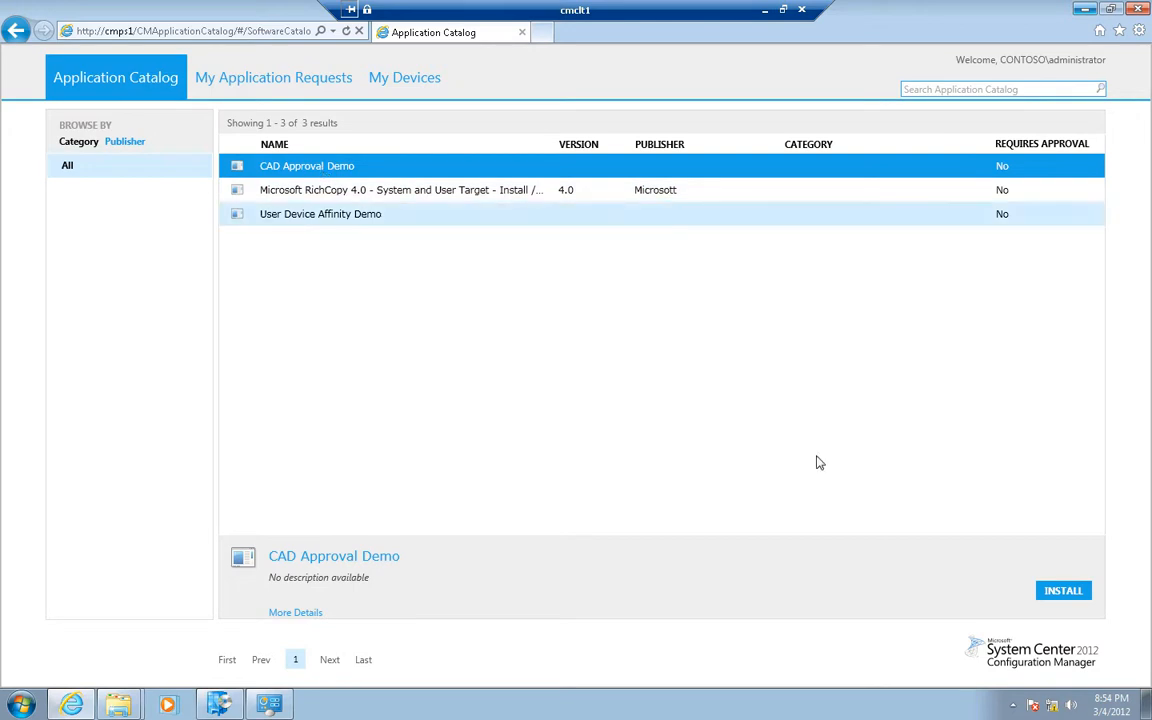
left_click(1062, 591)
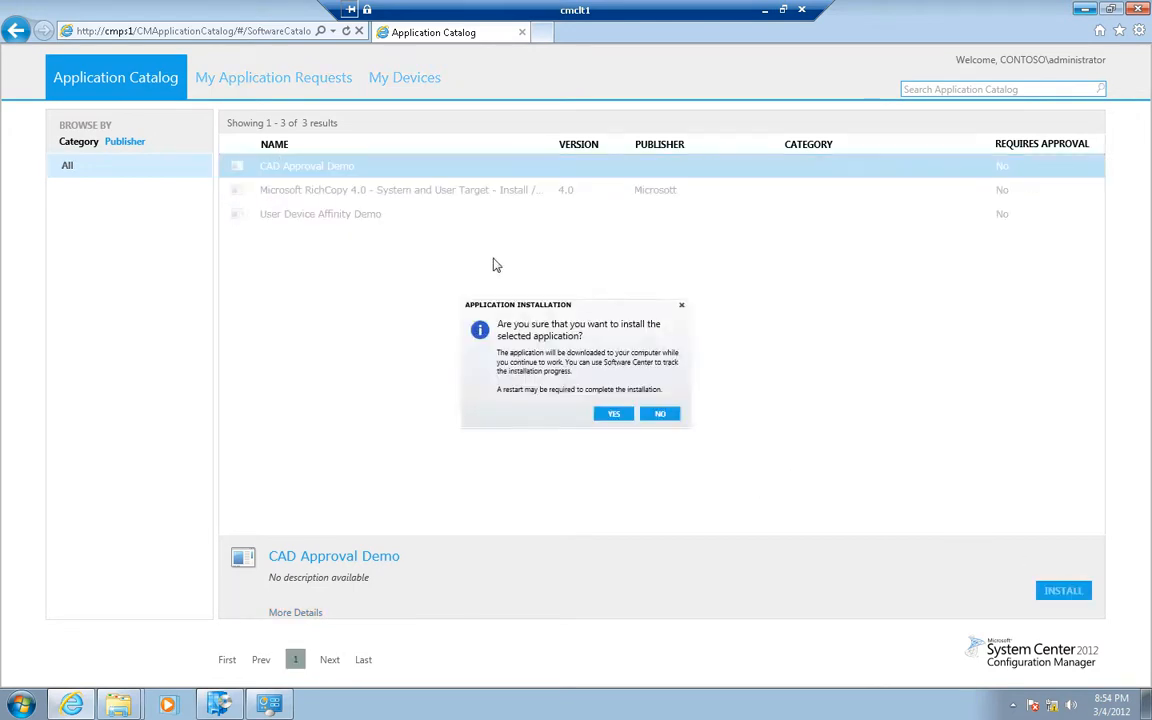
left_click(627, 432)
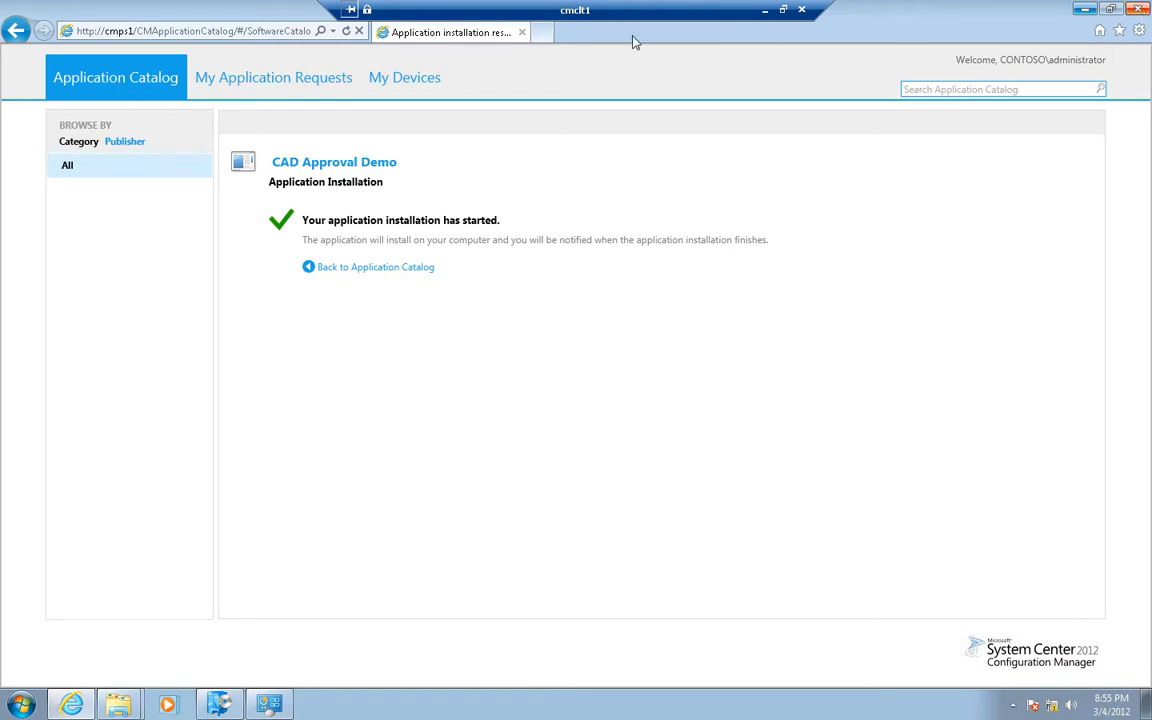
left_click(366, 268)
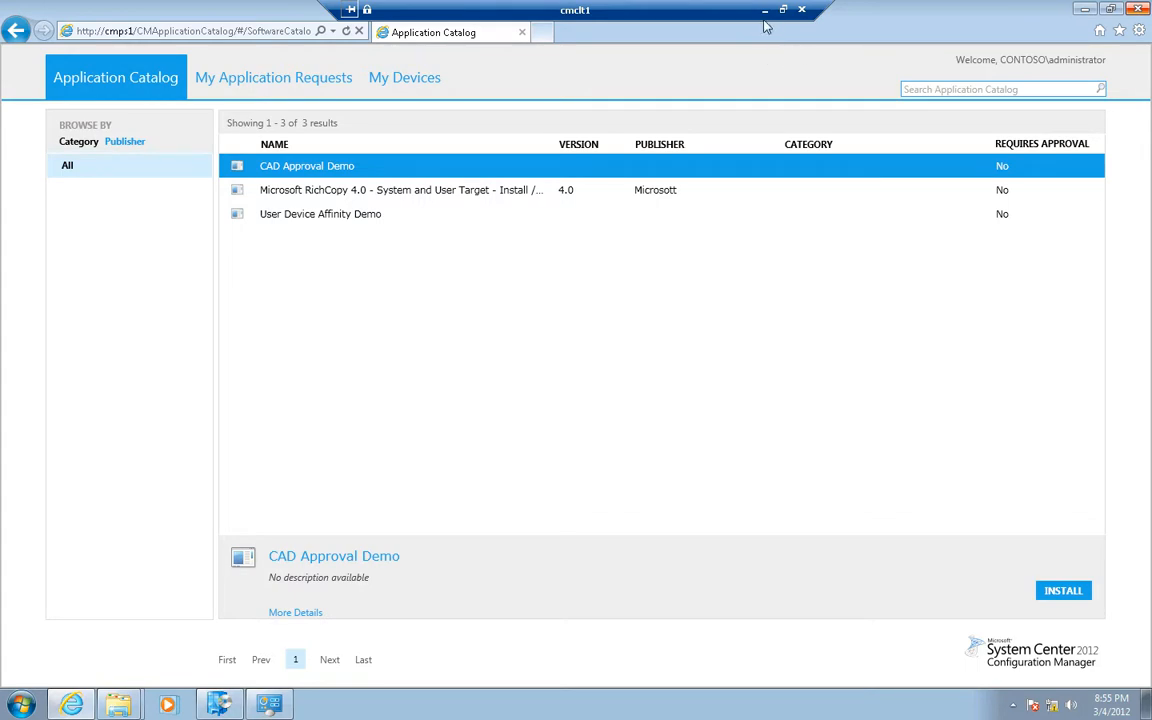
left_click(766, 12)
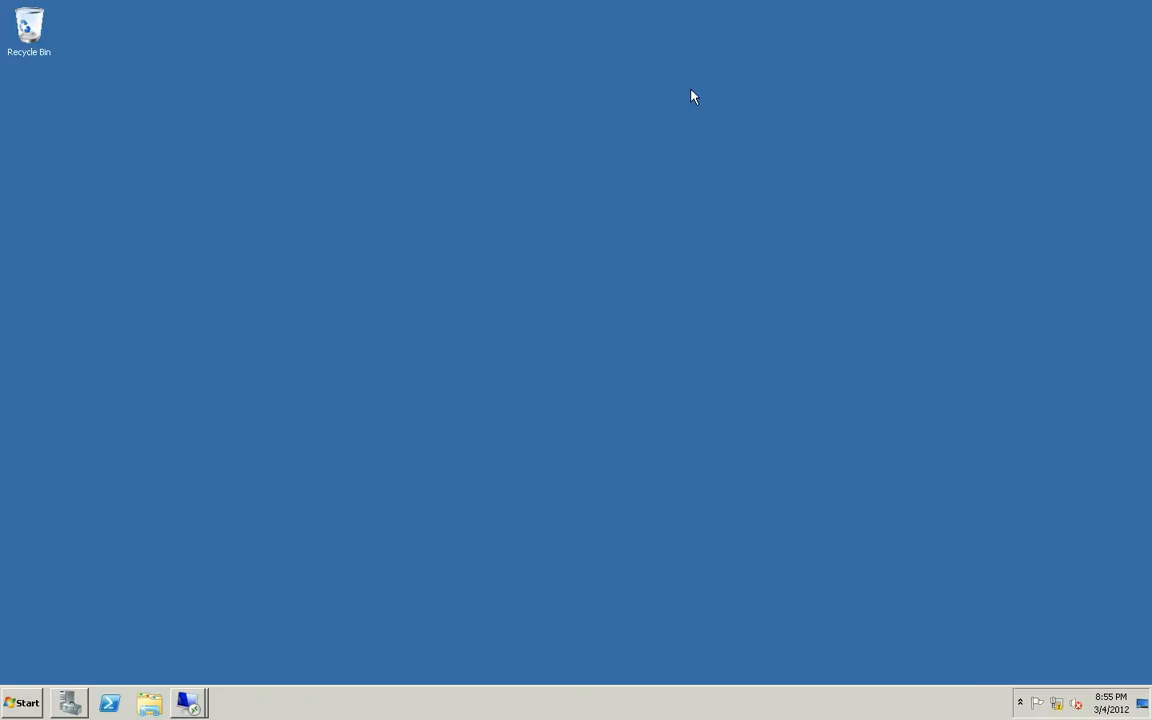
- Switch to the cmcas remote session and view the summary of the TestApp - Required application in the Software Library
left_click(189, 700)
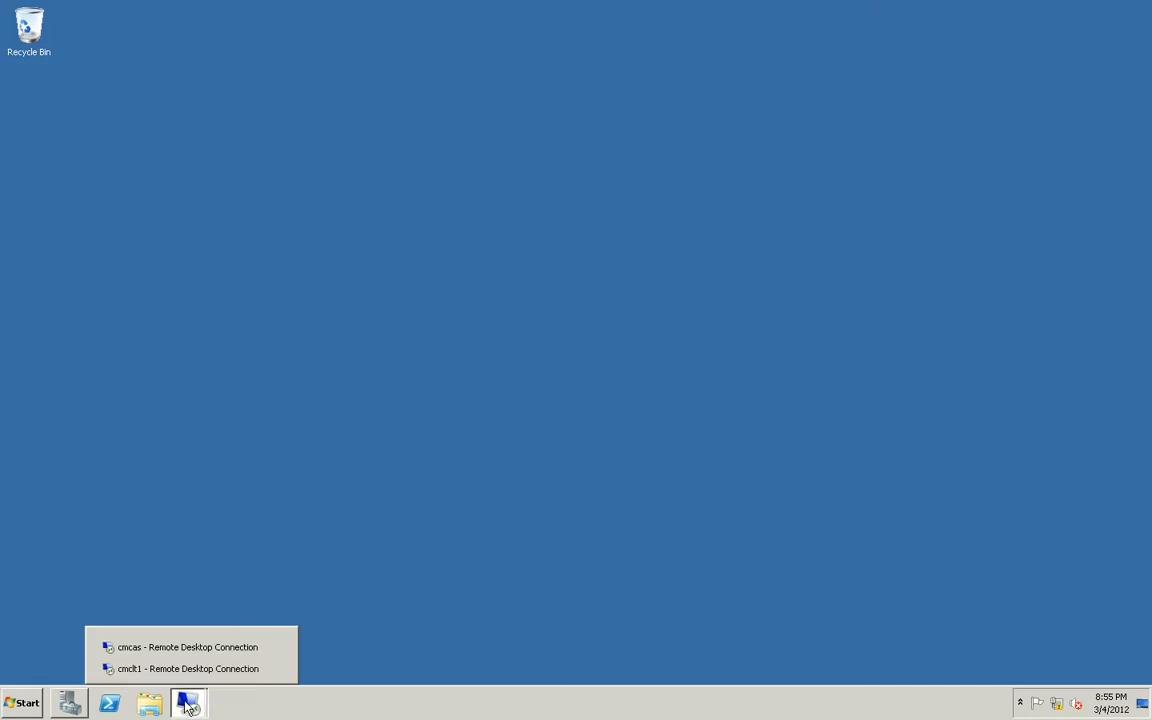
left_click(172, 652)
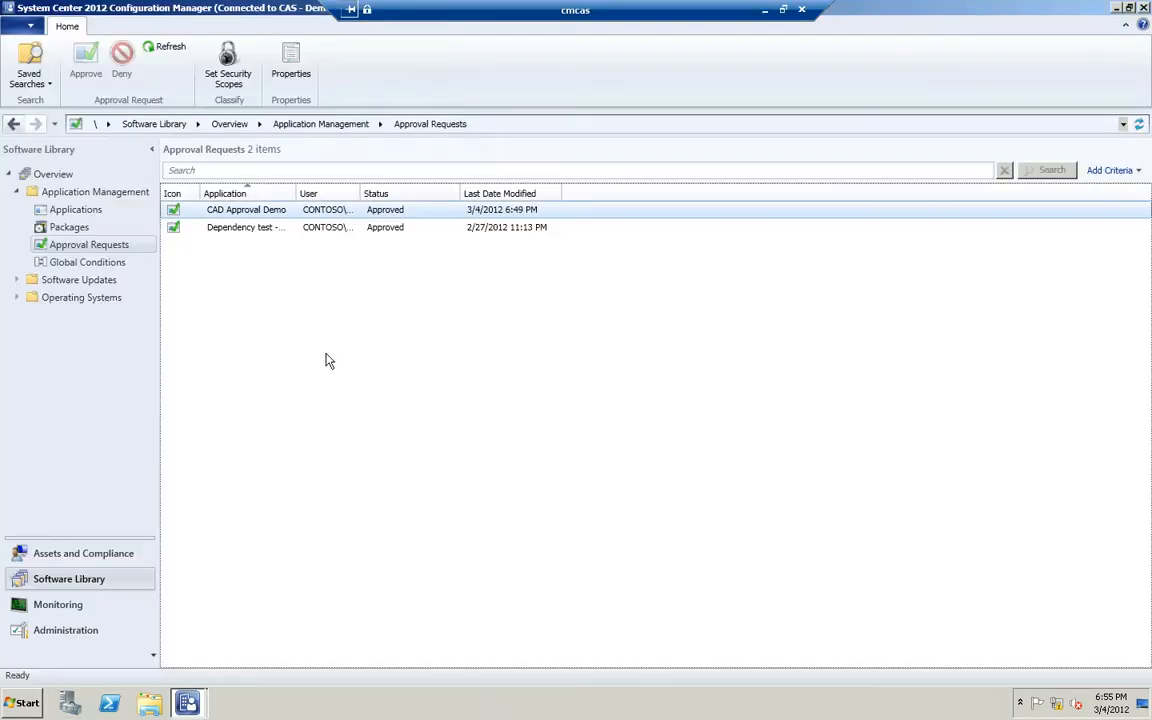
left_click(78, 210)
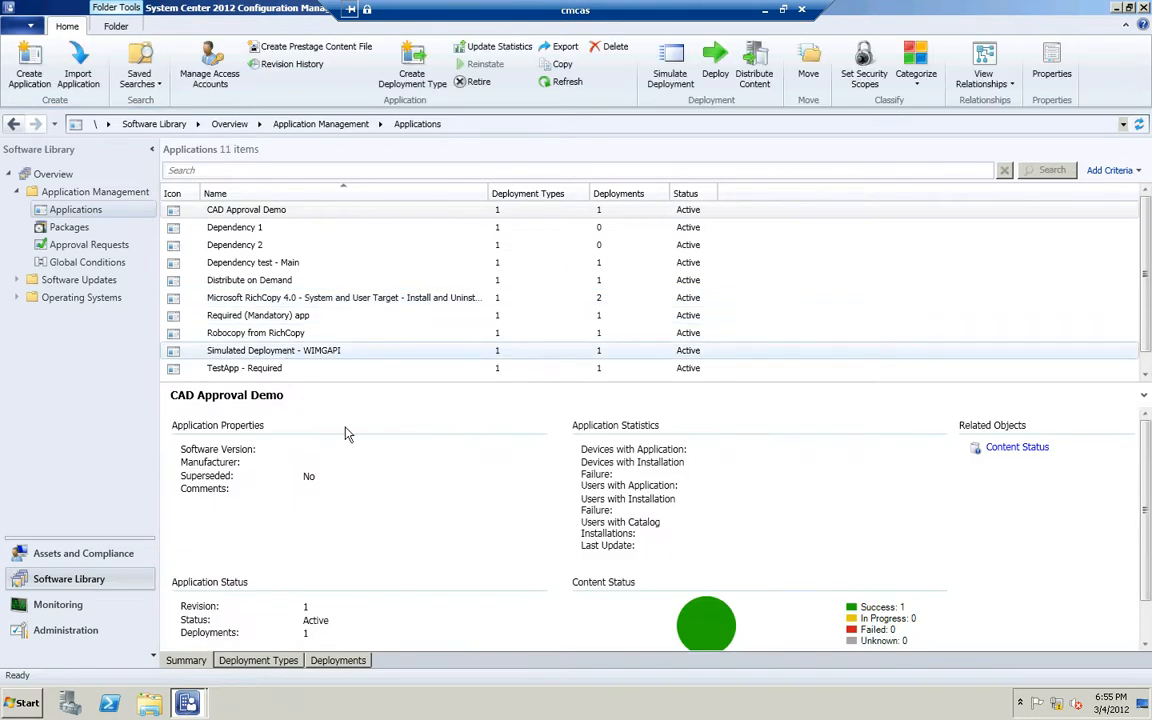
left_click(283, 370)
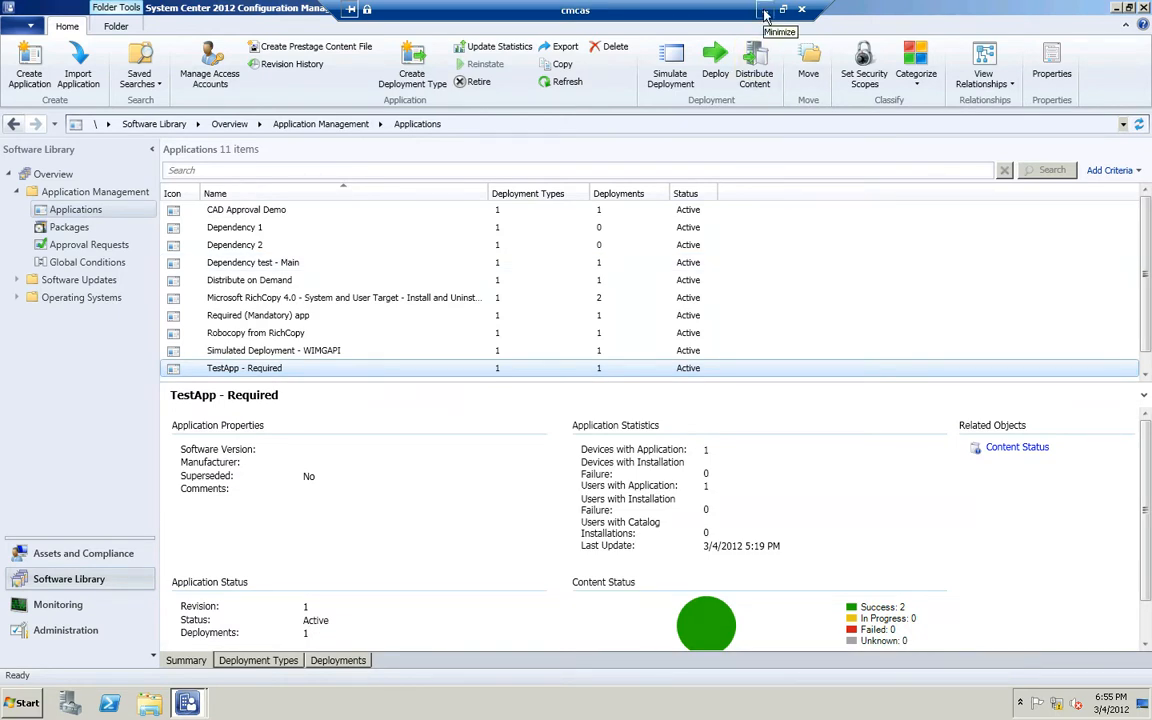
left_click(765, 13)
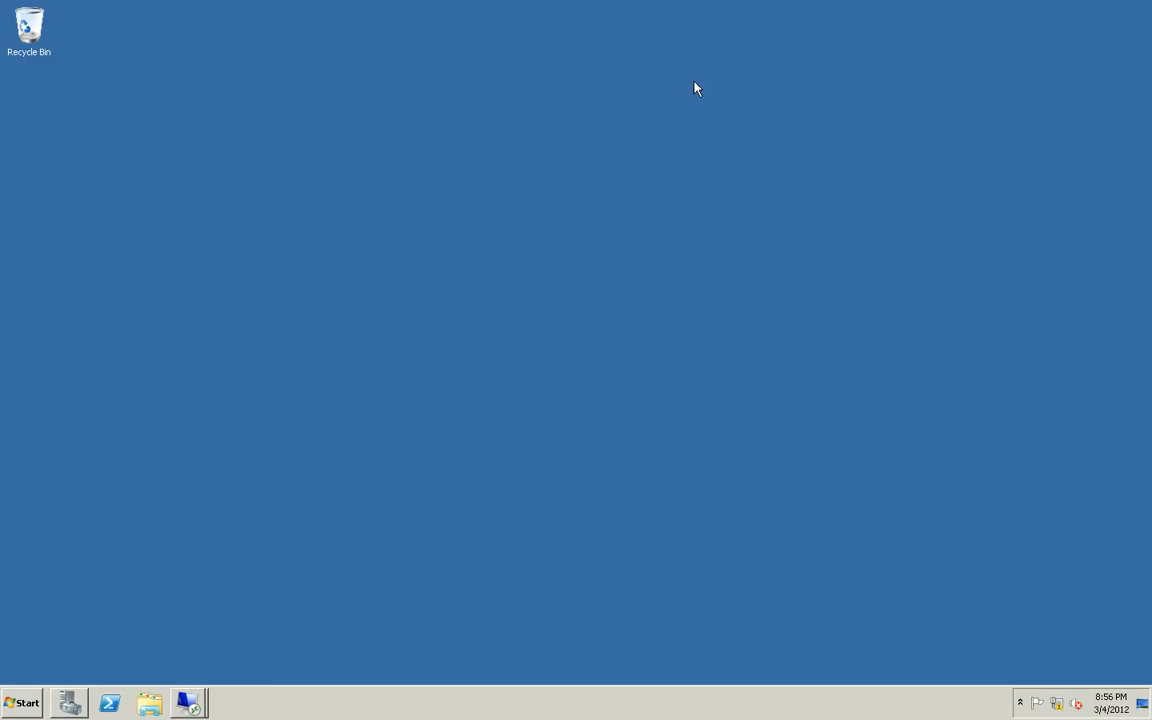
- Switch to the cmclt1 remote session, dismiss the CAD Approval Demo installation notice, and view TestApp - Required in Software Center
left_click(188, 702)
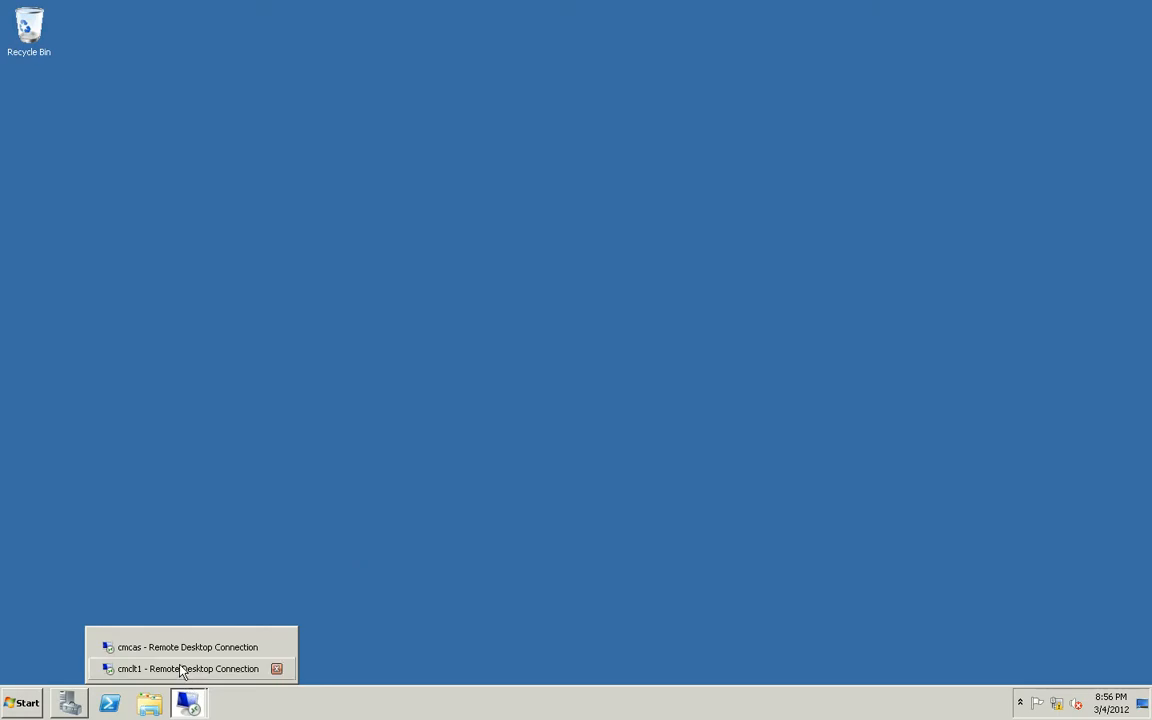
left_click(183, 670)
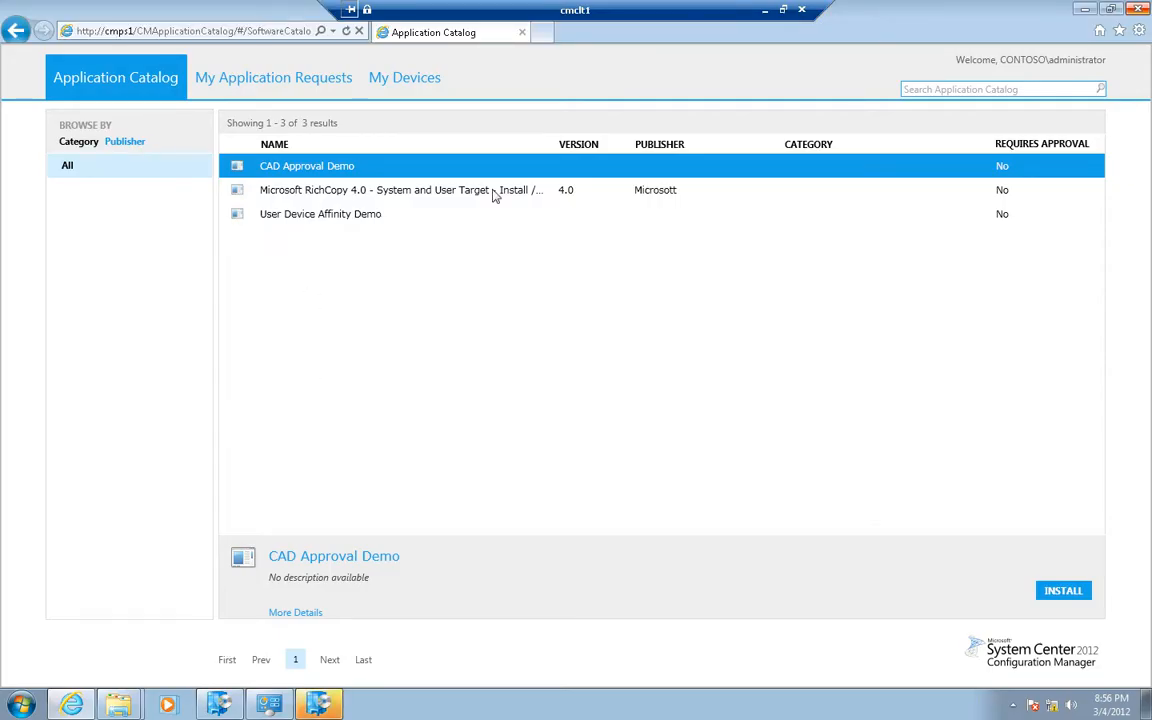
left_click(1084, 12)
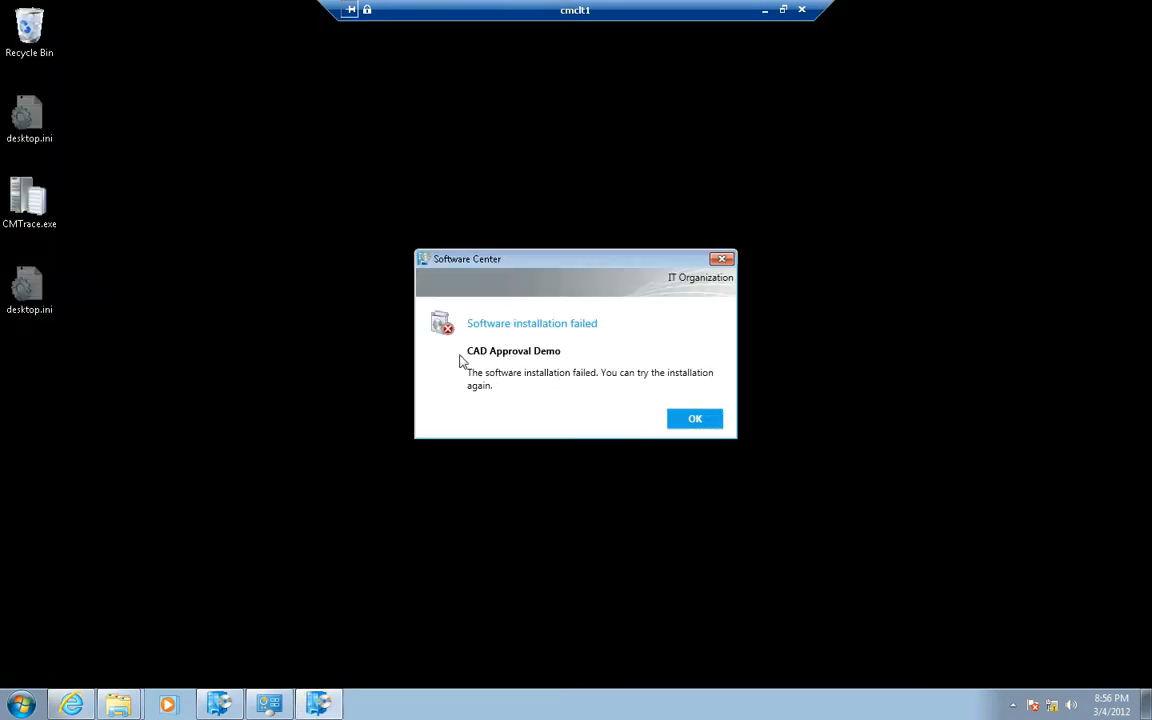
left_click(686, 424)
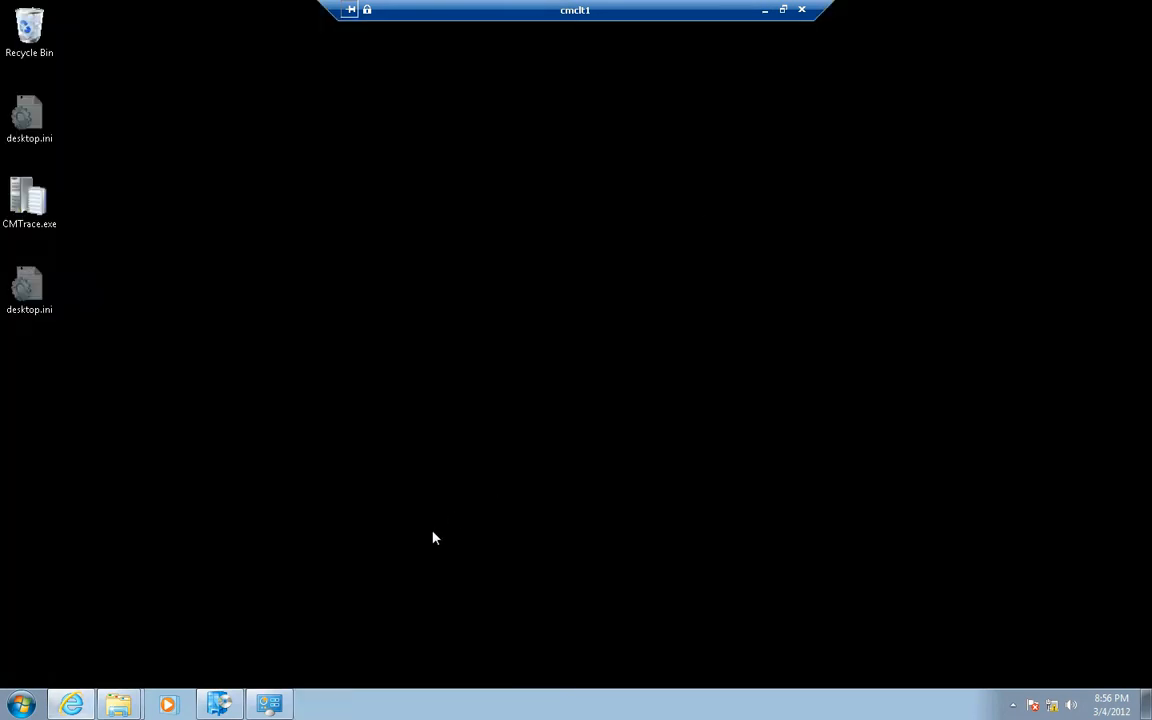
left_click(222, 705)
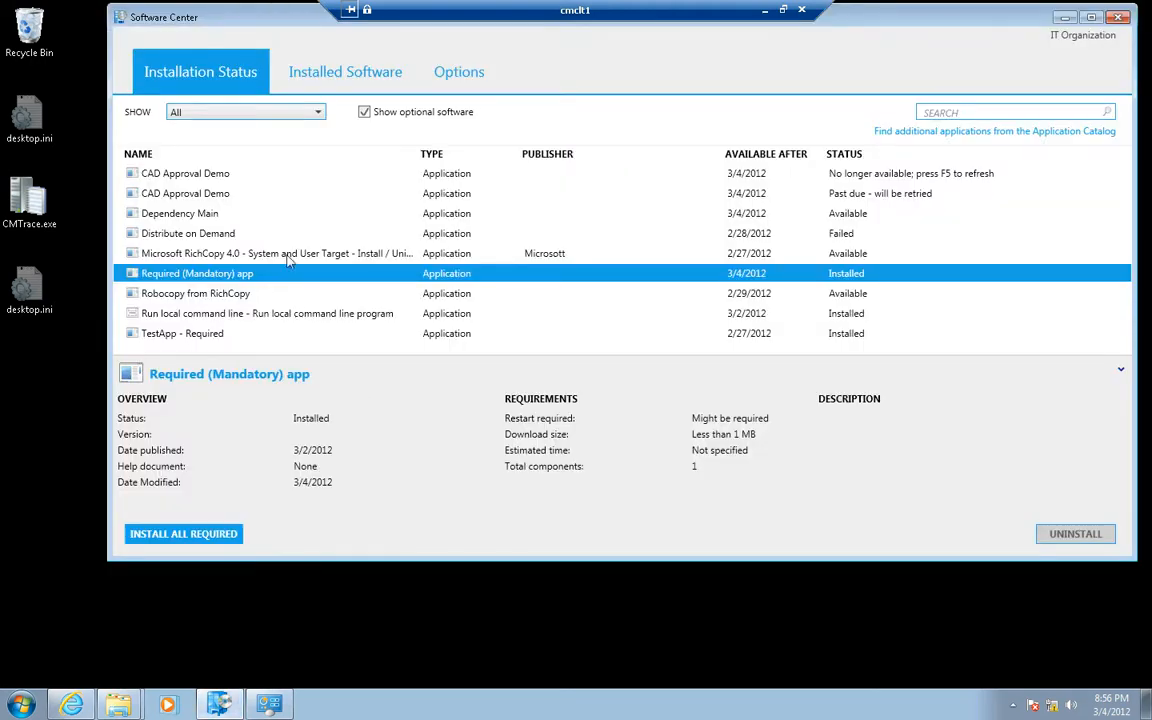
left_click(224, 339)
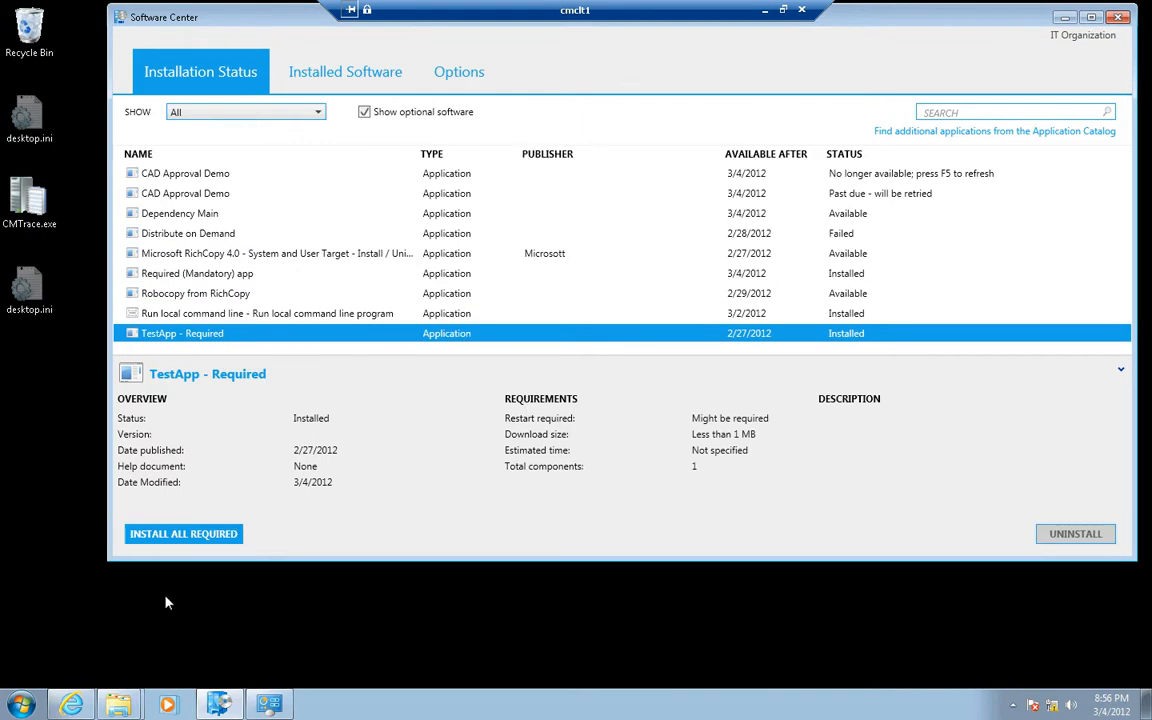
- Delete TESTAPP.EXE from the root of the client's C: drive
key("super")
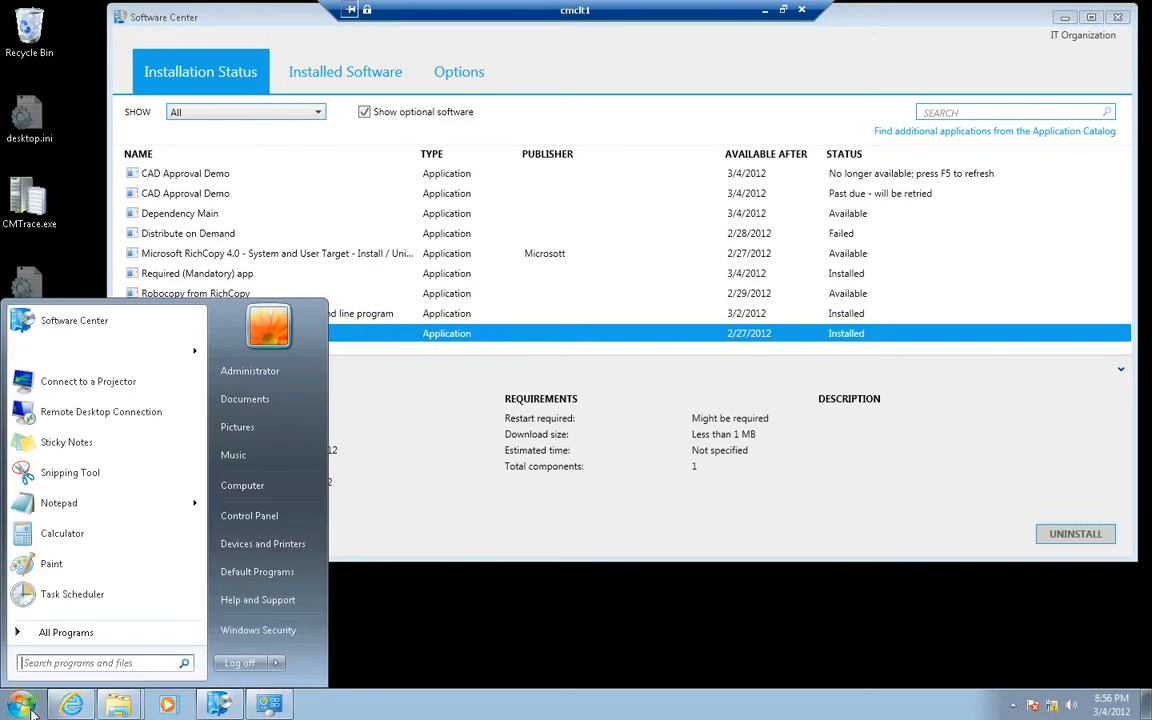
left_click(118, 705)
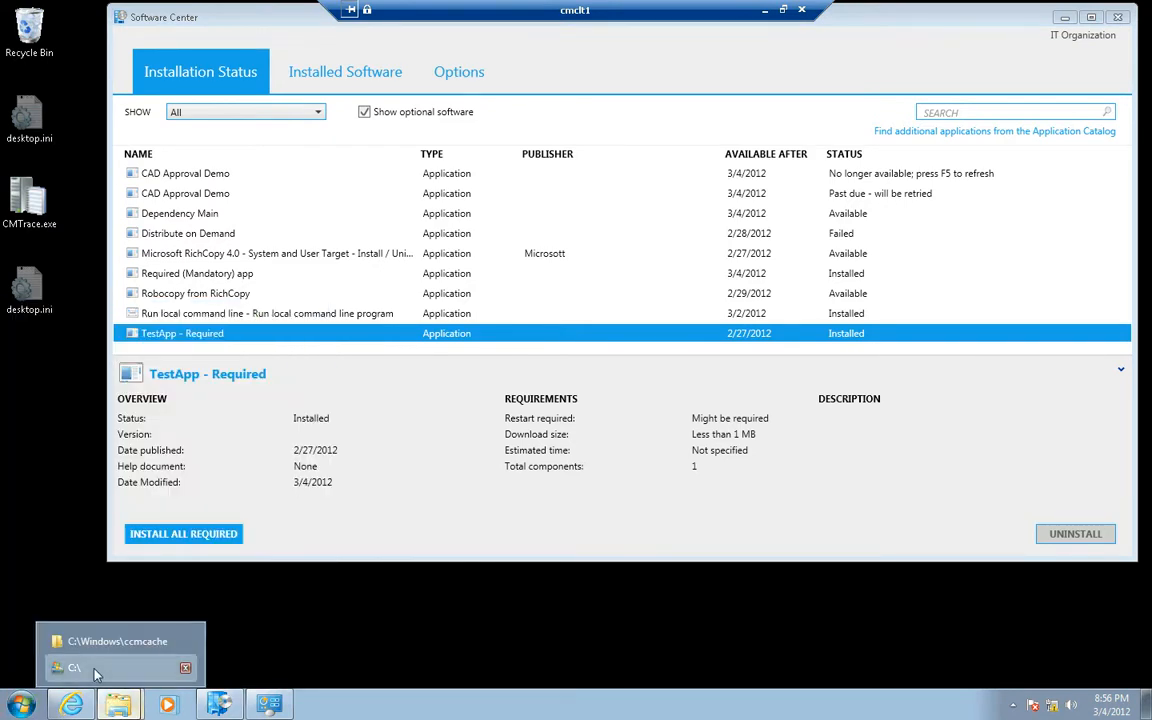
left_click(95, 672)
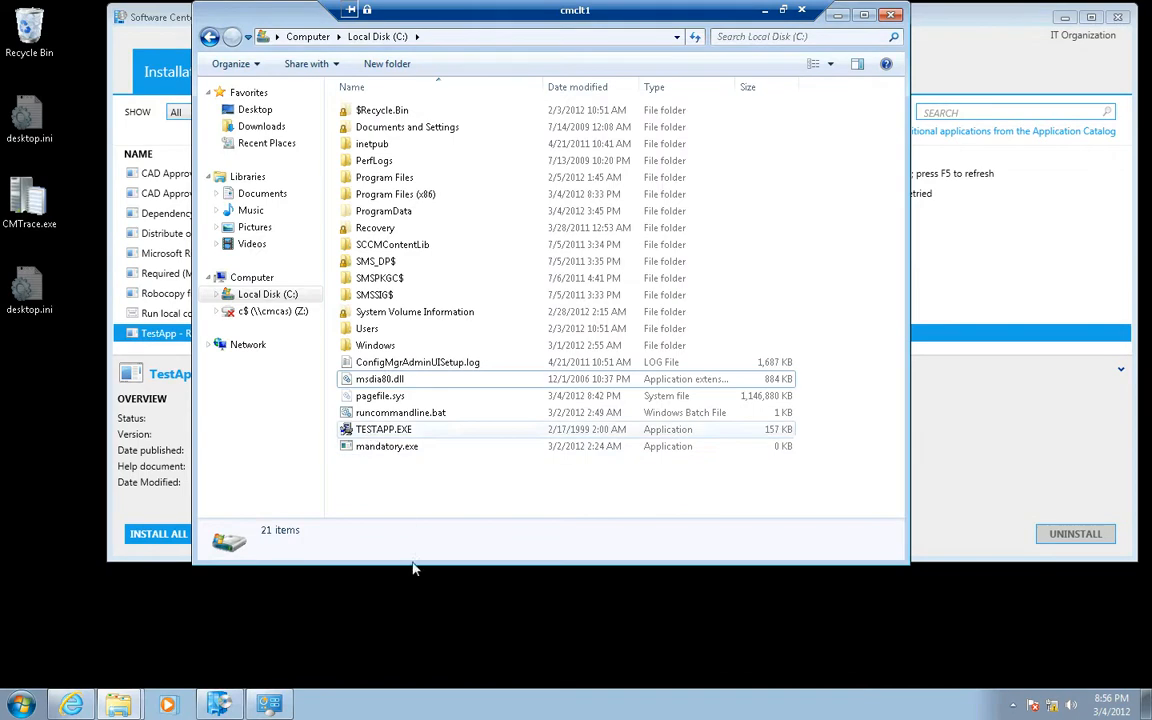
left_click(402, 430)
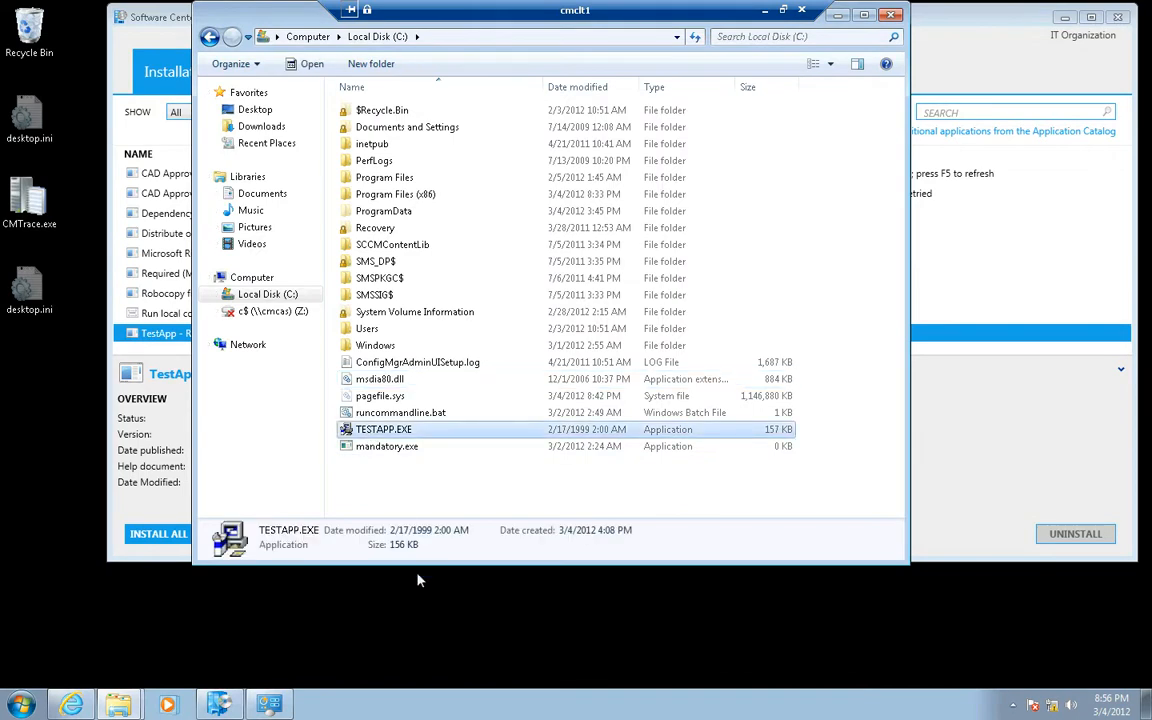
key("Delete")
key("Return")
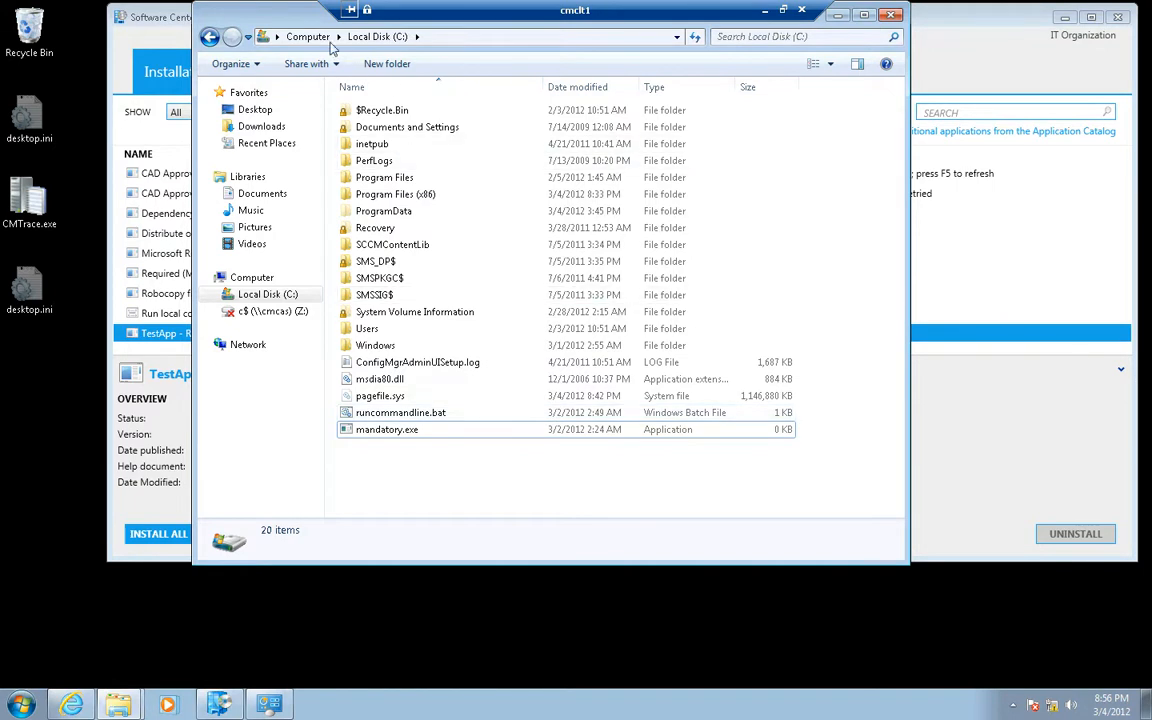
- Run the Application Deployment Evaluation Cycle from the client's Configuration Manager properties
left_click_drag(207, 37, 65, 55)
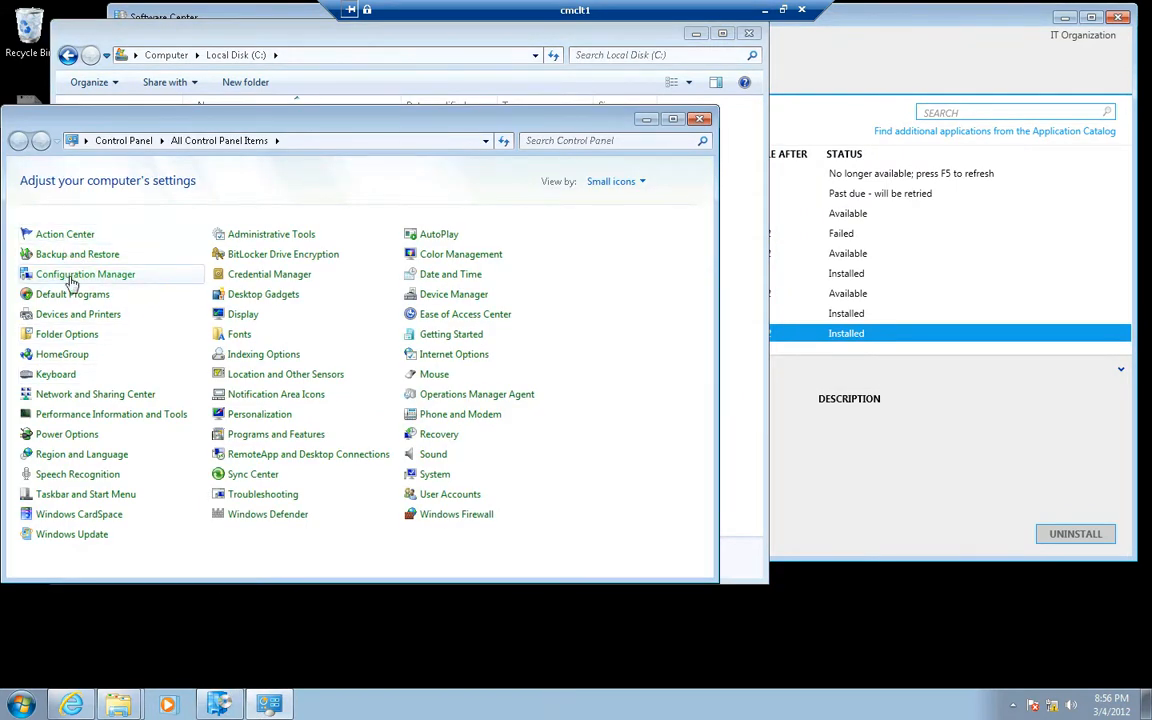
left_click(70, 281)
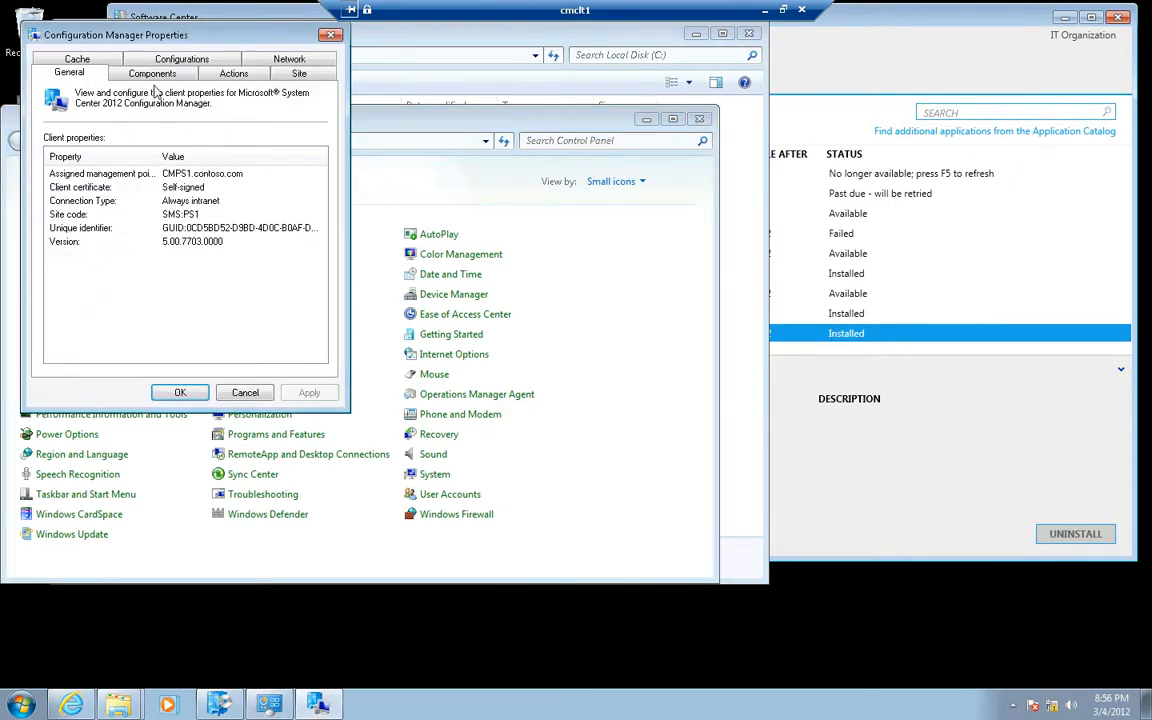
left_click(216, 74)
left_click(106, 163)
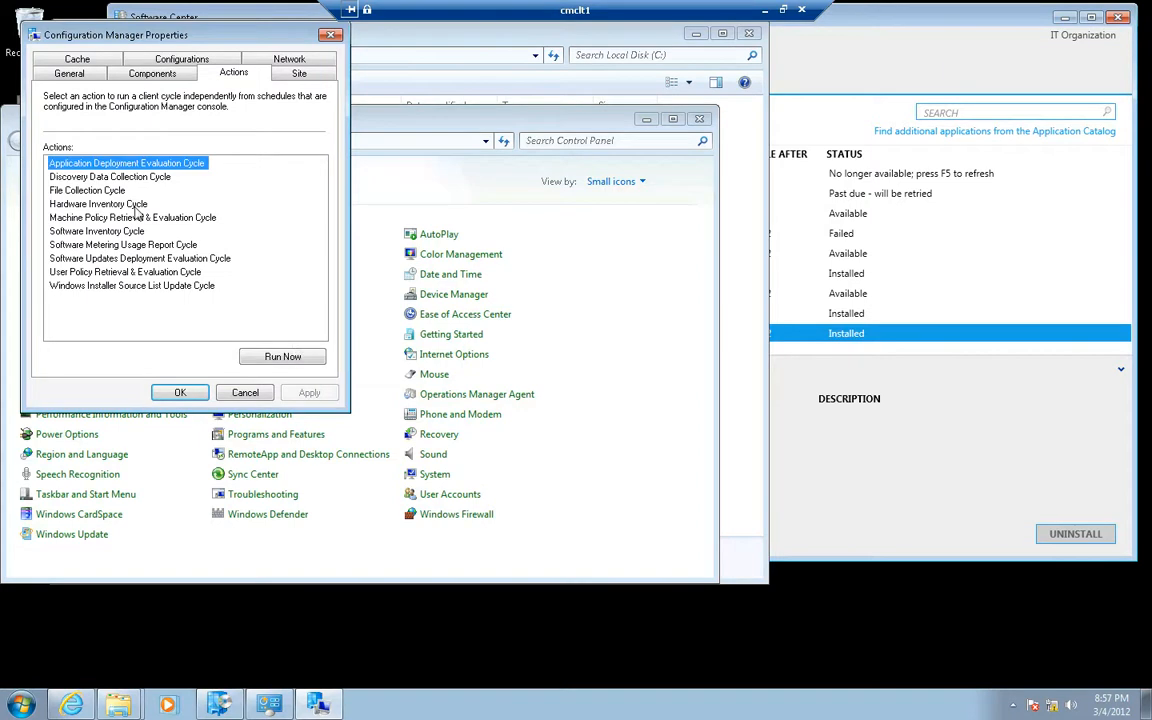
left_click(290, 356)
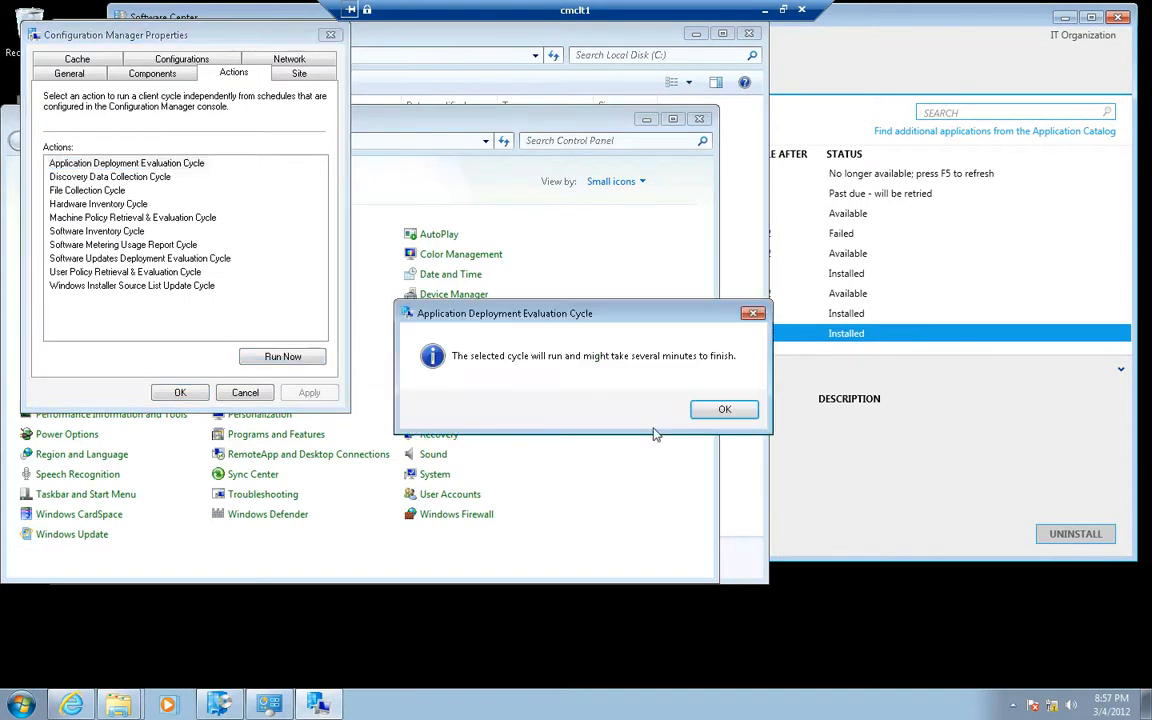
left_click(664, 378)
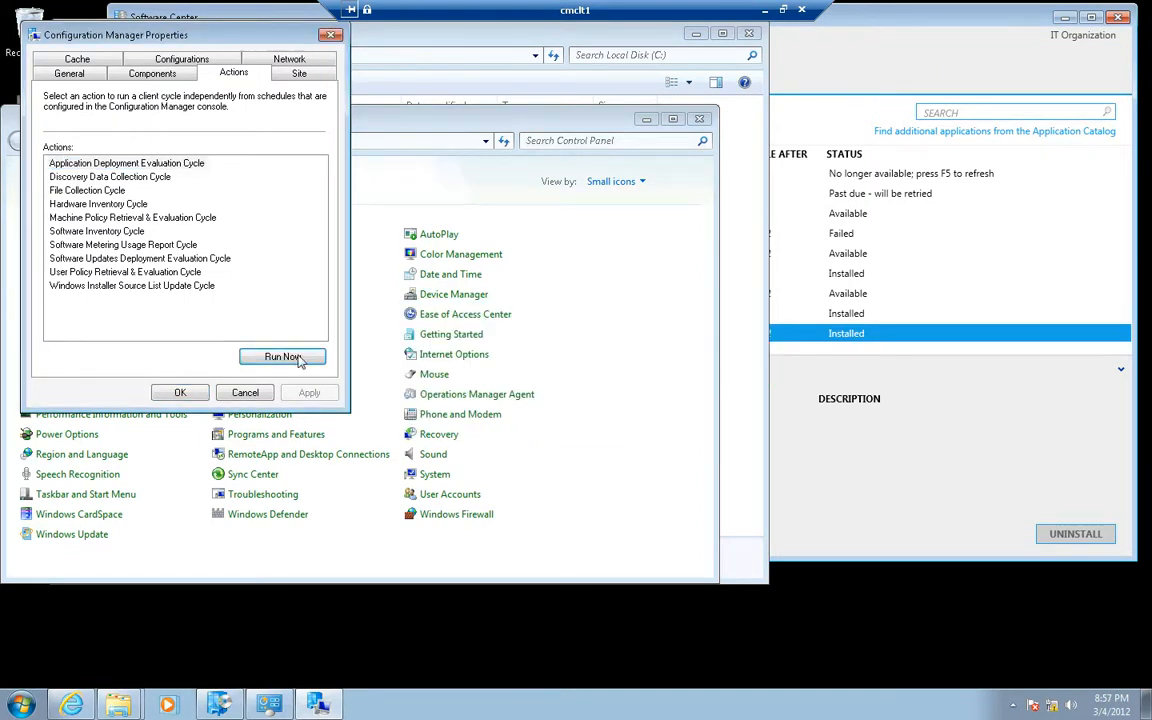
left_click(180, 392)
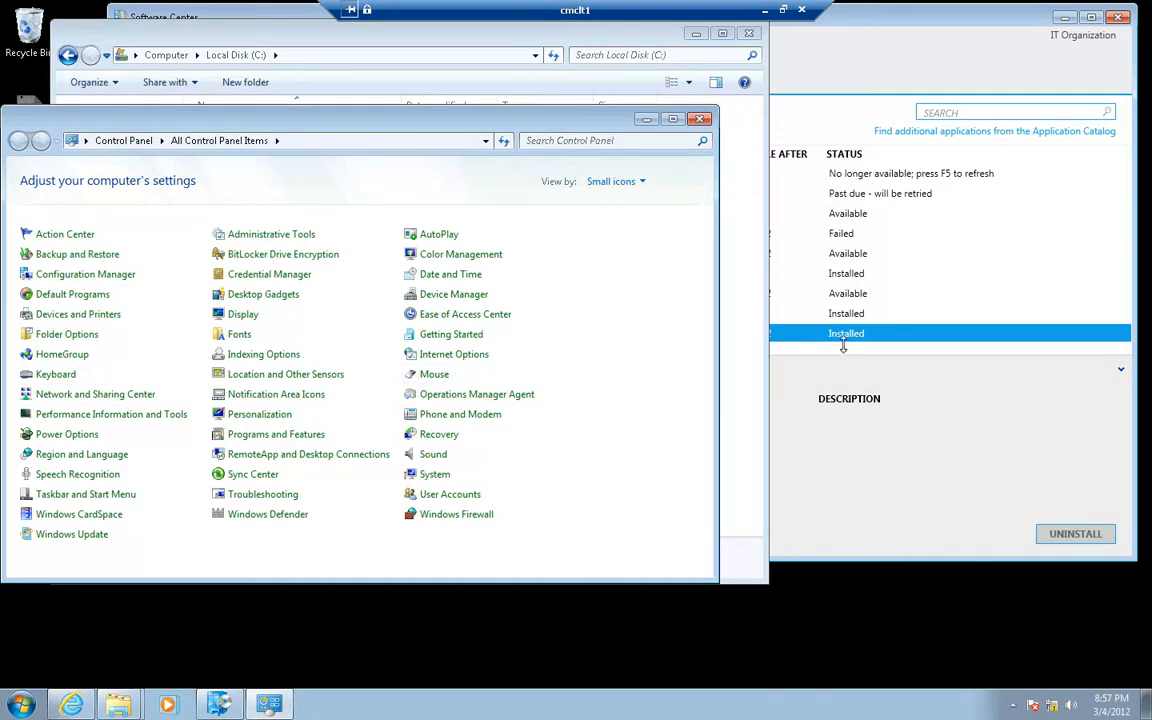
- Clear the other windows away from Software Center and watch the installation status of TestApp - Required
left_click(646, 121)
left_click_drag(406, 44, 152, 404)
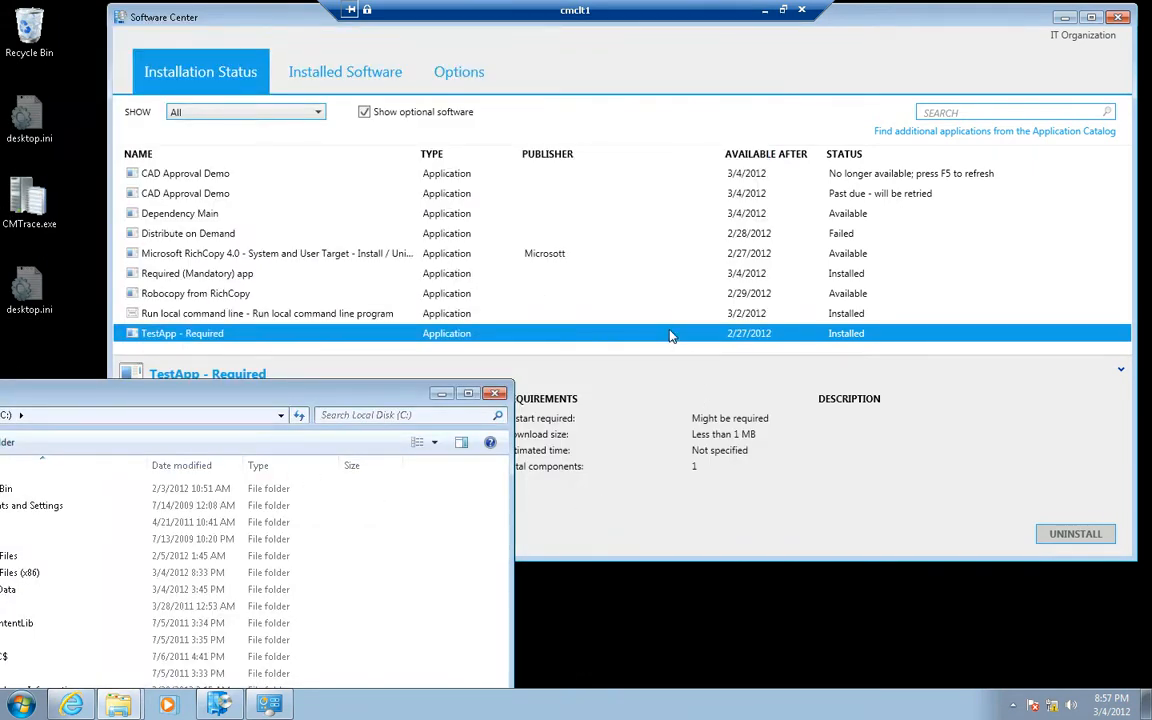
left_click(762, 500)
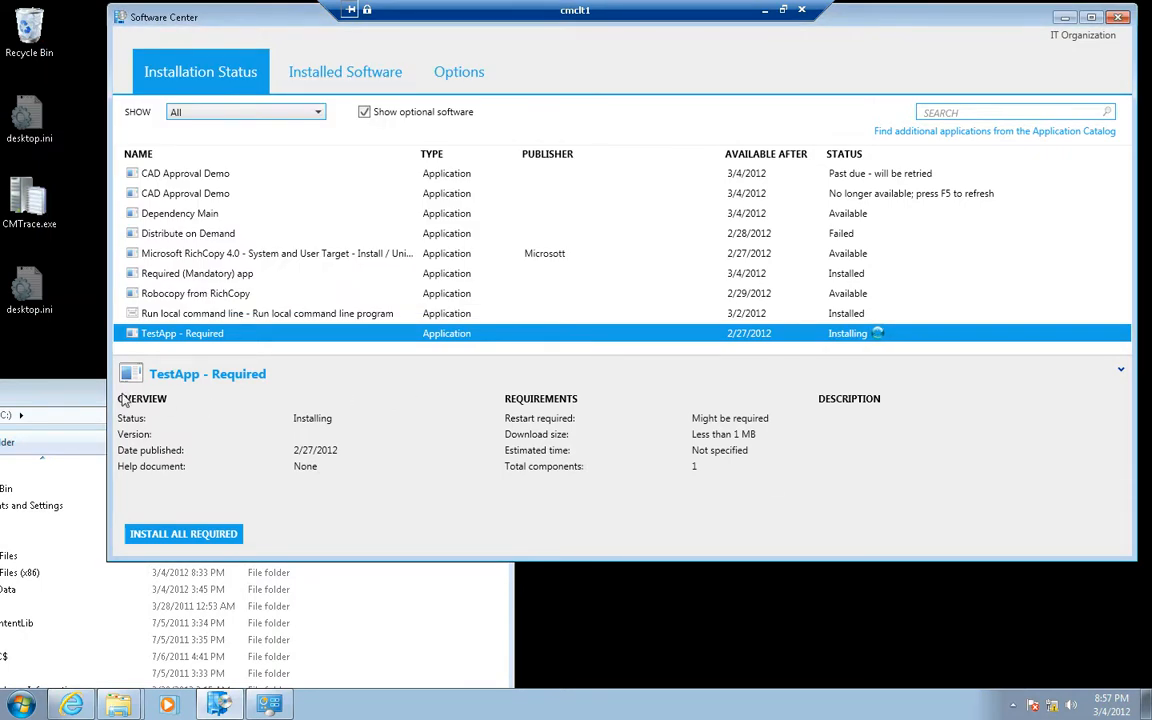
- Check the root of the C: drive for TESTAPP.EXE and view its file details
left_click_drag(98, 393, 393, 151)
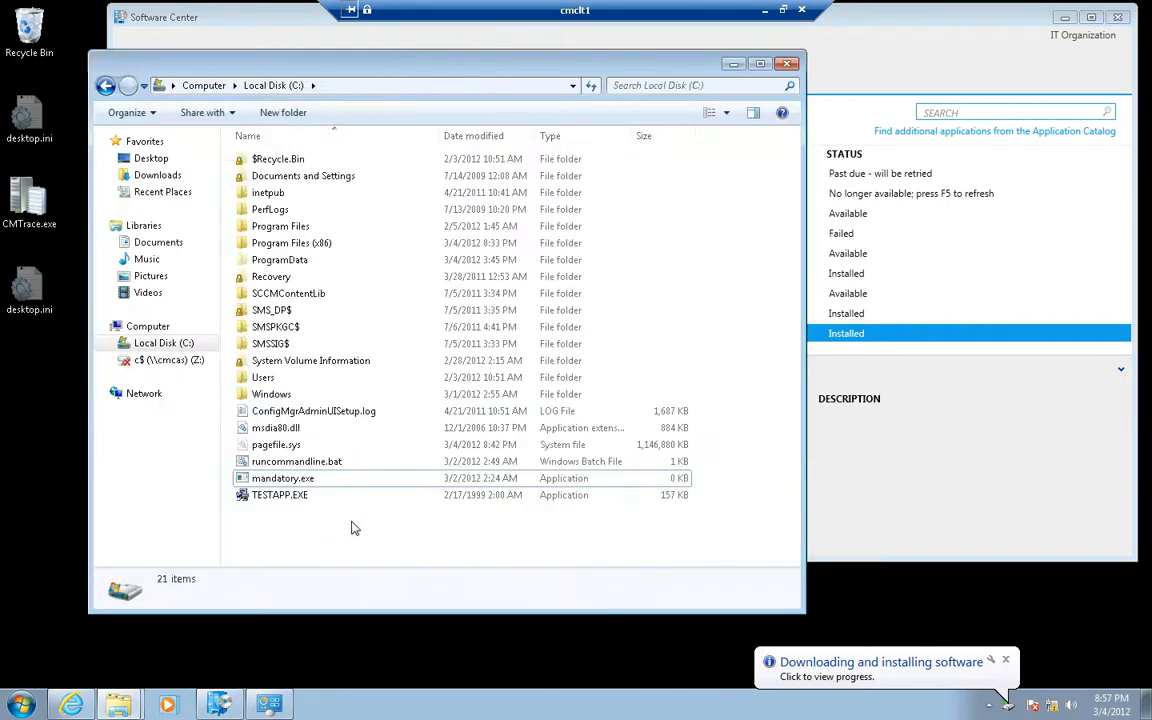
left_click(294, 496)
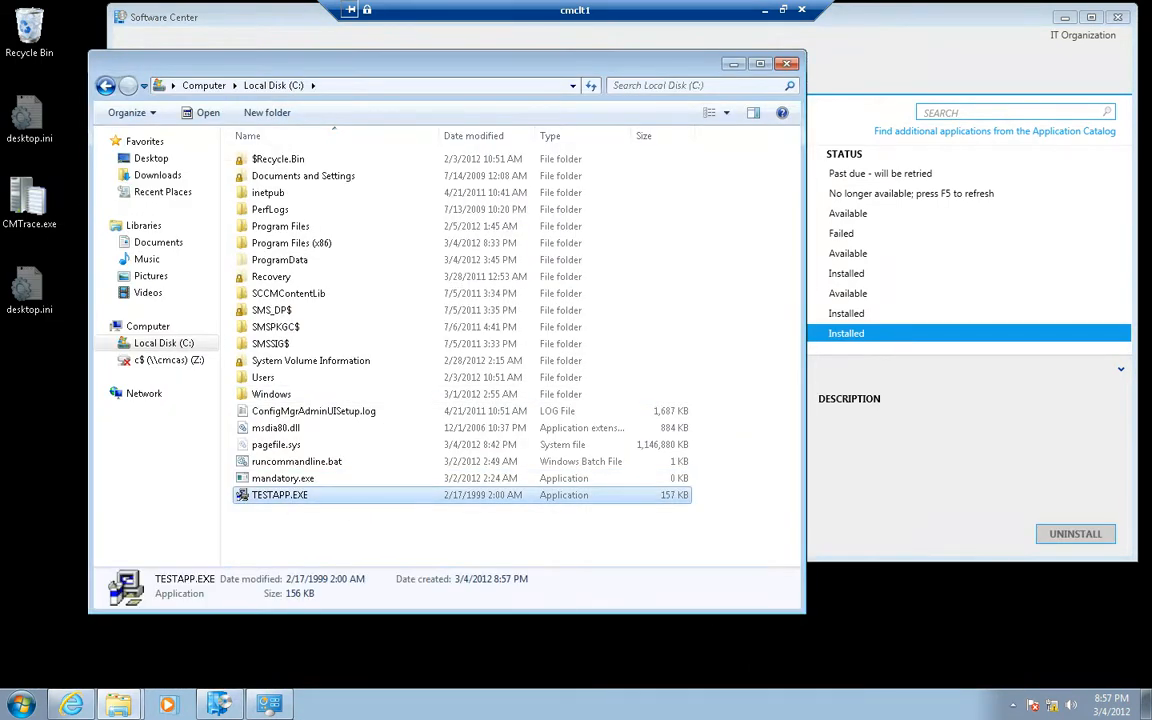
mouse_move(269, 704)
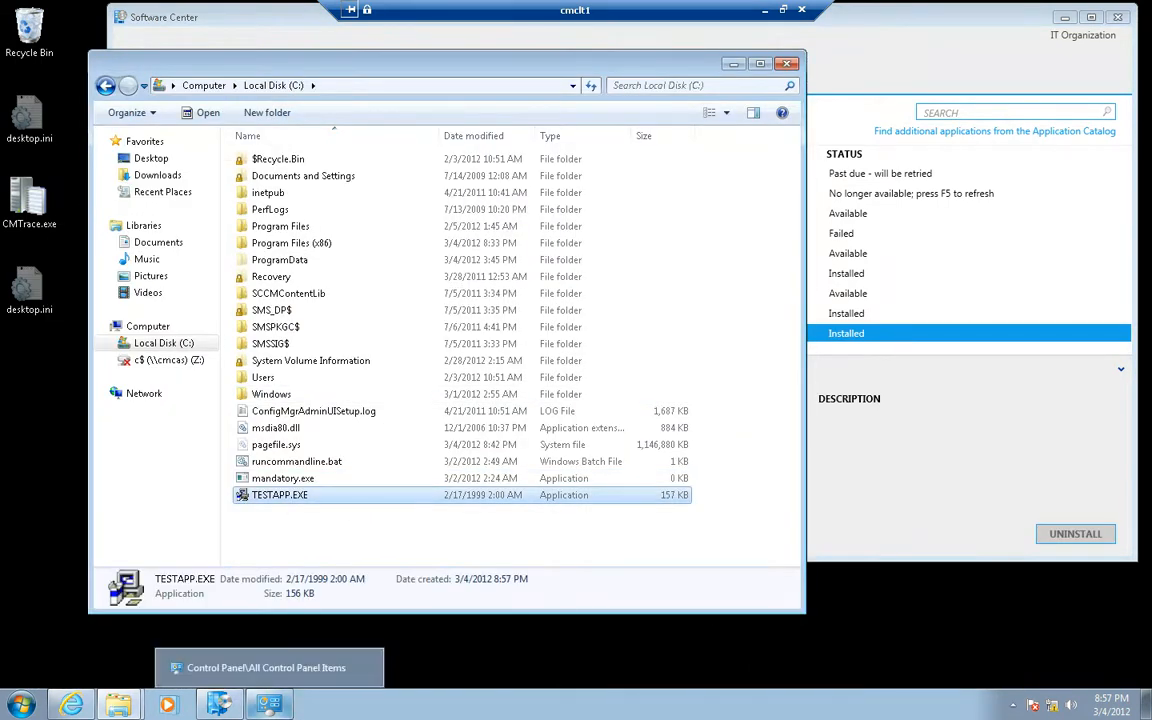
left_click(732, 65)
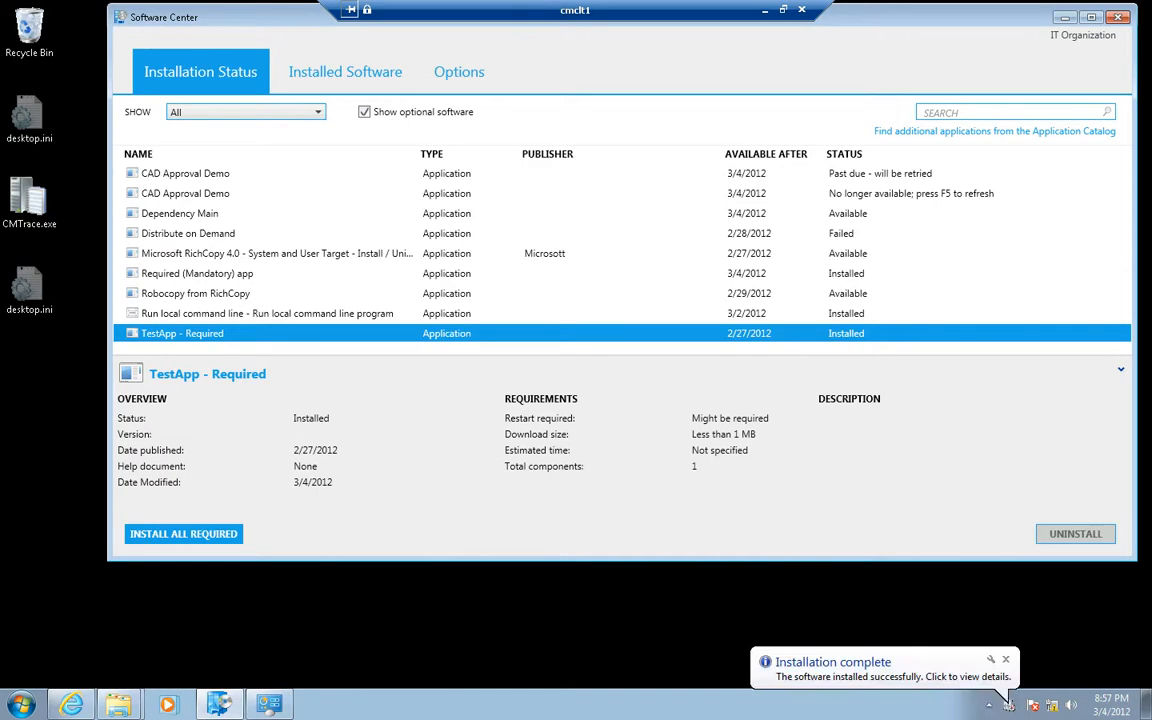
- Switch back to the cmcas remote session and view the summary of the Microsoft RichCopy 4.0 application
key("F10")
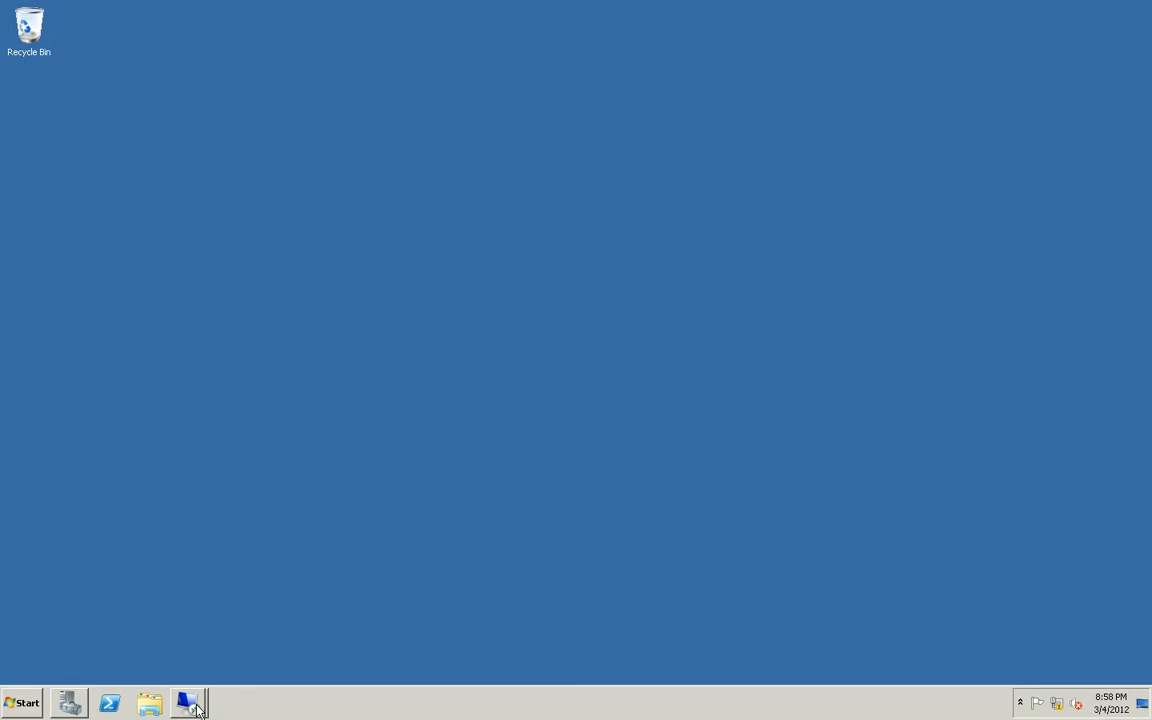
left_click(188, 703)
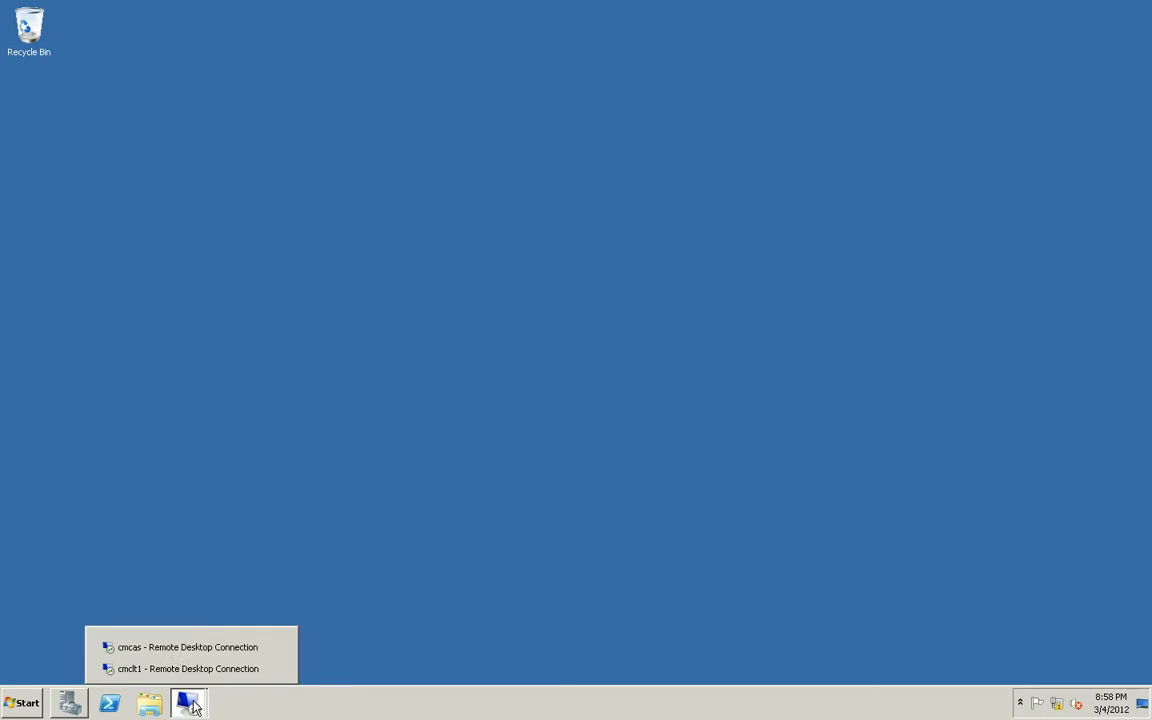
left_click(177, 651)
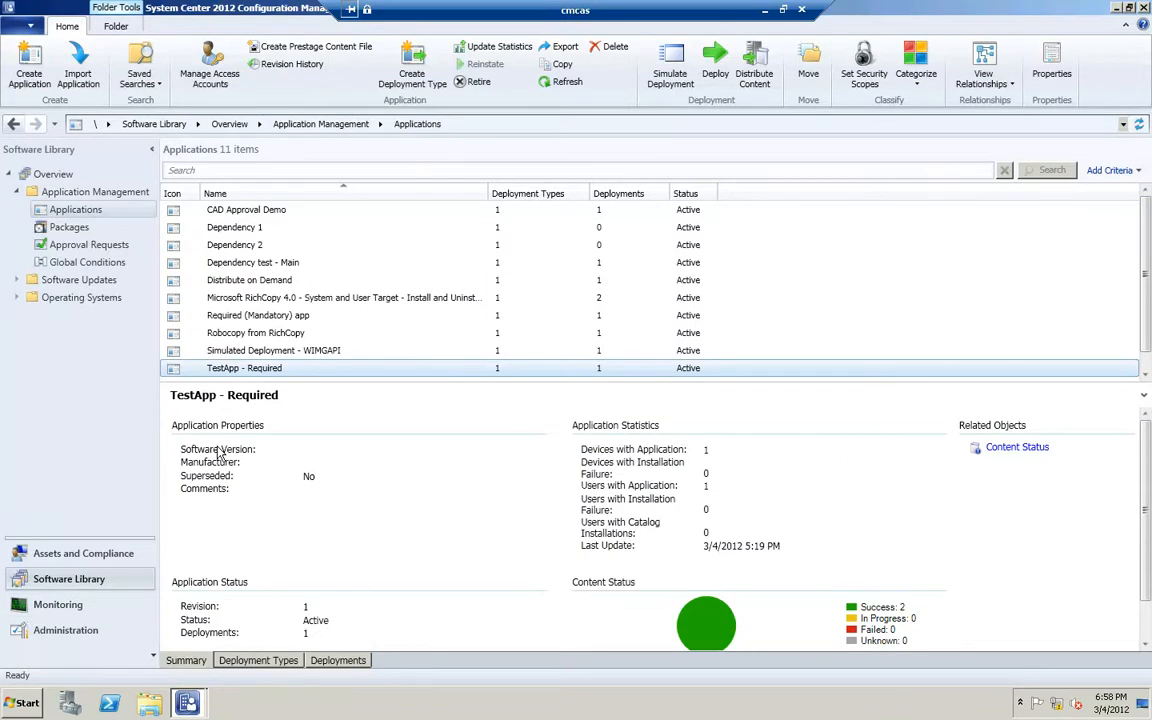
left_click(283, 304)
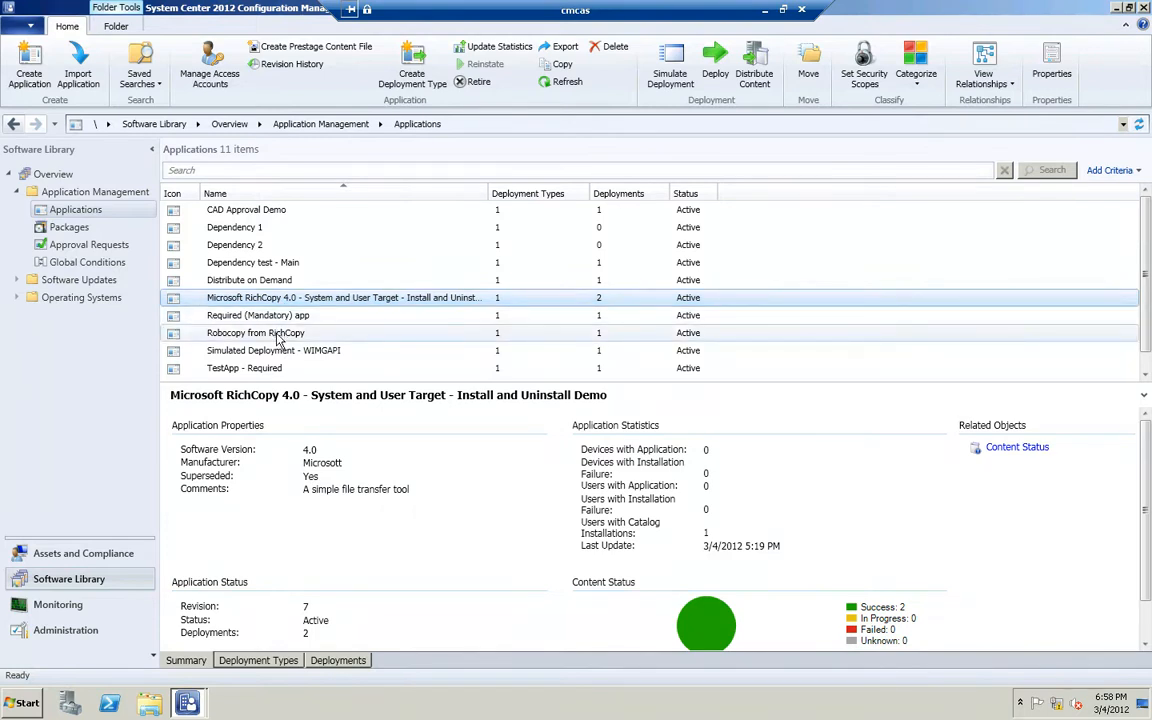
- Open the properties of the Robocopy from RichCopy application and review which application it supersedes and its uninstall setting
left_click(279, 337)
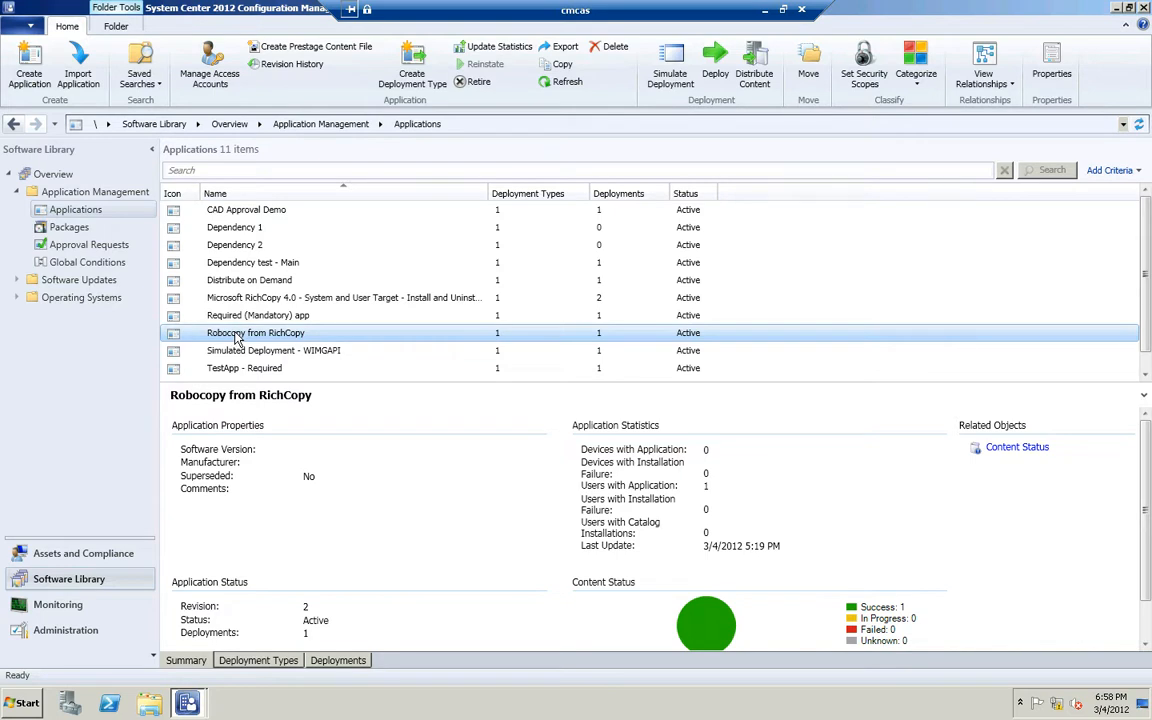
double_click(231, 332)
right_click(232, 338)
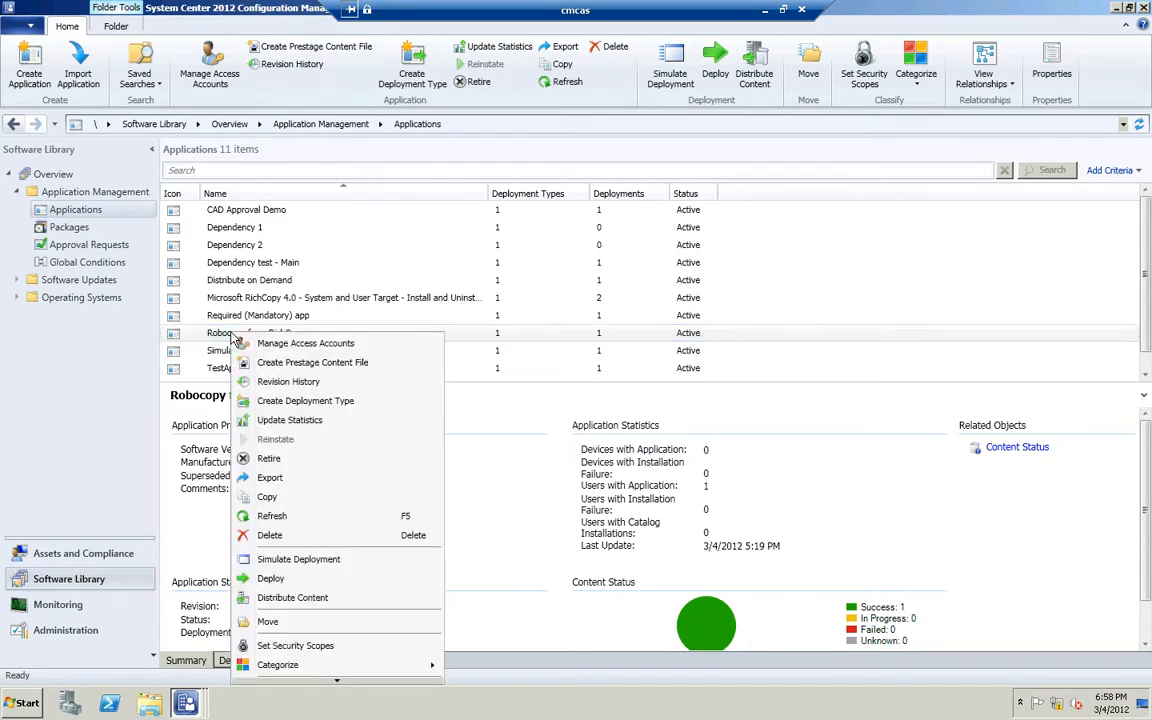
left_click(325, 684)
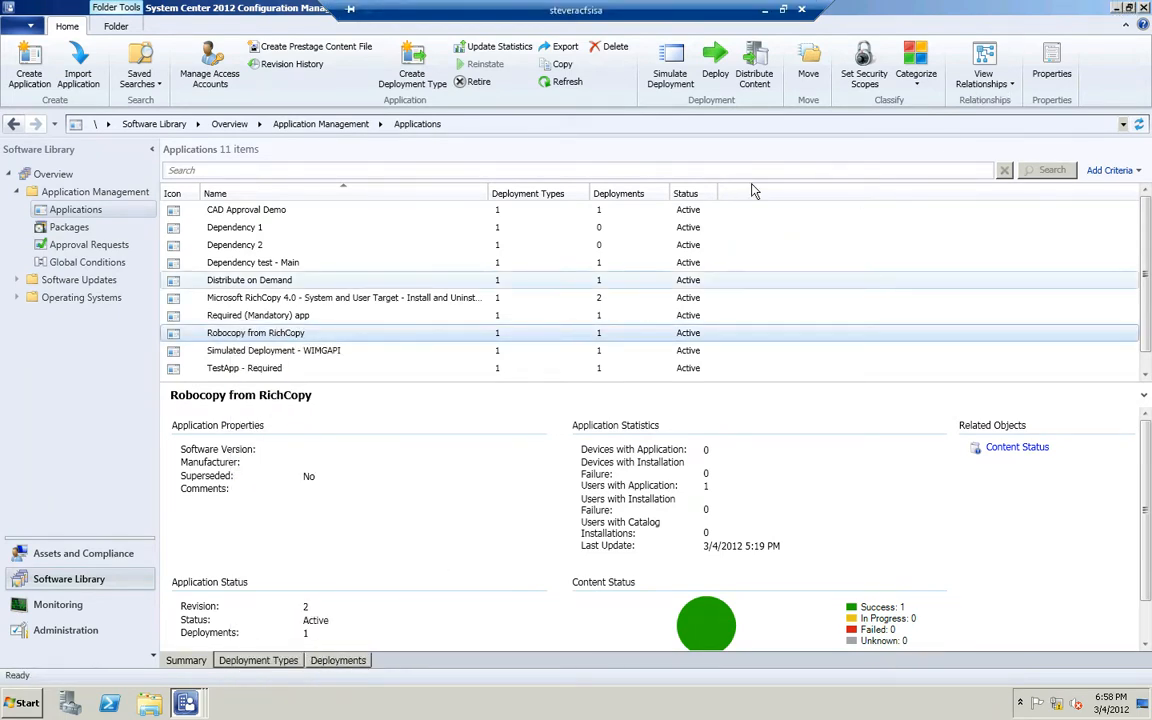
left_click(1117, 9)
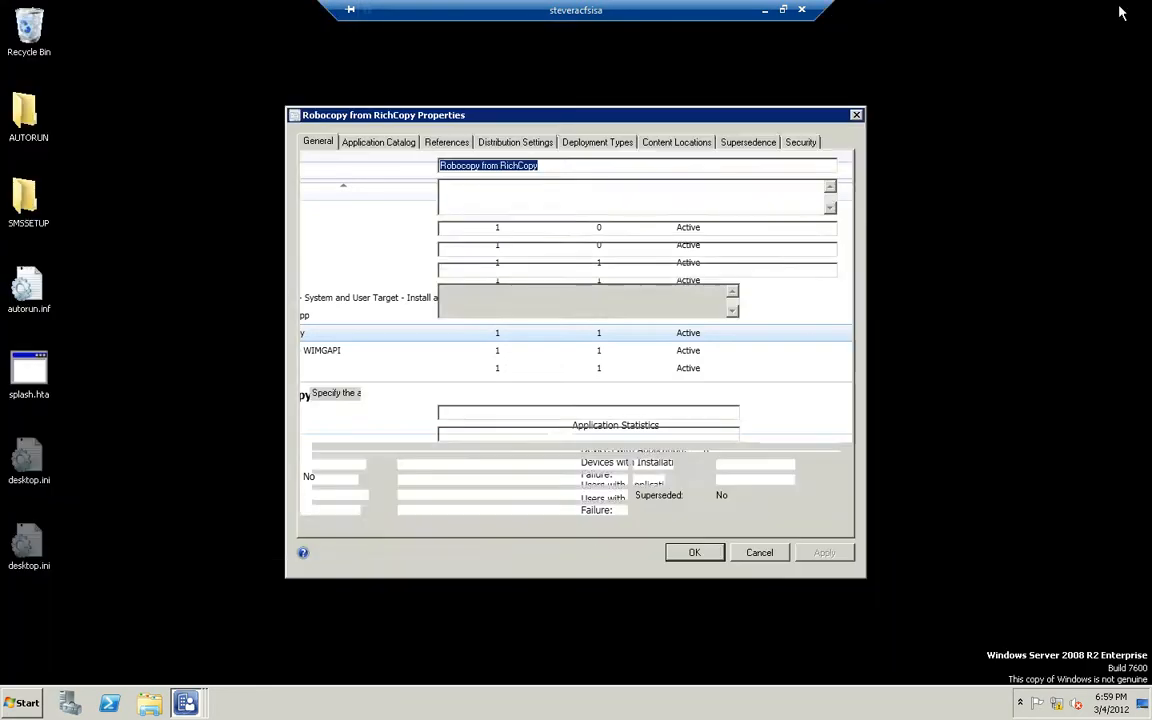
left_click(740, 142)
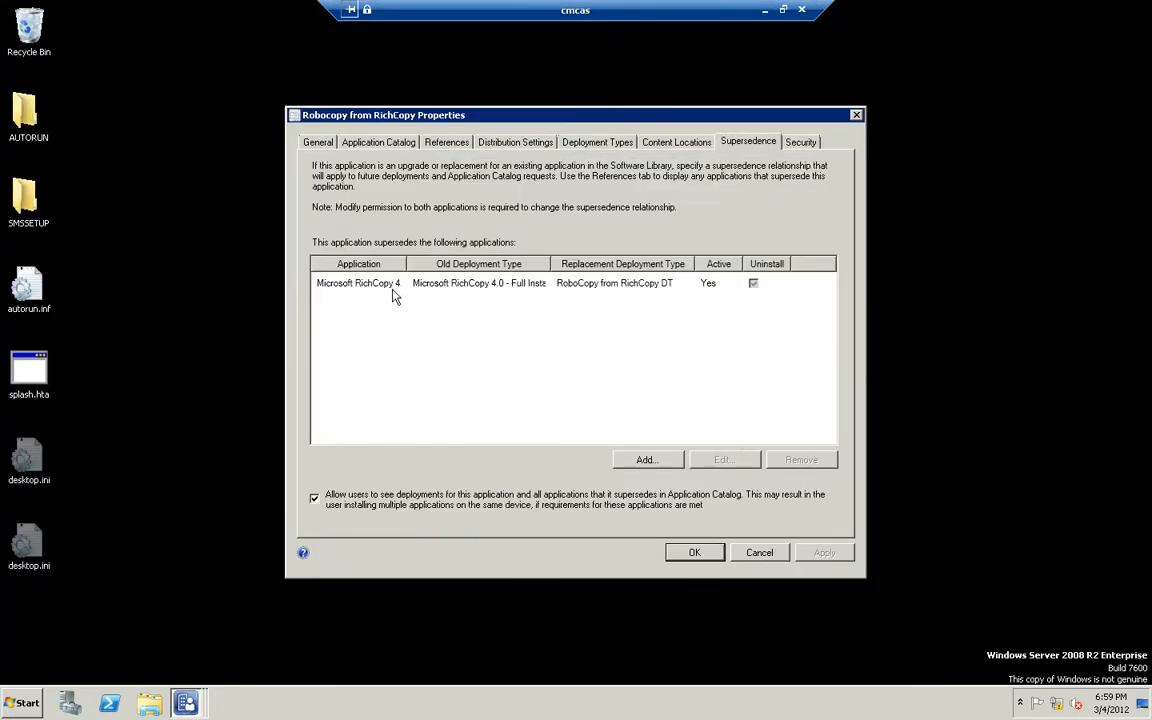
left_click(350, 285)
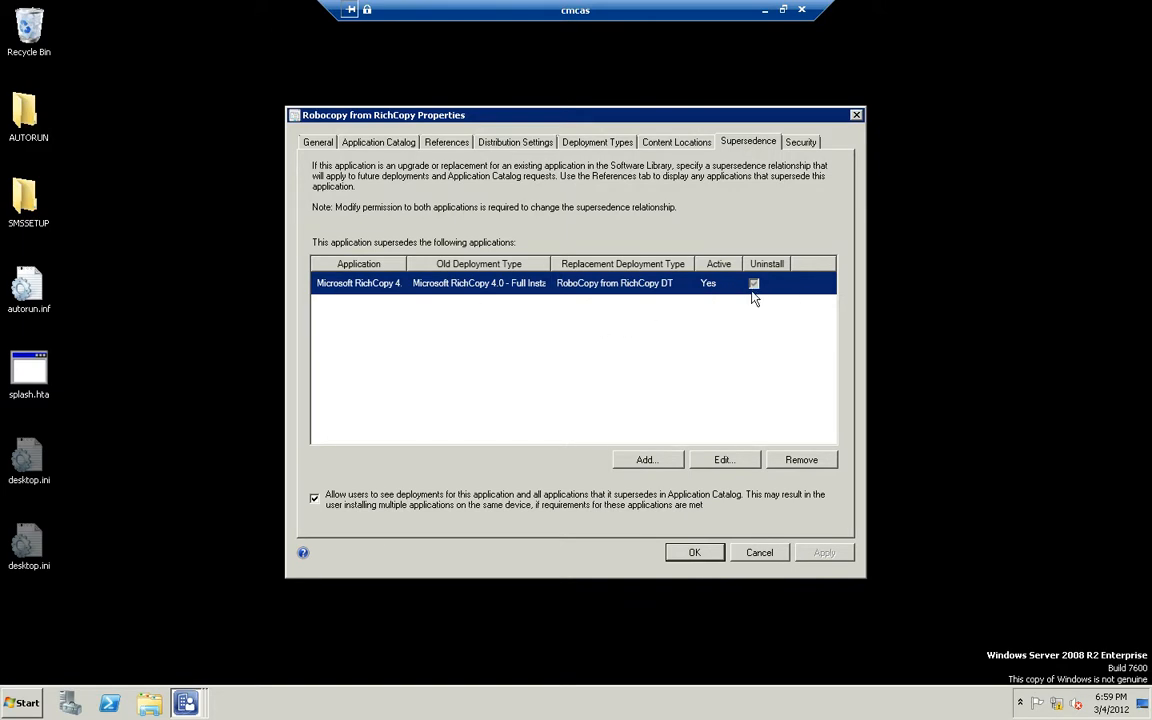
- Try a new supersedence relationship for Simulated Deployment - WIMGAPI, inspect its replacement deployment type choices, and dismiss the open properties windows
left_click(645, 460)
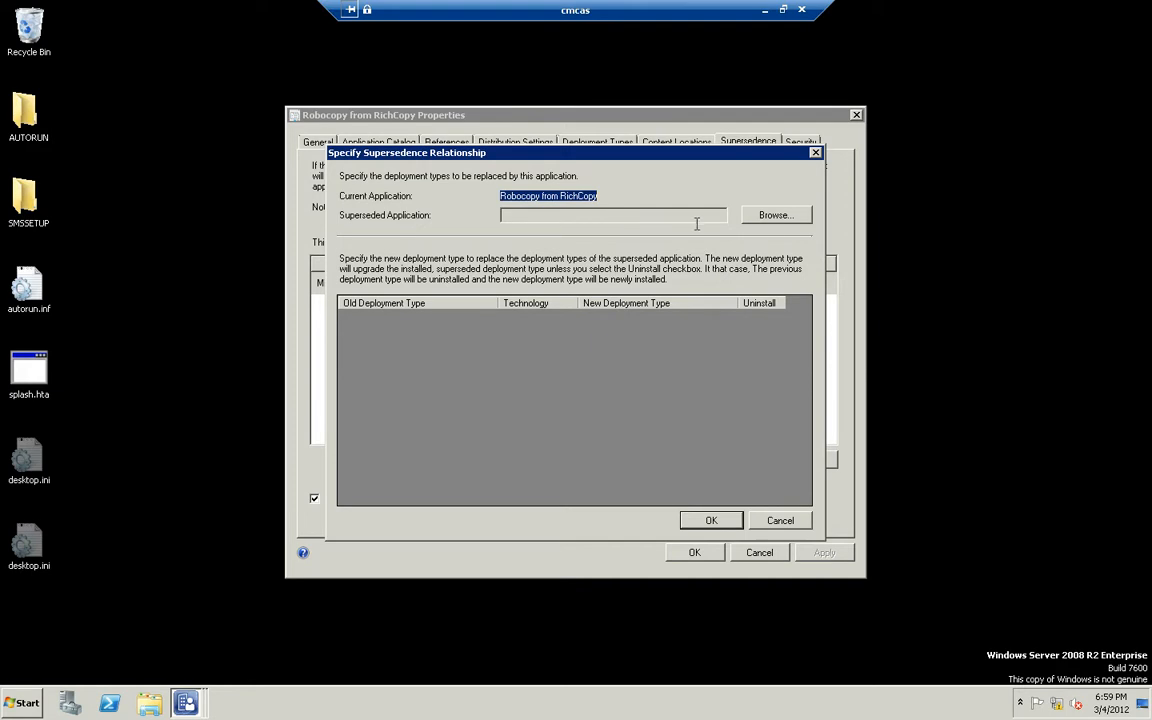
left_click(775, 215)
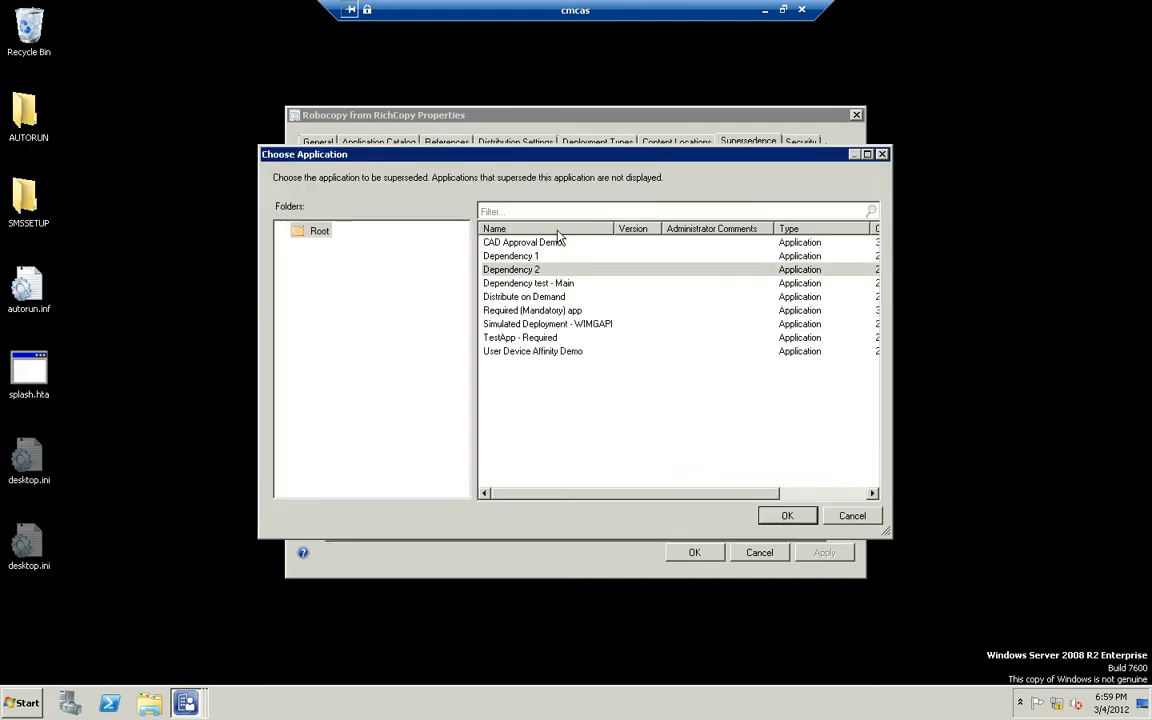
left_click(528, 325)
left_click(787, 515)
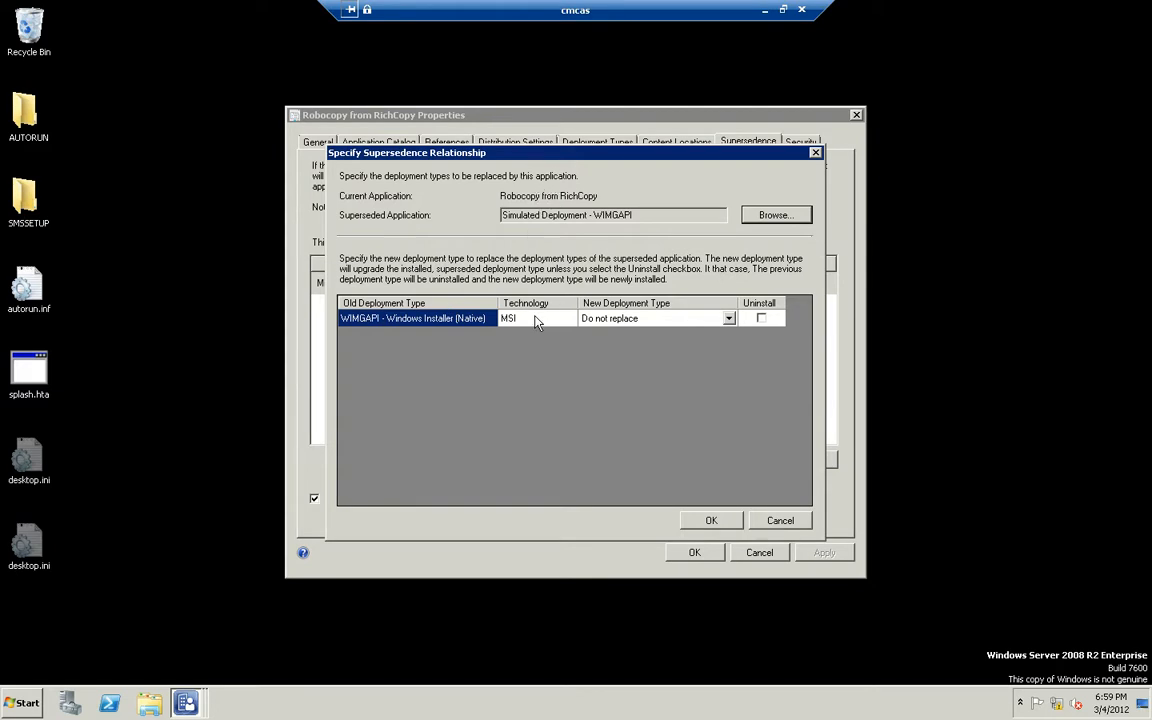
left_click(594, 320)
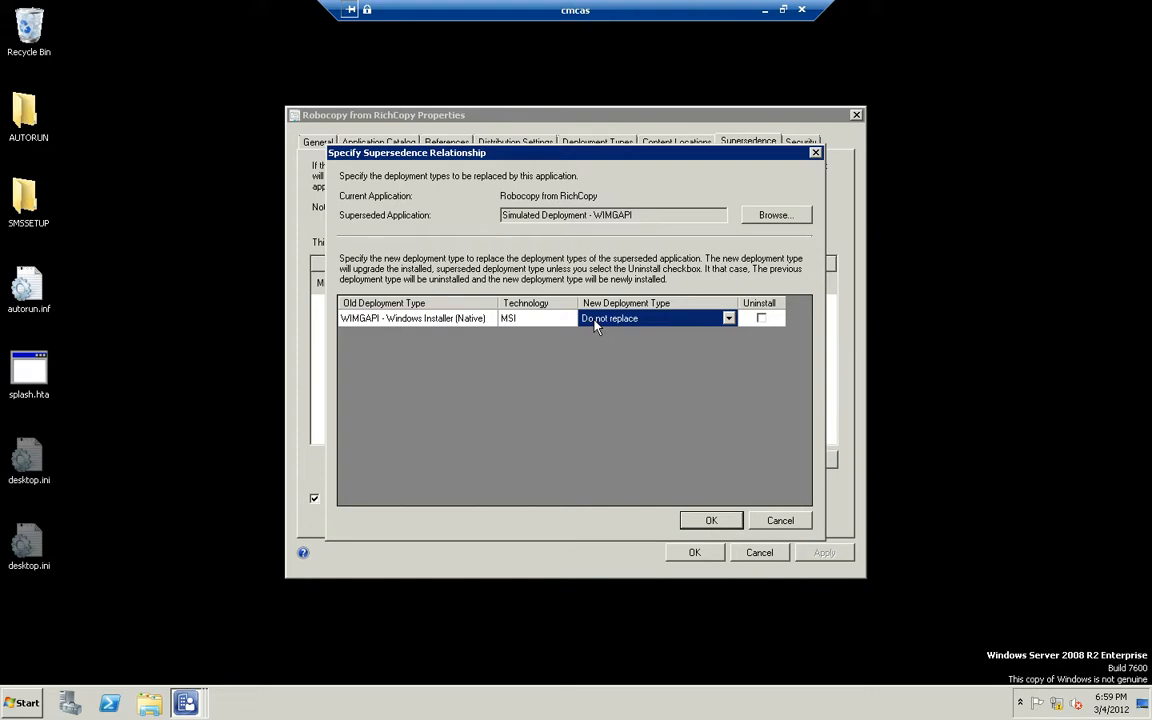
left_click(729, 318)
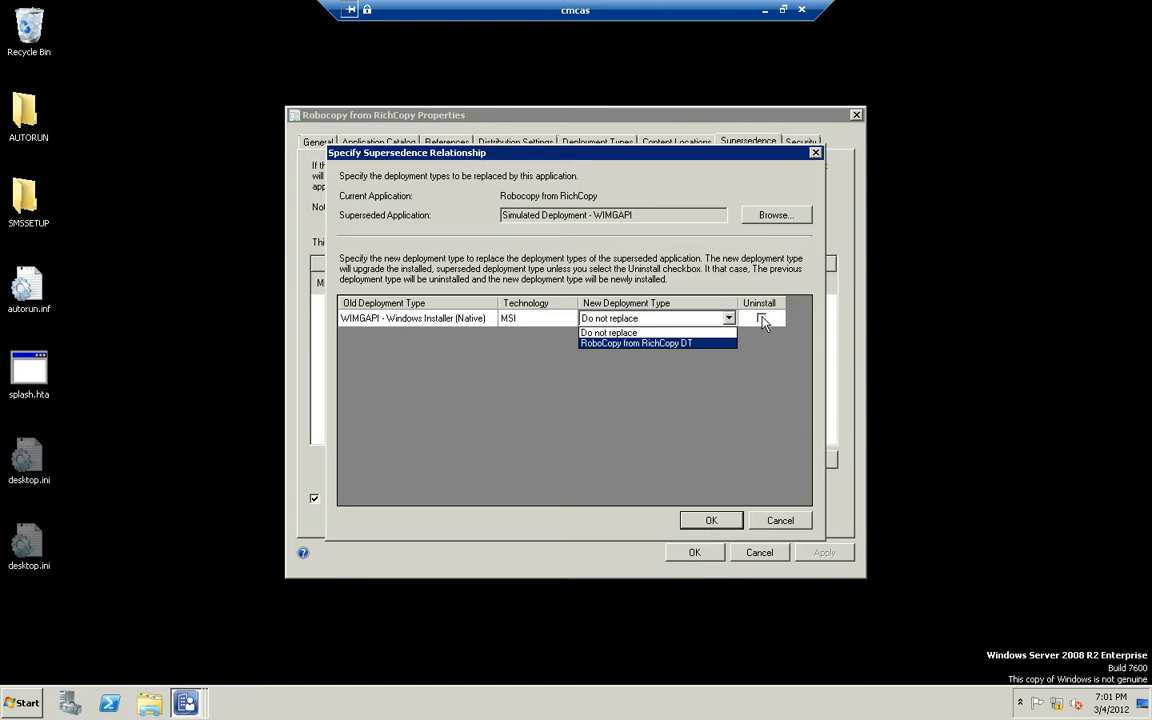
left_click(783, 525)
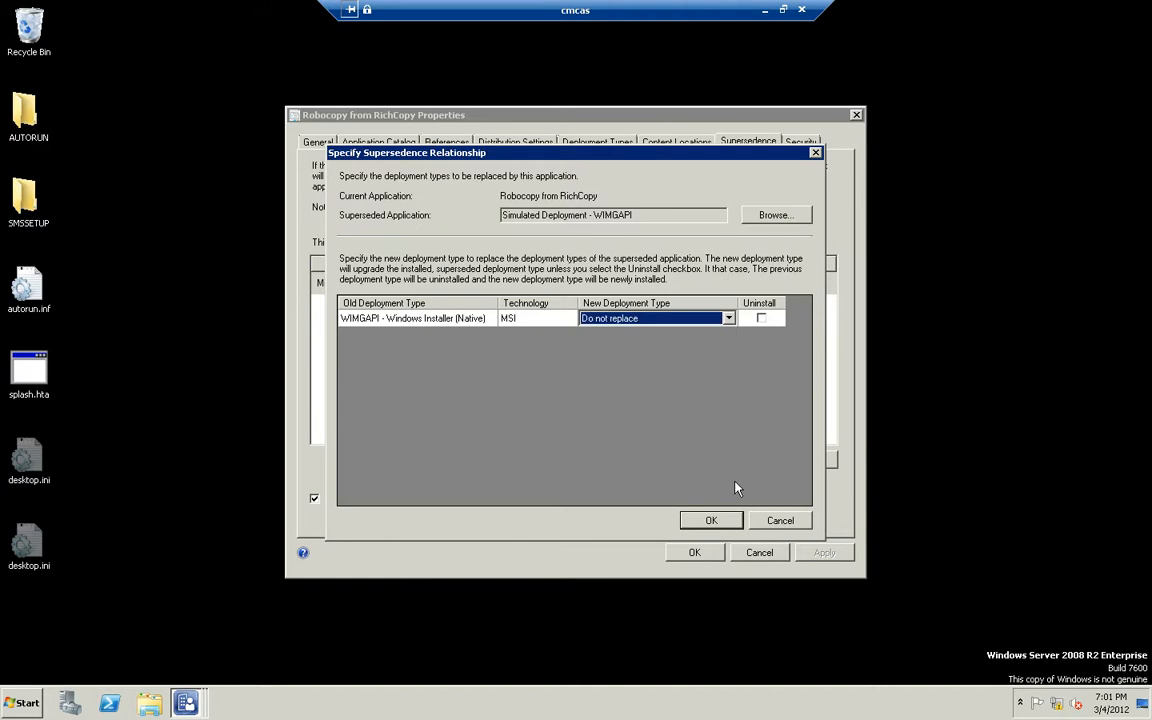
left_click(781, 523)
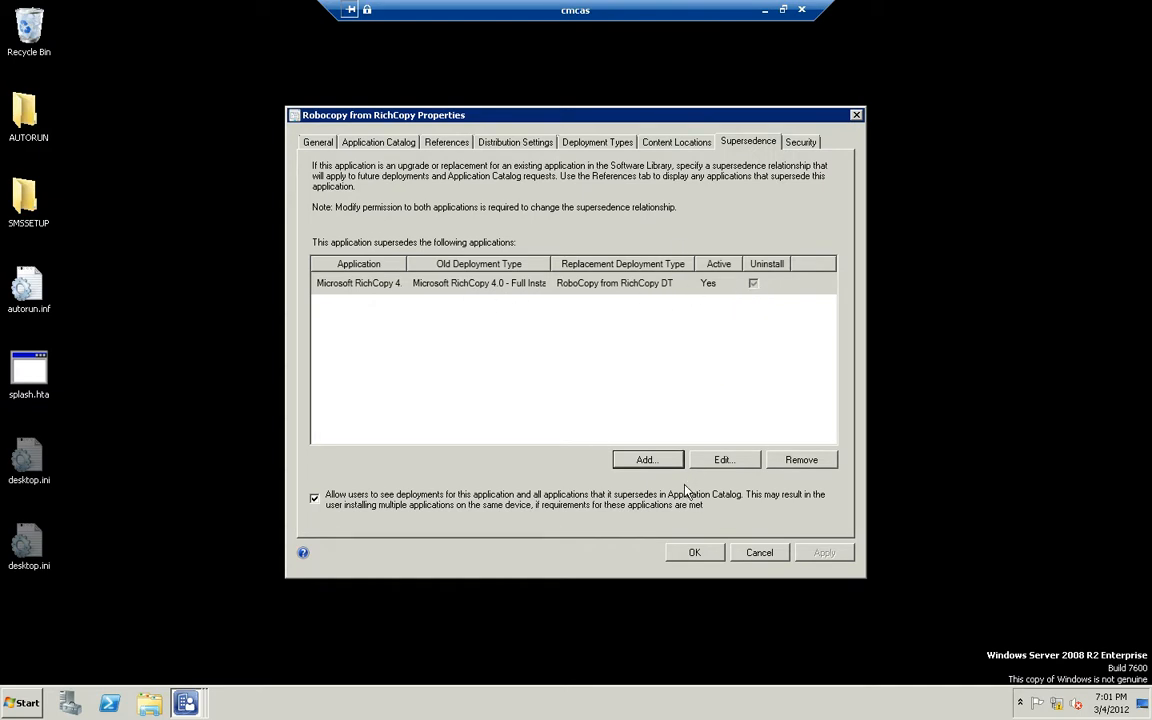
left_click(692, 555)
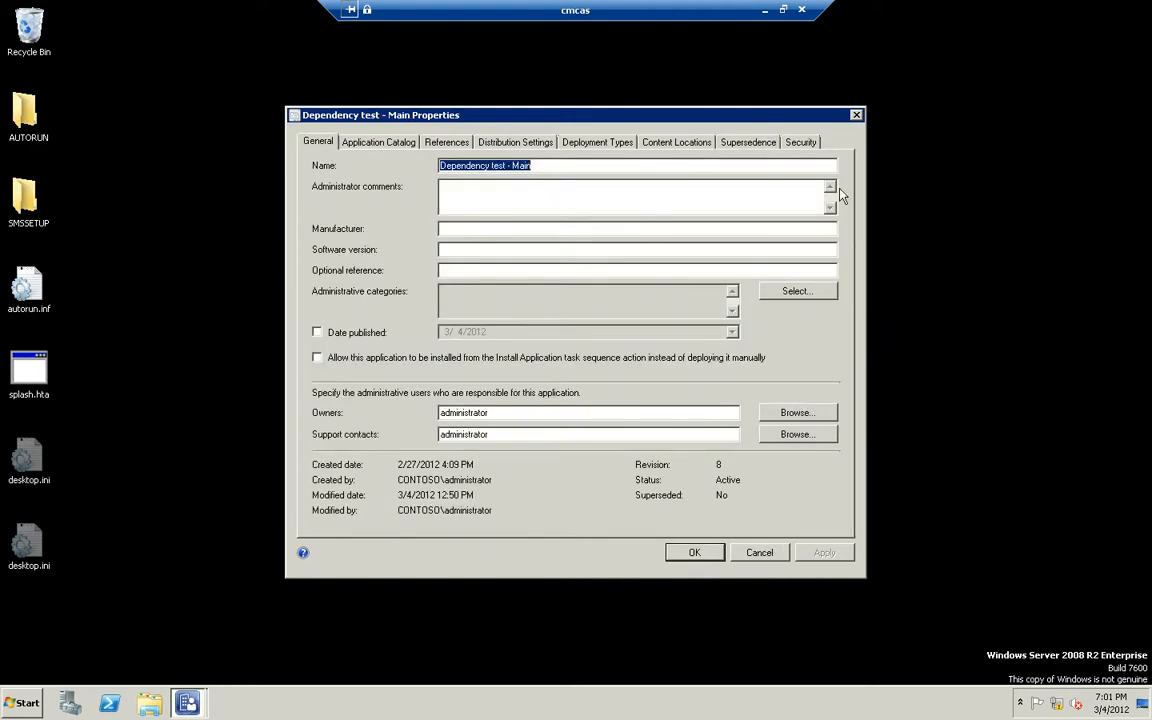
left_click(760, 552)
- View the supersedence relationship diagram of the Robocopy from RichCopy application
left_click(186, 694)
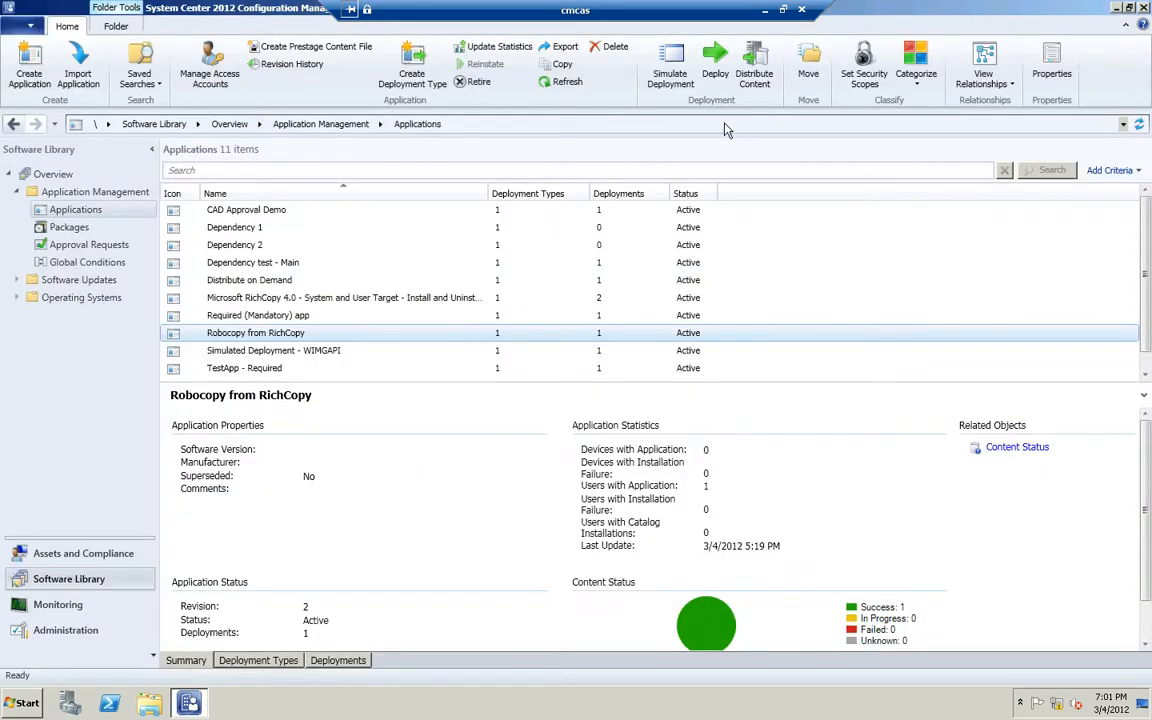
left_click(984, 72)
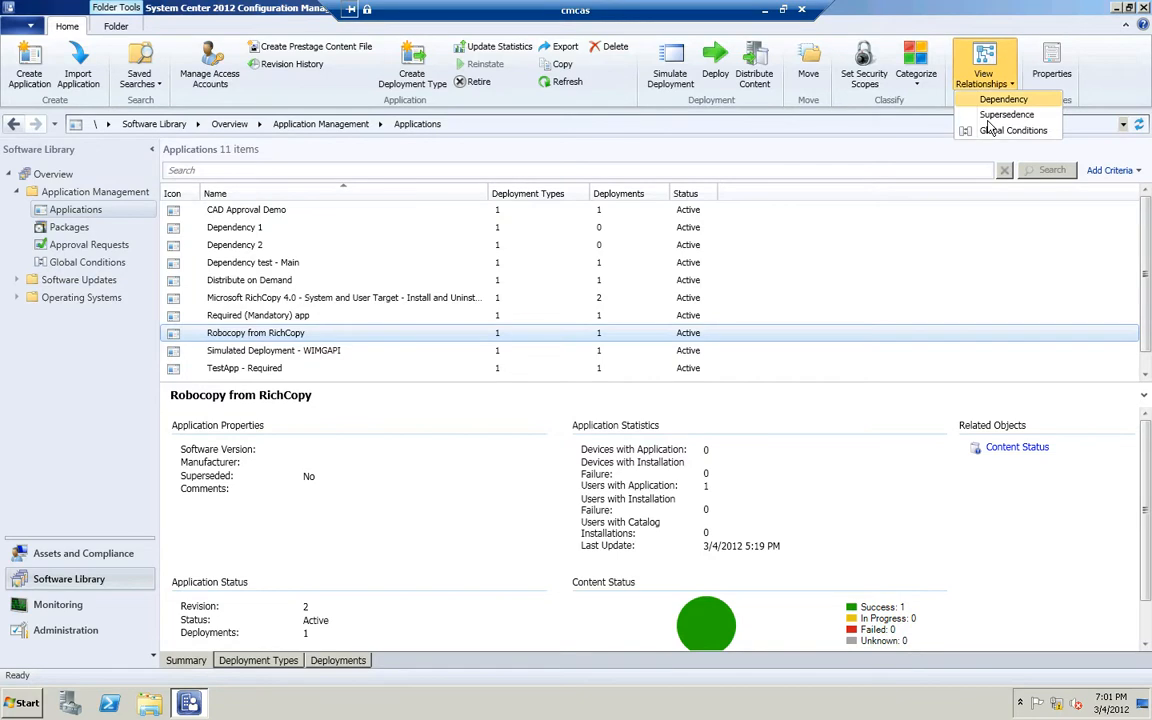
left_click(990, 117)
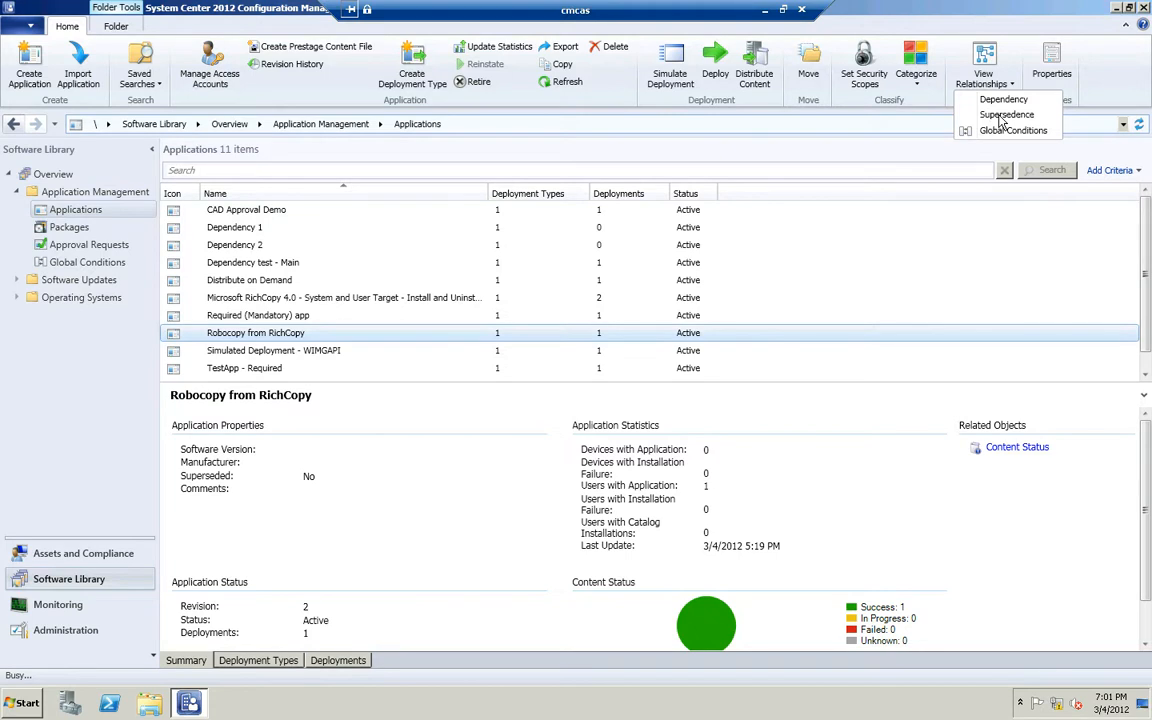
left_click(1003, 116)
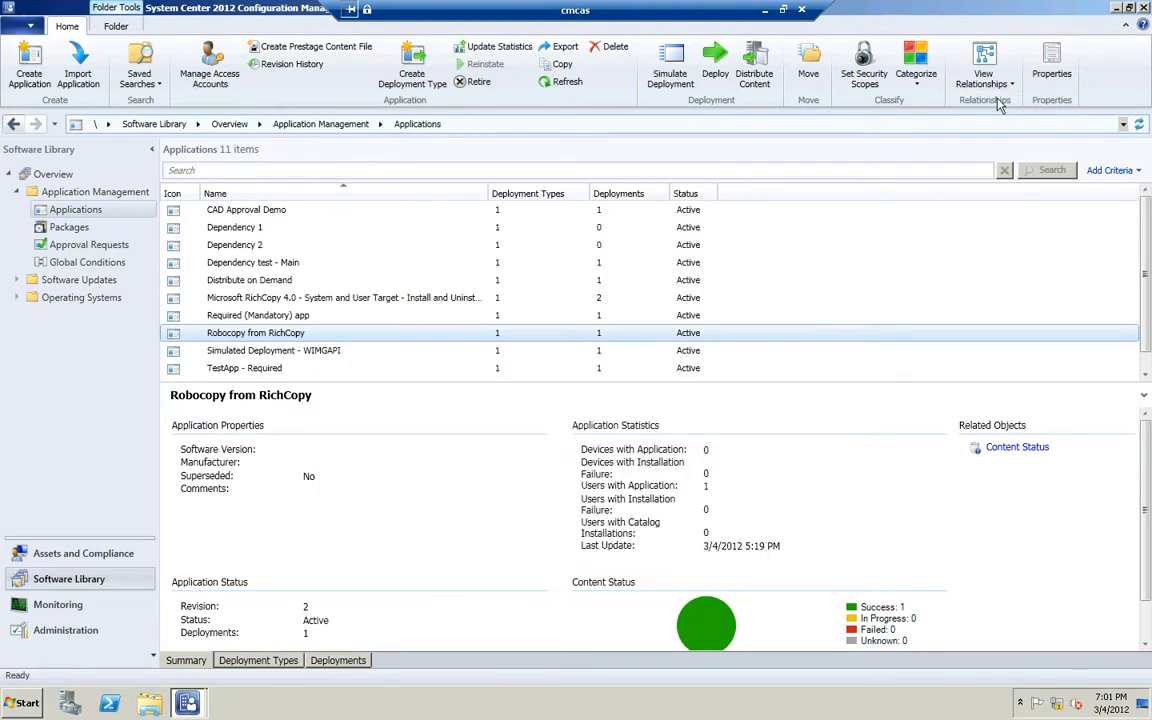
left_click(1114, 9)
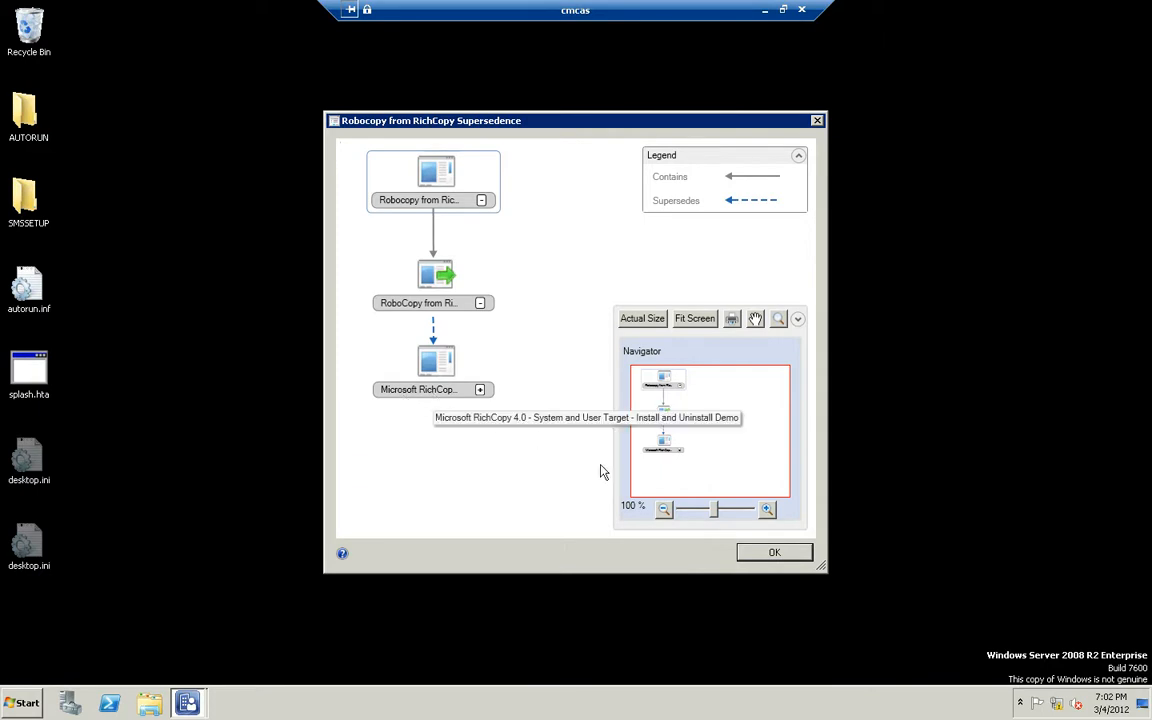
left_click(772, 552)
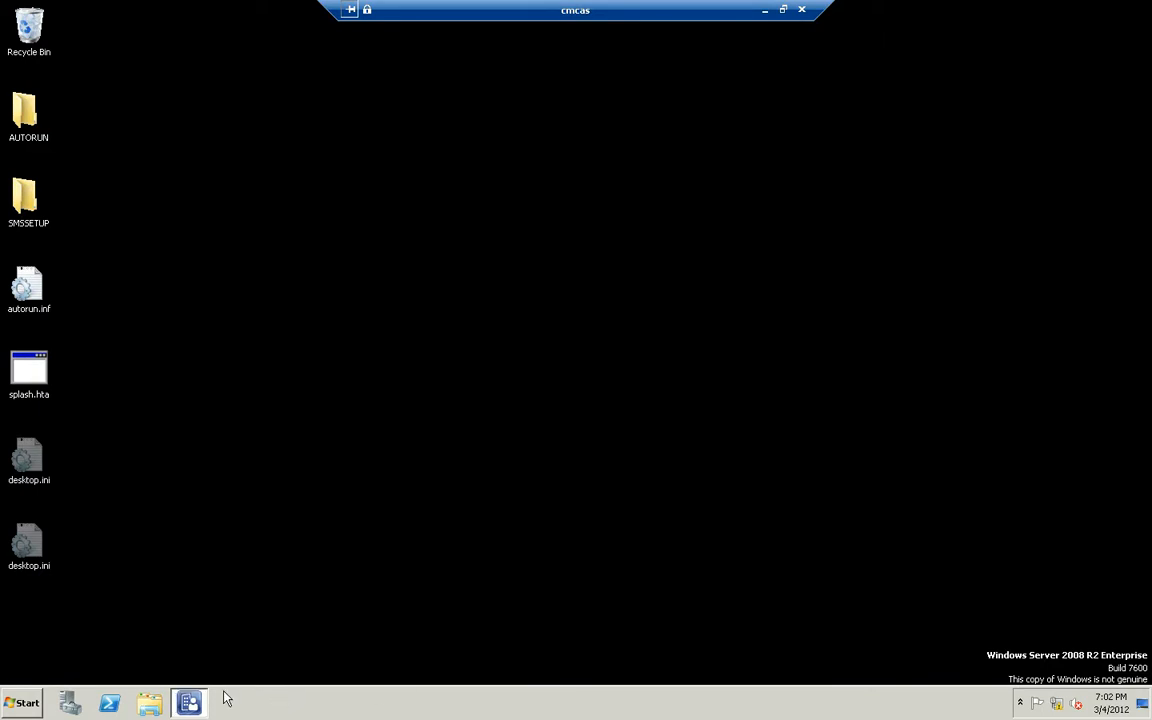
- Switch to the cmclt1 remote session and install Microsoft RichCopy 4.0 from Software Center
left_click(765, 12)
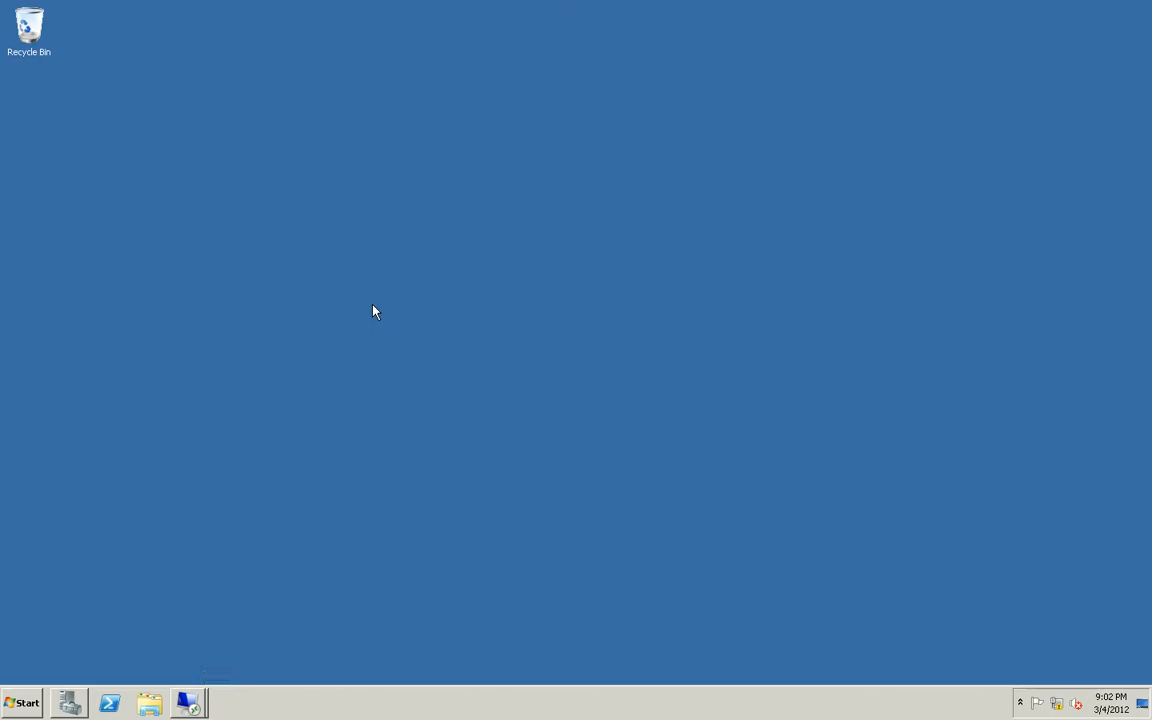
left_click(190, 703)
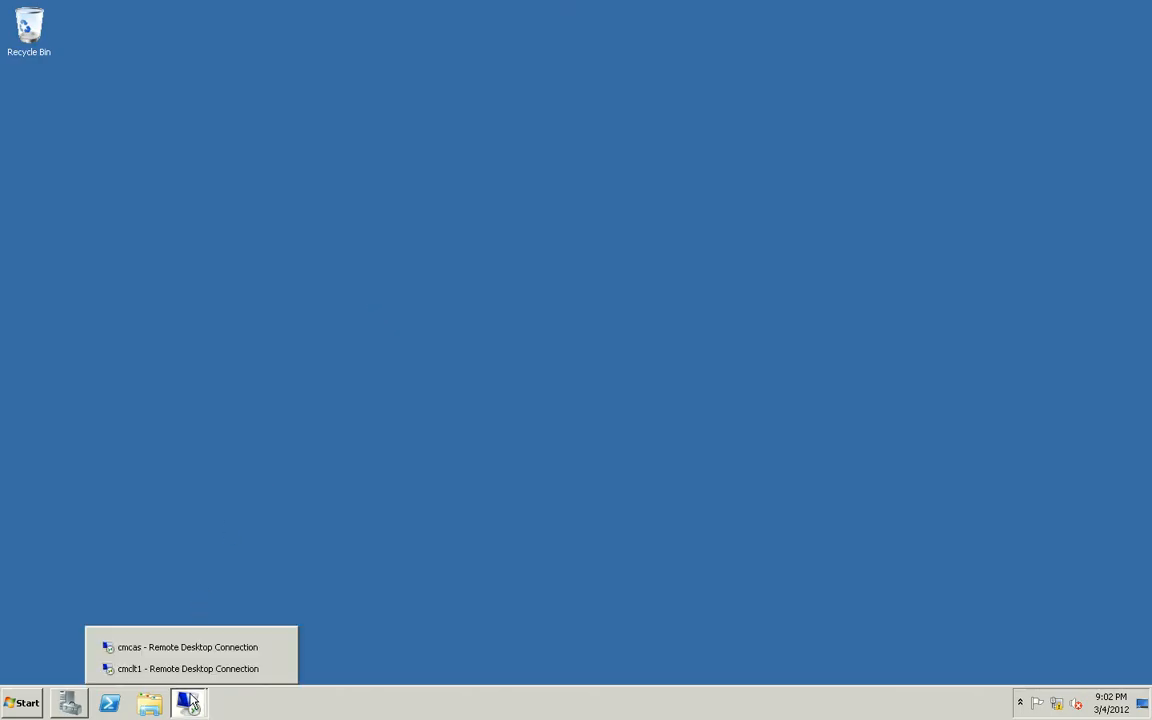
left_click(172, 668)
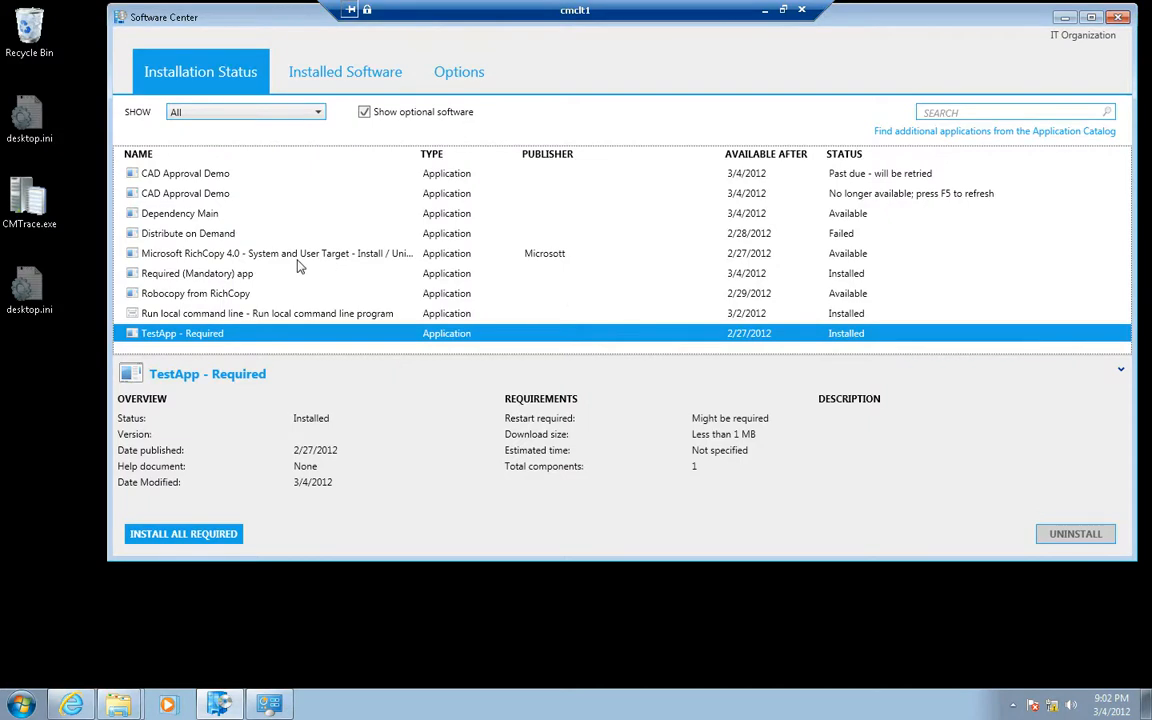
left_click(285, 254)
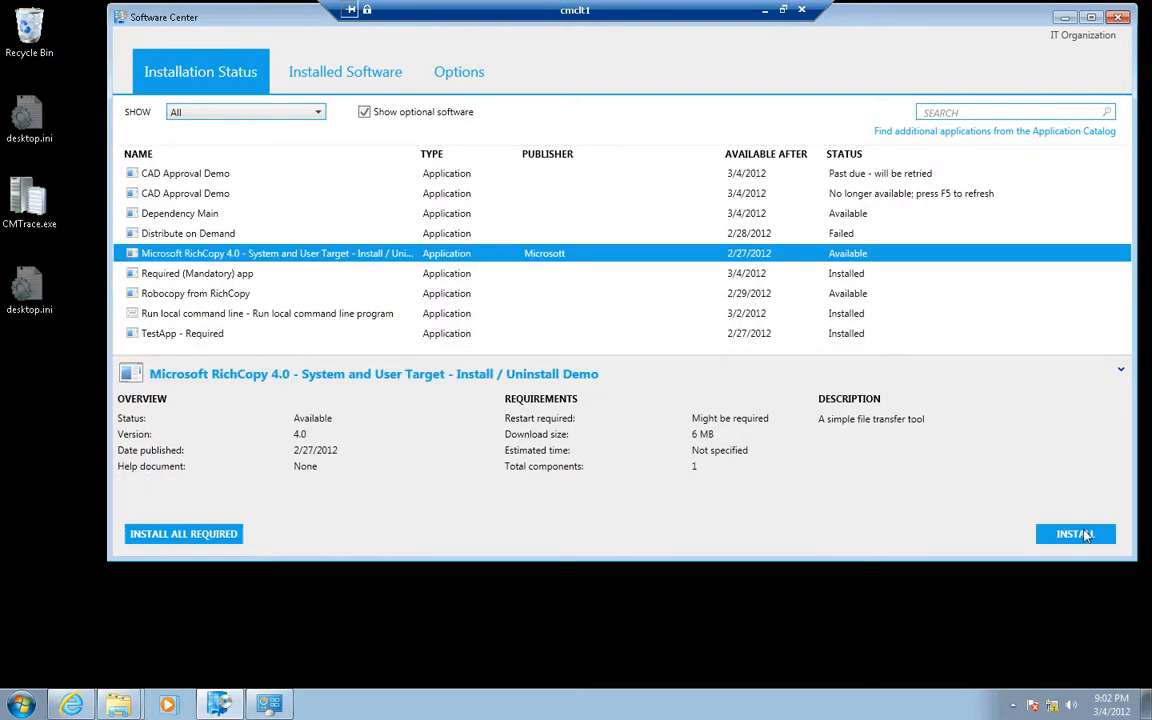
left_click(1083, 535)
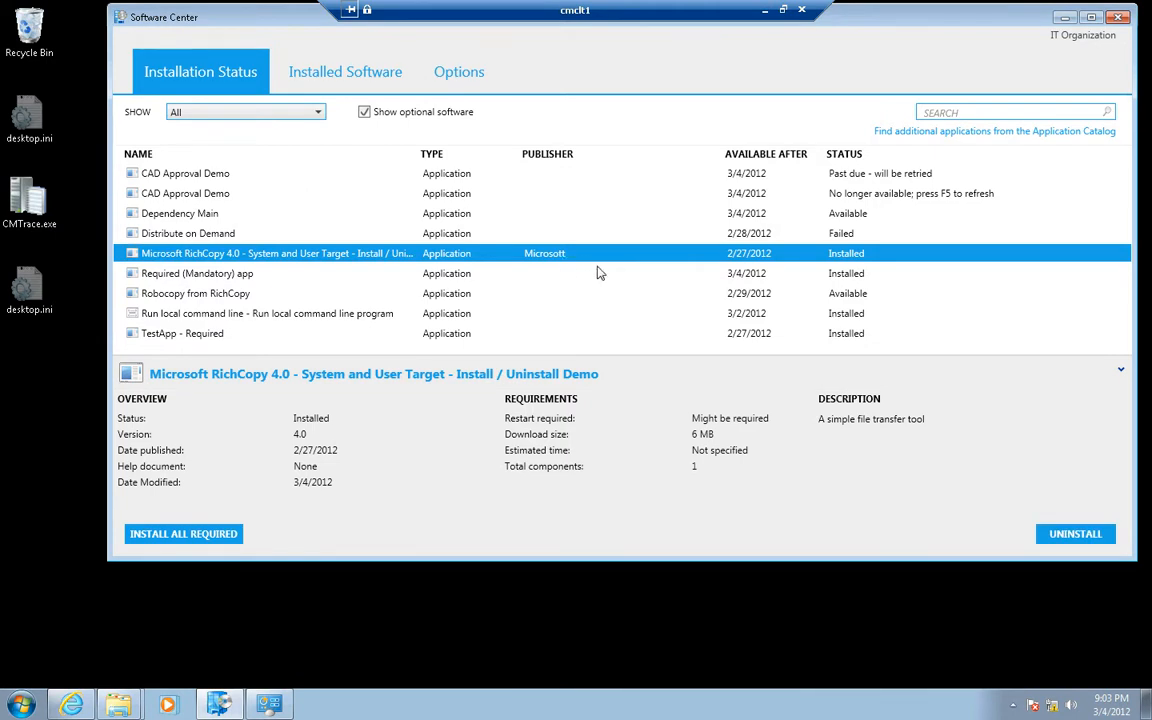
- Refresh the software list and view the details of Robocopy from RichCopy
key("F5")
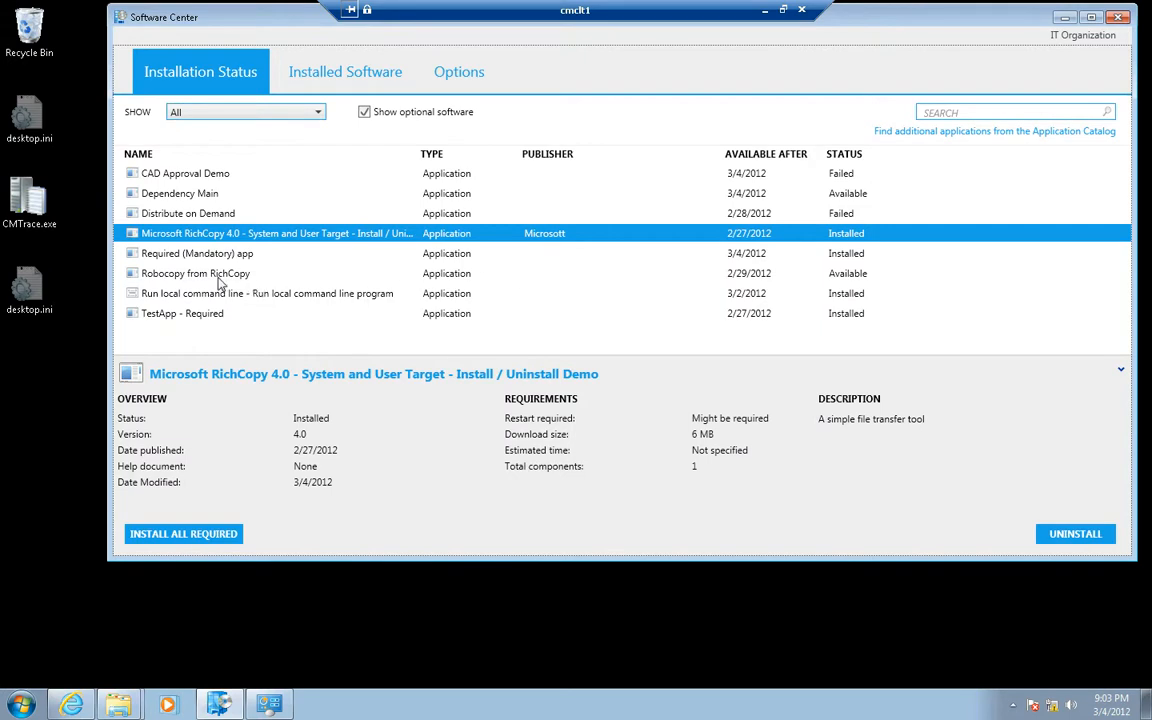
left_click(851, 276)
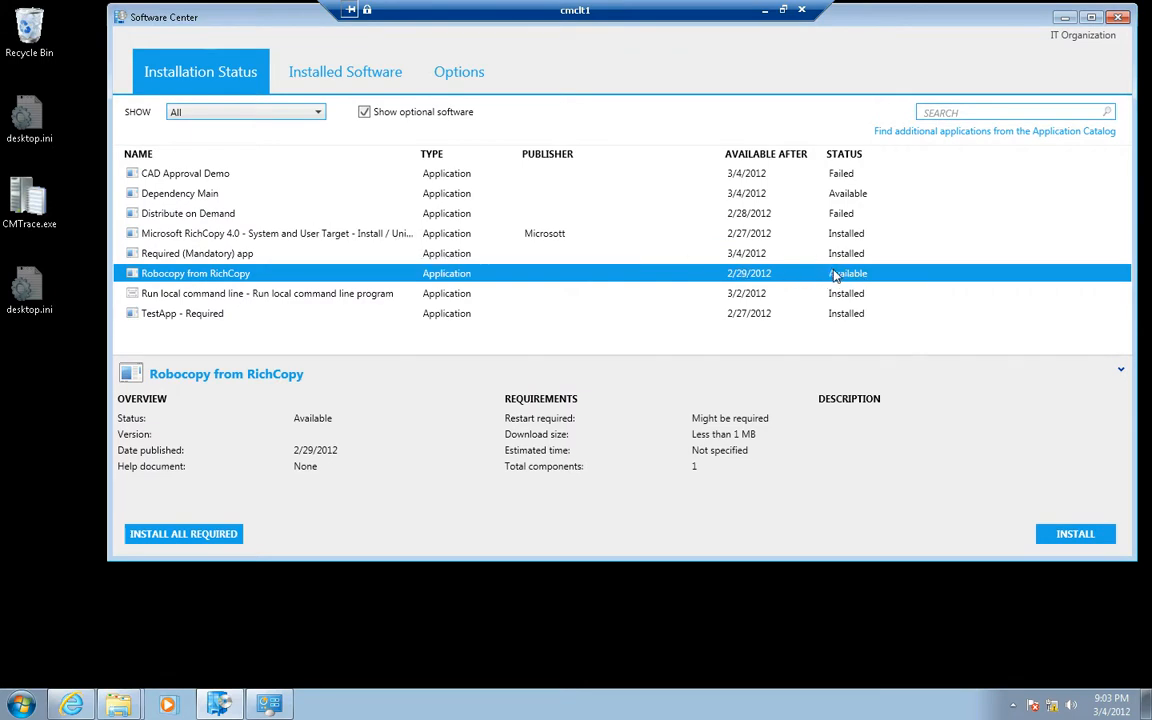
- Switch to the cmcas remote session and review the deployment settings of the Robocopy from RichCopy deployment to All Systems
left_click(765, 11)
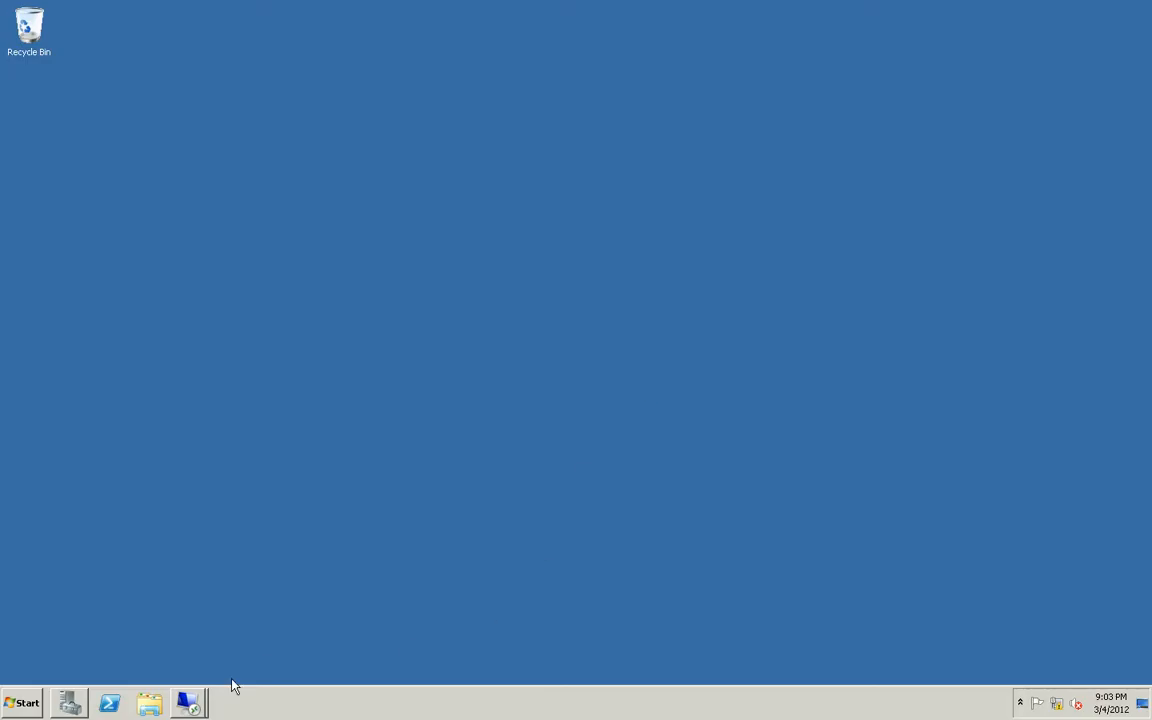
mouse_move(183, 692)
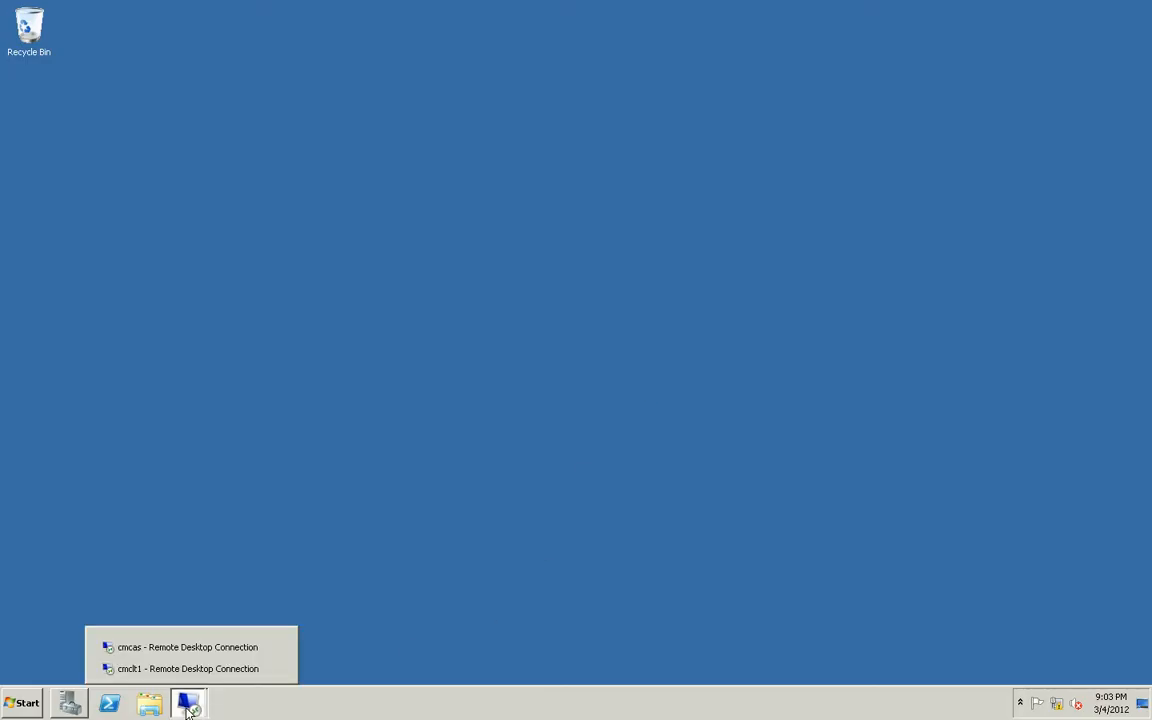
left_click(180, 648)
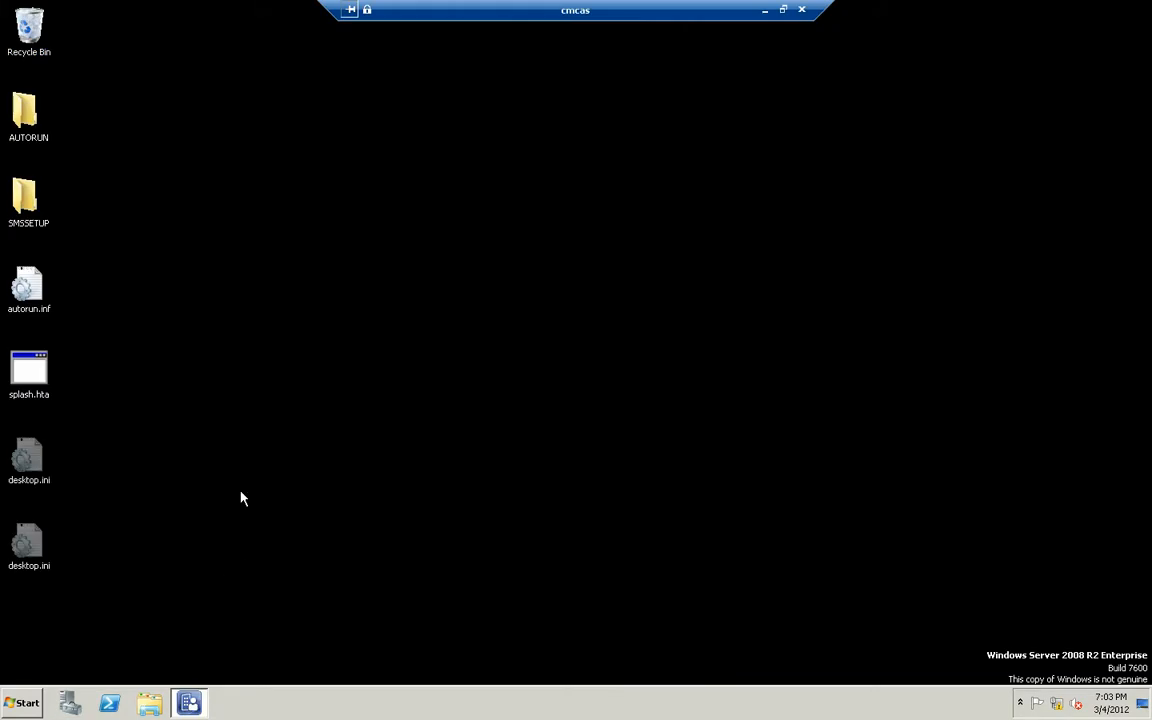
left_click(190, 704)
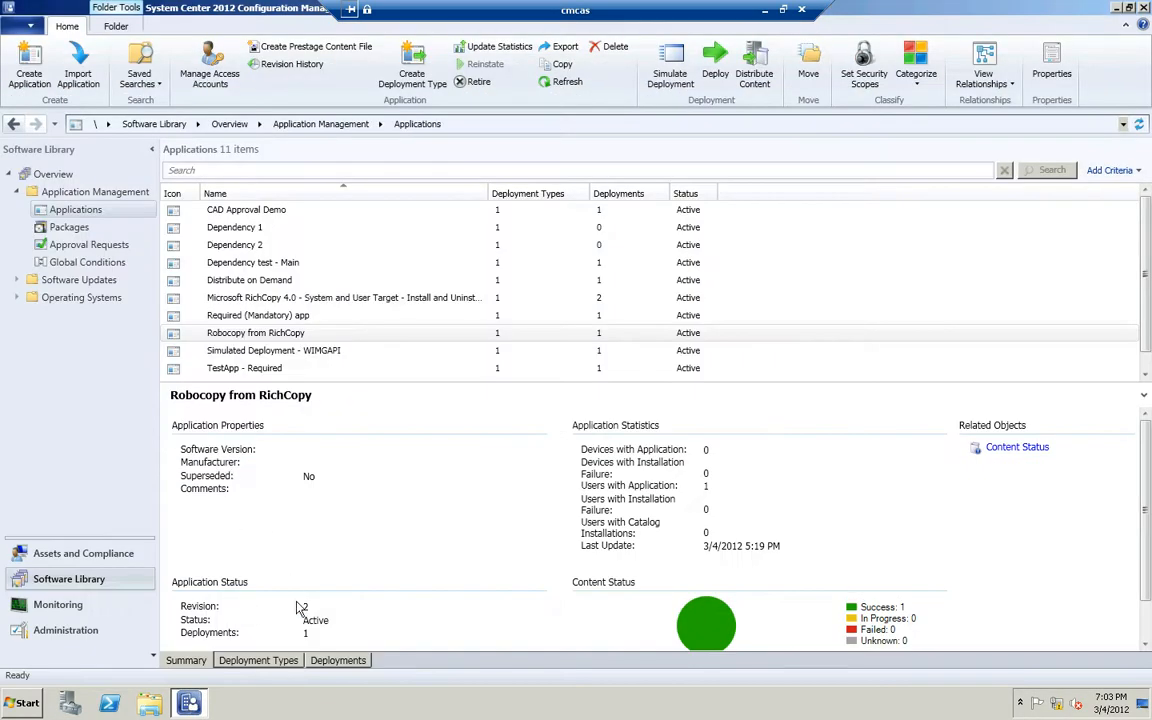
left_click(338, 660)
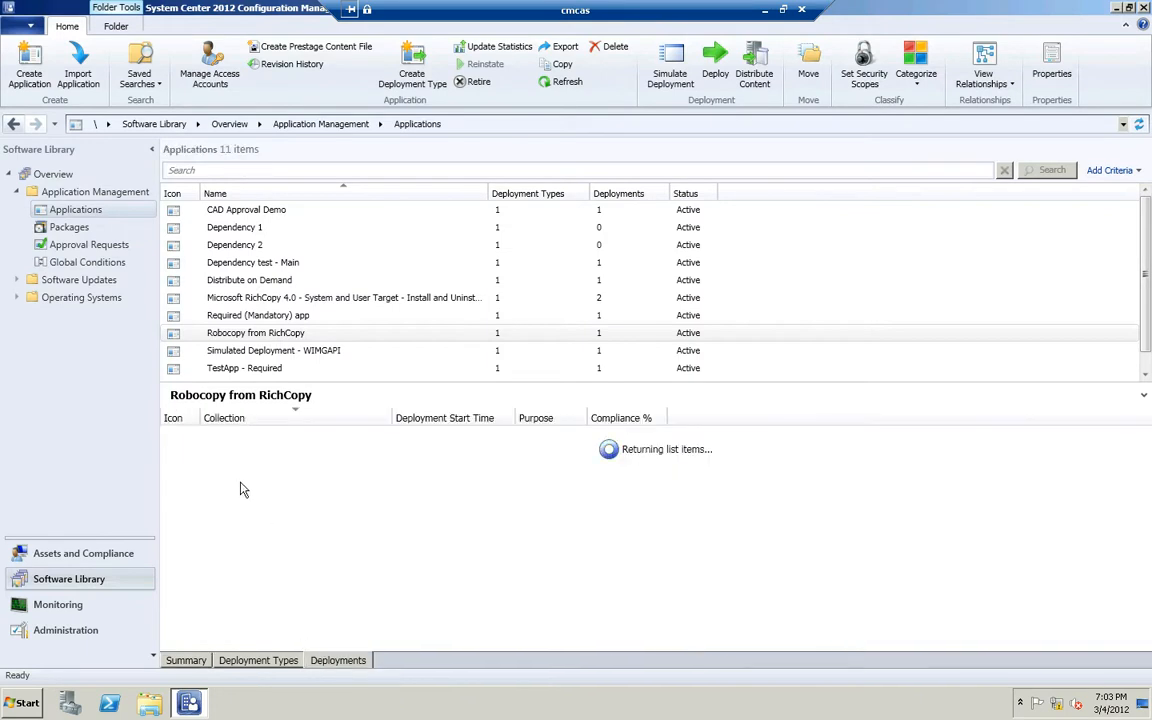
left_click(237, 444)
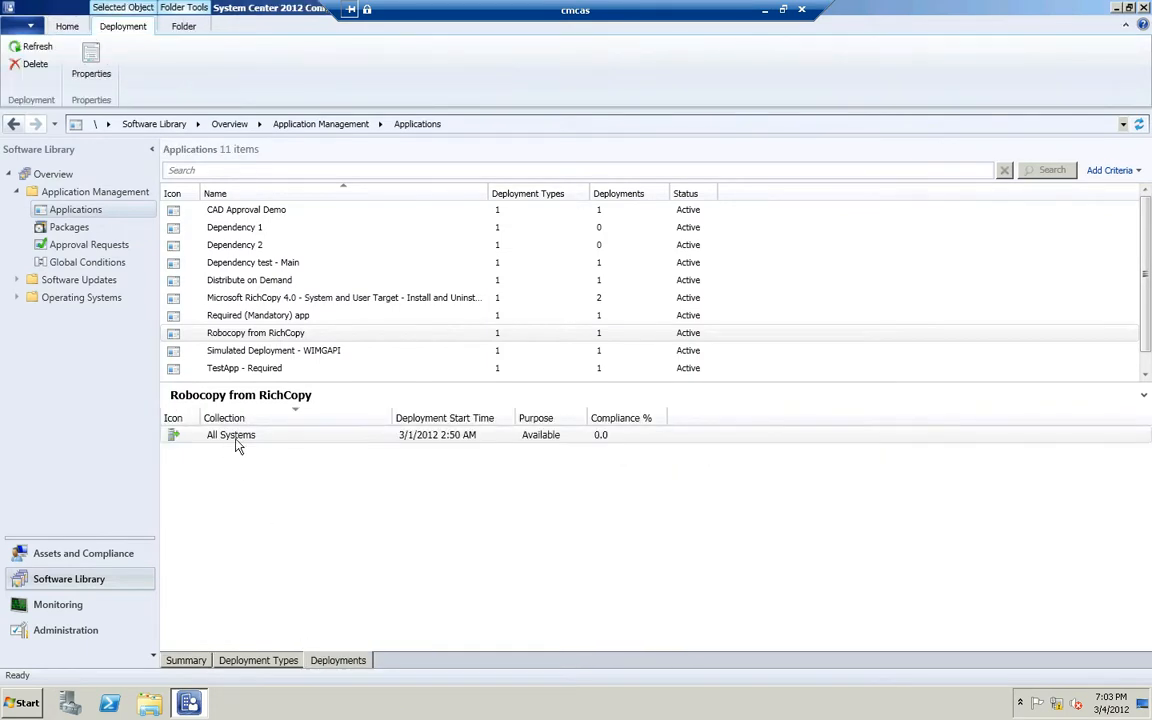
left_click(237, 444)
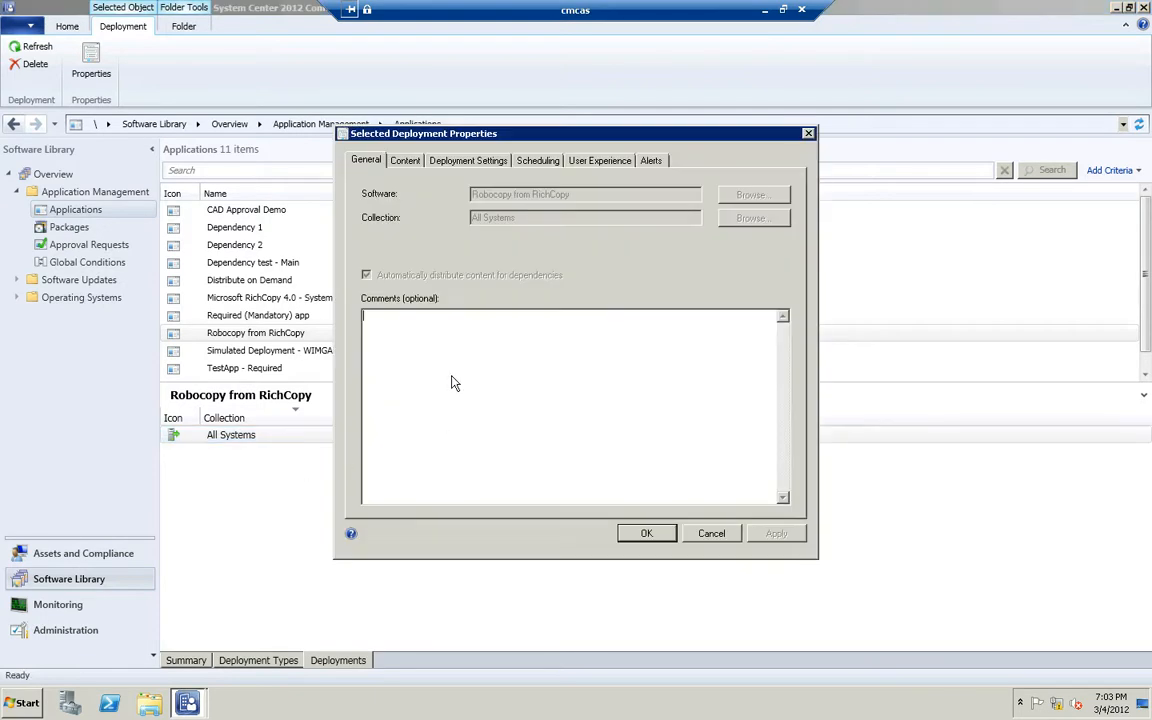
left_click(445, 163)
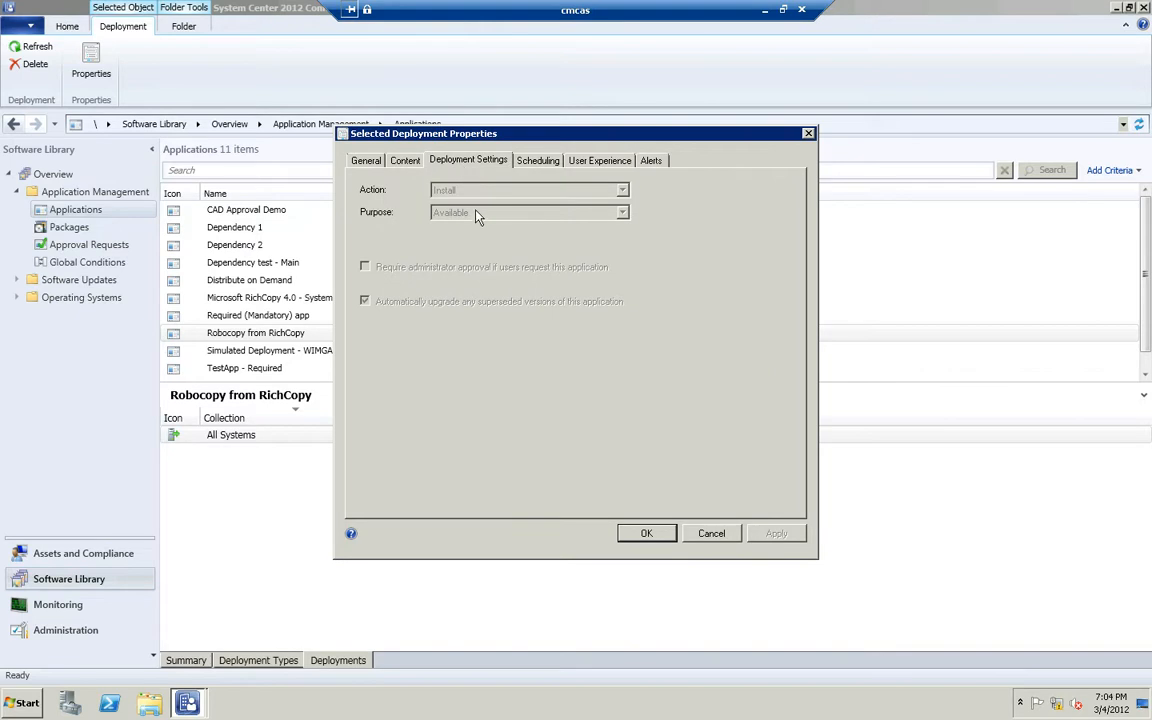
- Review the scheduling of the Robocopy from RichCopy deployment and close its properties without changes
left_click(540, 165)
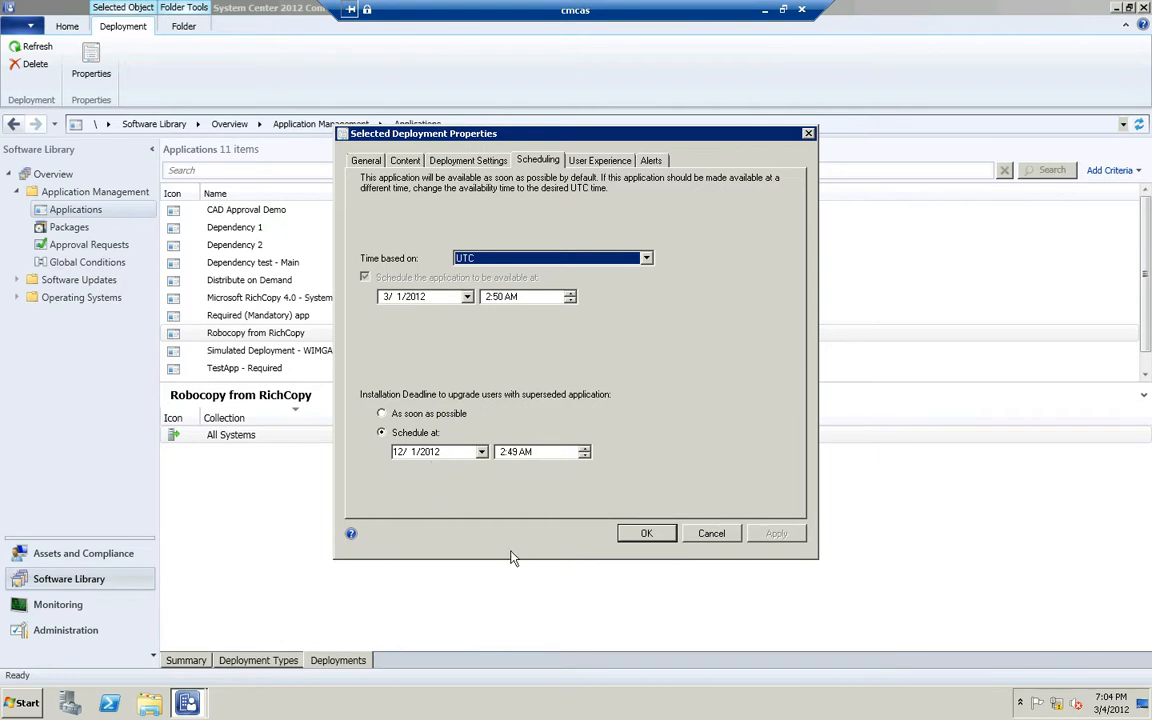
left_click(711, 534)
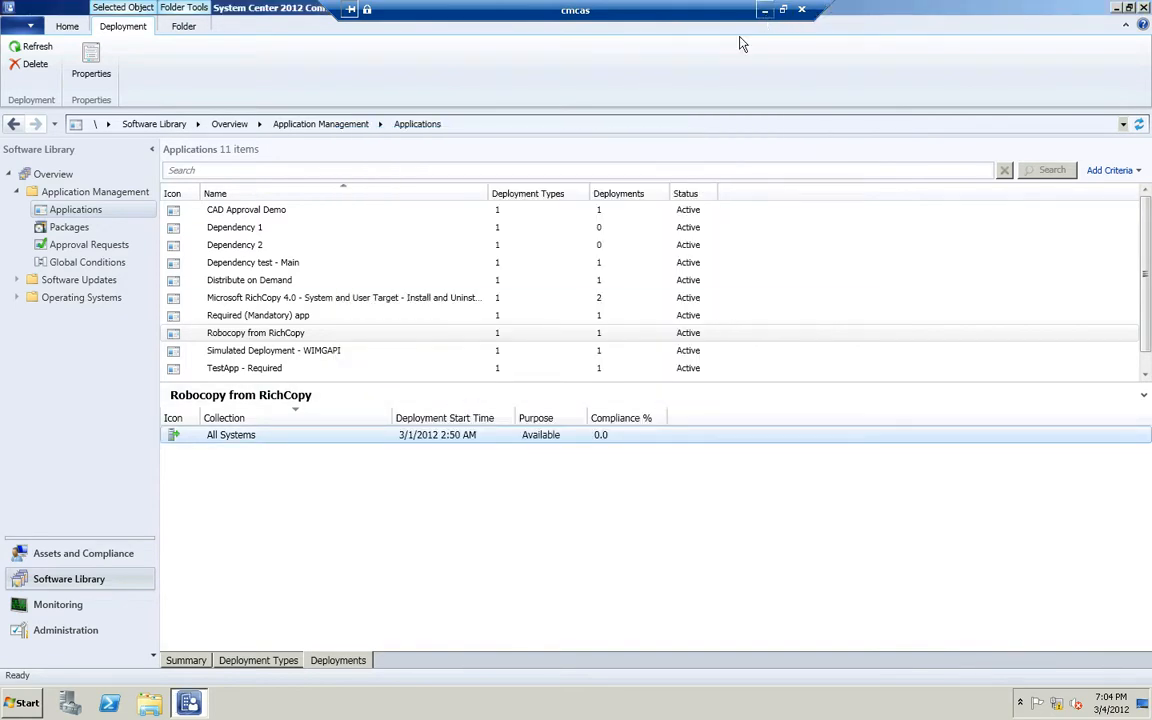
- Switch to the cmclt1 remote session and install Robocopy from RichCopy from Software Center
left_click(765, 10)
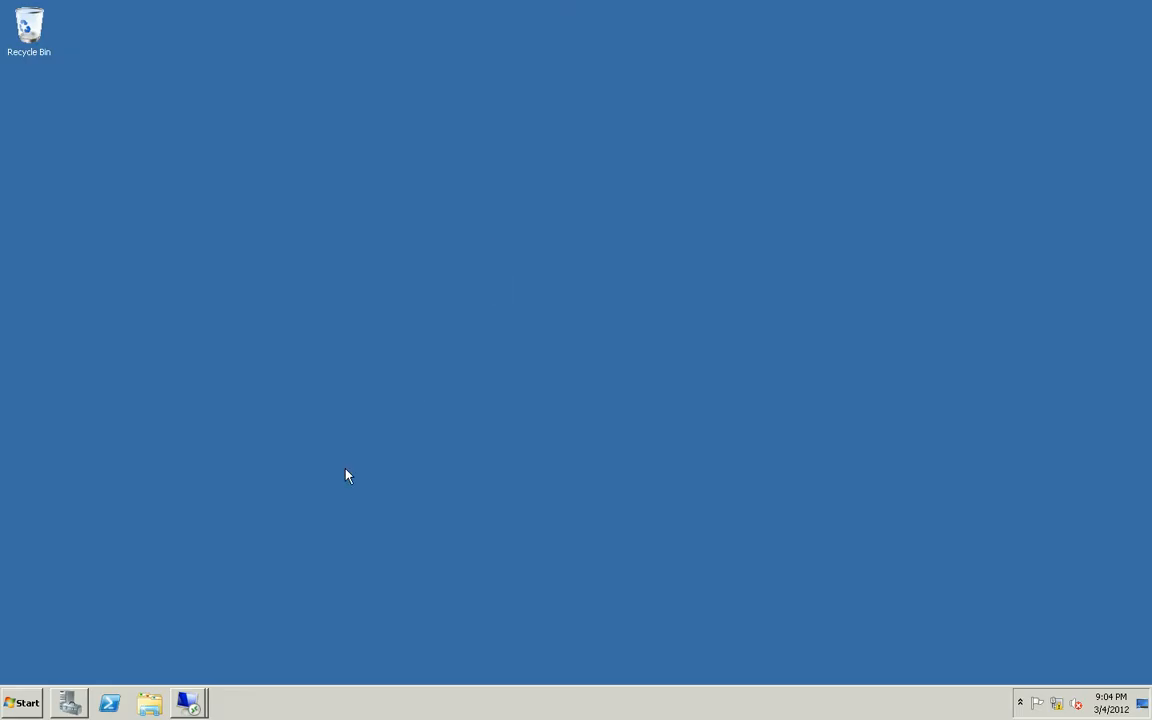
left_click(188, 702)
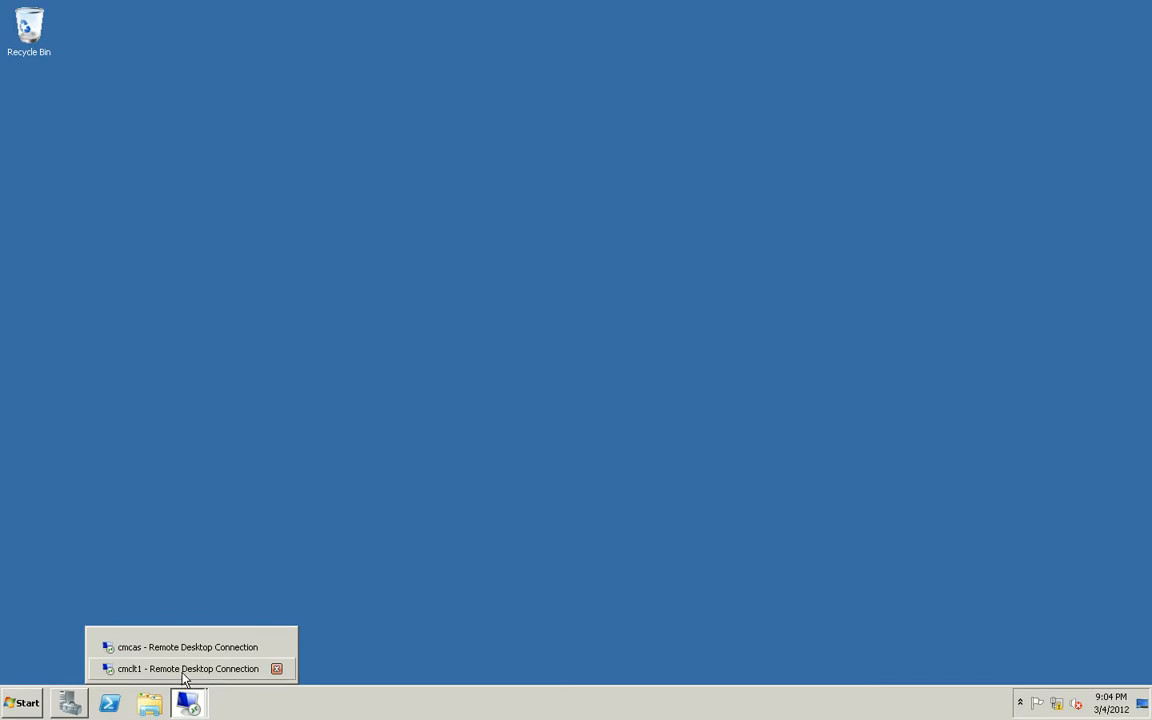
left_click(183, 668)
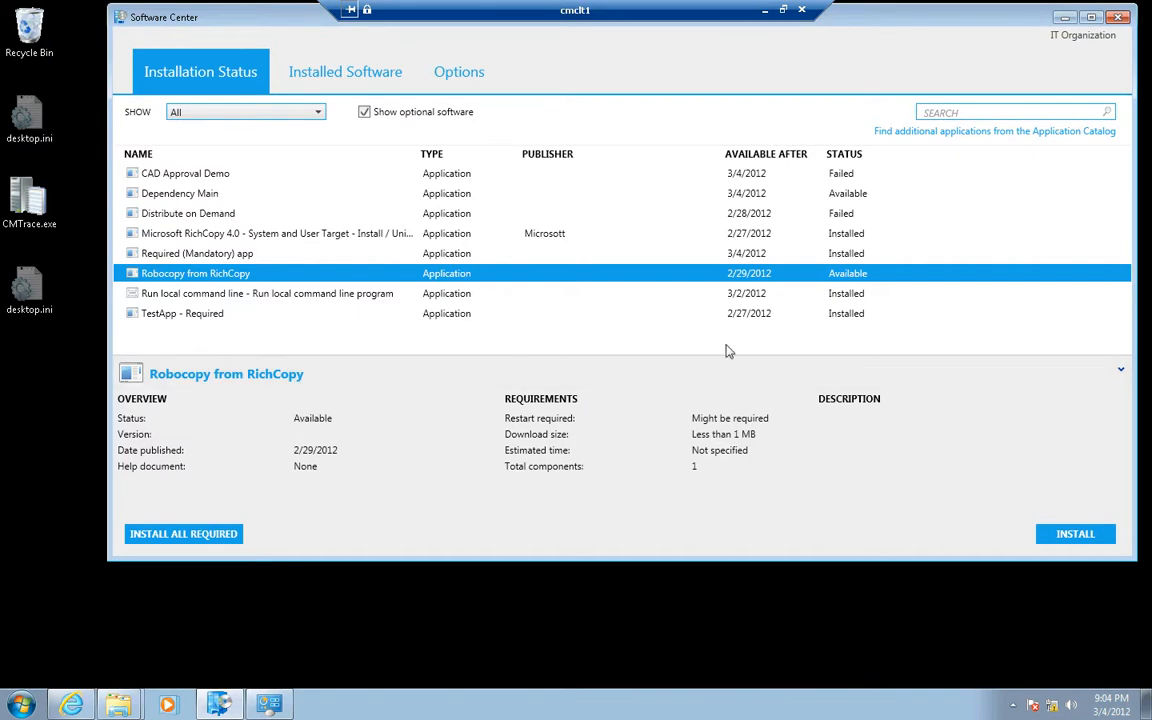
left_click(1061, 536)
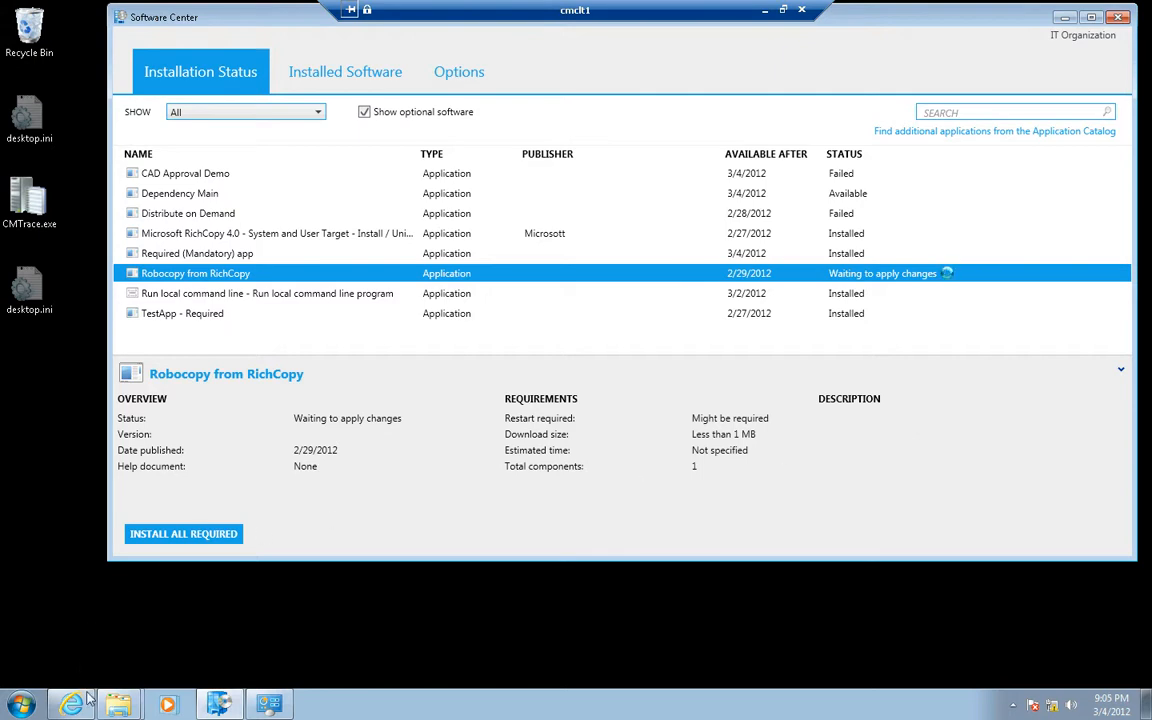
- Check the root of the client's C: drive for robocopy.exe alongside the Software Center status, and minimize the folder window
mouse_move(104, 686)
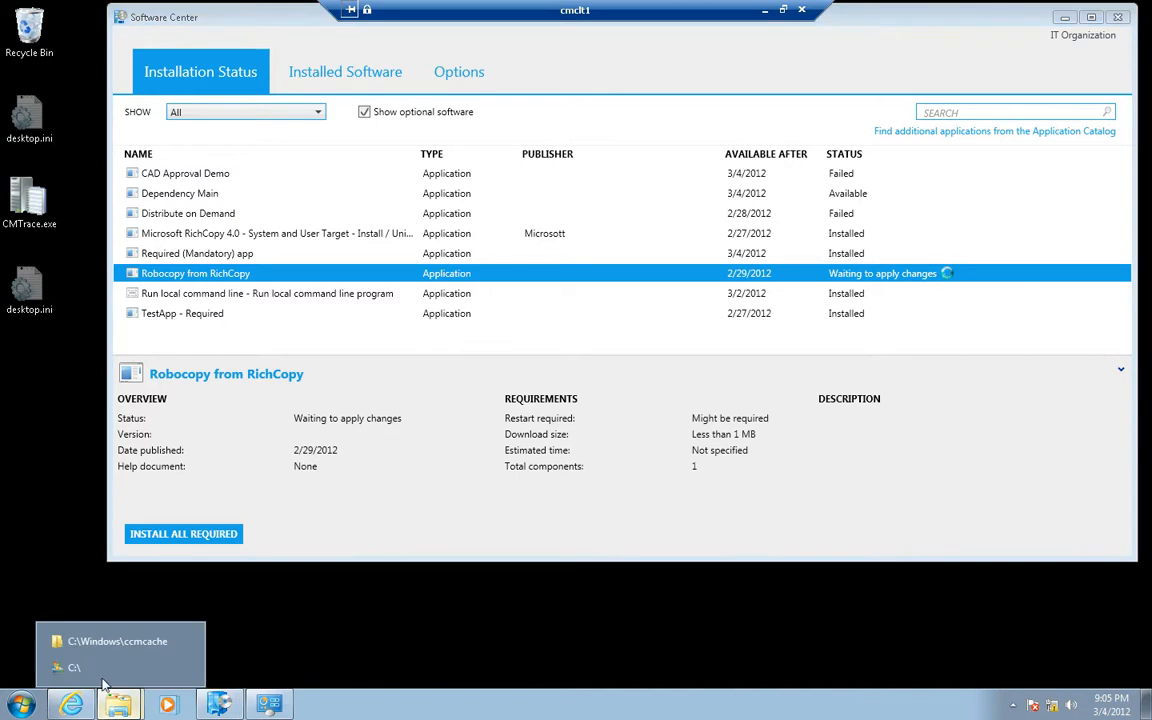
left_click(100, 670)
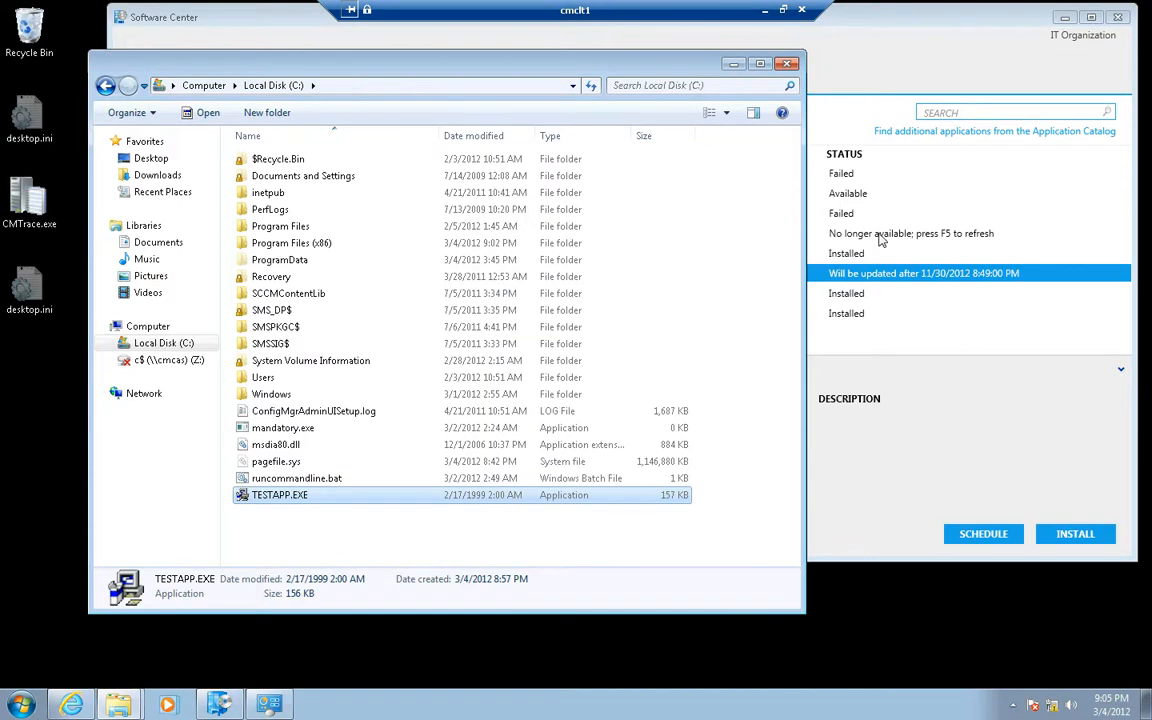
left_click_drag(608, 63, 528, 358)
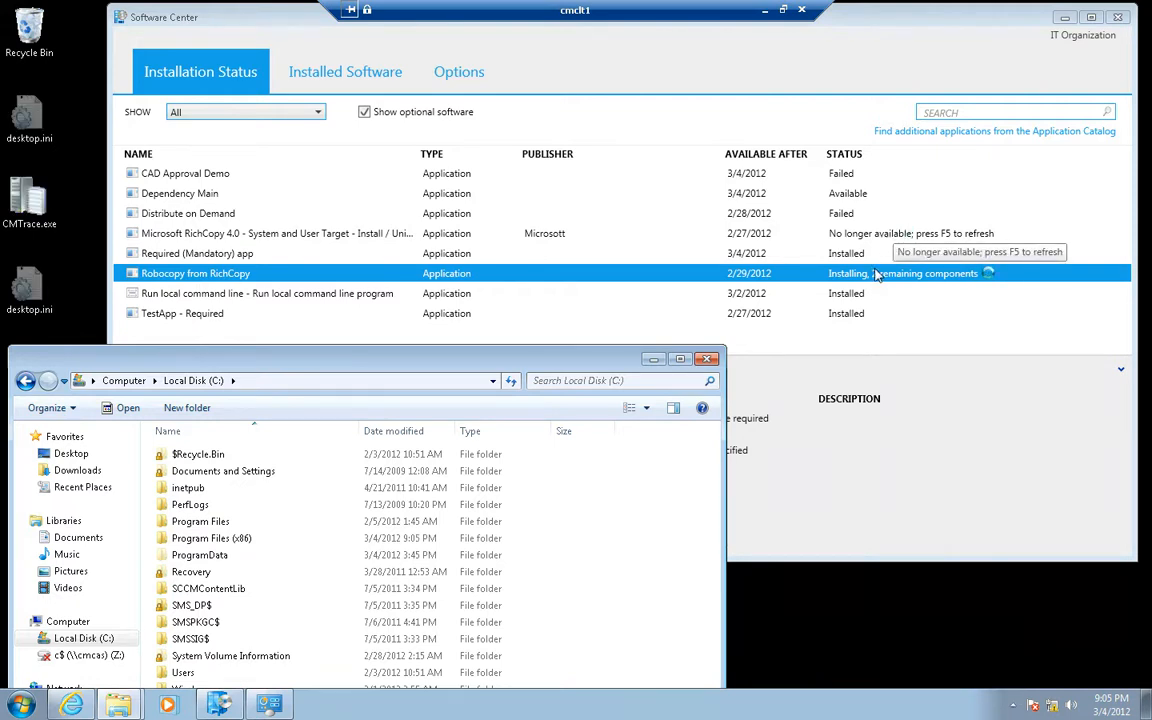
left_click_drag(538, 346, 535, 188)
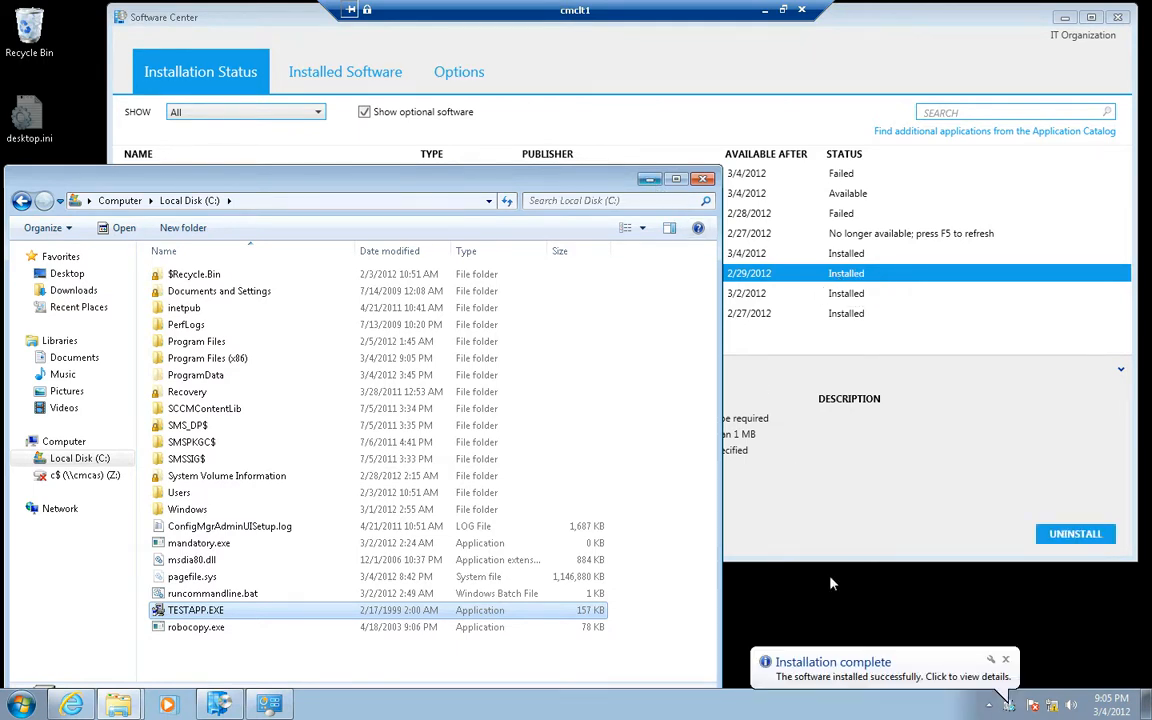
left_click(648, 187)
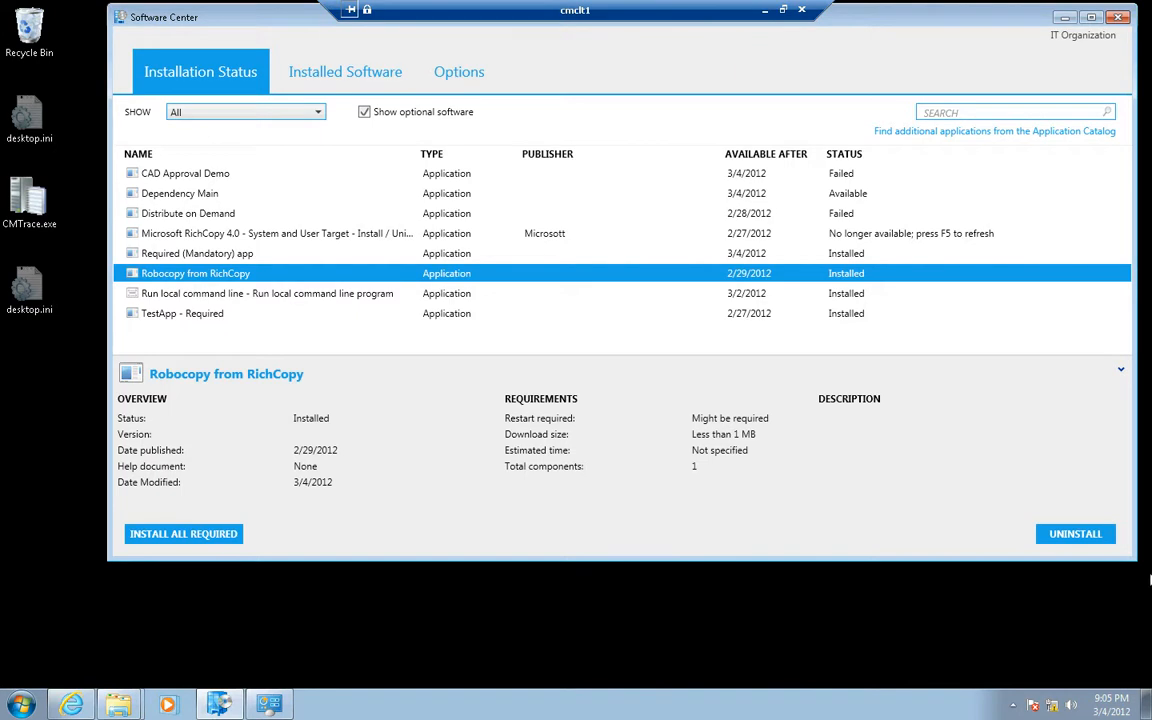
- Uninstall Robocopy from RichCopy in Software Center and switch to the cmcas remote session
left_click(1077, 541)
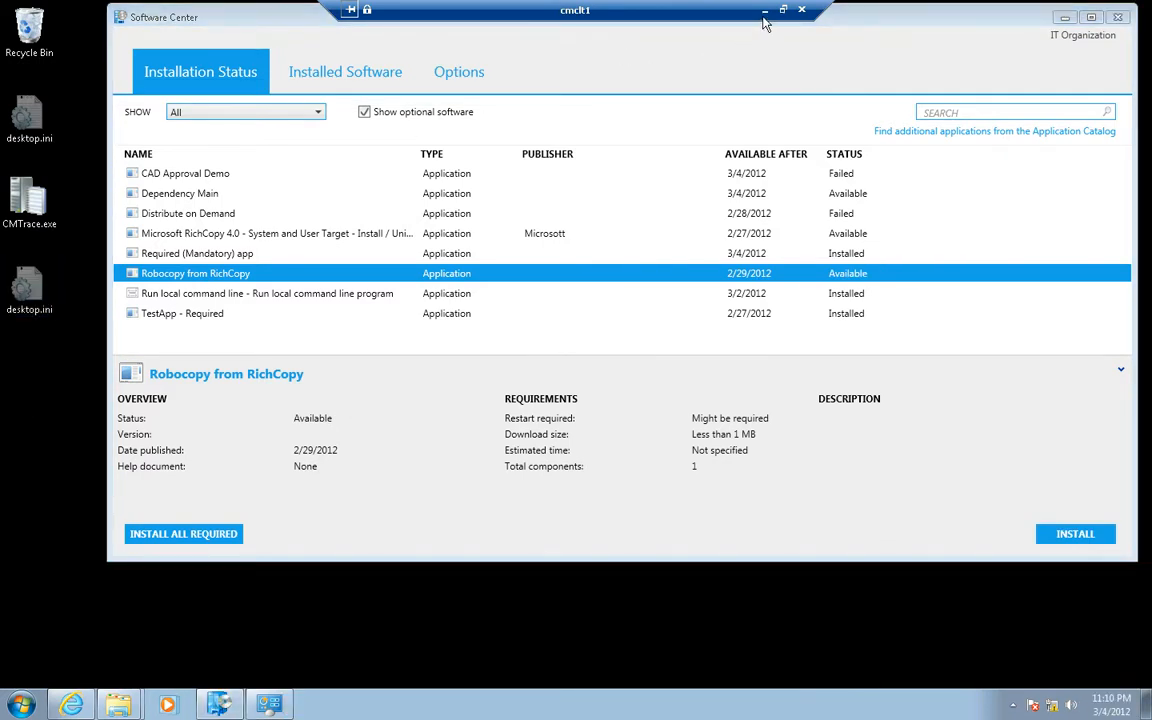
left_click(764, 12)
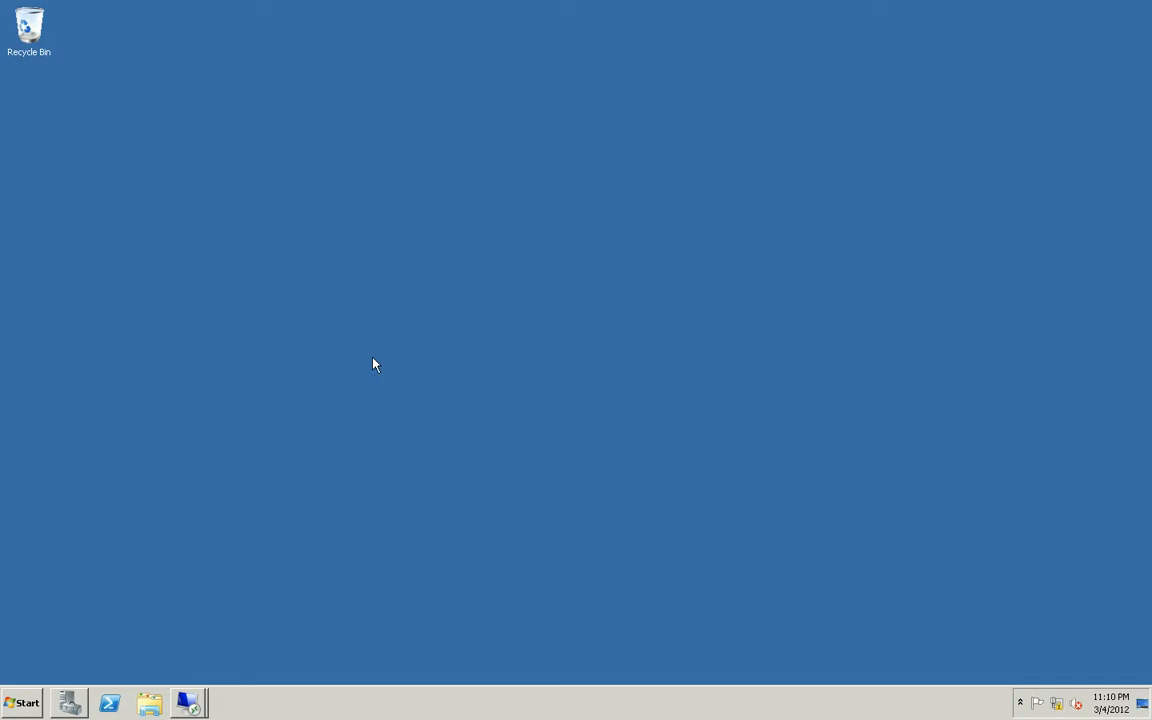
left_click(188, 702)
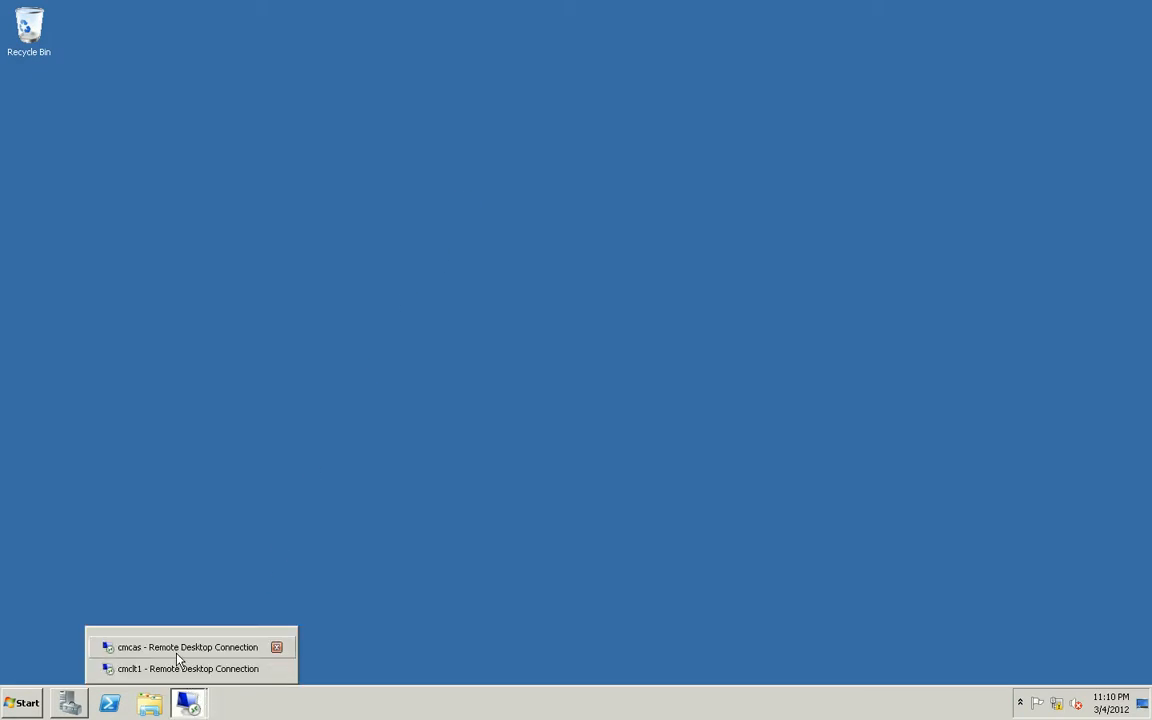
left_click(179, 656)
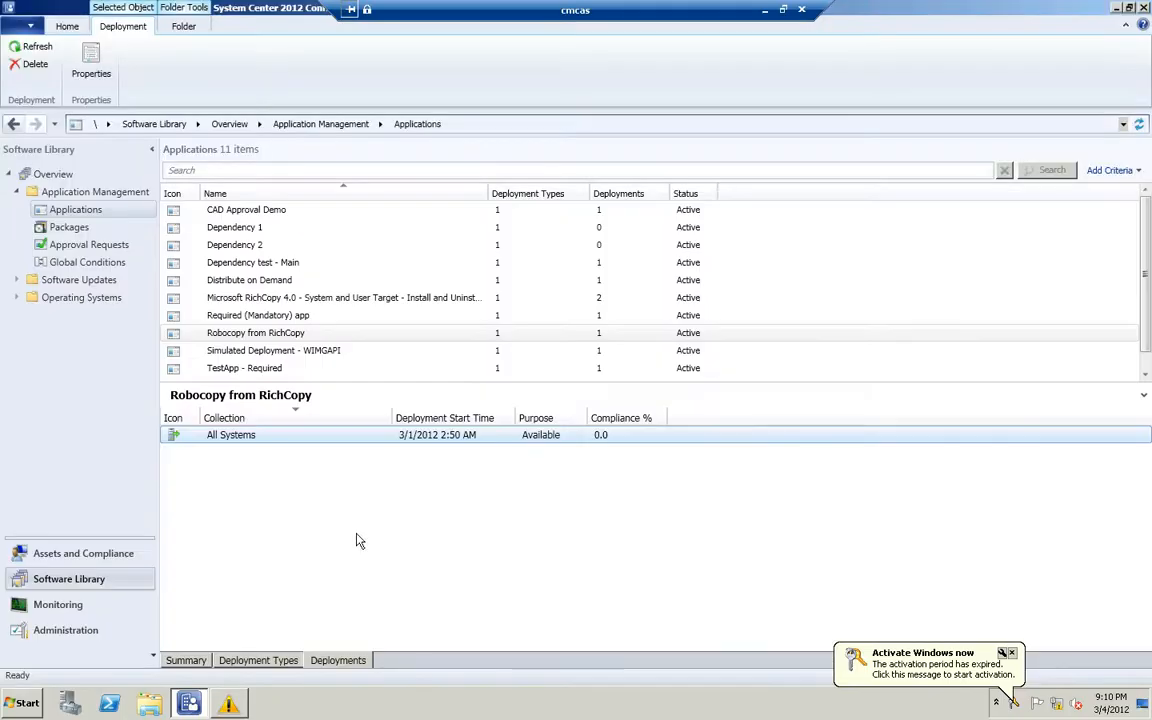
- View the dependency relationship diagram of the Dependency test - Main application, expand Dependency 1 in it, and close the diagram
left_click(270, 266)
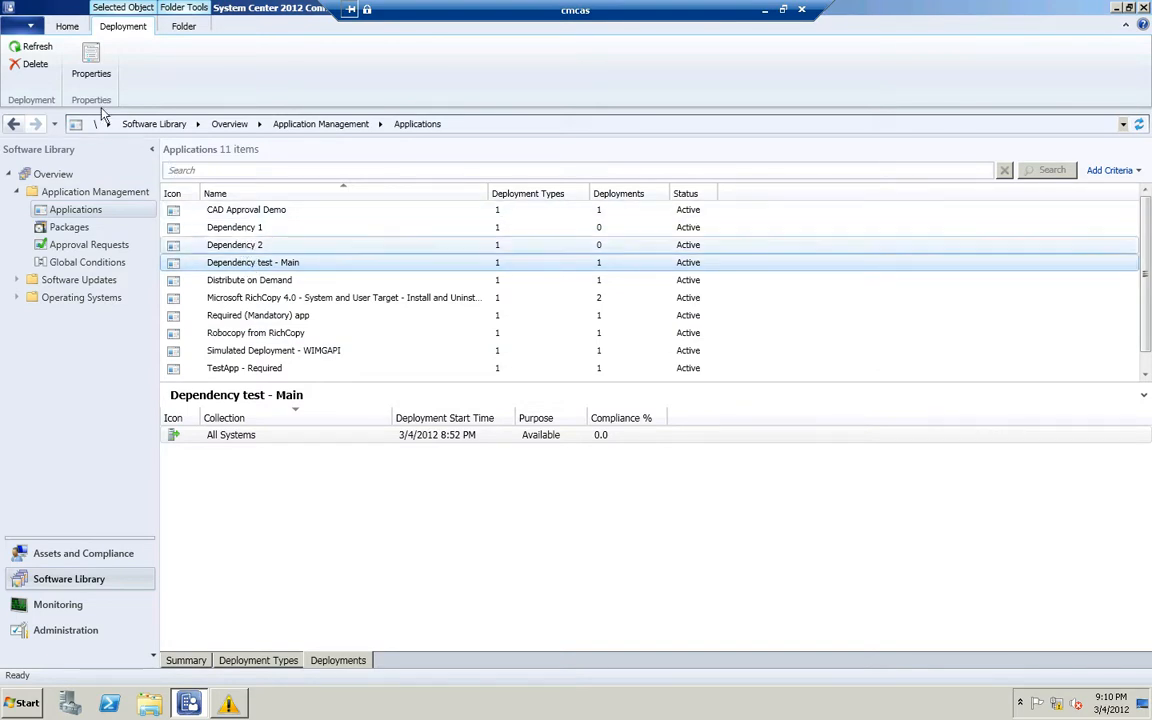
left_click(66, 26)
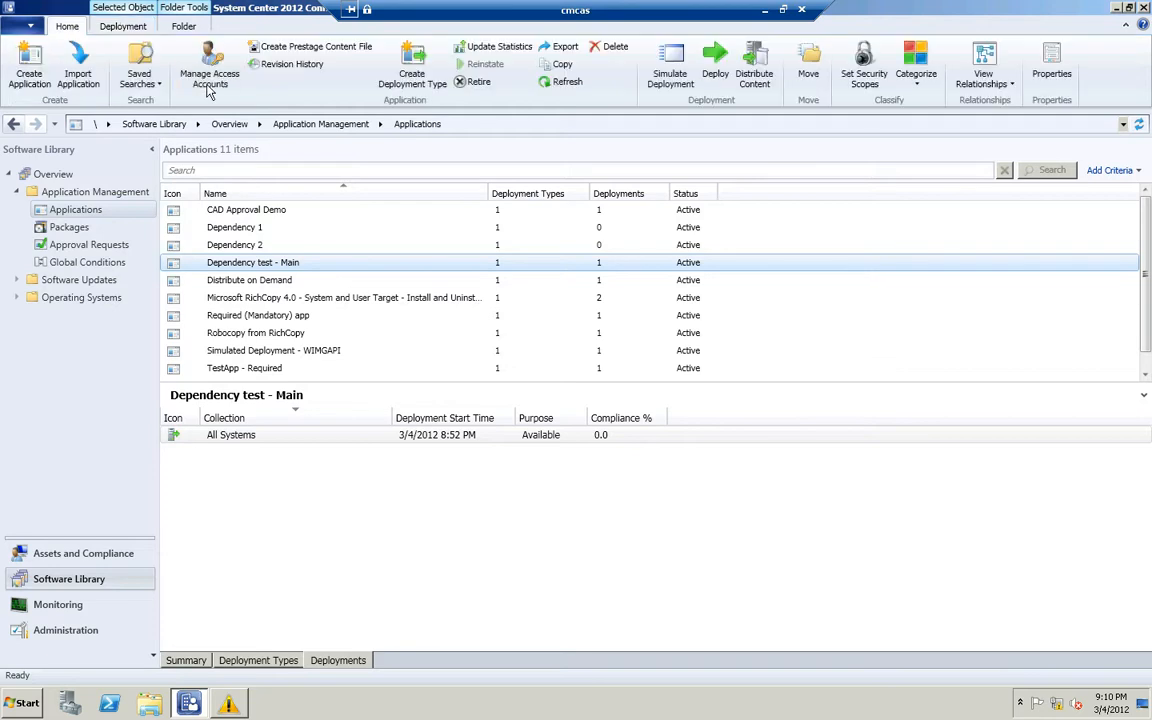
left_click(978, 80)
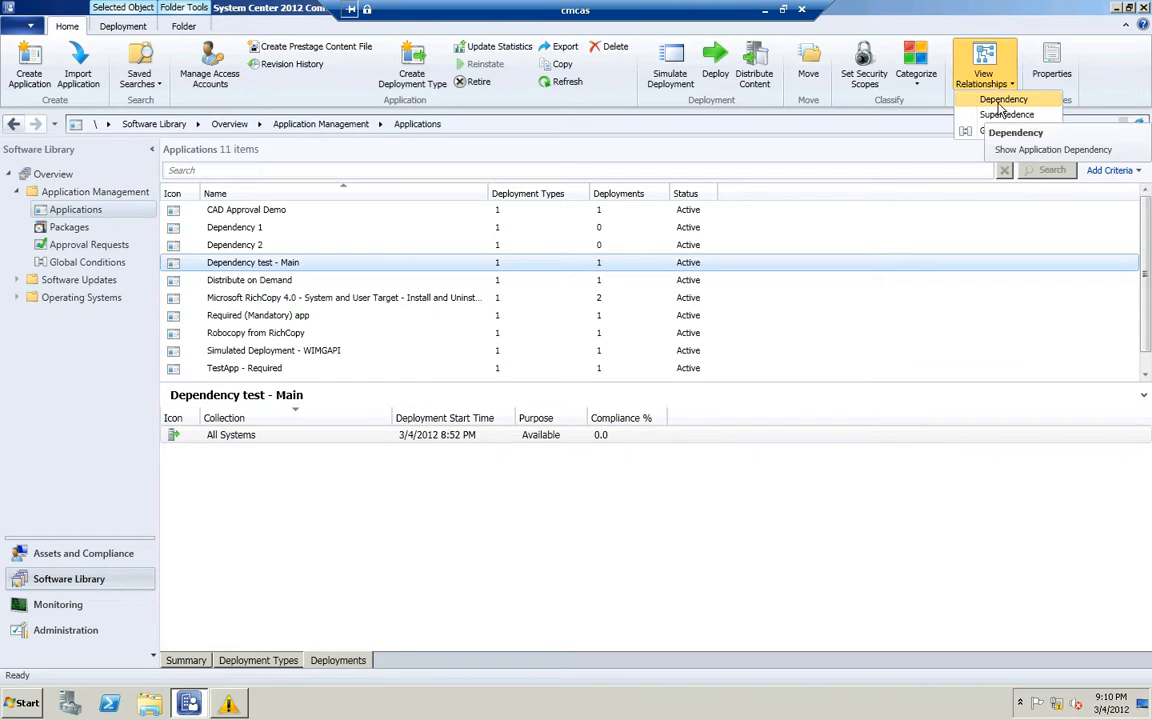
left_click(1000, 104)
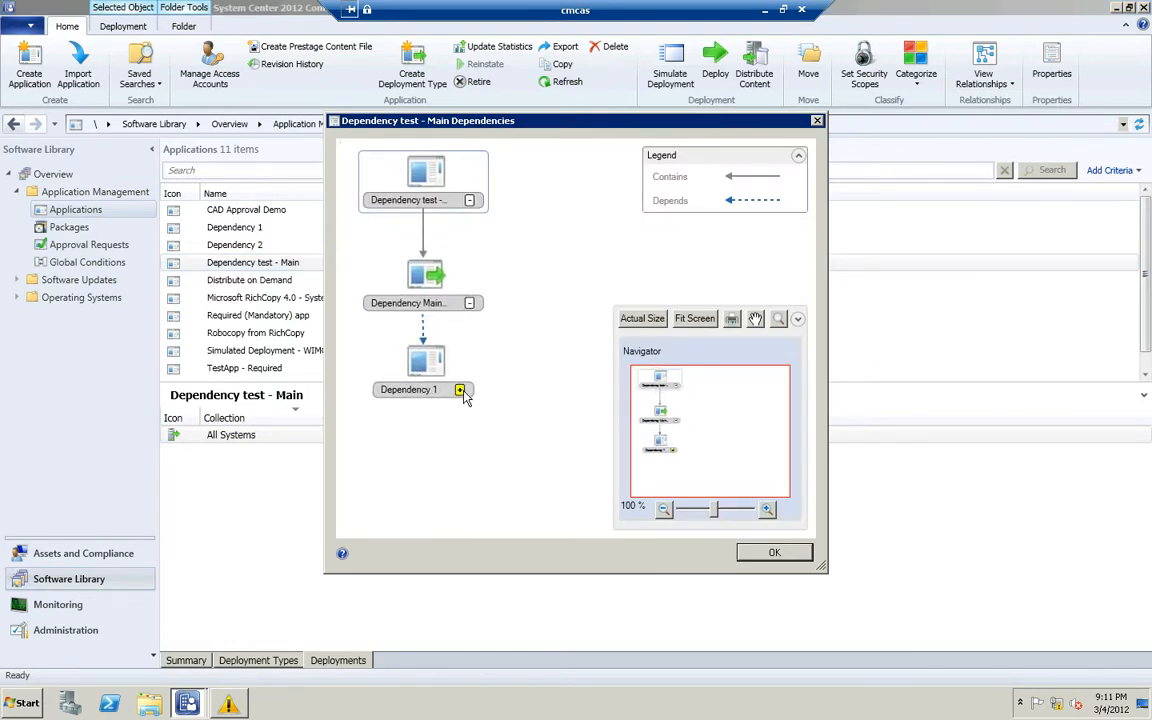
left_click(460, 390)
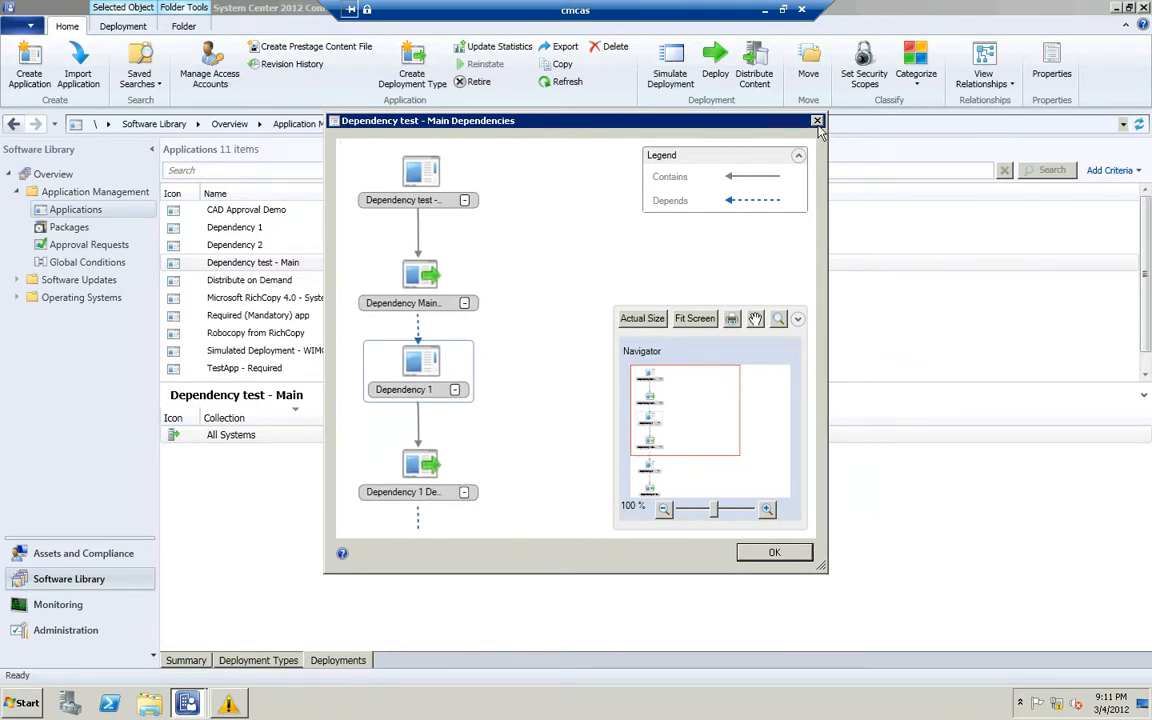
left_click(817, 122)
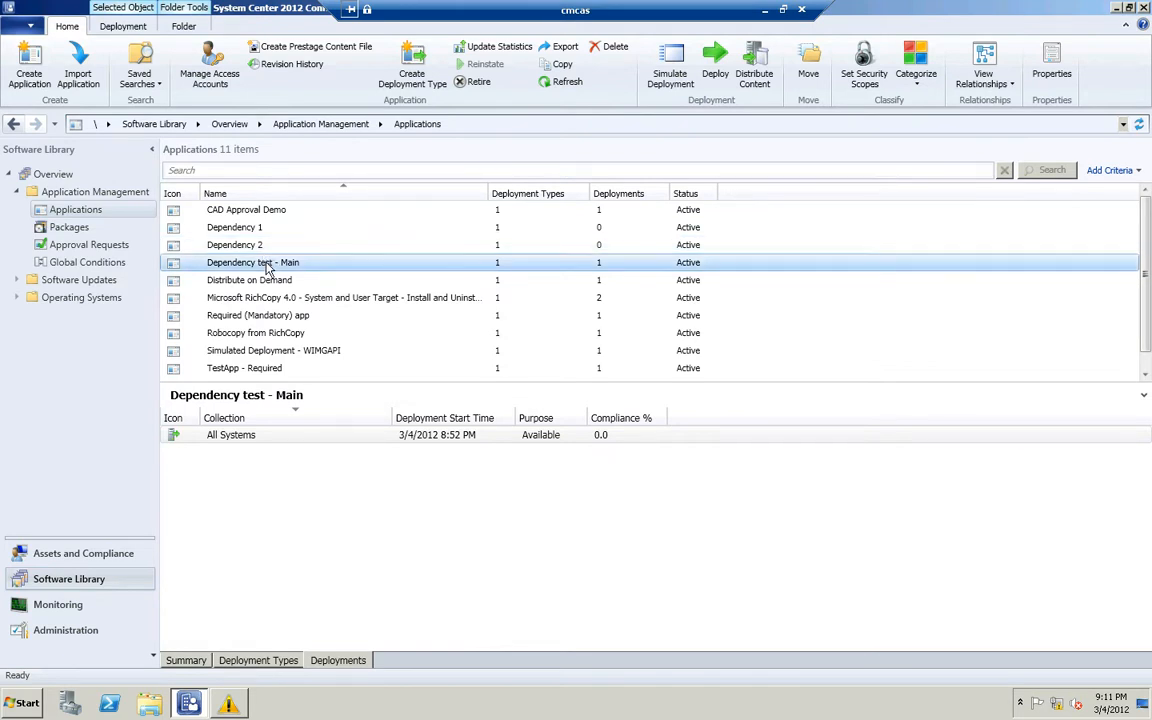
- Review the software dependencies of the Dependency Main DT deployment type of Dependency test - Main and close its properties without changes
left_click(270, 664)
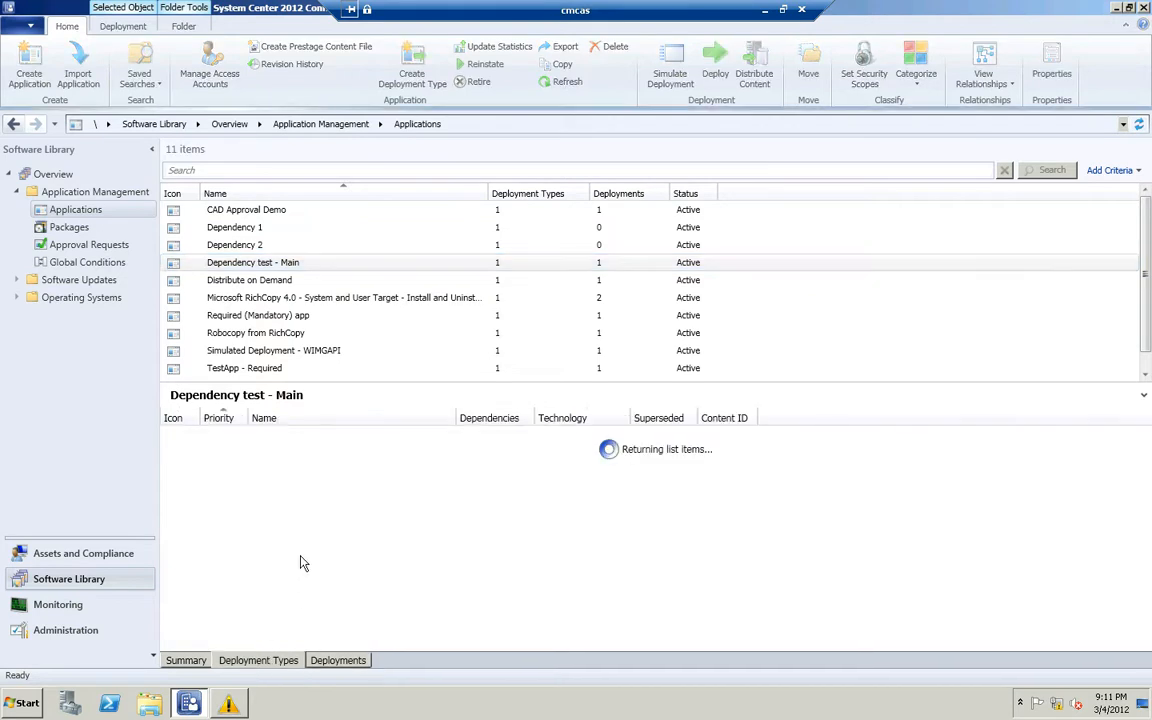
left_click(294, 437)
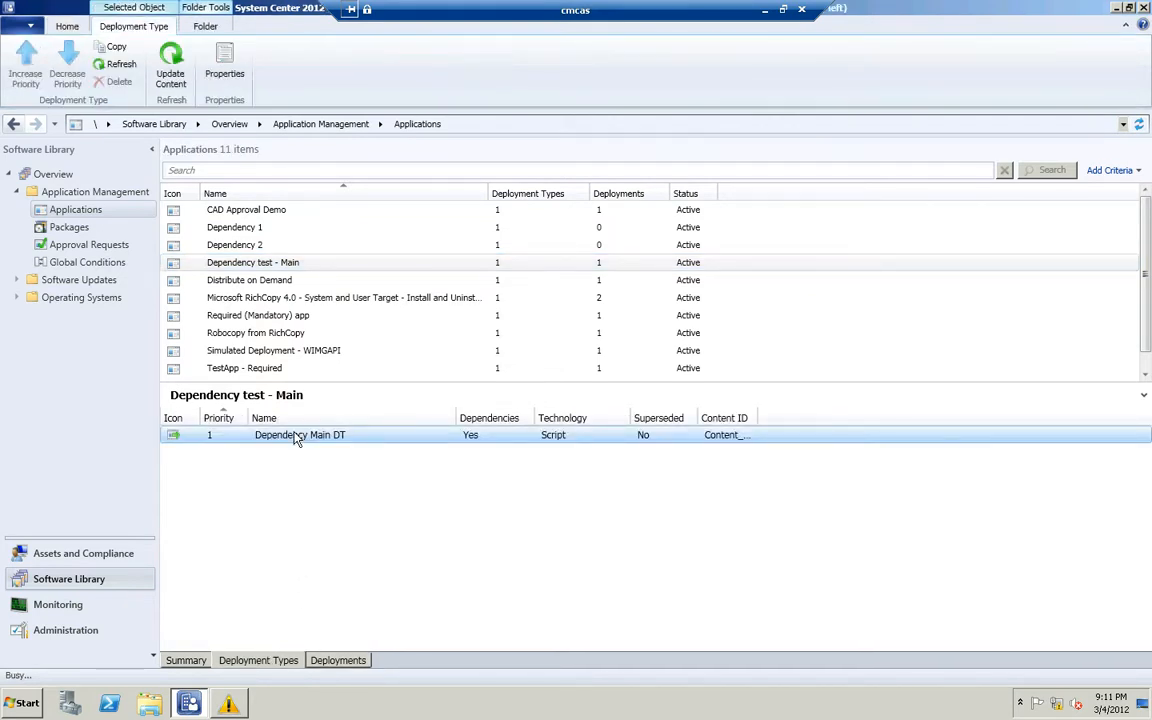
double_click(296, 437)
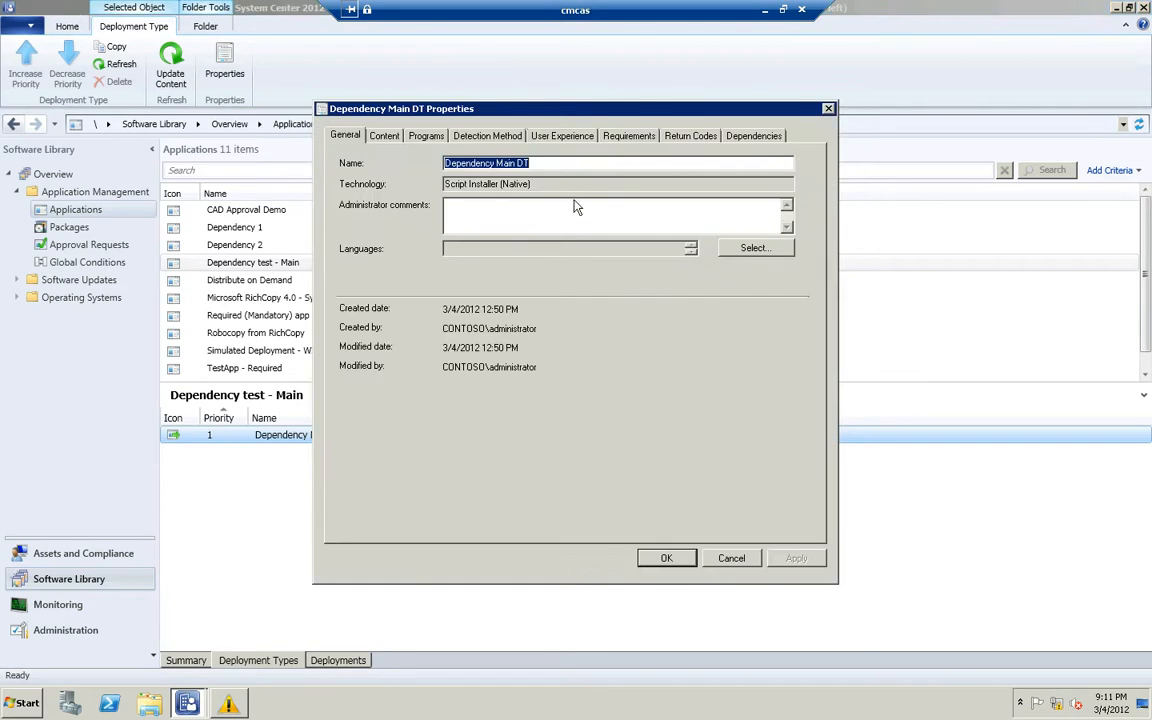
left_click(748, 137)
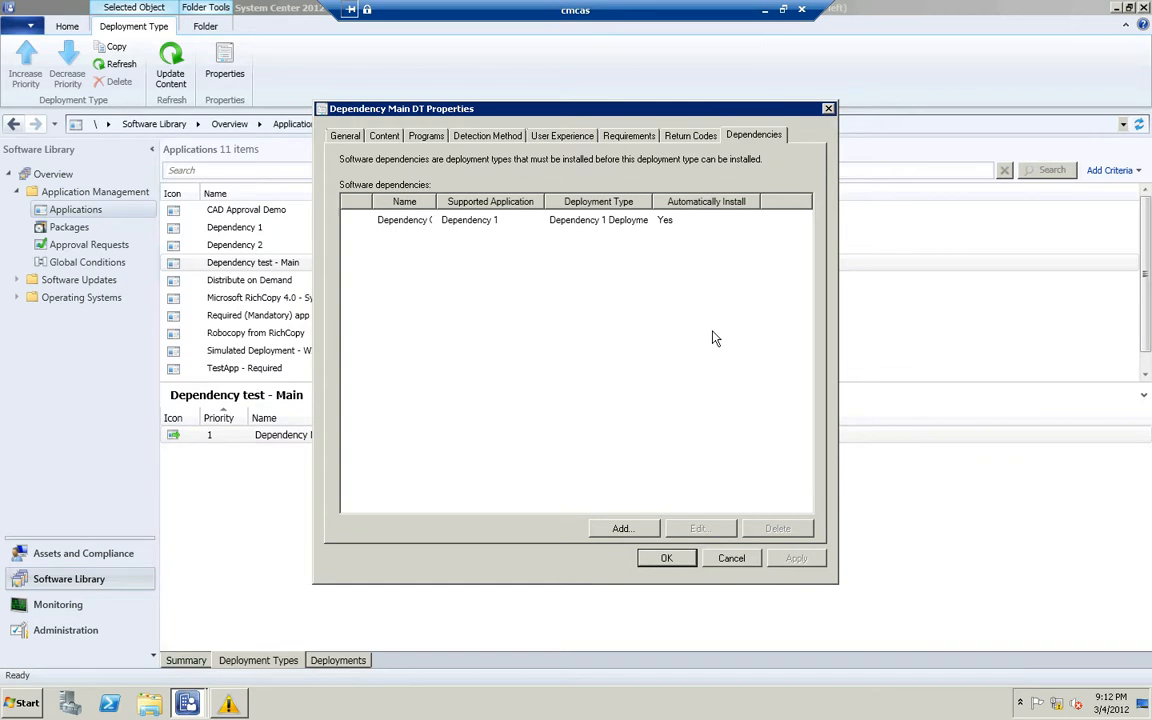
left_click(731, 558)
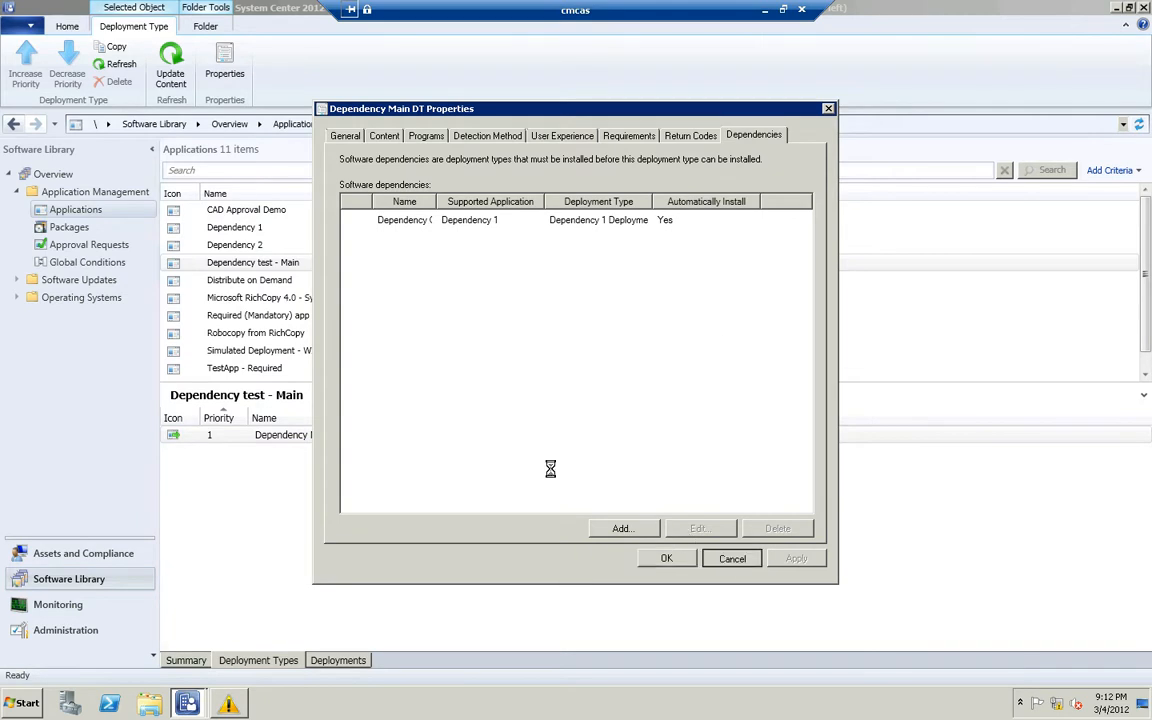
- Review the software dependencies of the Dependency 1 Deployment Type in the Dependency 1 application, and close both properties dialogs without changes
left_click(235, 227)
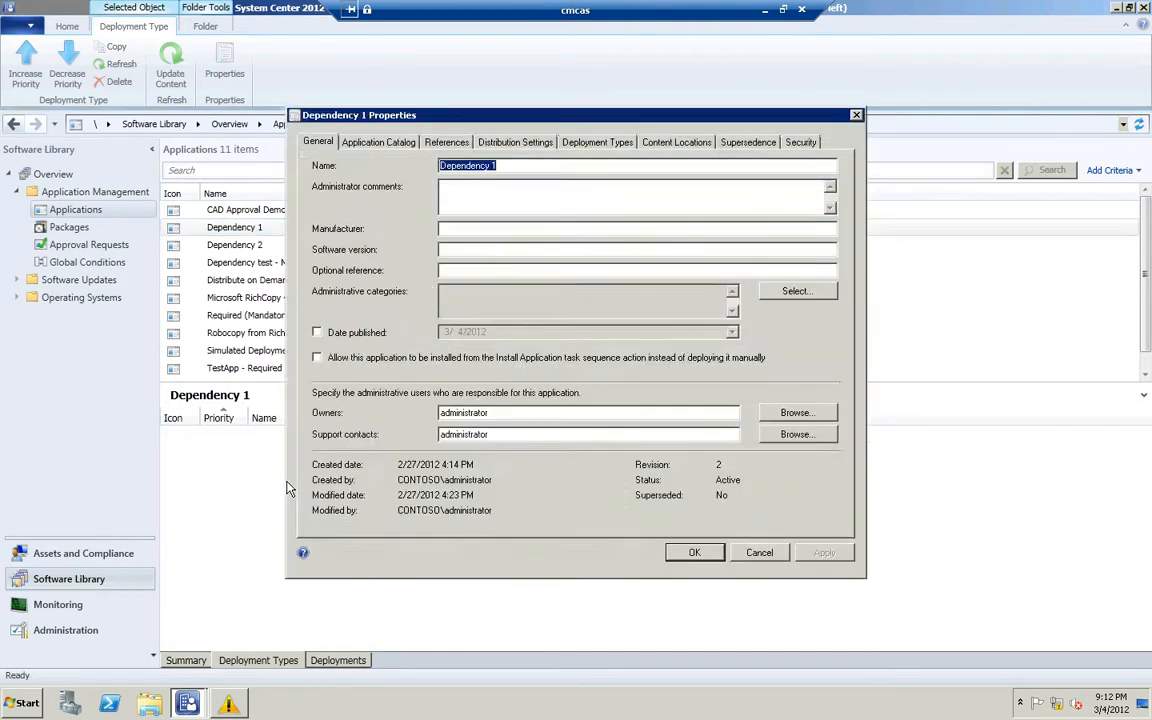
left_click(585, 142)
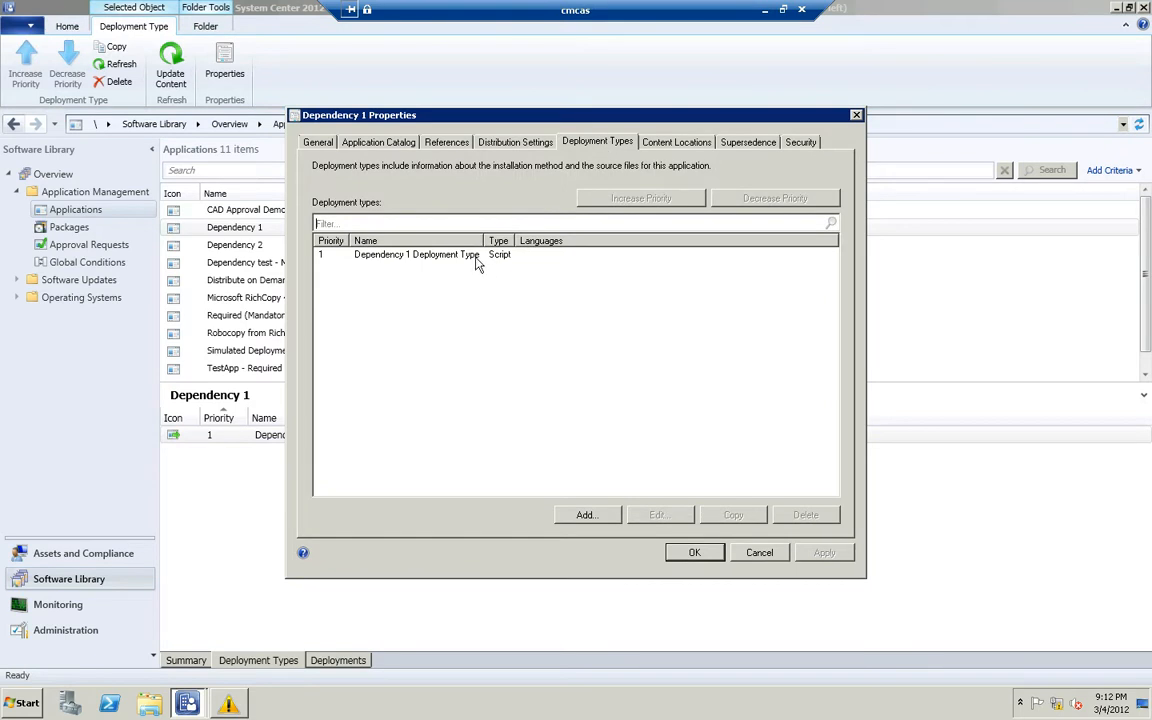
left_click(427, 254)
left_click(664, 518)
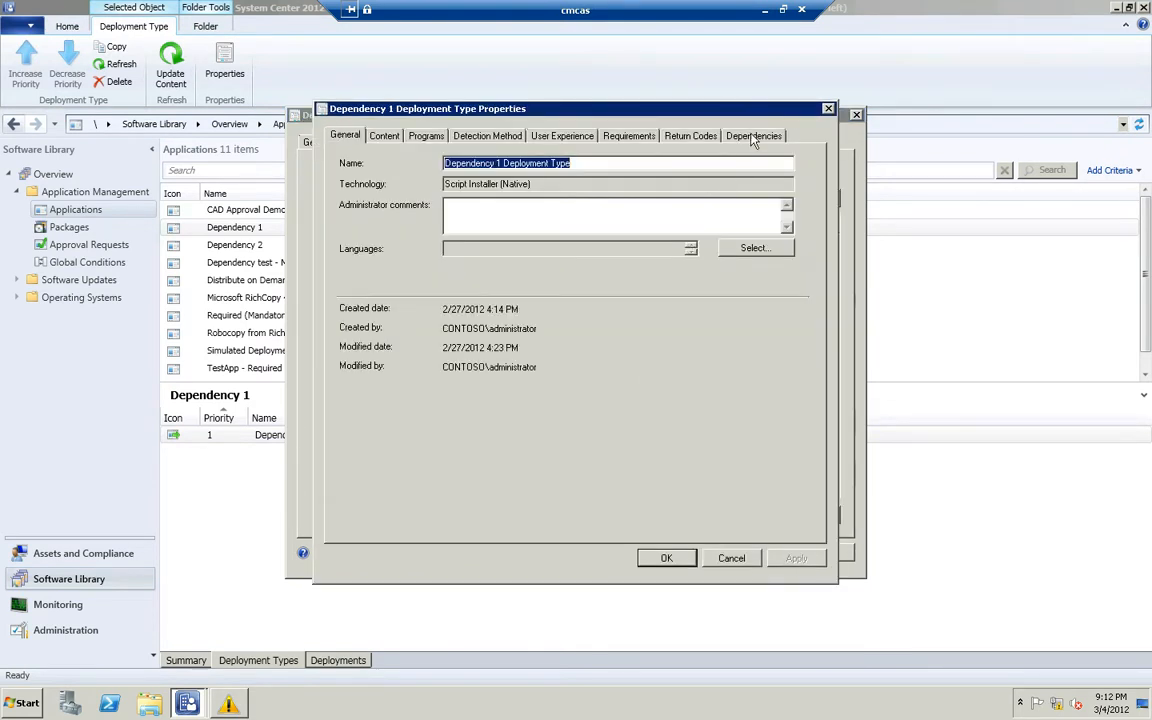
left_click(753, 135)
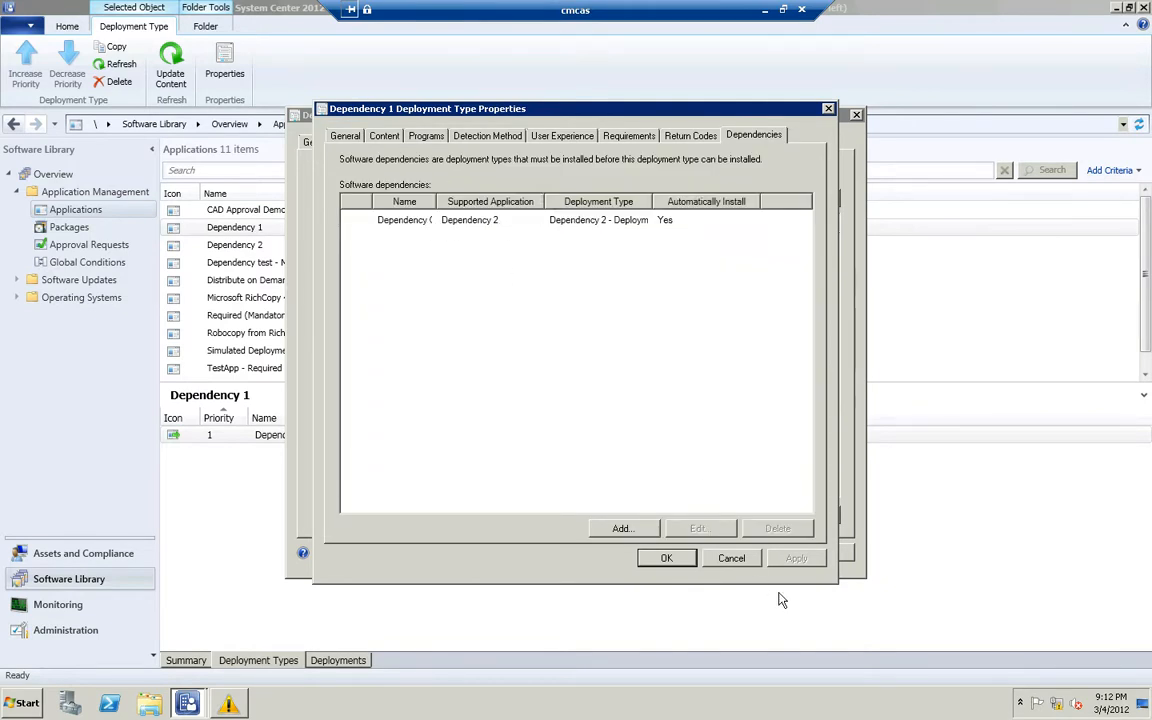
left_click(730, 558)
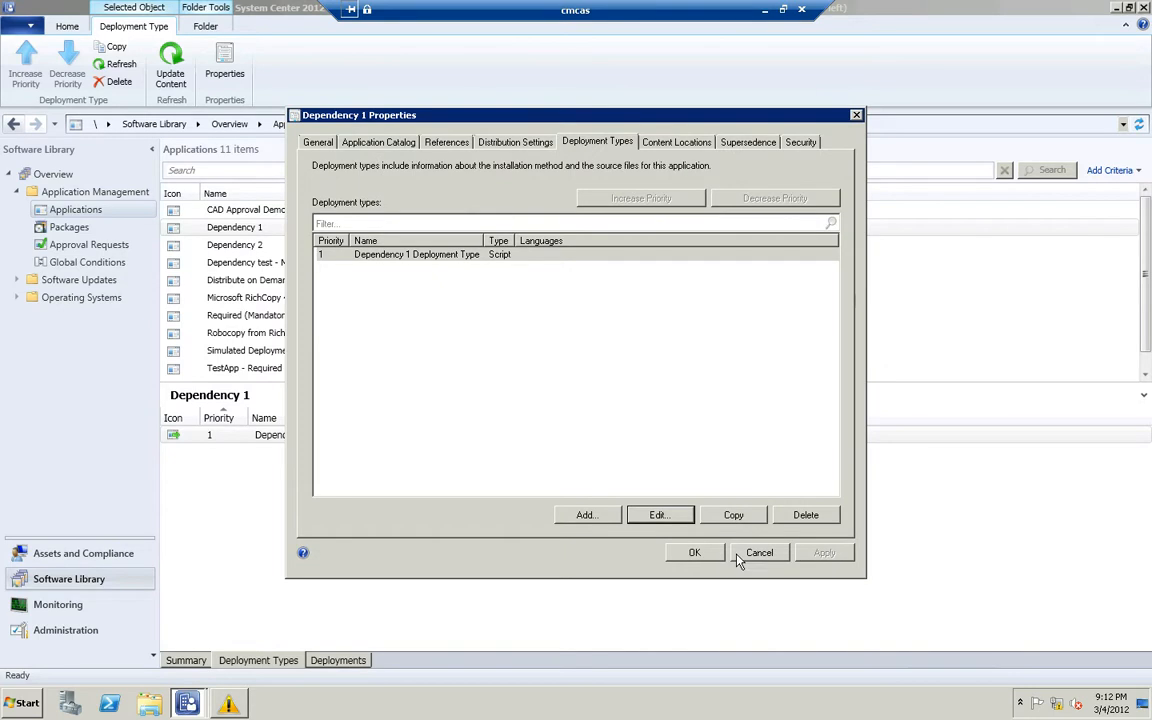
left_click(759, 553)
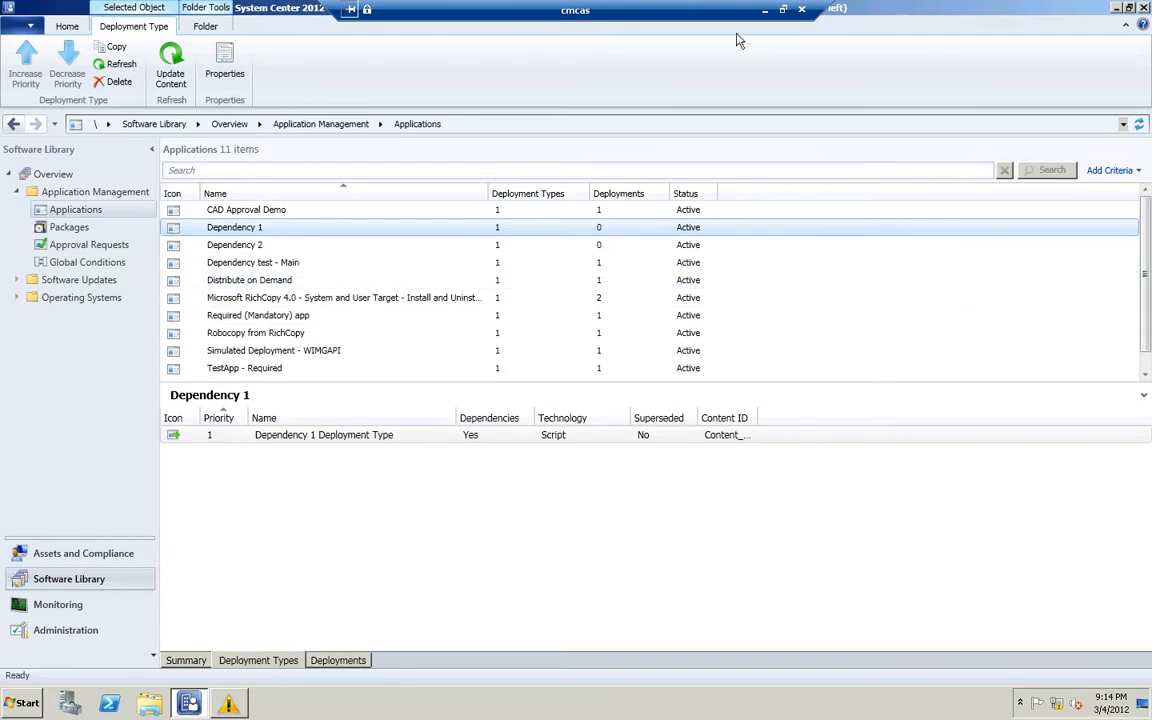
- Switch to the cmclt1 remote session with Software Center
left_click(765, 10)
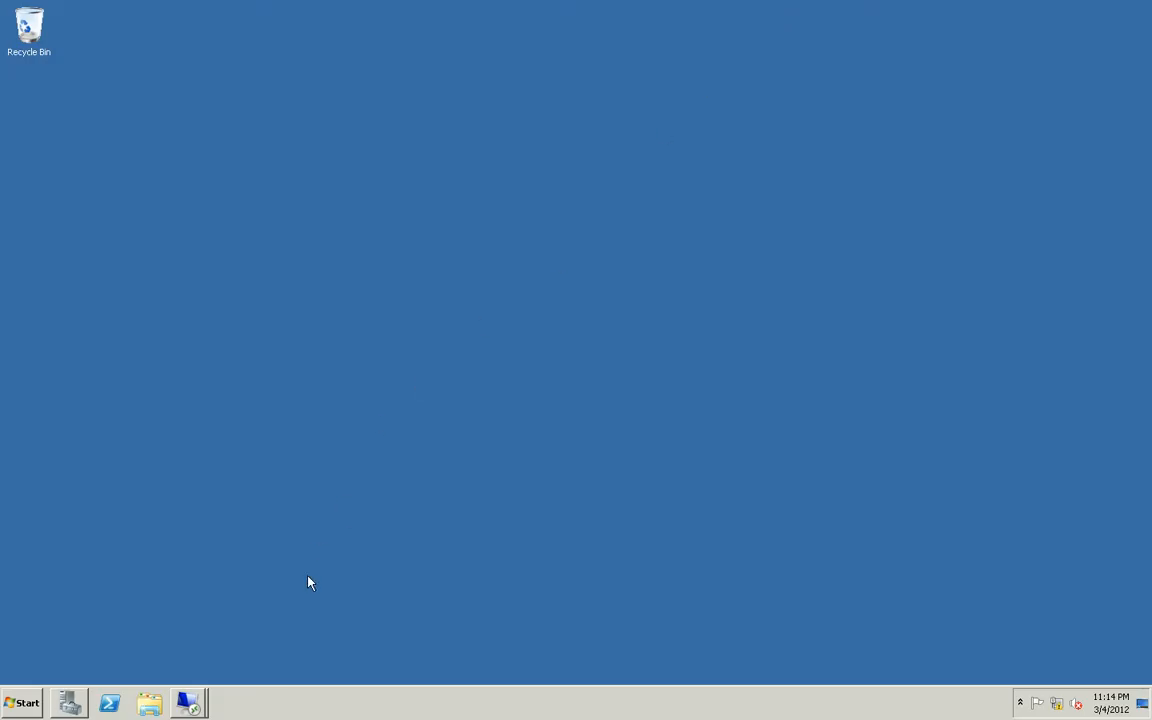
left_click(188, 703)
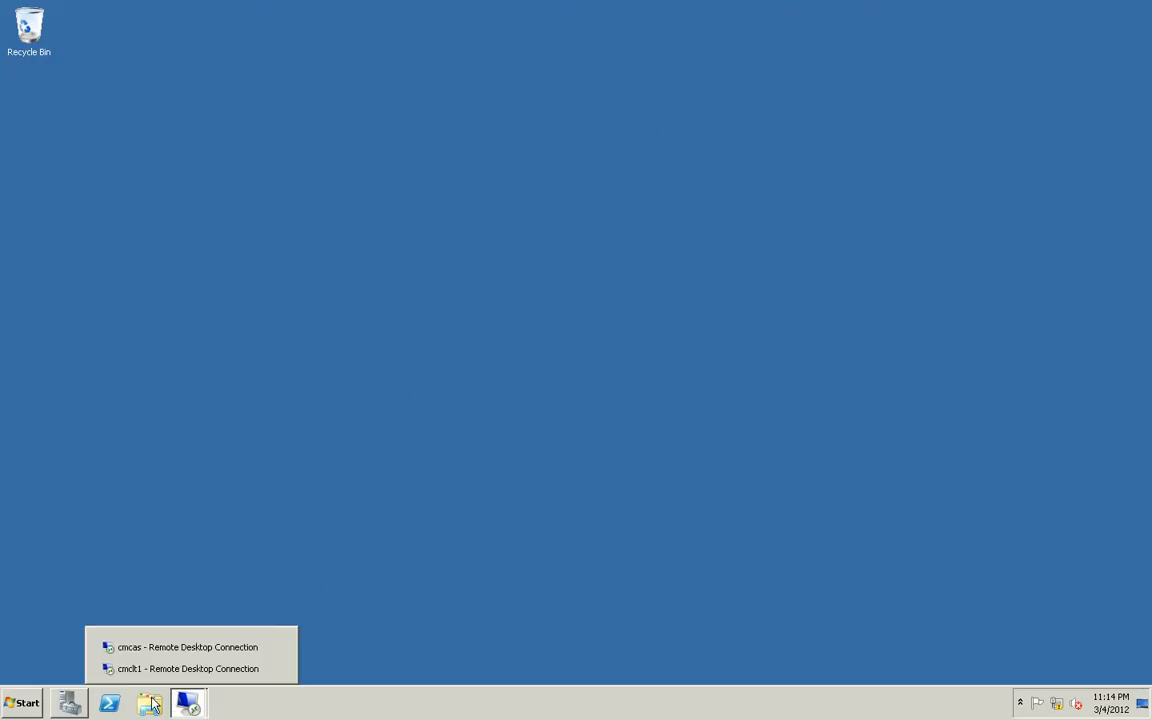
left_click(160, 668)
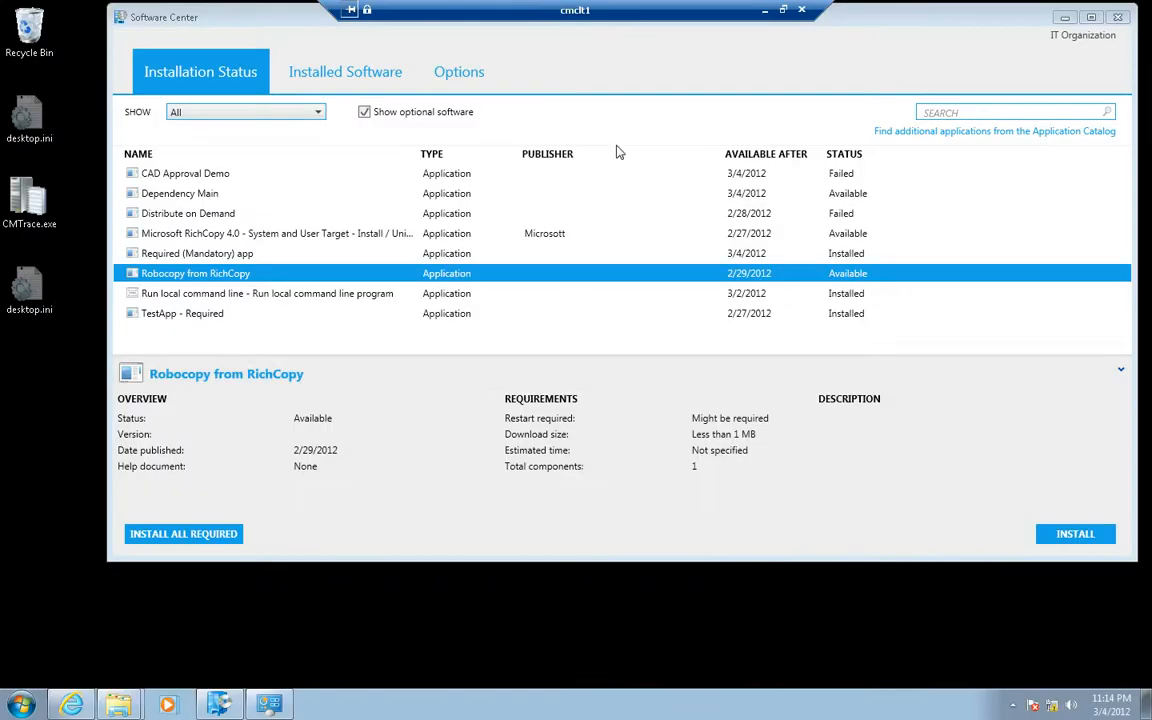
- Select Dependency Main in Software Center and arrange the C:\ folder window behind it so the end of its file list shows
left_click(350, 199)
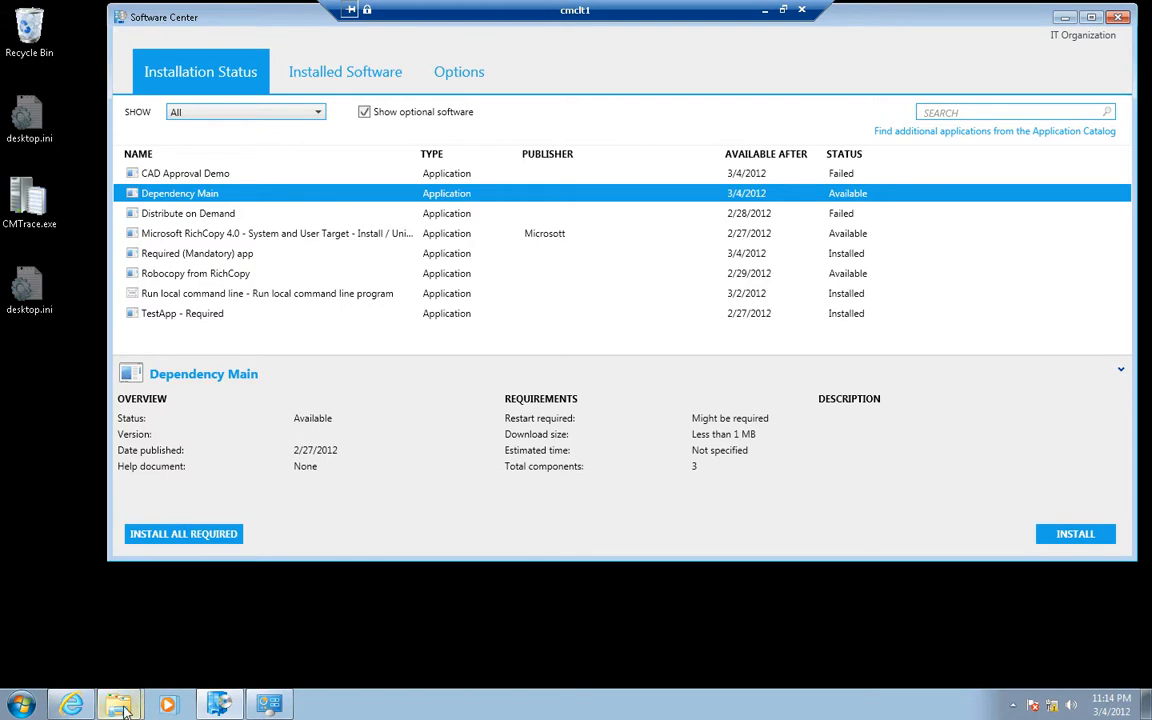
mouse_move(119, 706)
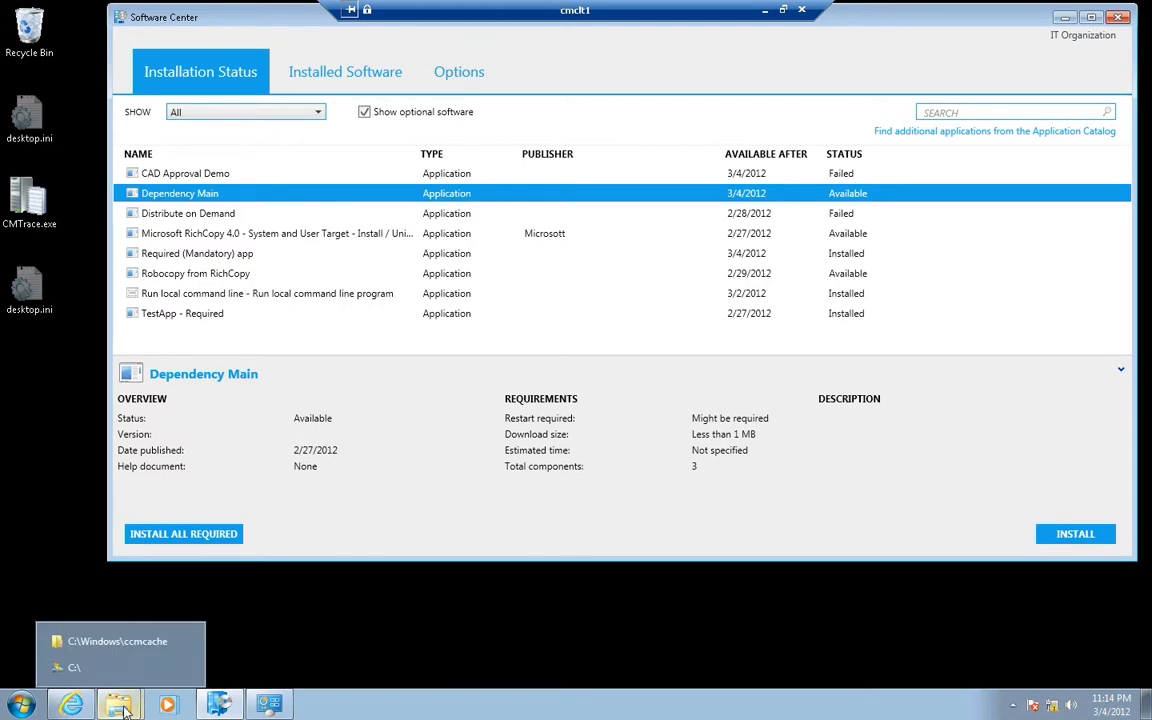
left_click(90, 667)
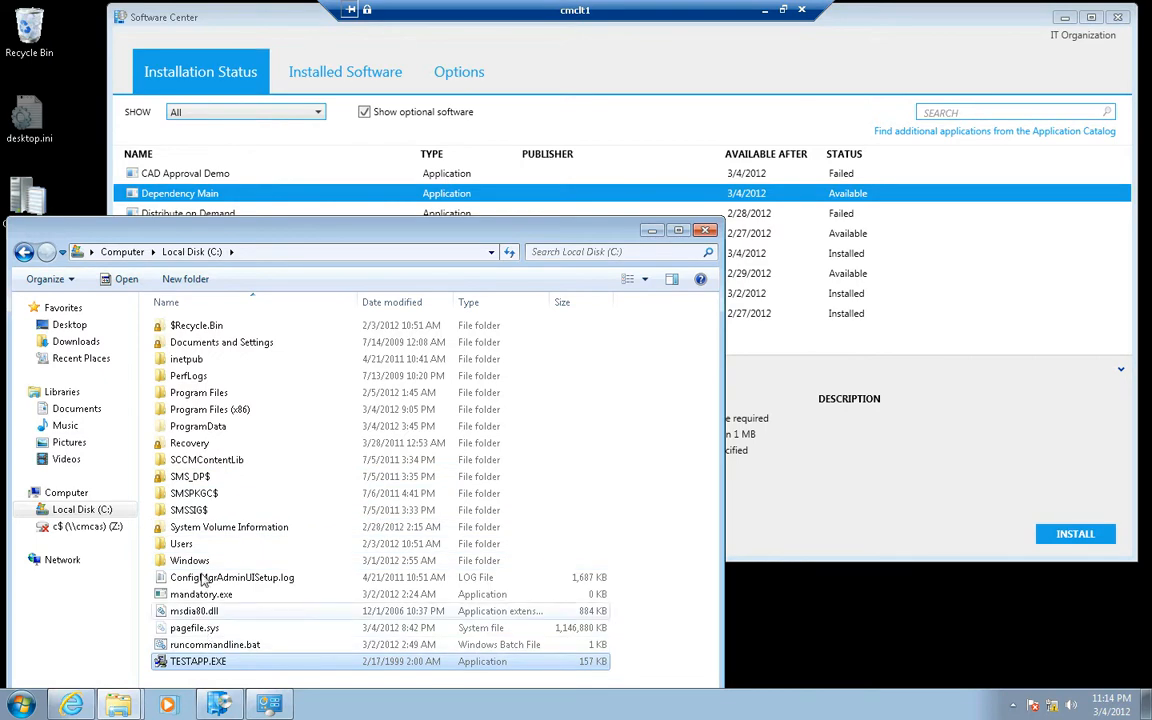
left_click(203, 195)
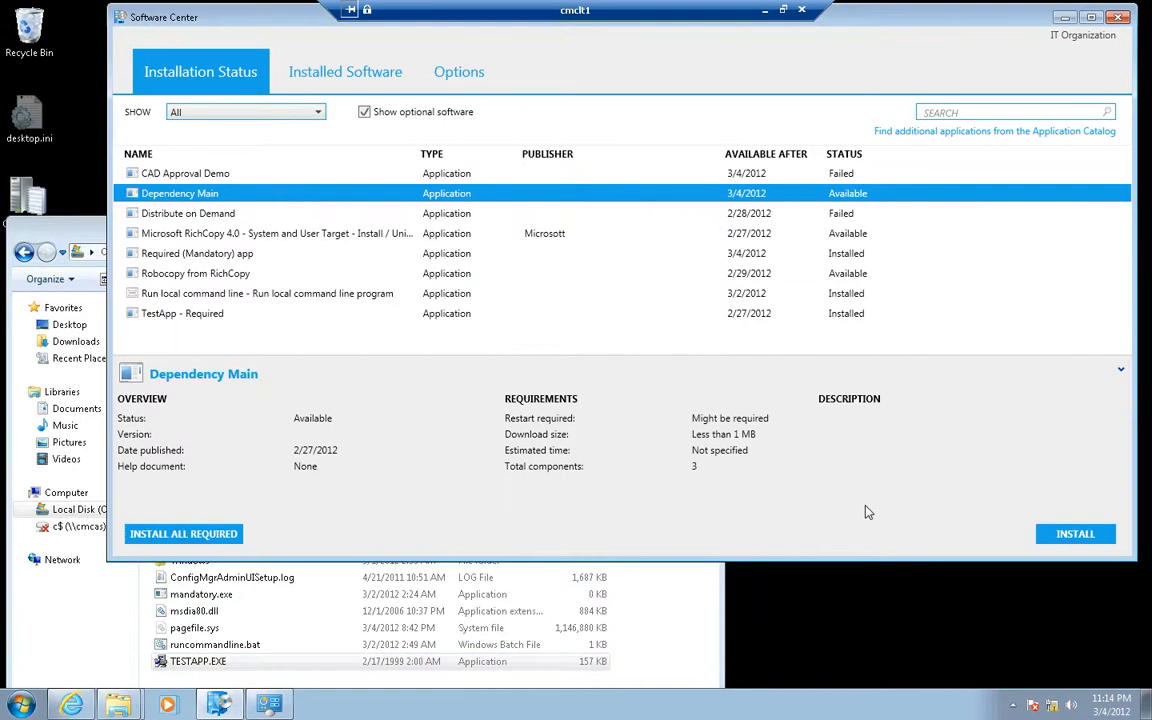
left_click_drag(90, 229, 85, 177)
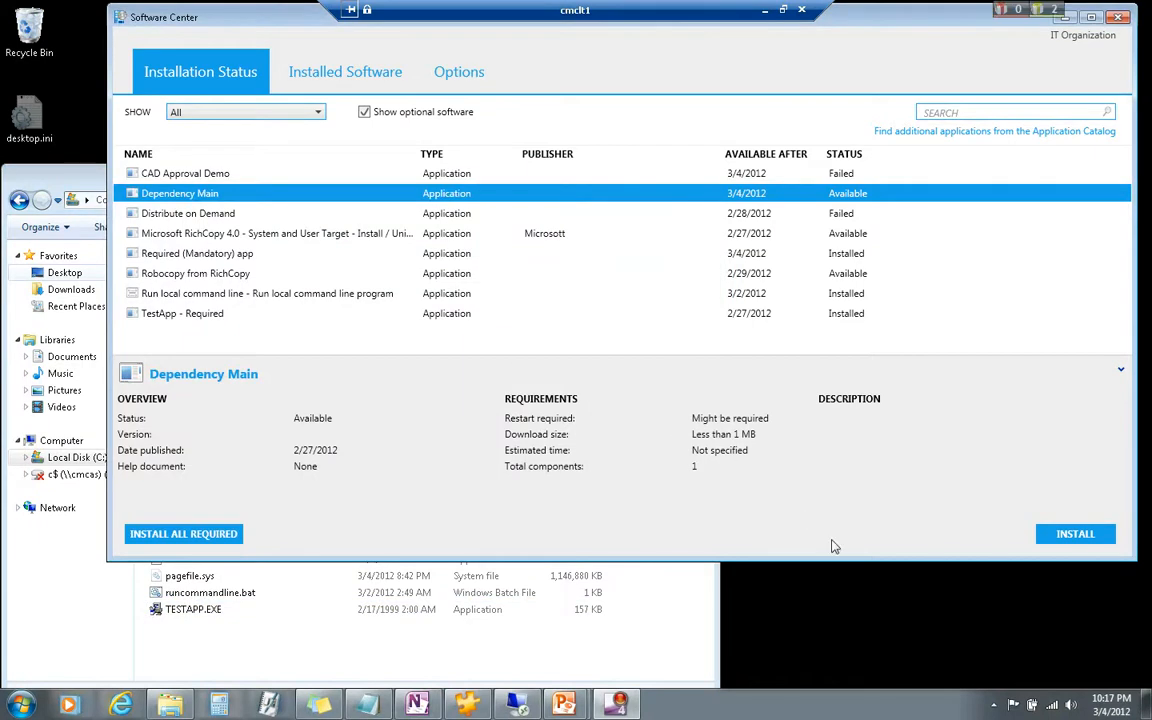
- Install Dependency Main from Software Center, and uninstall it once its installation has completed
left_click(1073, 534)
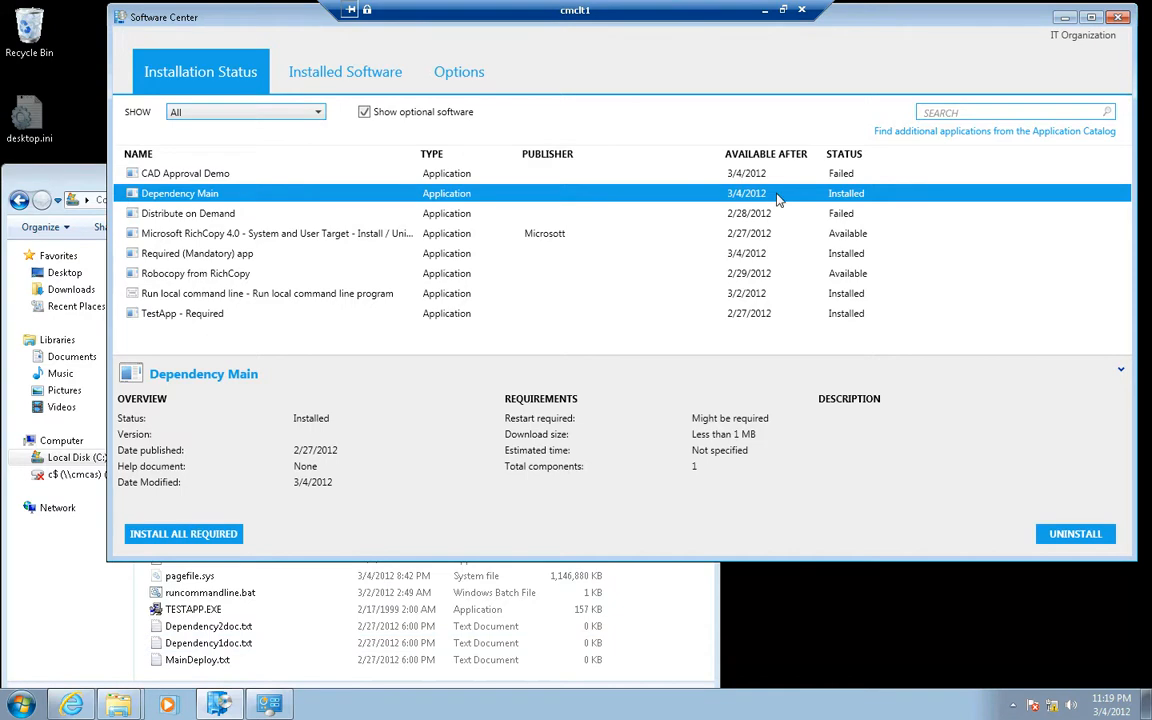
left_click(1066, 537)
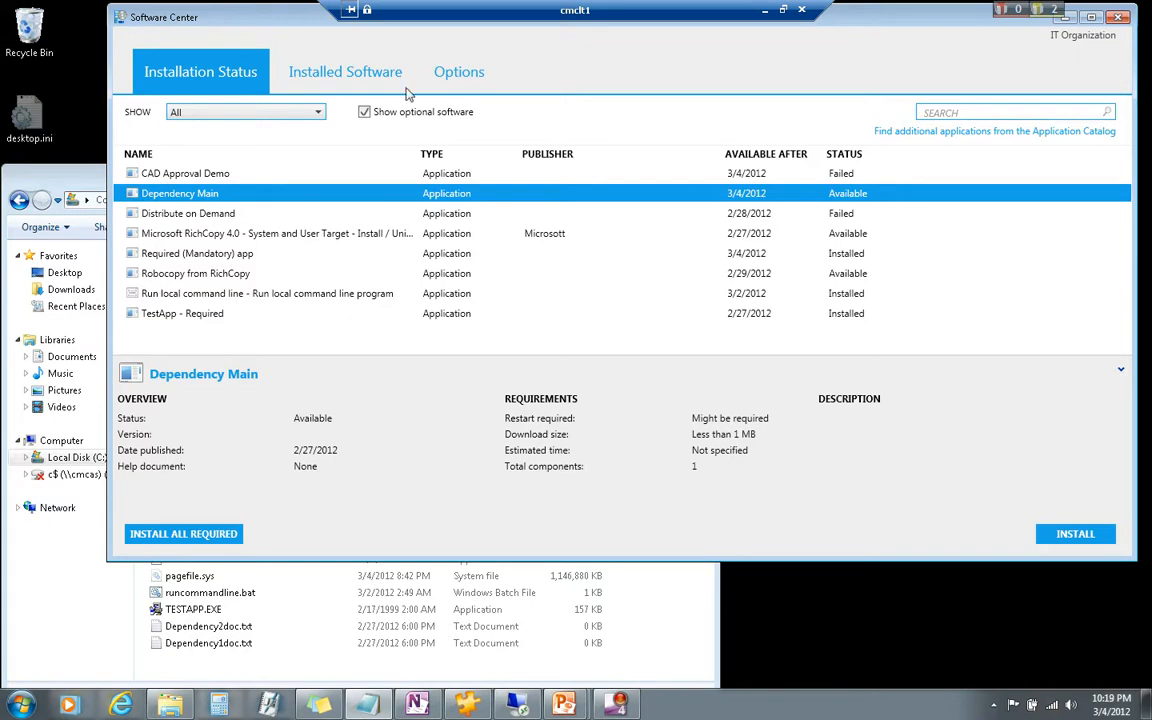
- Switch to the cmcas remote session and select the User Device Affinity Demo application in the Software Library
left_click(766, 11)
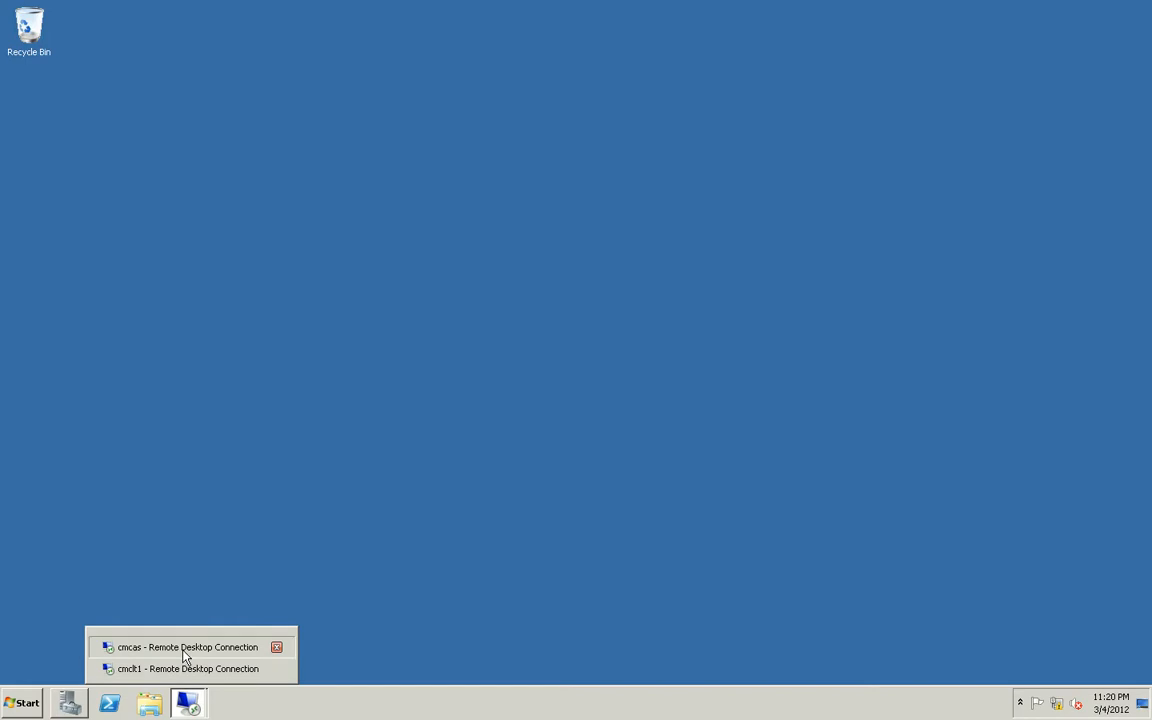
left_click(184, 656)
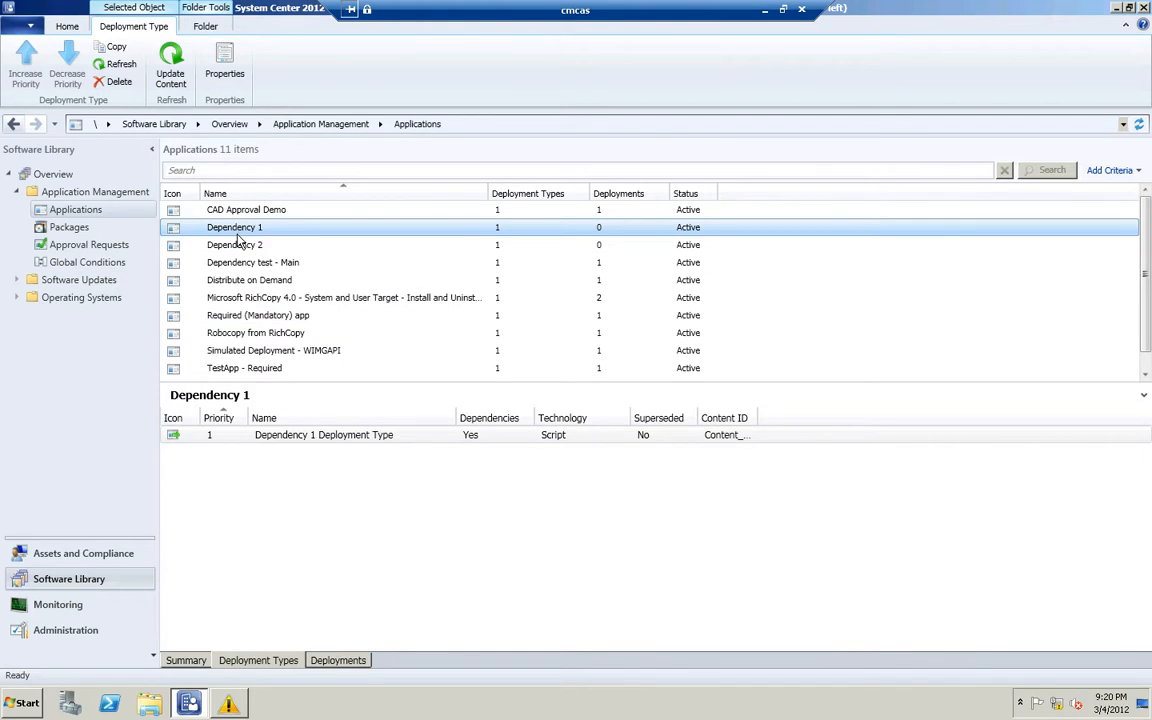
scroll(242, 242, "down", 1)
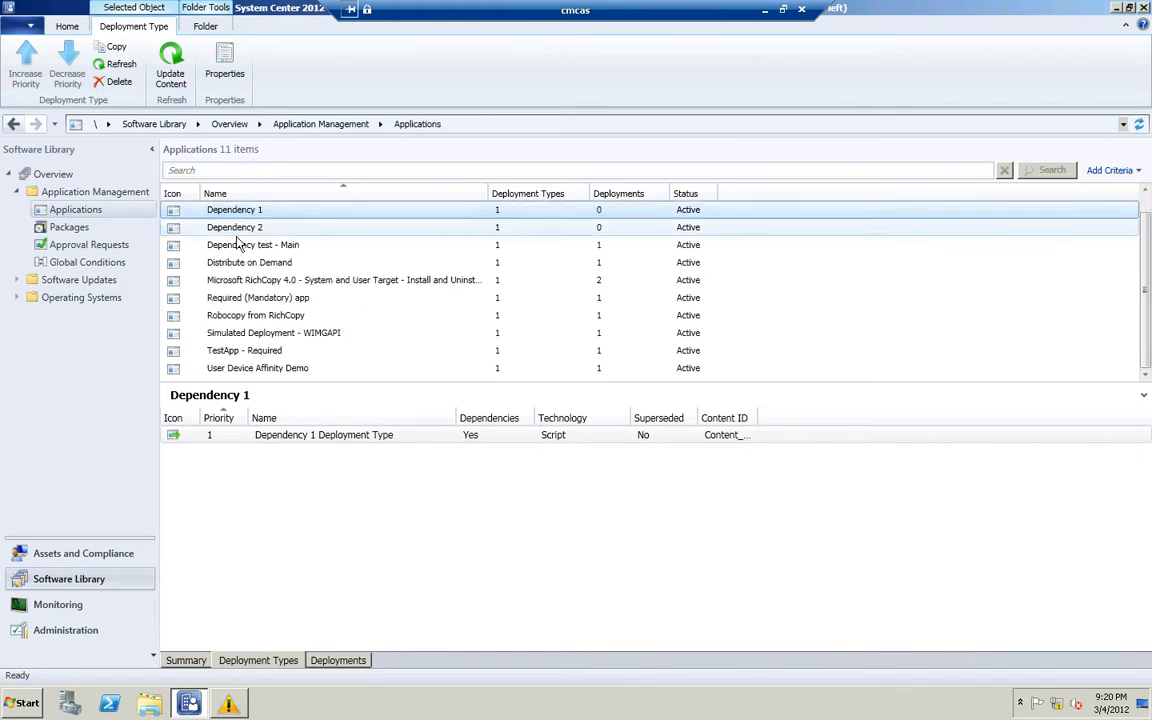
left_click(283, 376)
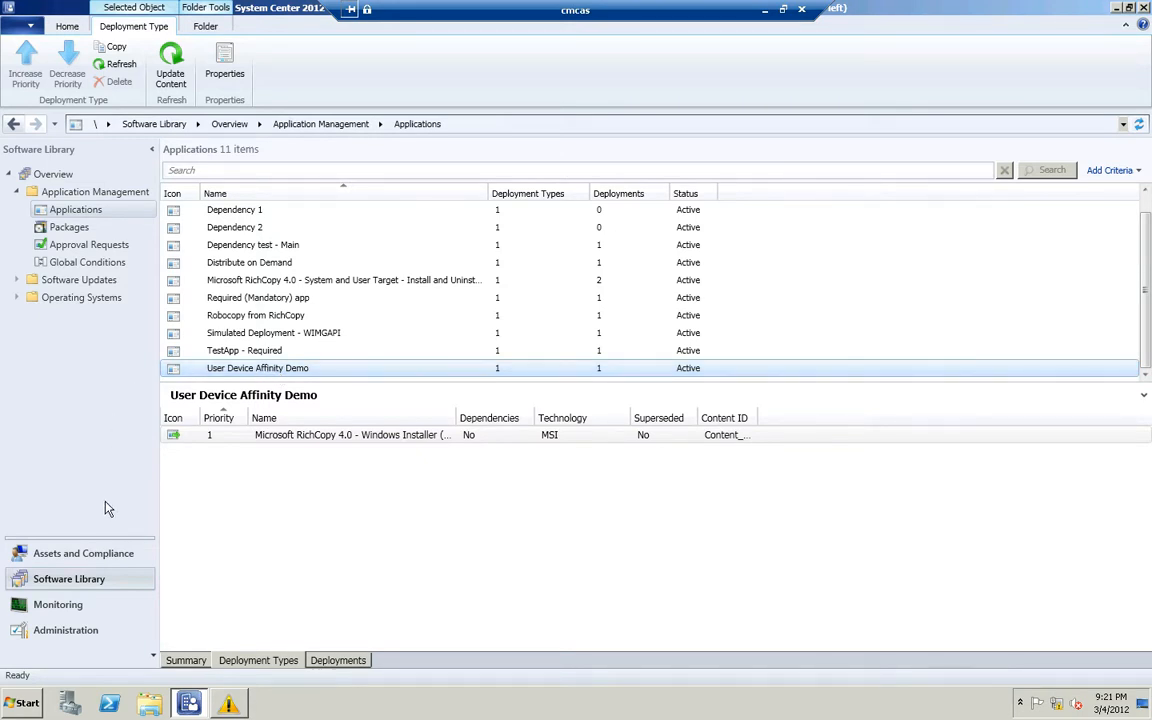
- Review the primary users settings of the CMCLT1 device in Assets and Compliance, and cancel without adding a user
left_click(92, 553)
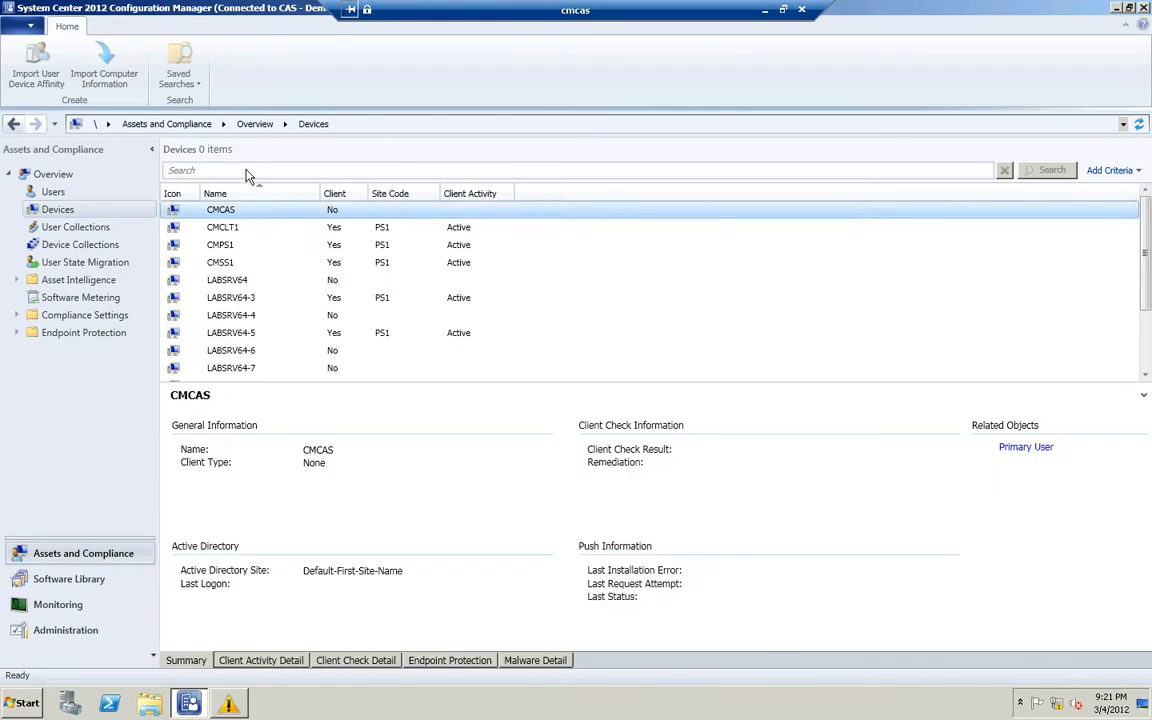
left_click(244, 230)
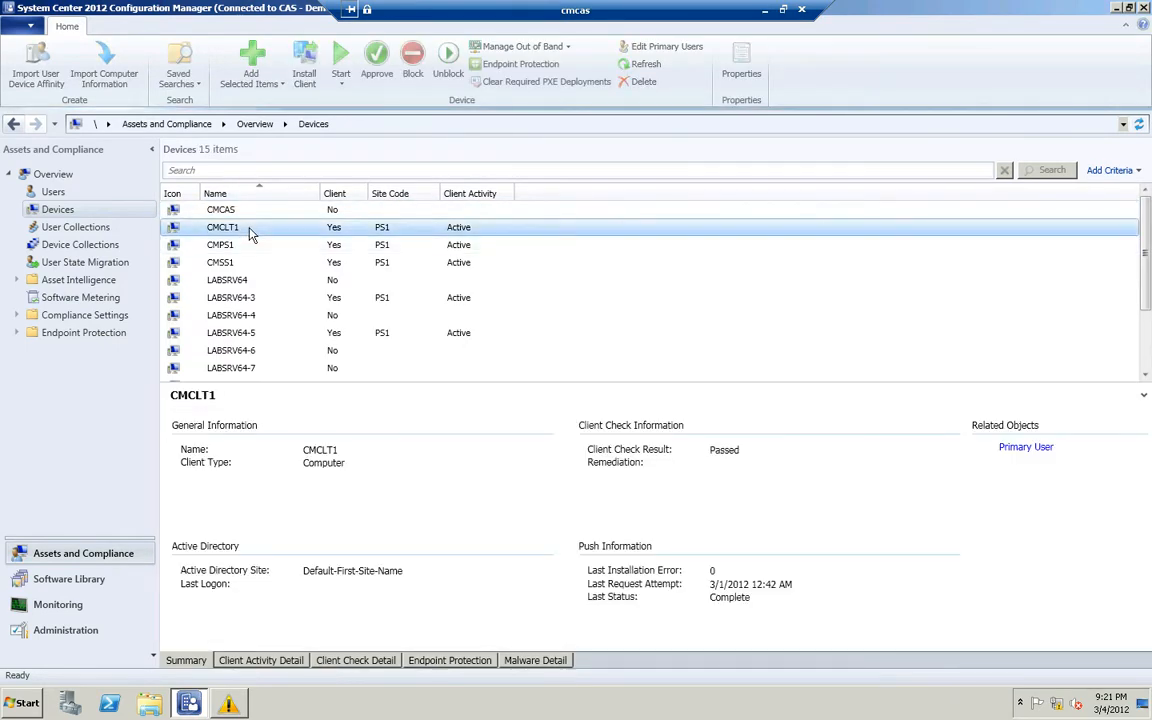
right_click(250, 233)
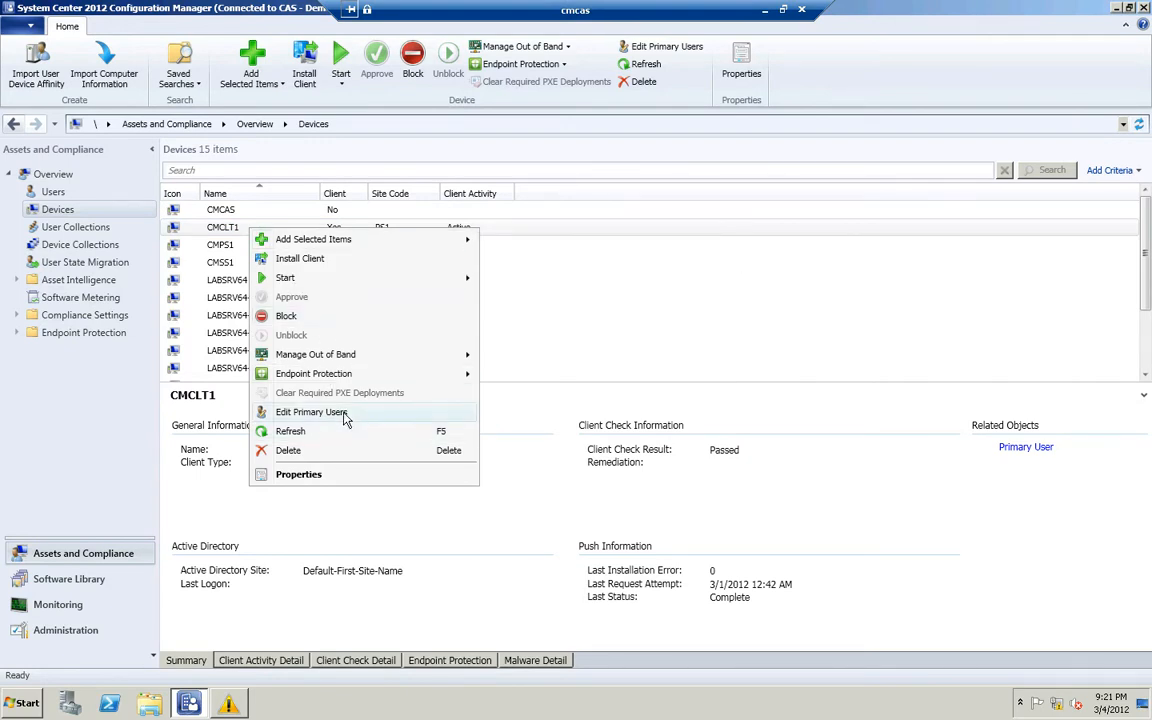
left_click(312, 412)
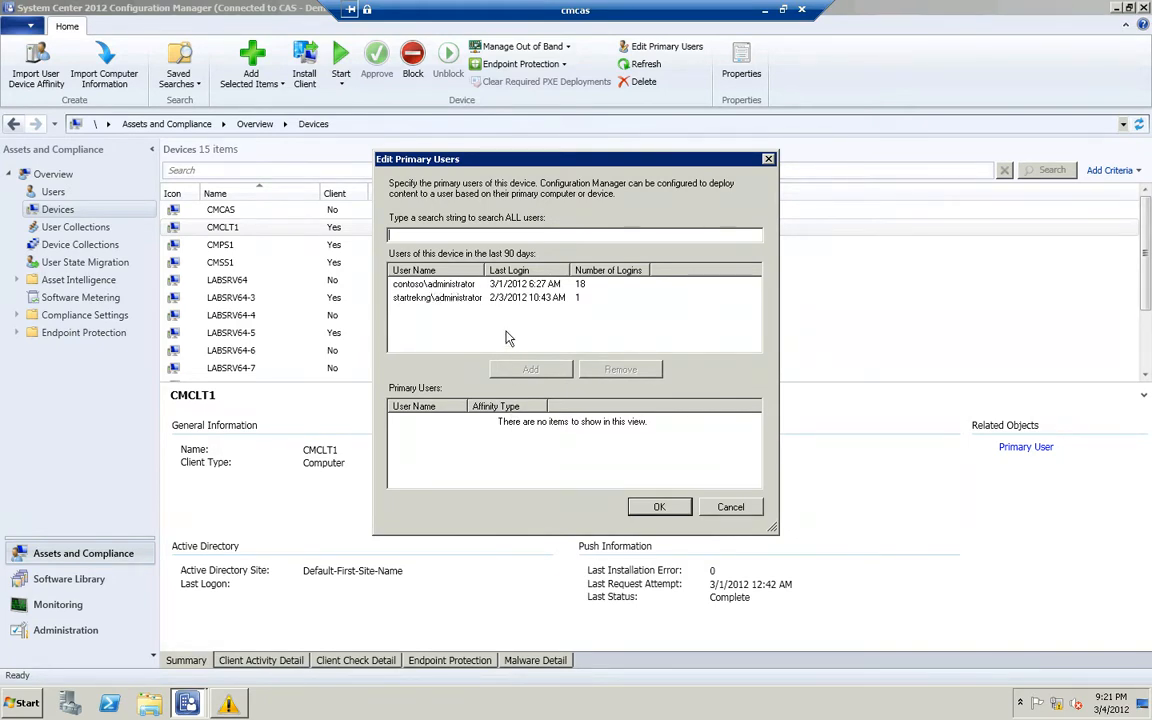
left_click(454, 300)
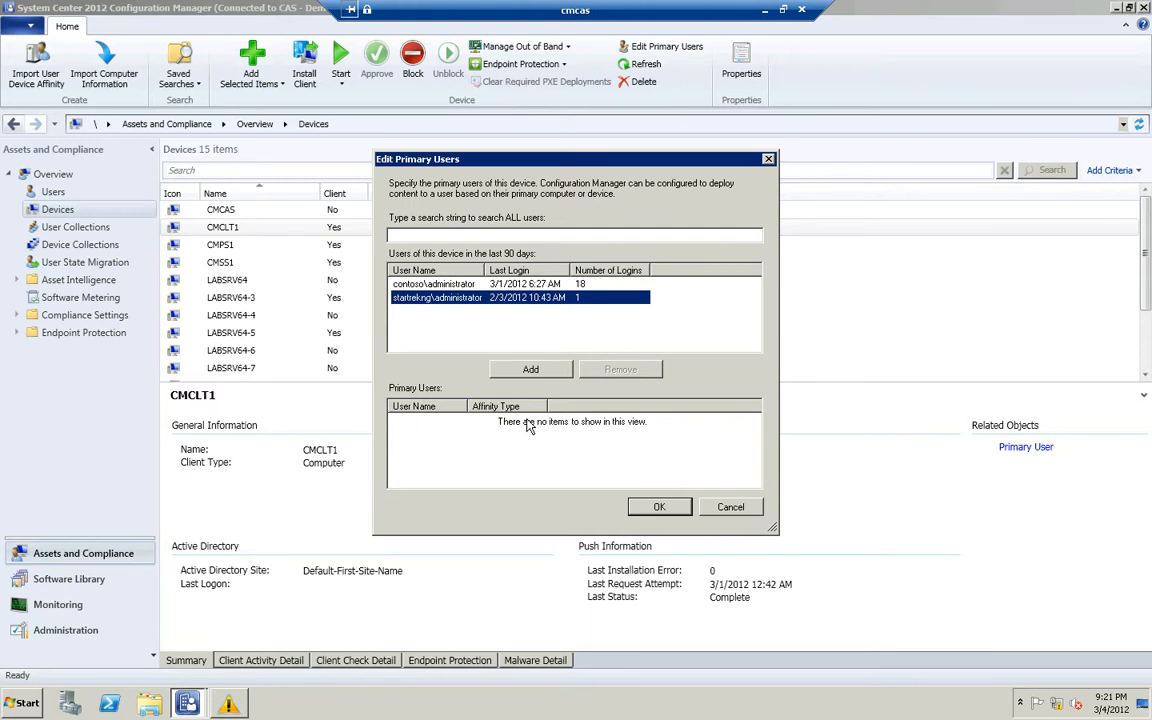
left_click(743, 500)
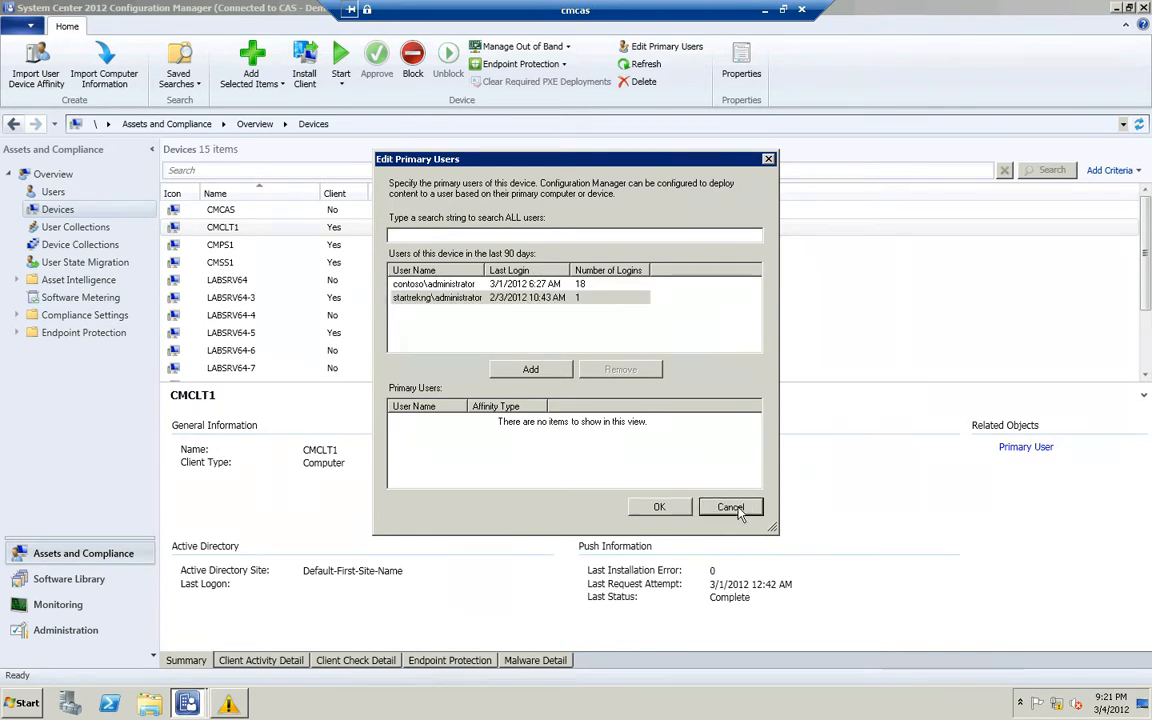
- View the file mapping page of the Import User Device Affinity Wizard and exit the wizard without importing anything
left_click(57, 79)
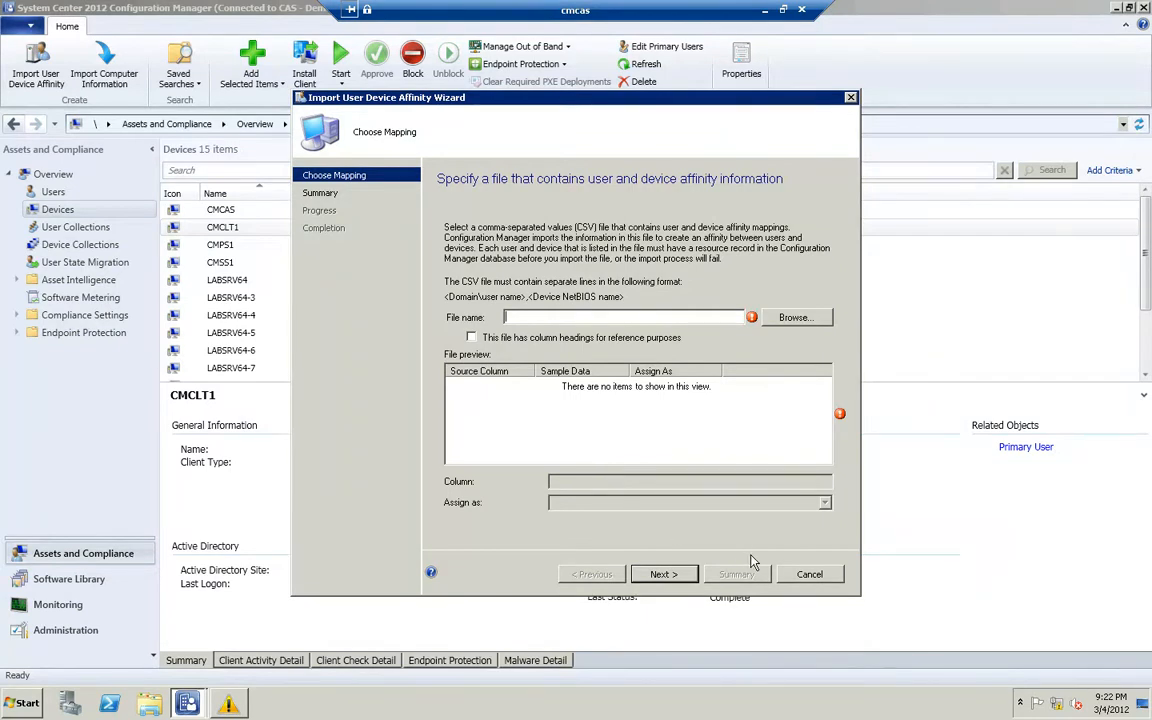
left_click(800, 574)
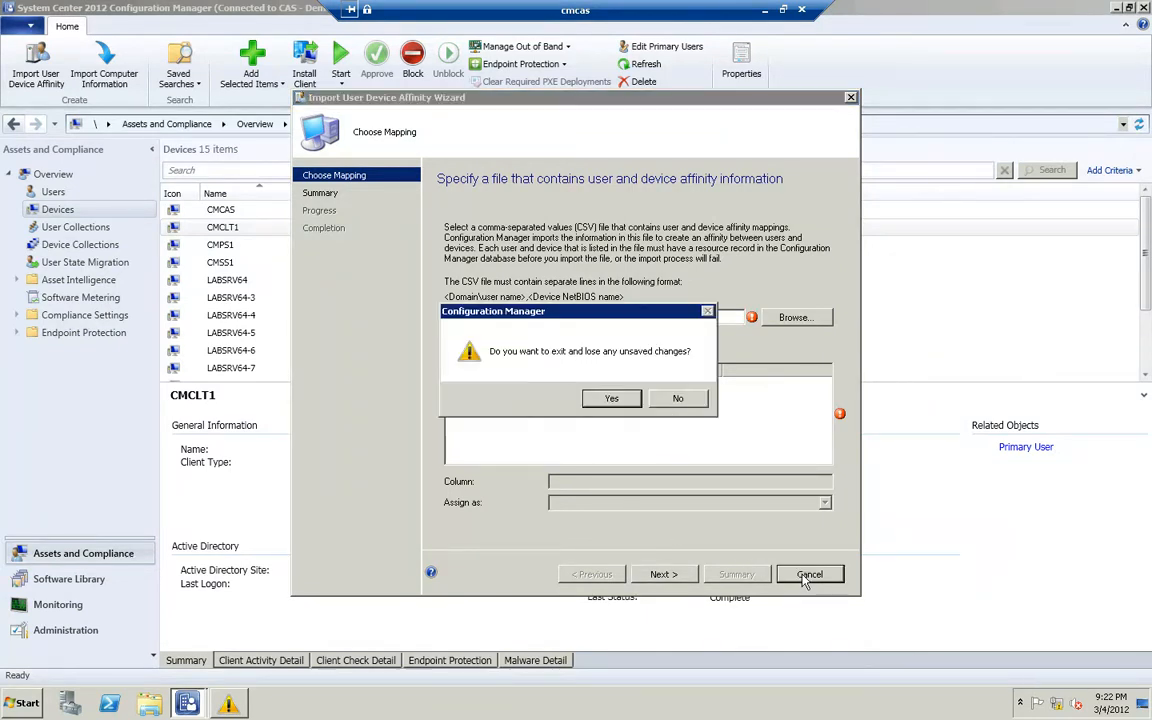
left_click(611, 398)
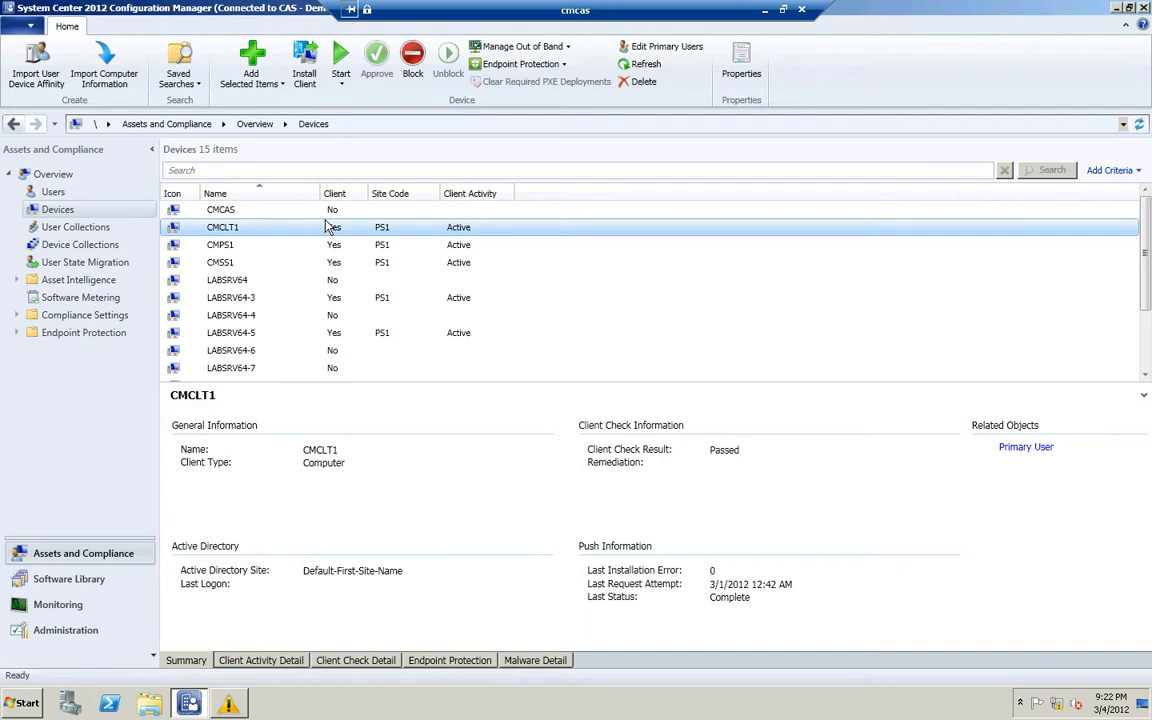
- Switch to the cmclt1 remote session and view the My Devices page of the Application Catalog
left_click(765, 11)
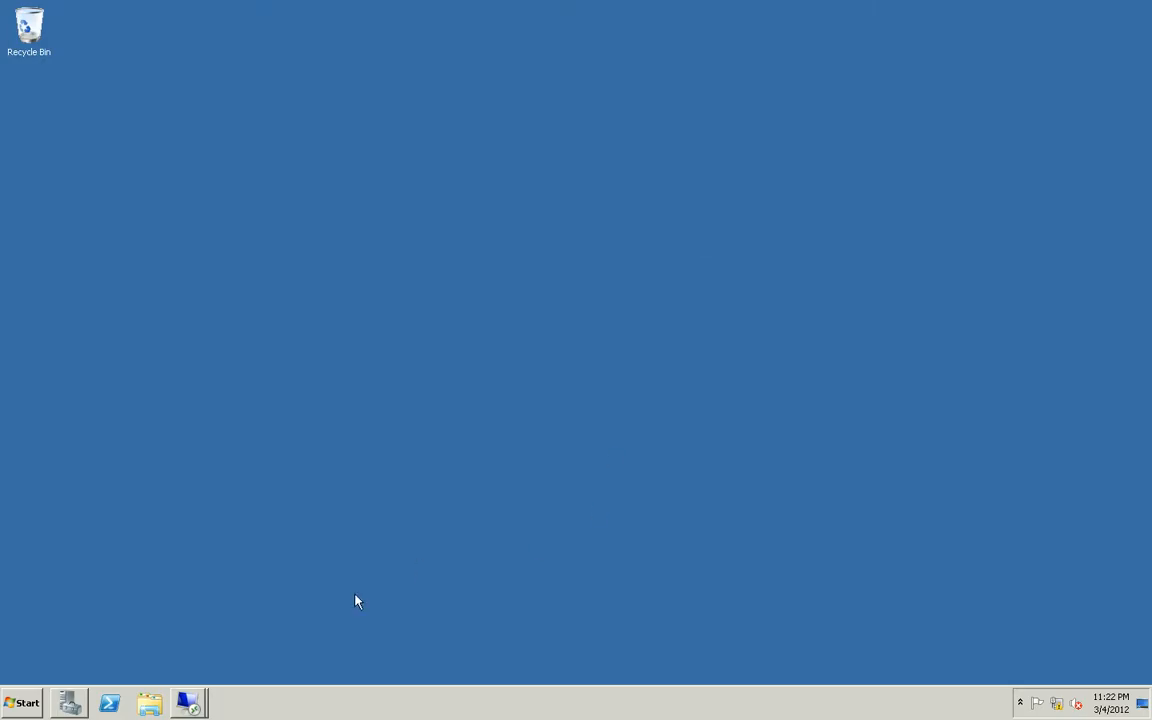
left_click(190, 708)
left_click(186, 679)
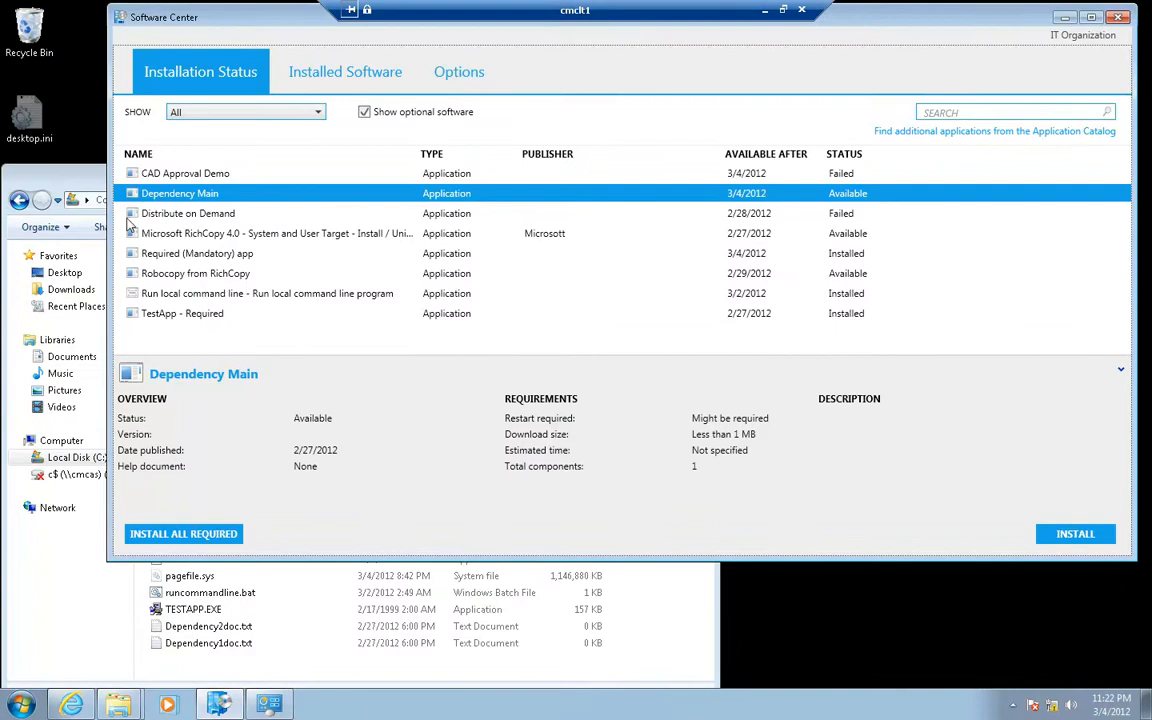
left_click(84, 706)
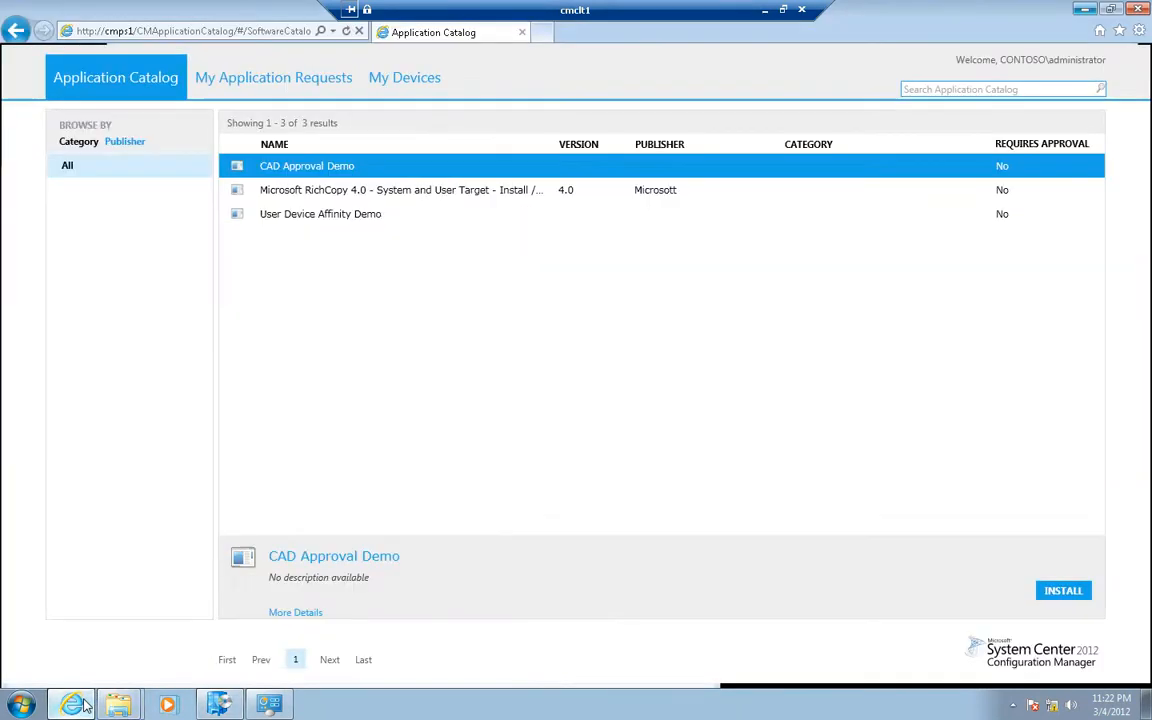
left_click(378, 80)
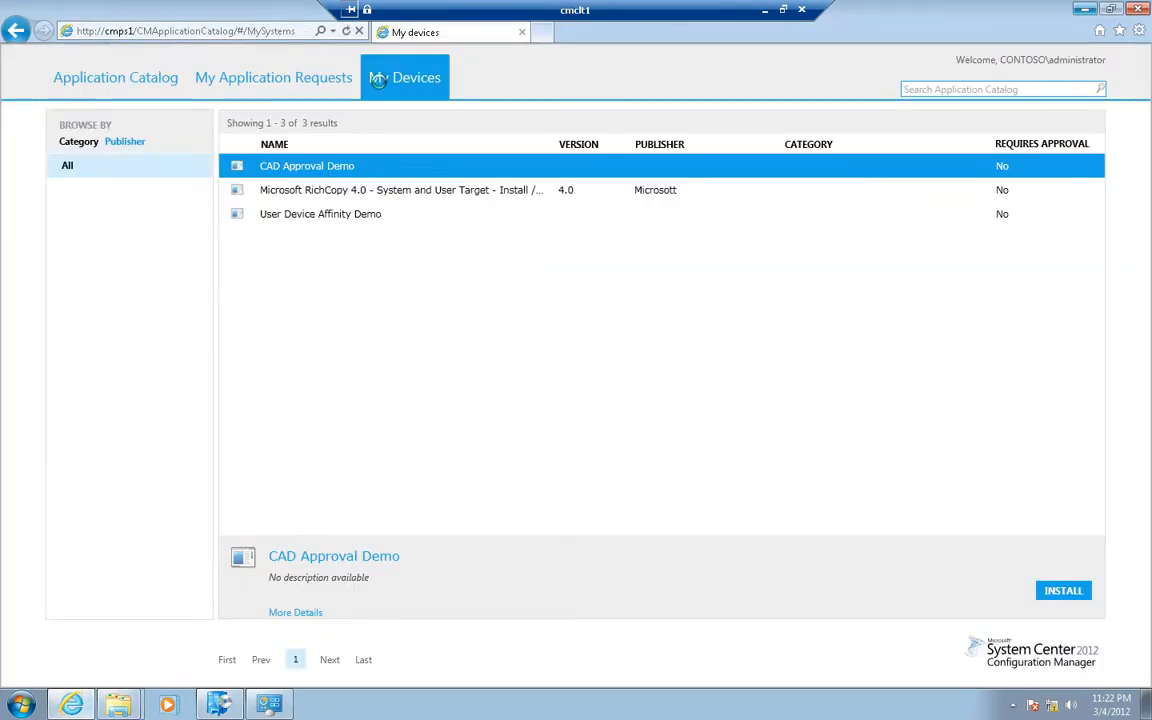
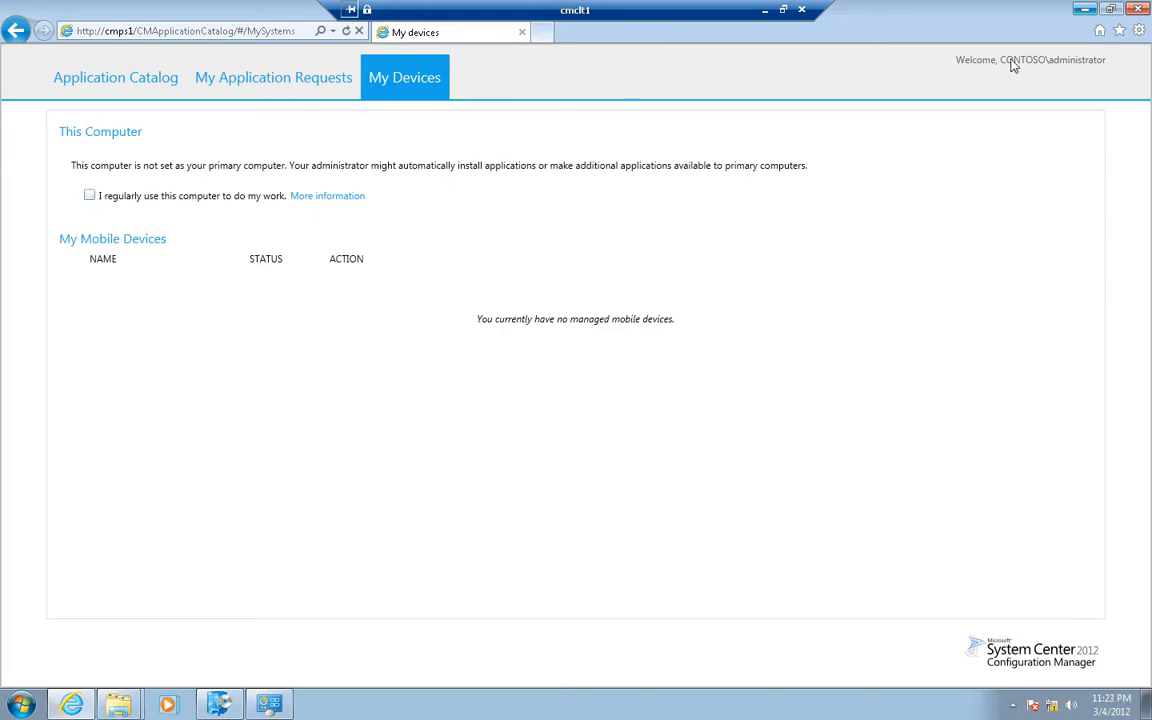
- Minimize the Application Catalog and switch back to the cmcas remote session with the Configuration Manager console
left_click(1079, 5)
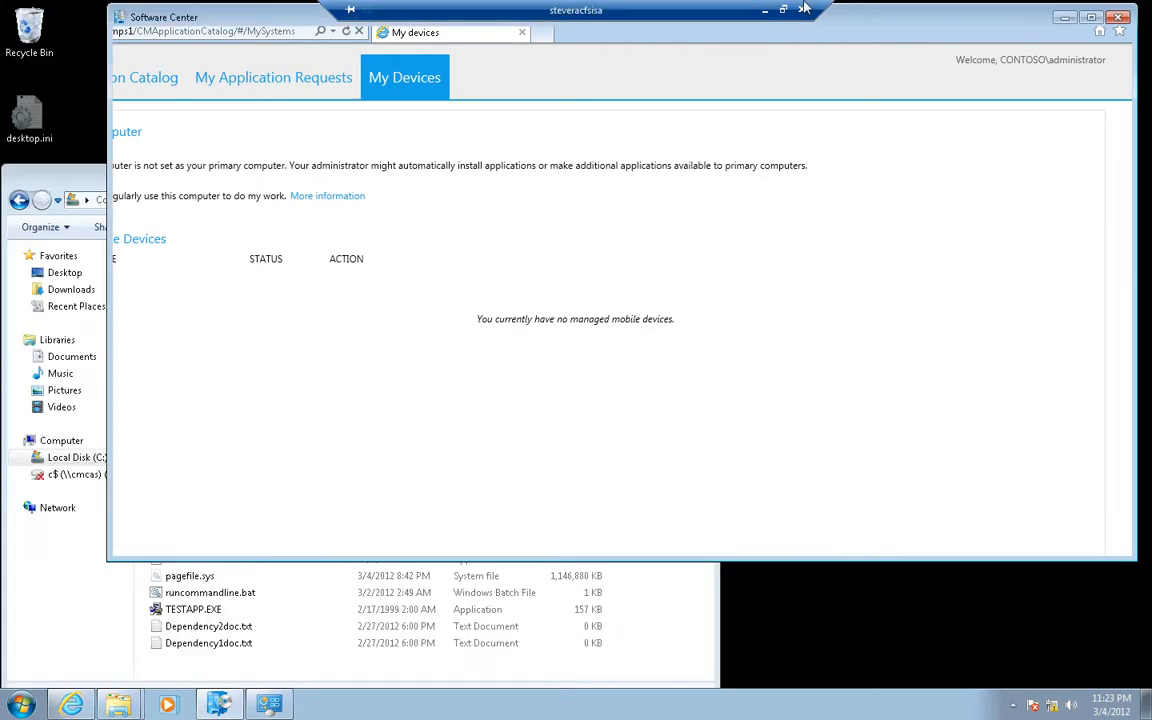
left_click(766, 11)
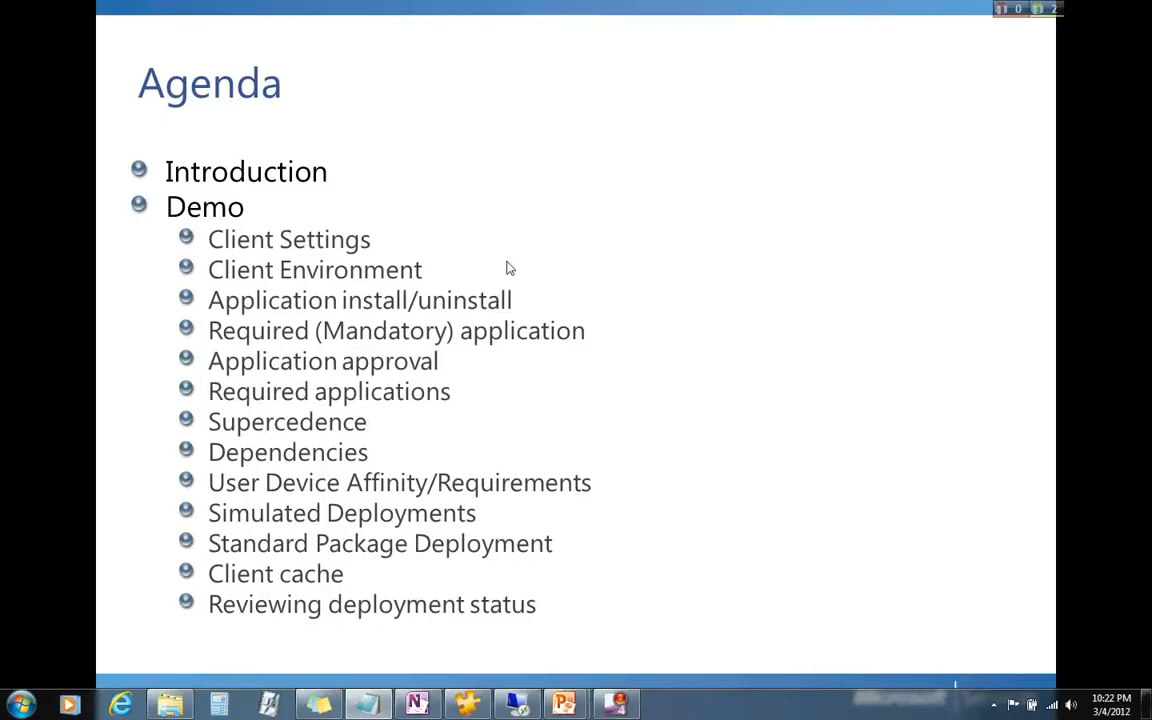
left_click(516, 705)
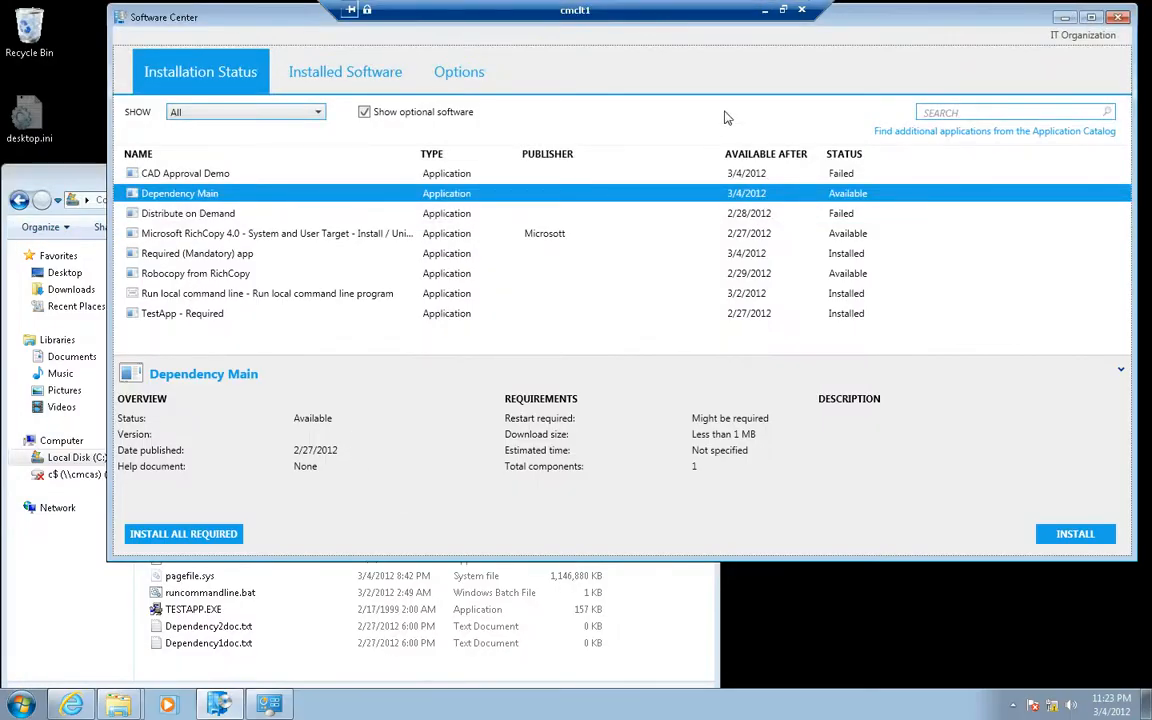
left_click(764, 10)
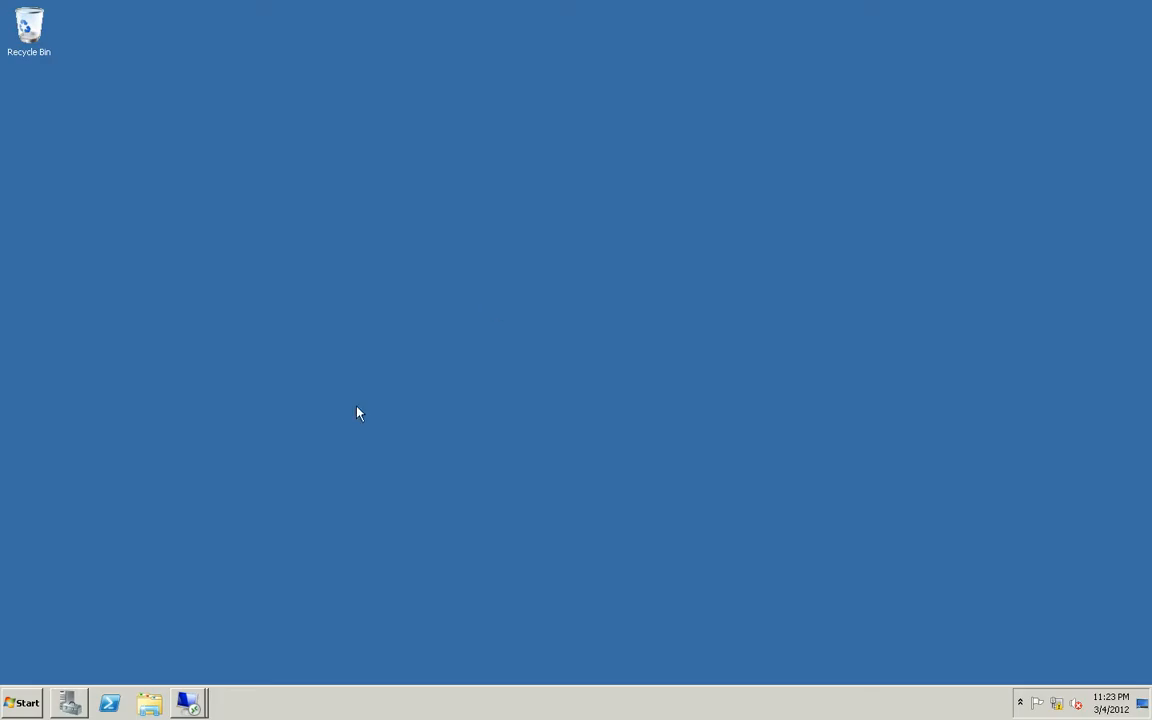
left_click(188, 703)
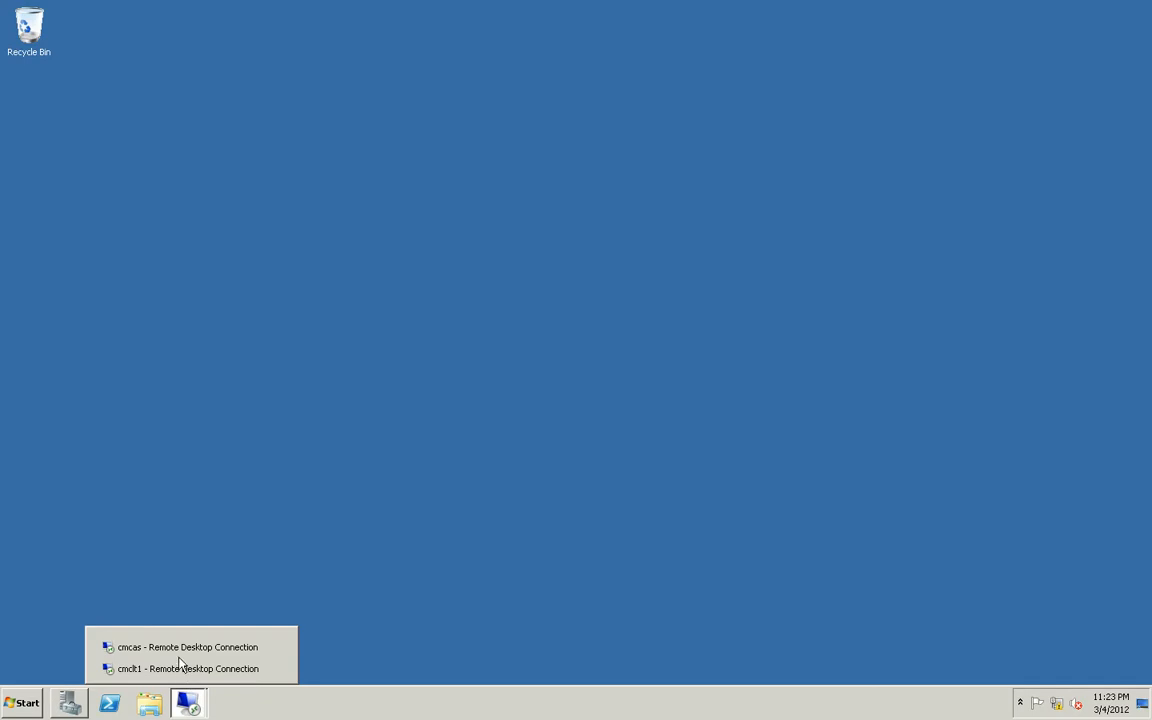
left_click(180, 648)
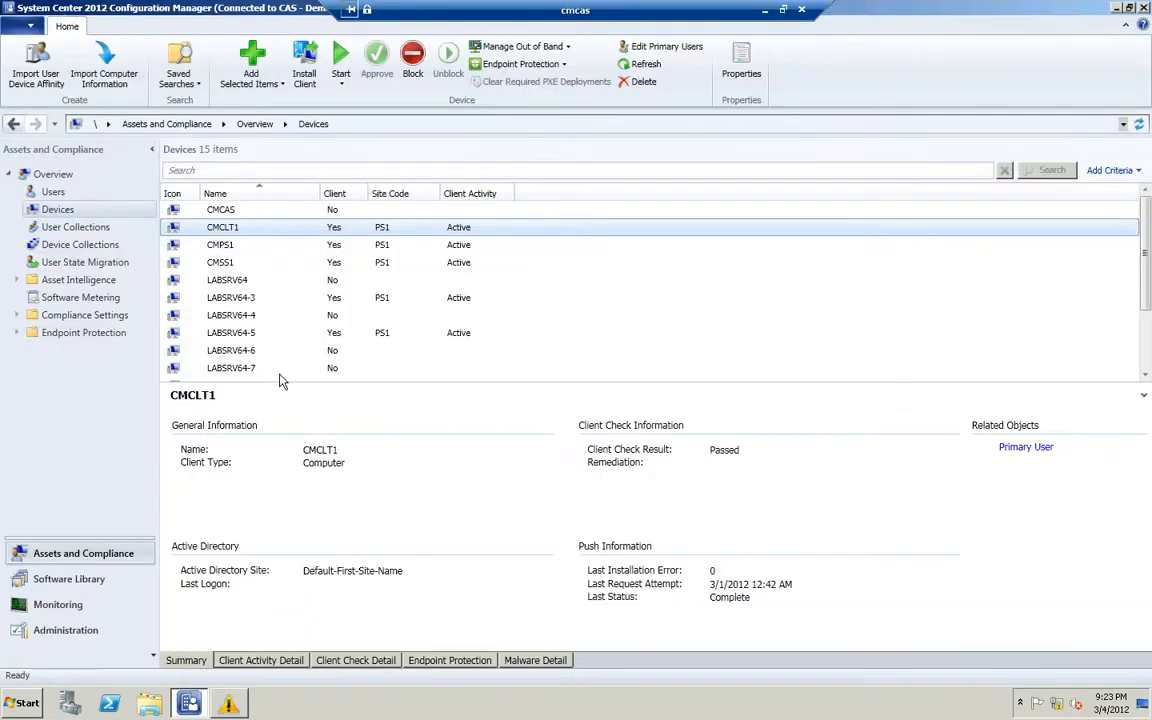
- Review the requirements of the Microsoft RichCopy 4.0 deployment type in the User Device Affinity Demo application, and close its properties
left_click(47, 587)
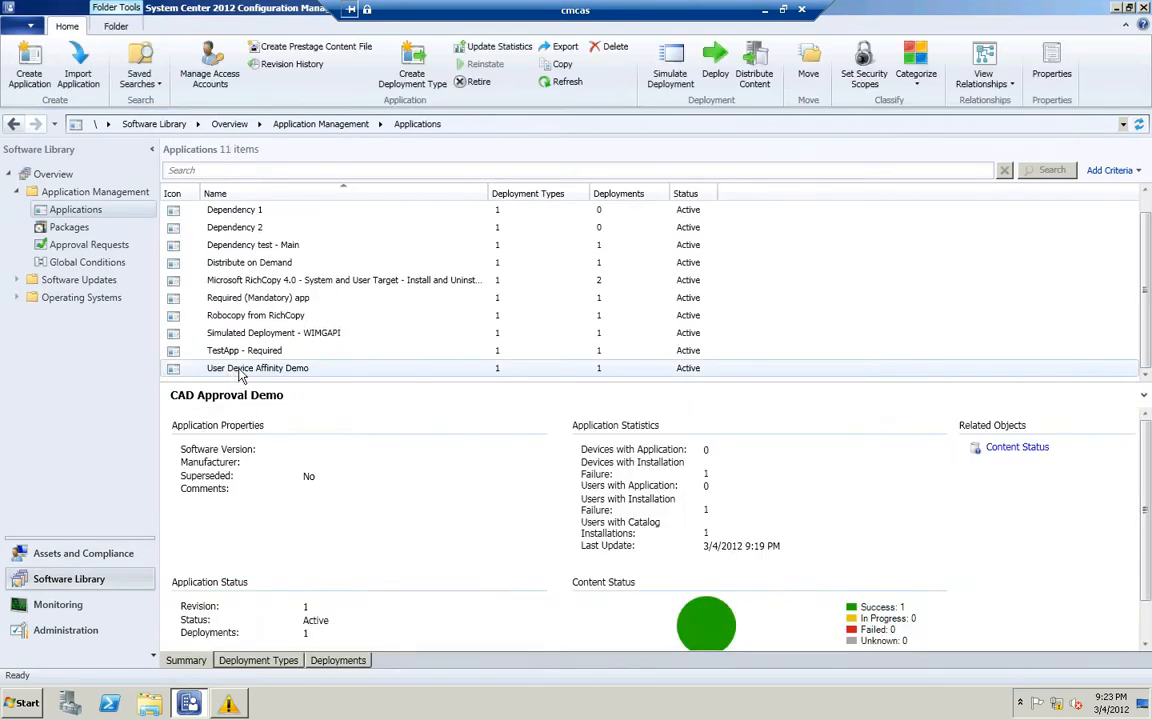
left_click(238, 369)
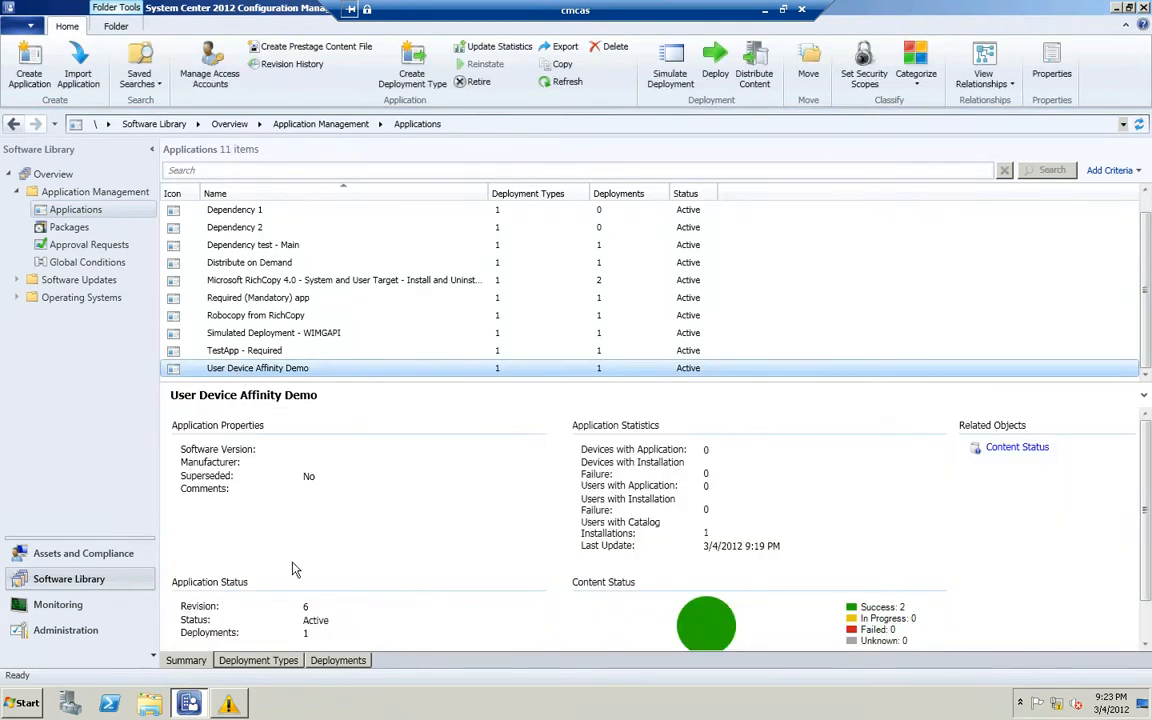
left_click(264, 666)
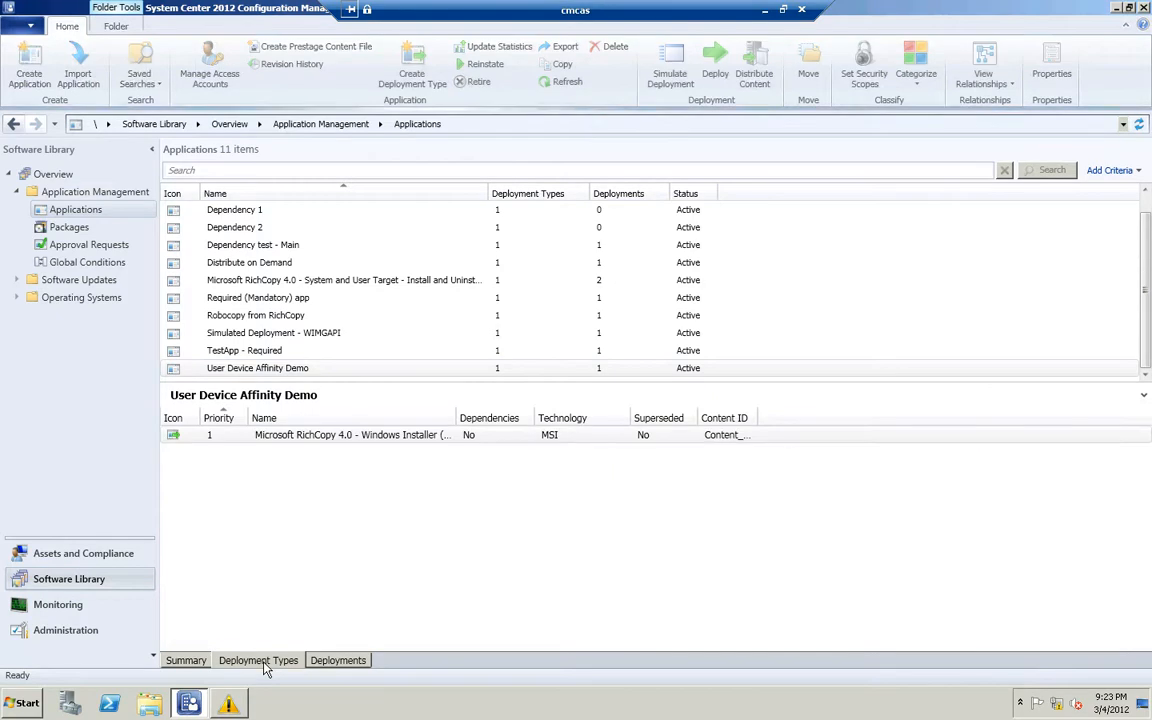
left_click(339, 438)
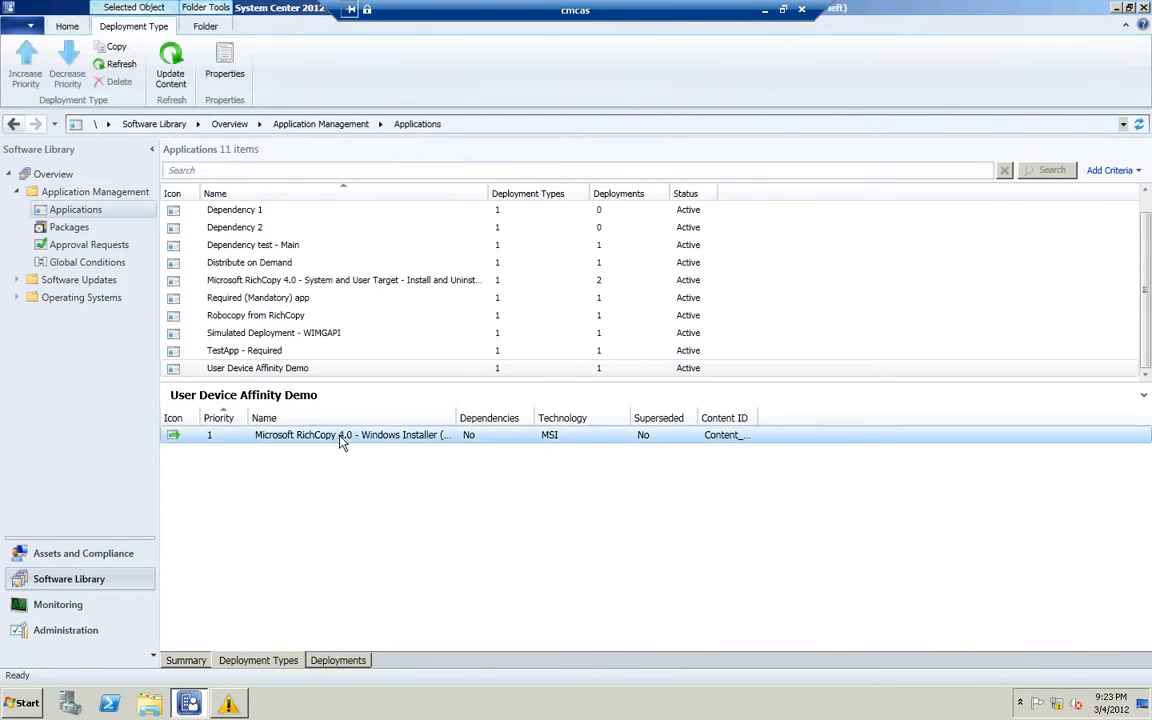
right_click(341, 443)
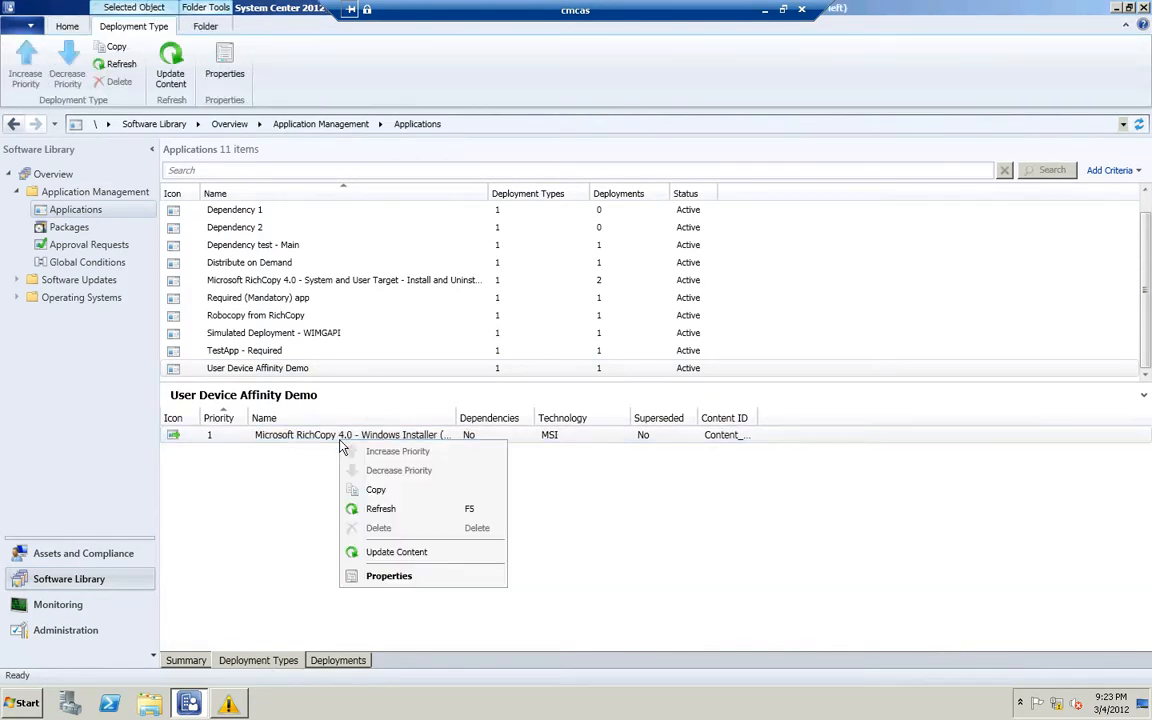
left_click(389, 577)
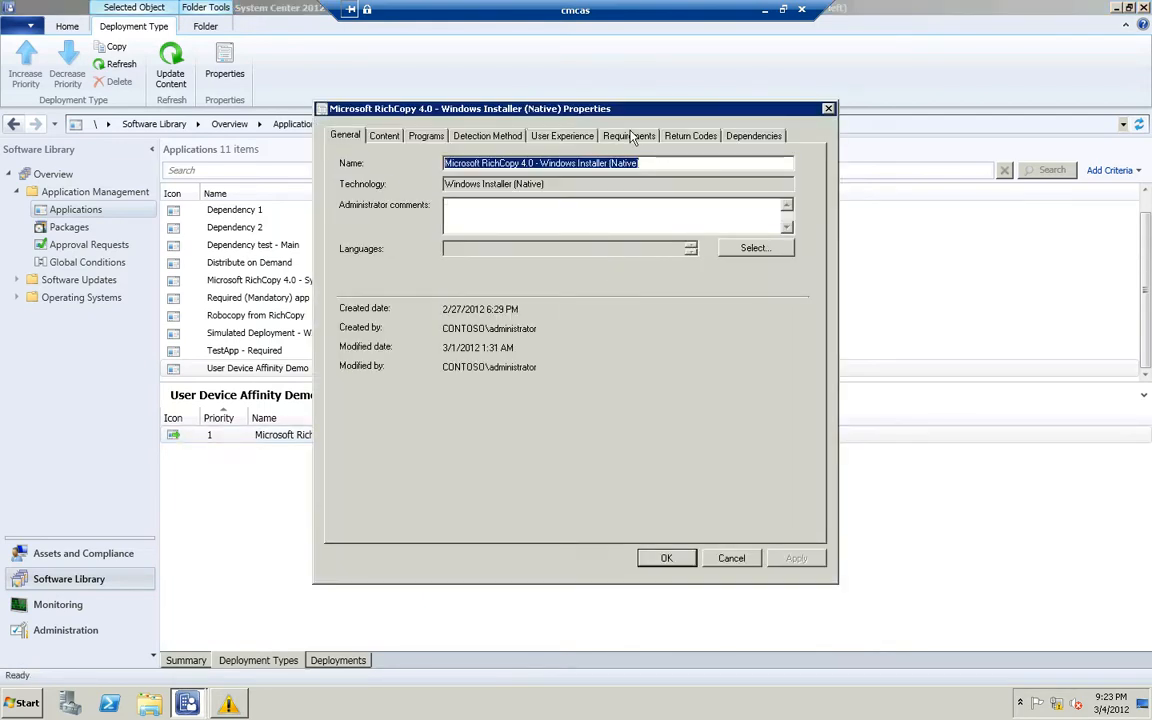
left_click(630, 136)
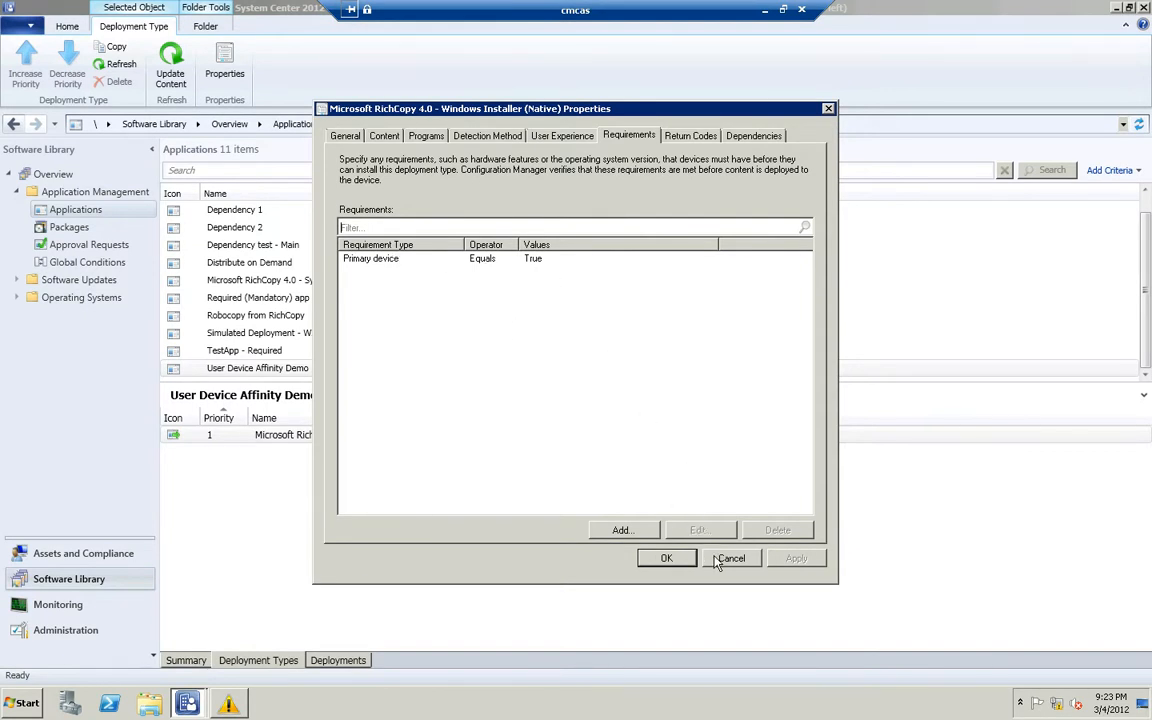
left_click(666, 557)
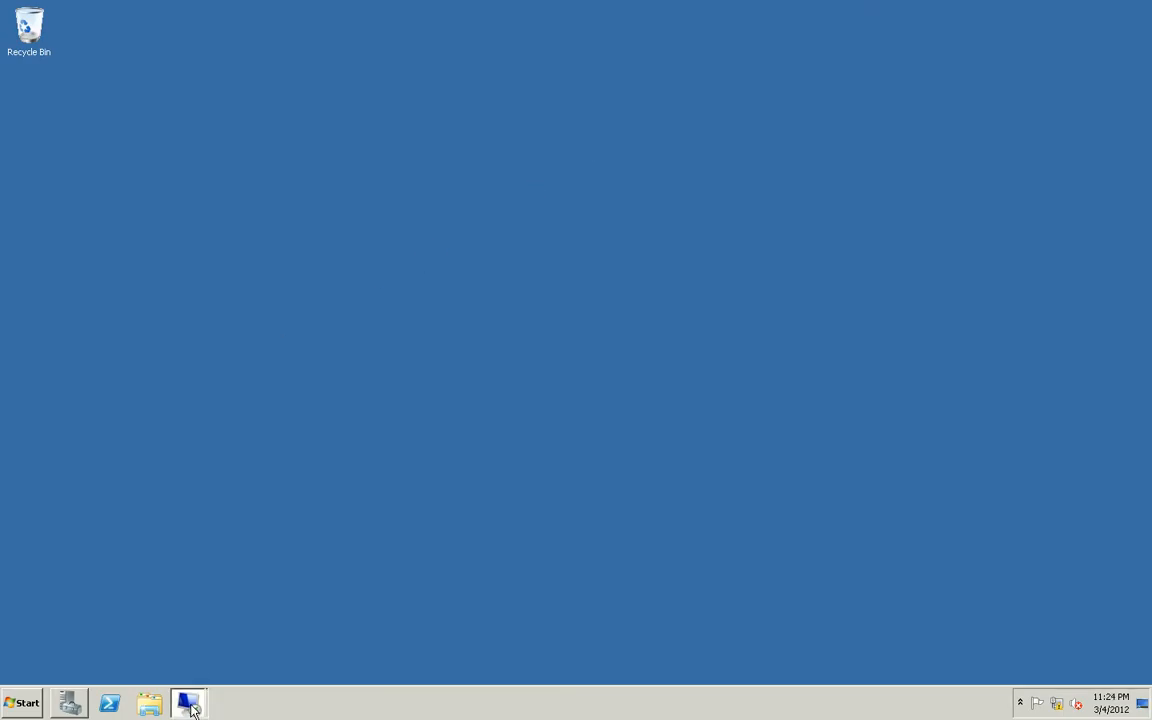
- Switch to the cmclt1 remote session and show the list of available applications in the Application Catalog
left_click(190, 702)
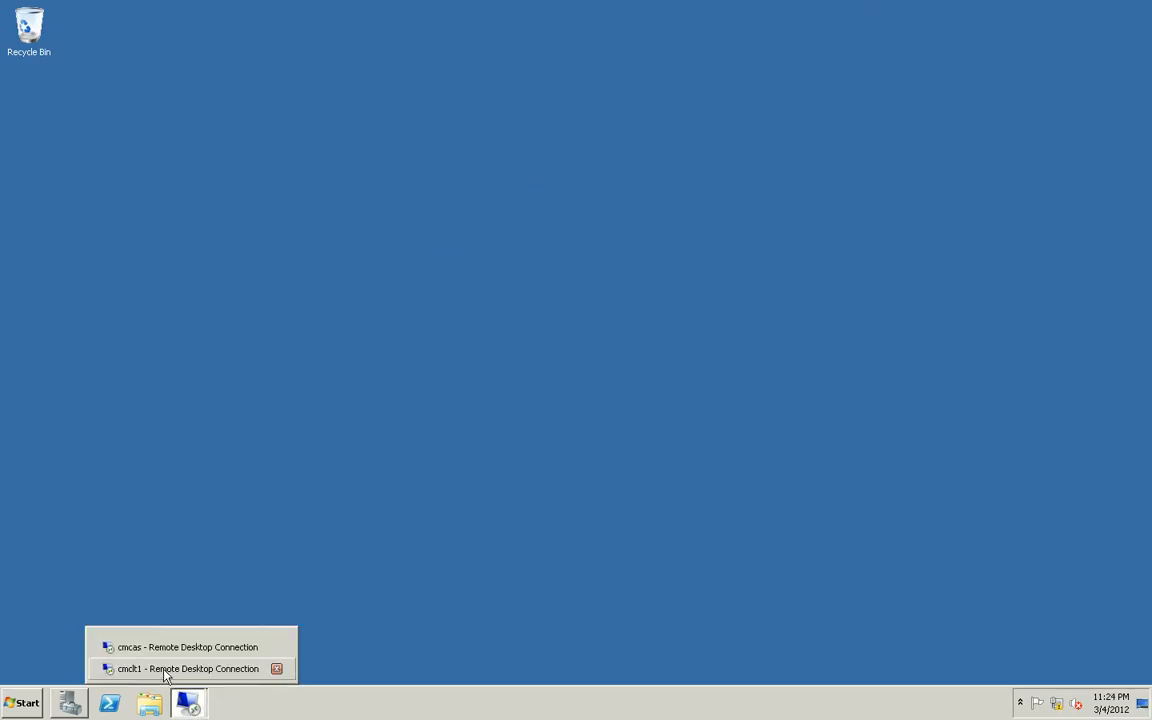
left_click(166, 670)
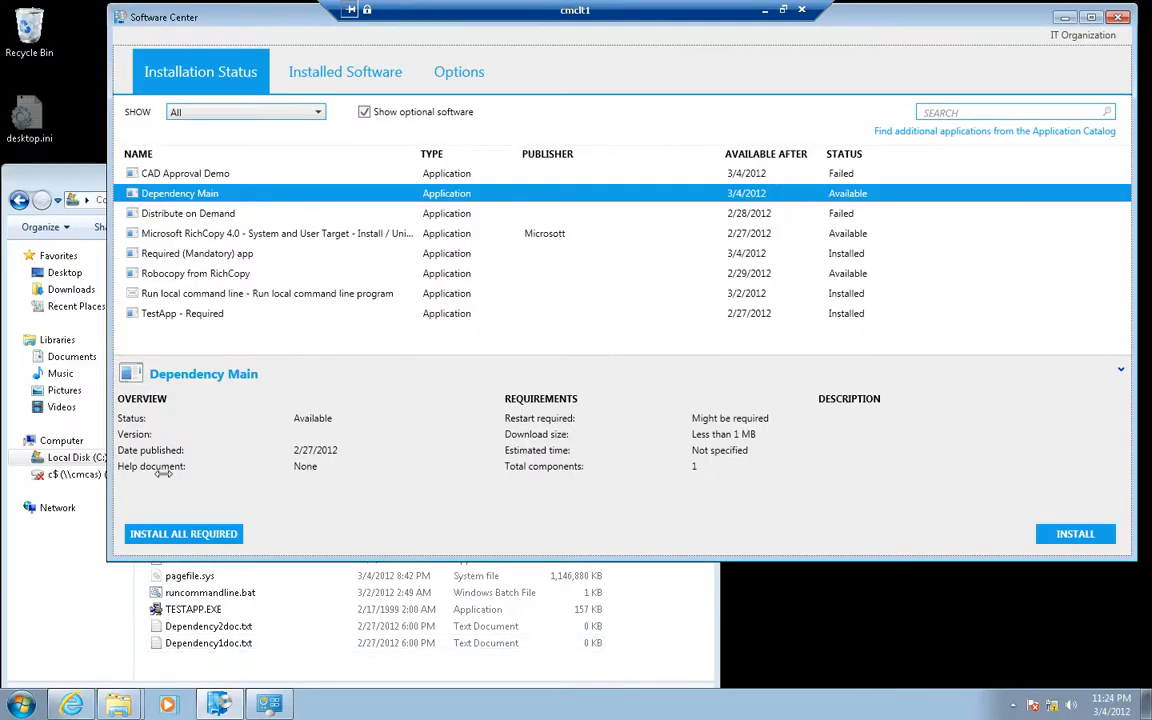
left_click(70, 705)
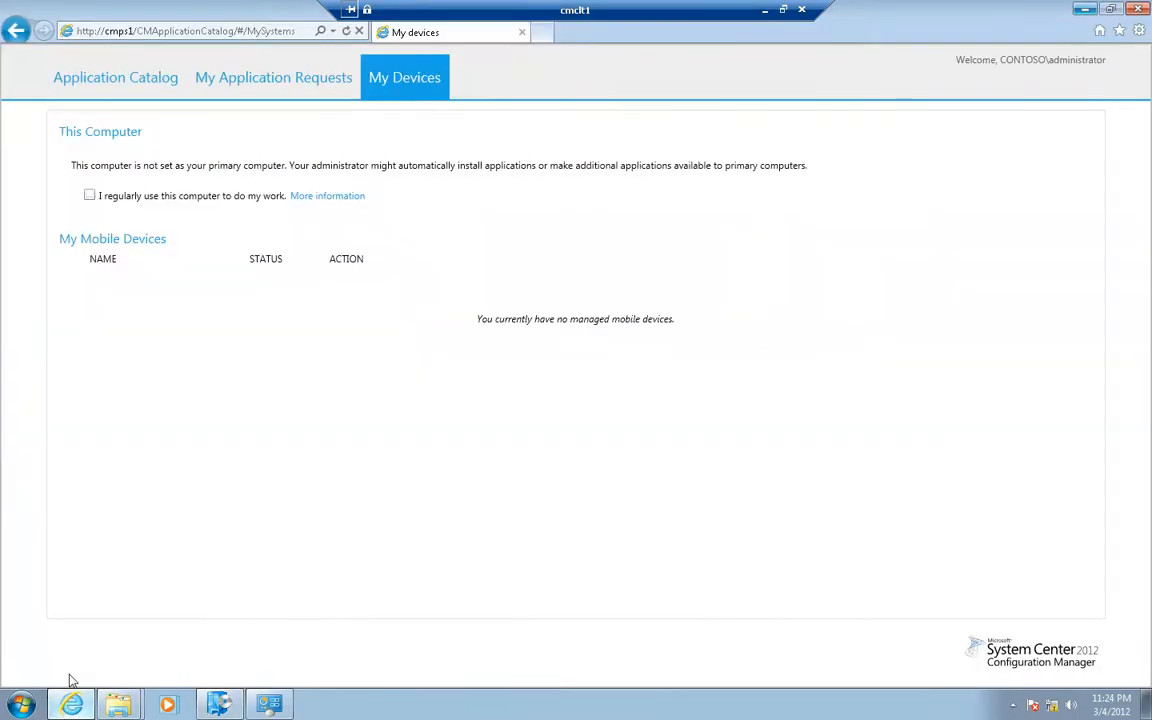
left_click(92, 88)
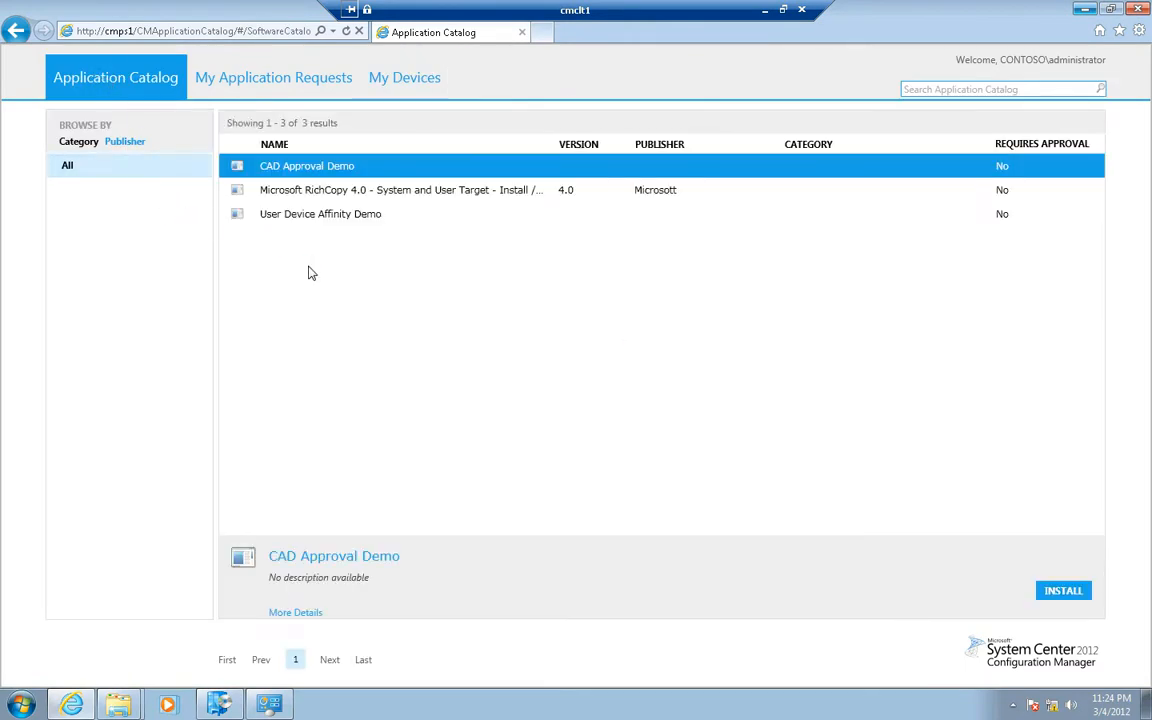
- Try to install User Device Affinity Demo from the Application Catalog, and return to the application list
left_click(310, 214)
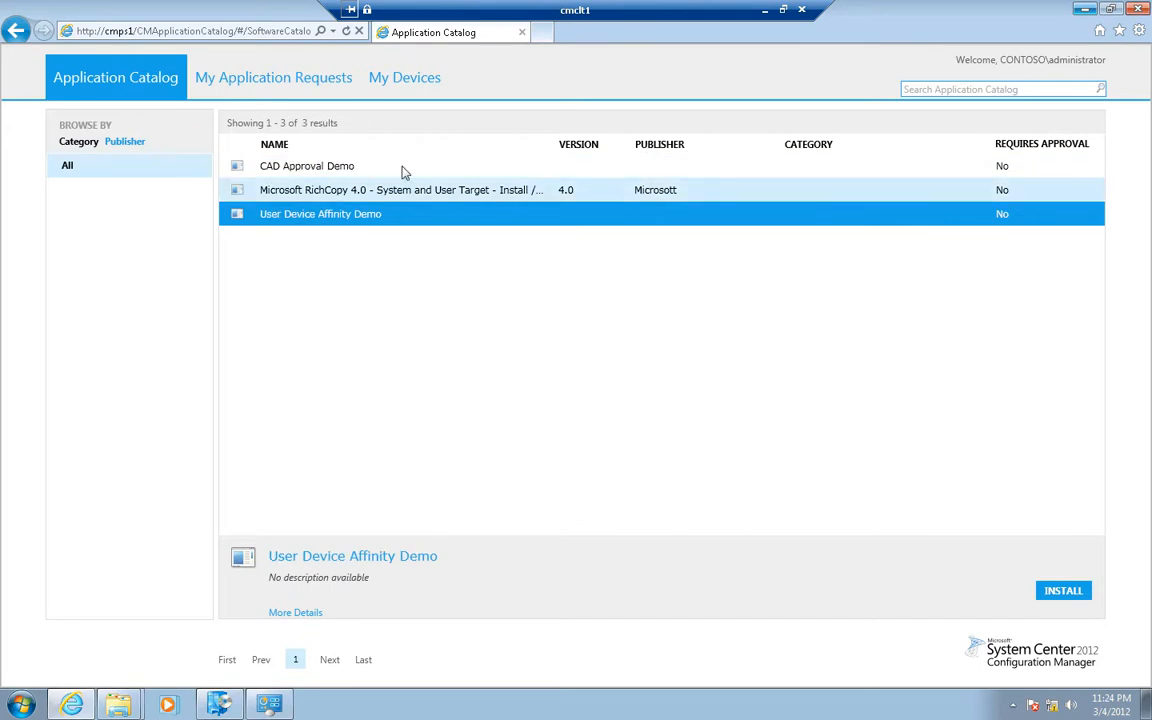
left_click(1060, 590)
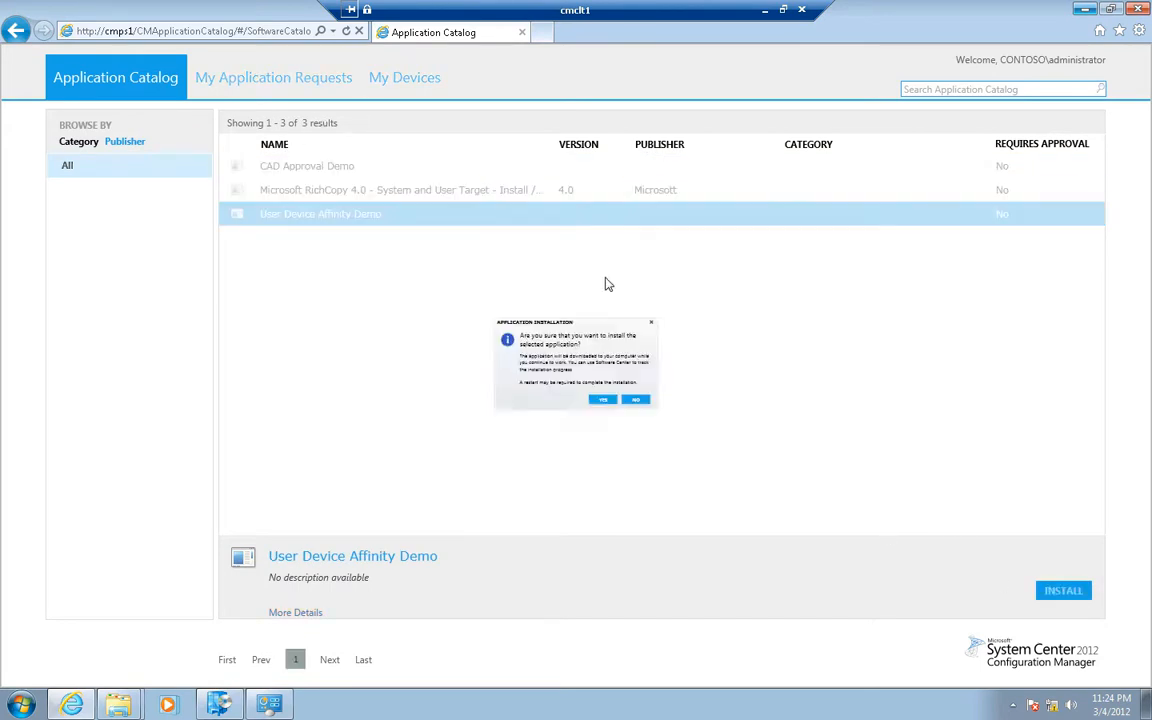
left_click(627, 431)
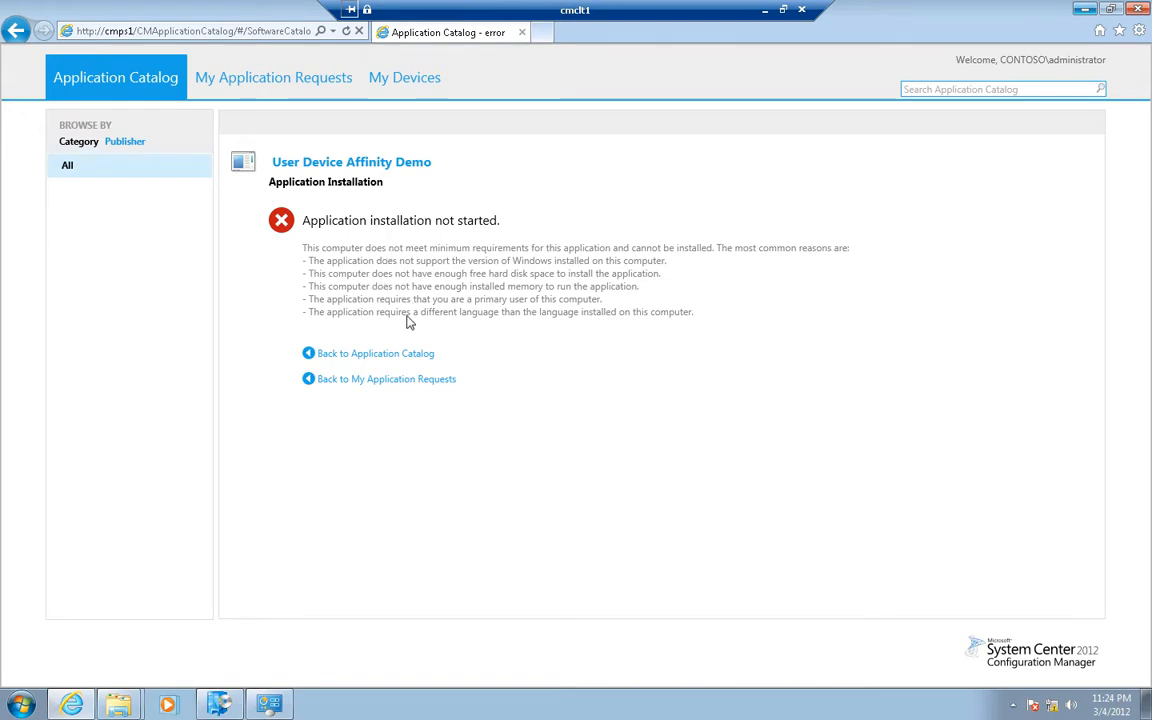
left_click(16, 31)
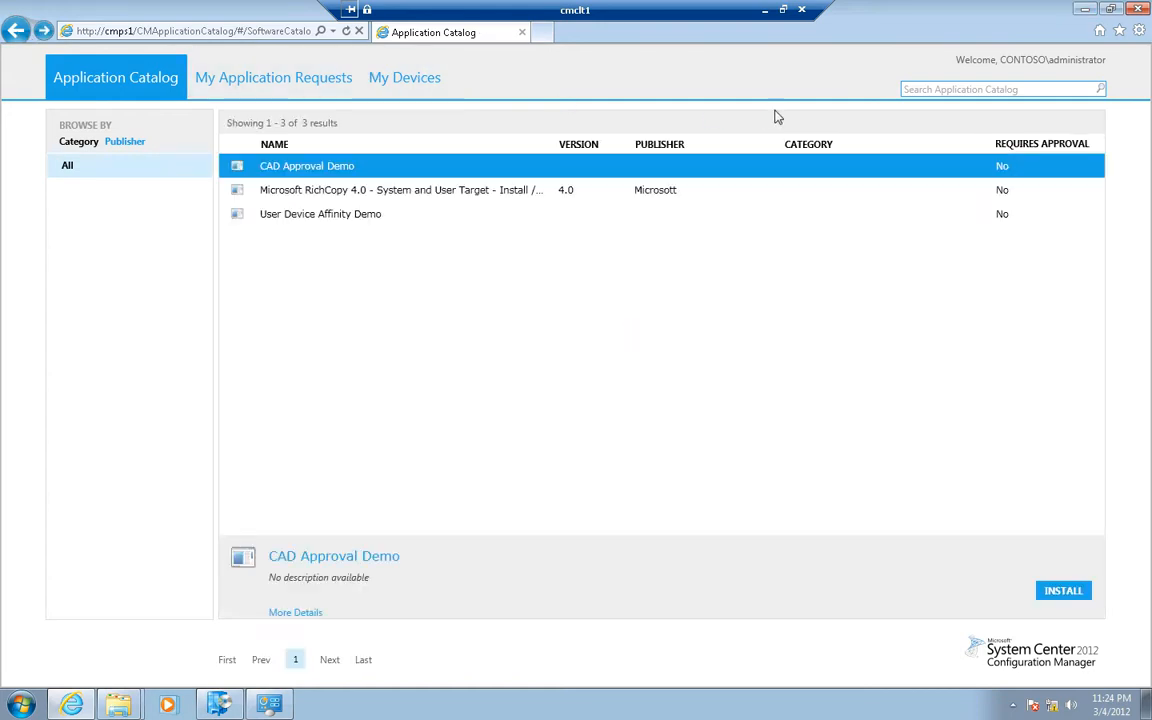
- Switch back to the cmcas remote session with the Configuration Manager console
left_click(764, 10)
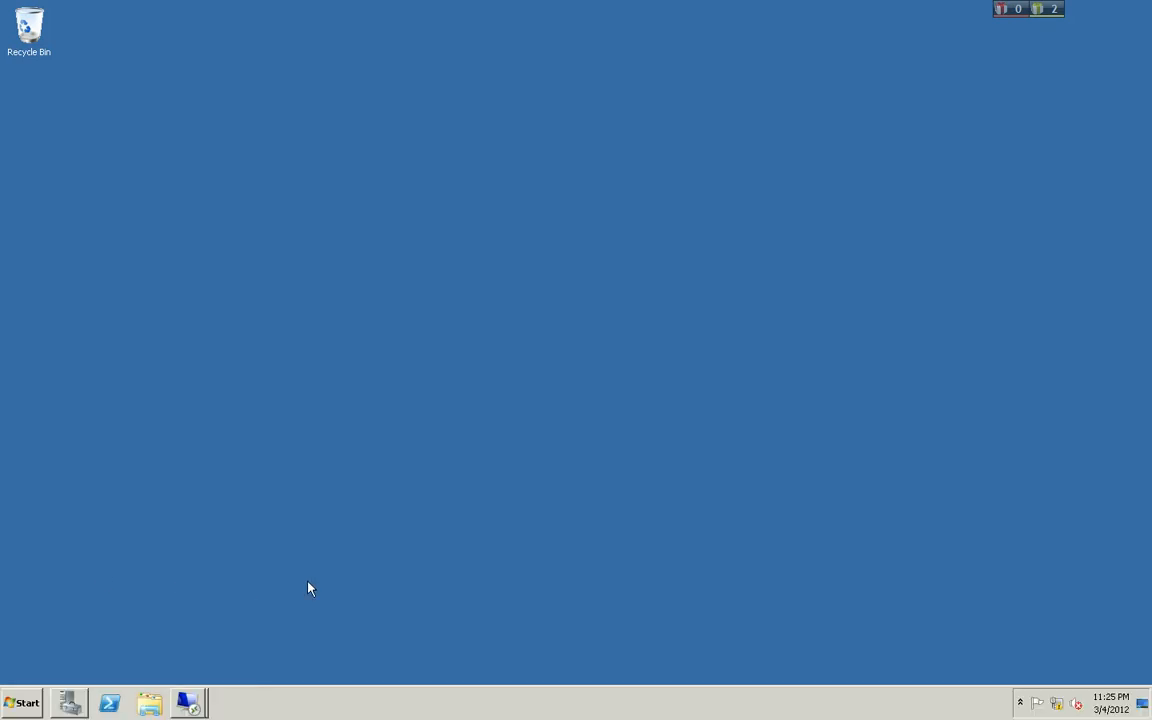
left_click(190, 706)
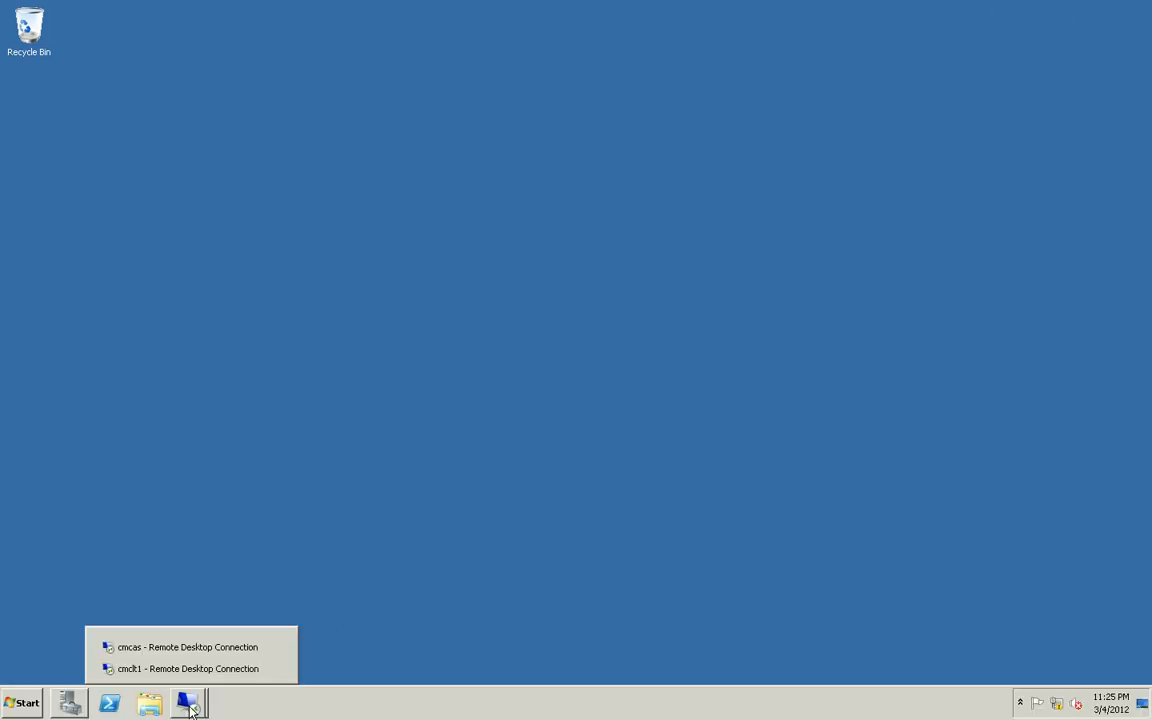
left_click(180, 648)
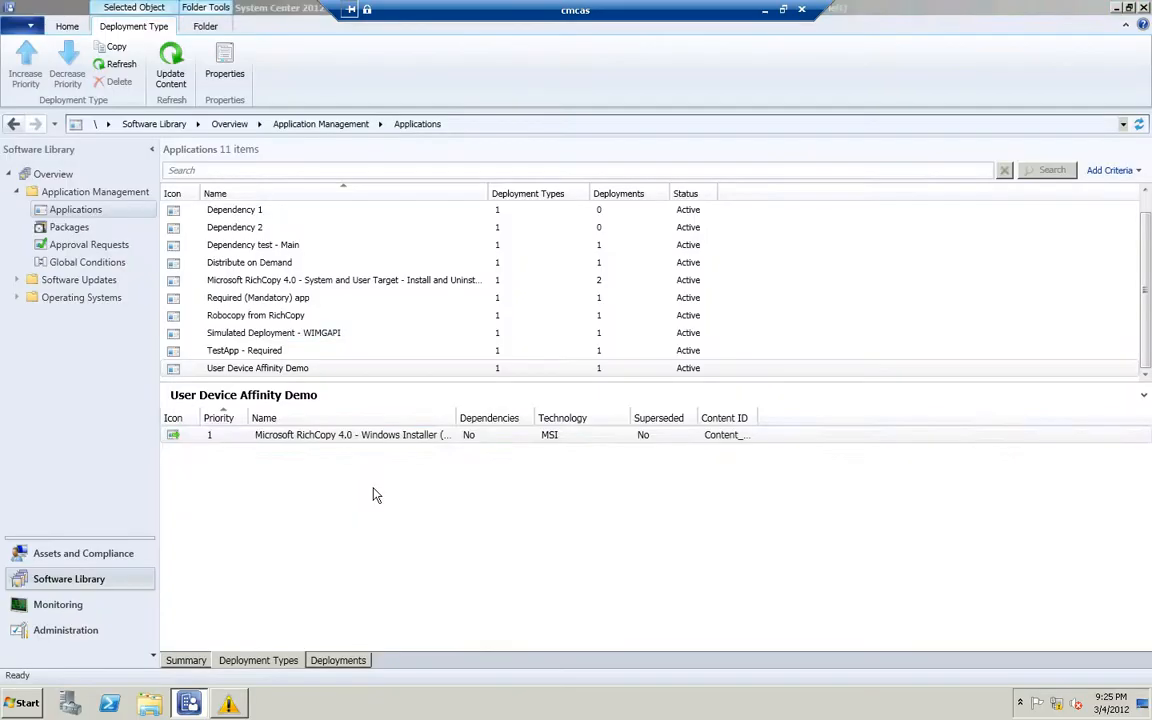
- View the Simulate Application Deployment Wizard for Simulated Deployment - WIMGAPI with the Install action, and exit without saving
left_click(285, 335)
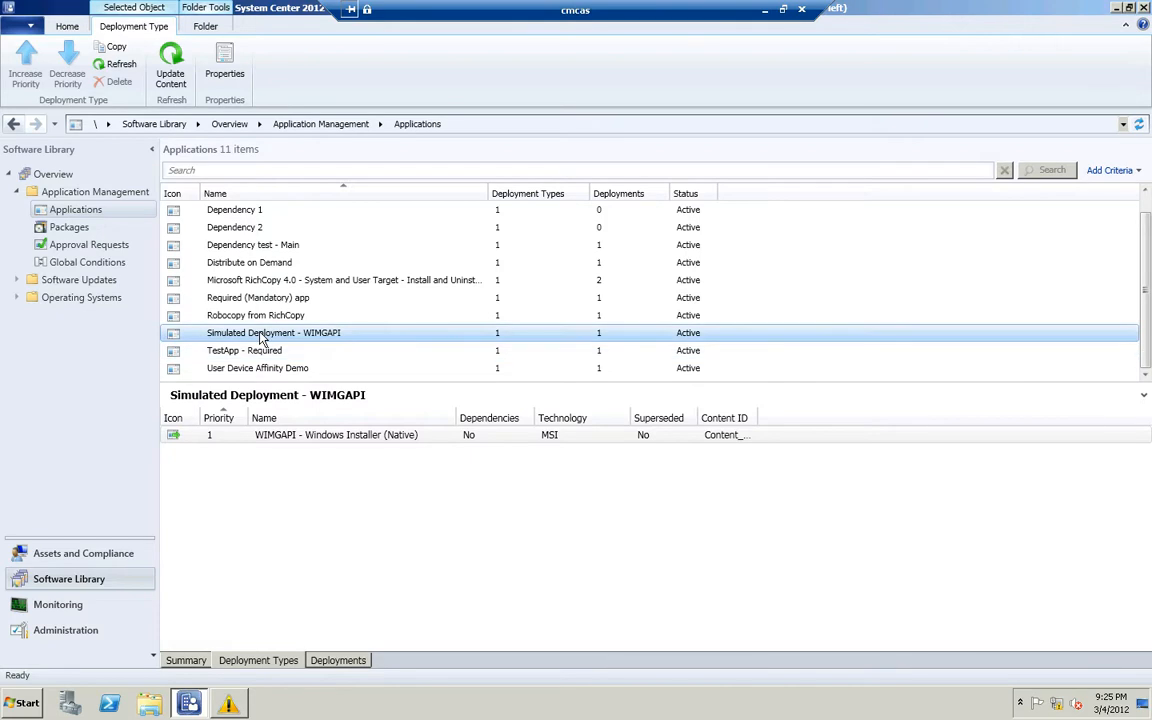
left_click(67, 27)
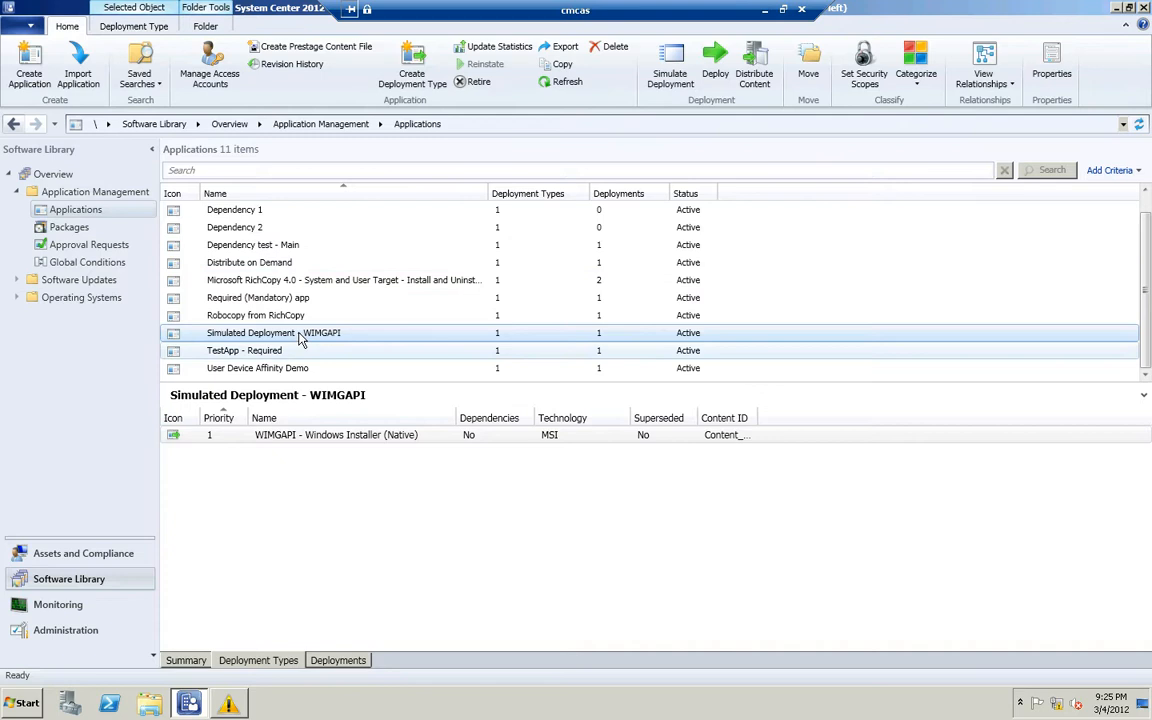
left_click(663, 82)
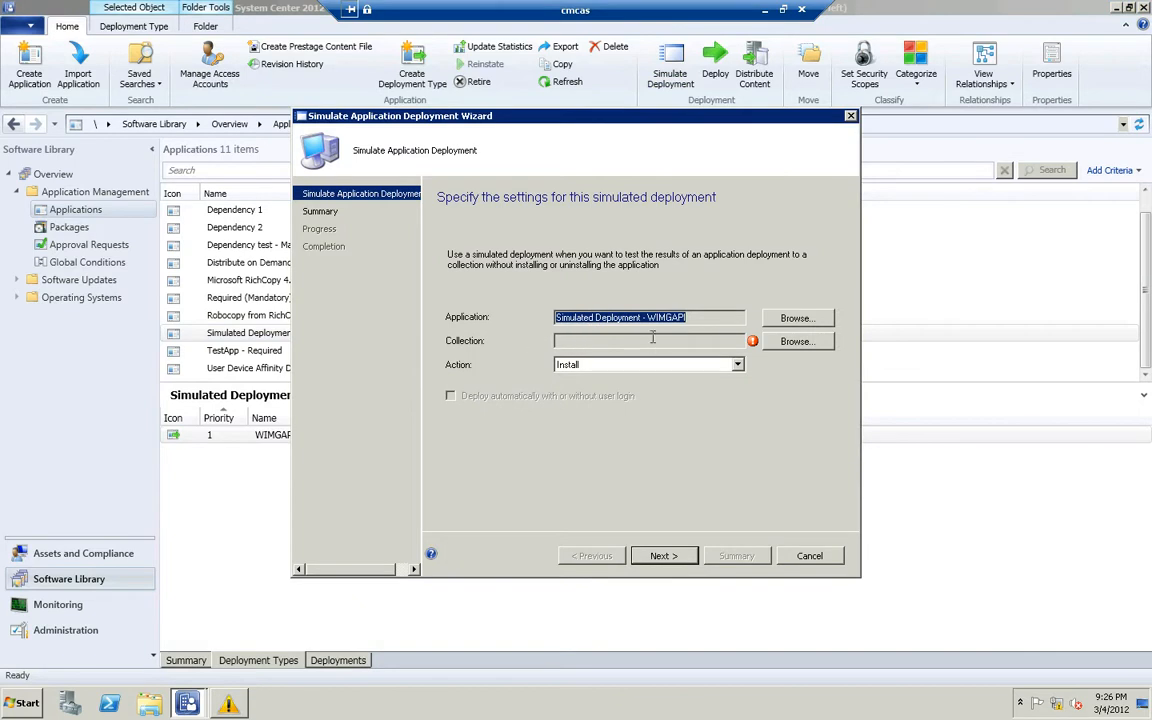
left_click(614, 366)
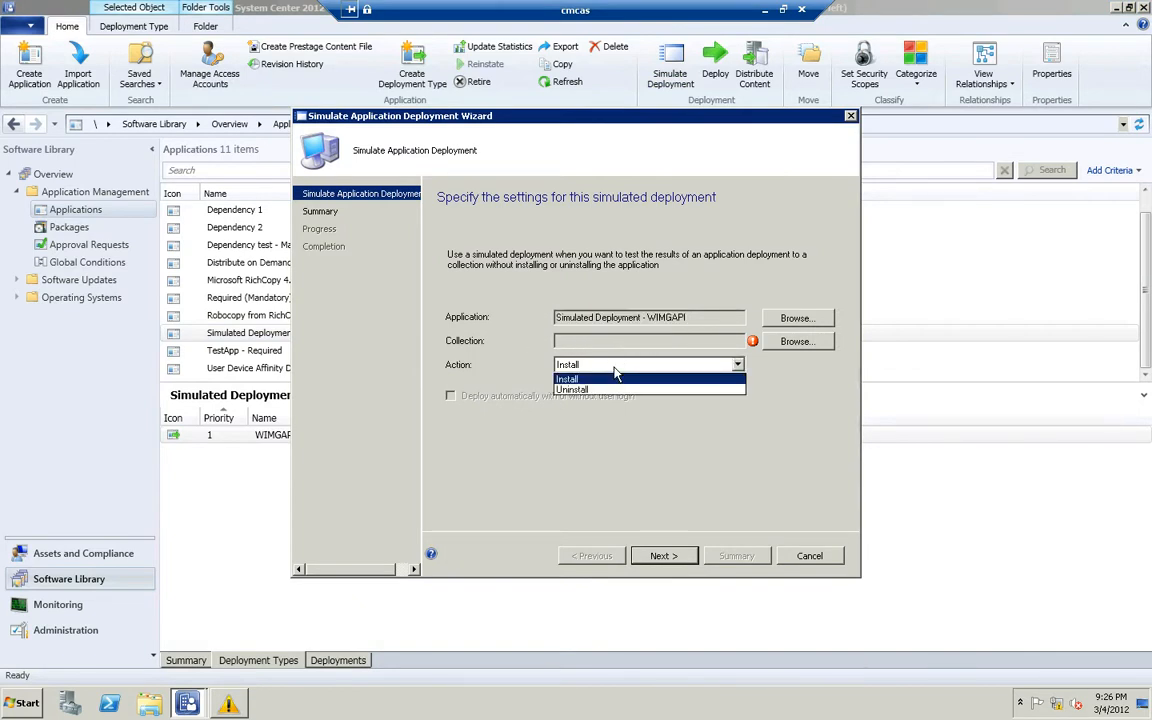
left_click(614, 378)
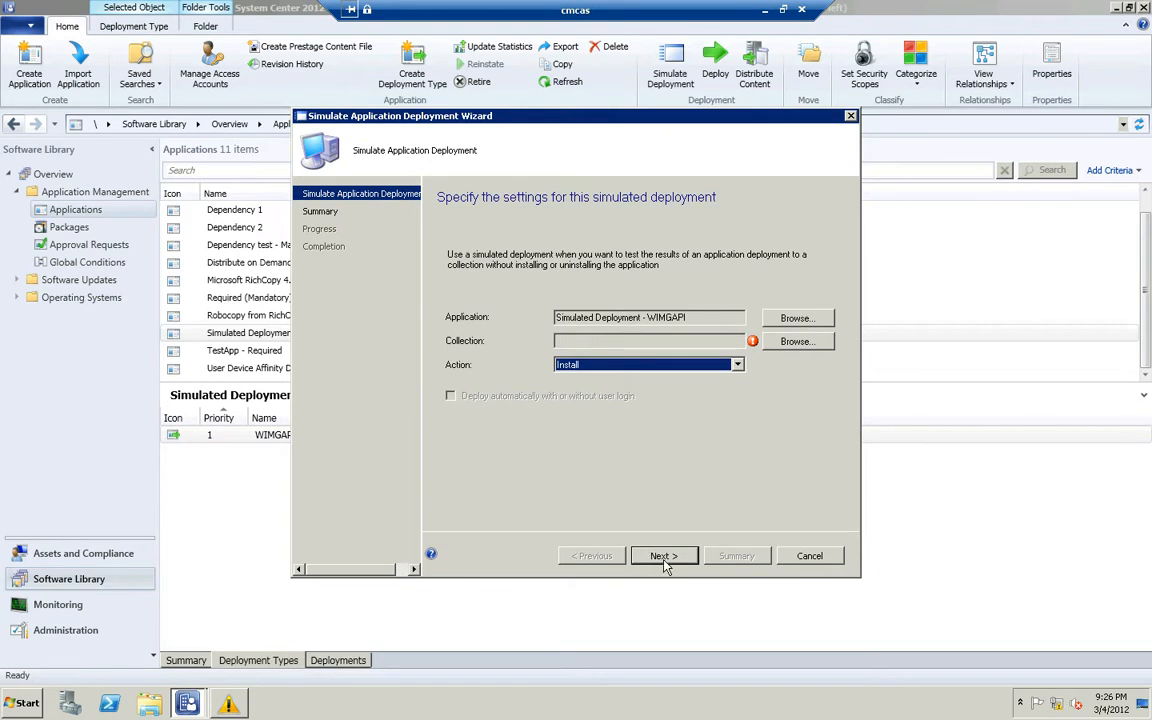
left_click(826, 557)
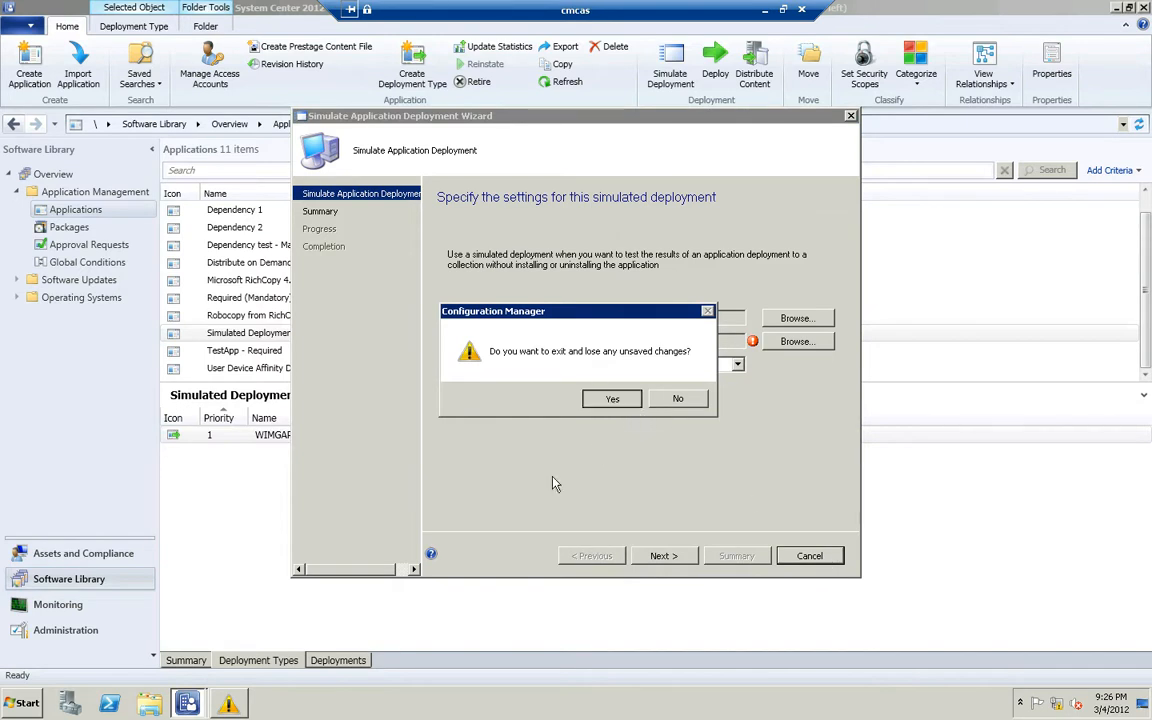
key("Return")
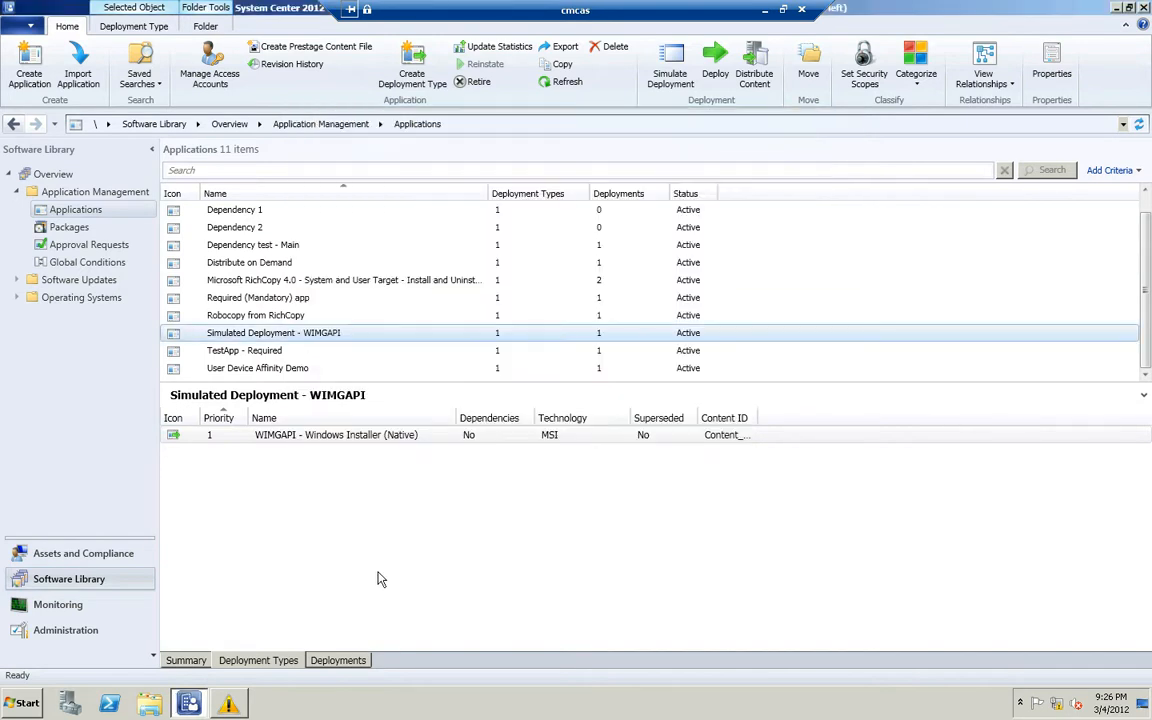
- Review the simulated All Systems deployment of Simulated Deployment - WIMGAPI and its delete option, declining the deletion
left_click(337, 662)
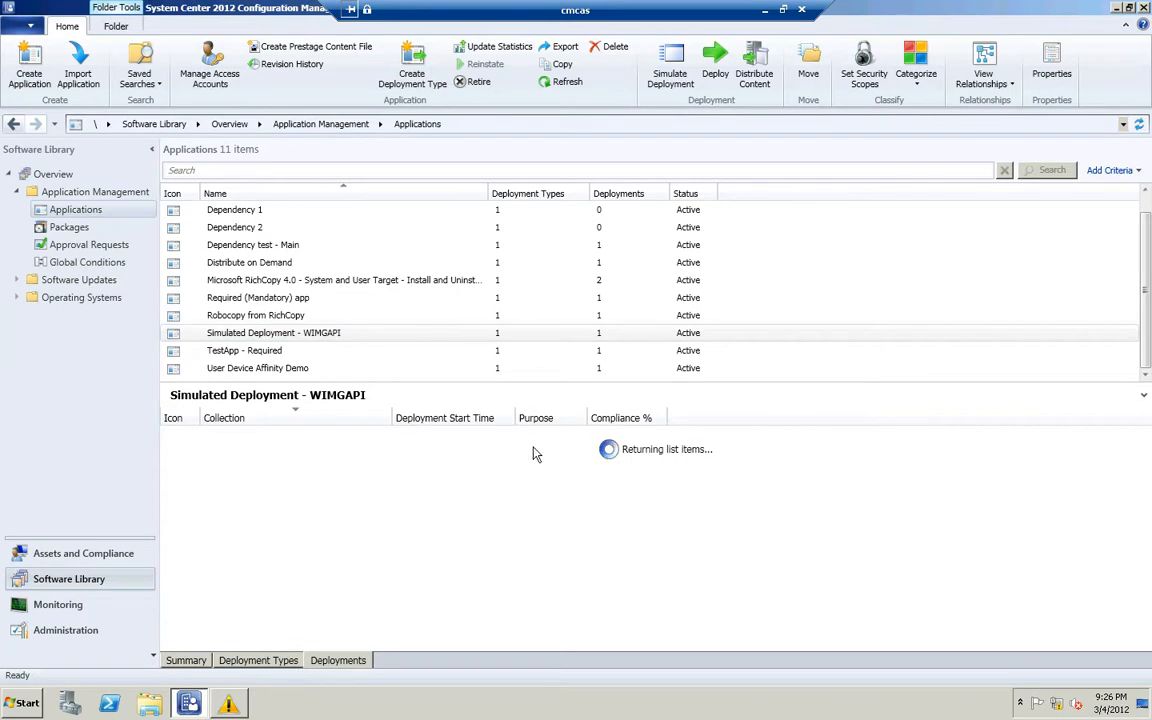
left_click(543, 438)
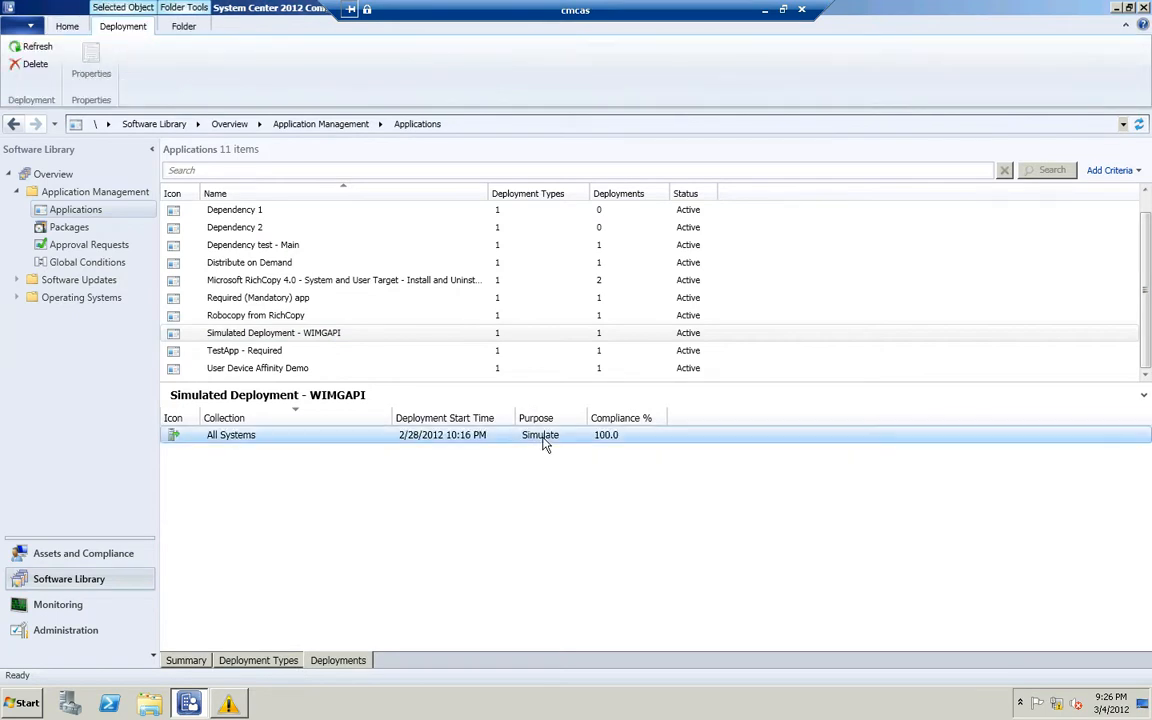
right_click(543, 440)
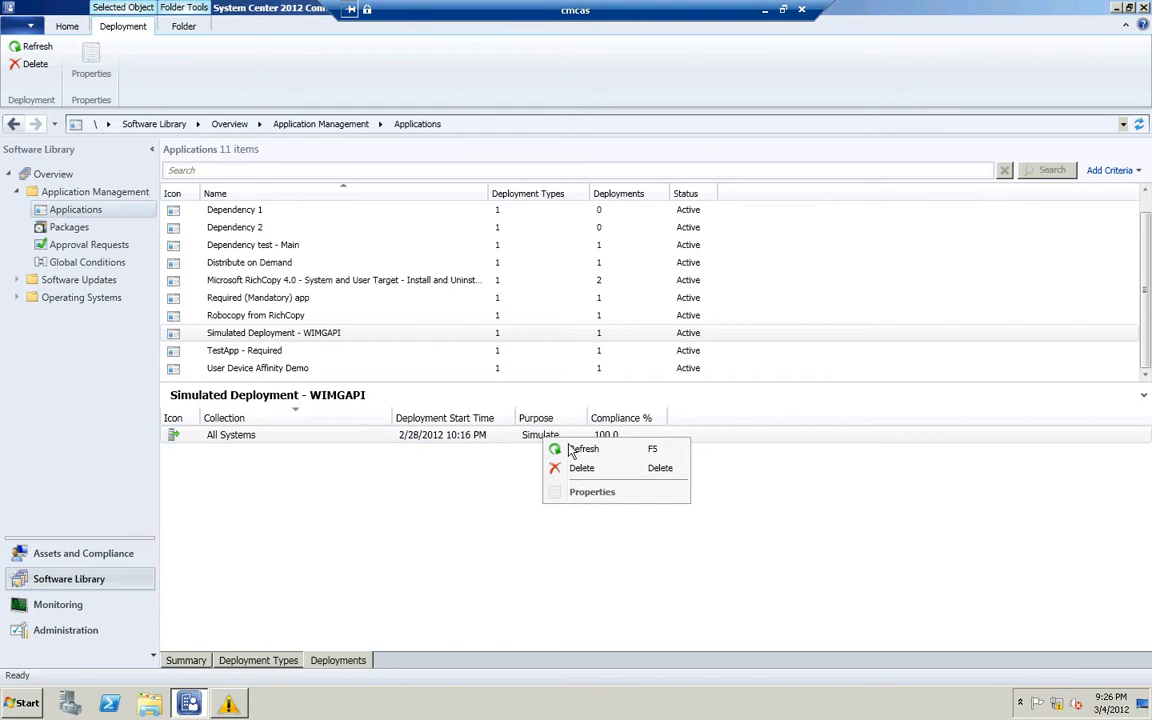
left_click(582, 469)
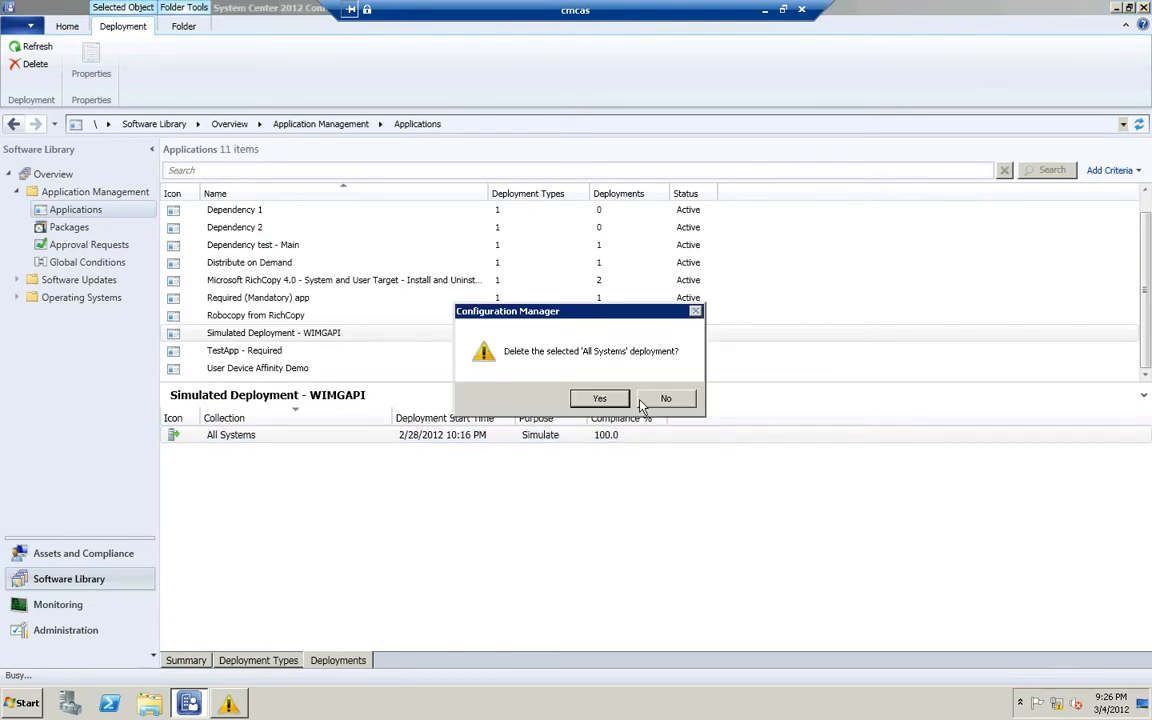
left_click(660, 399)
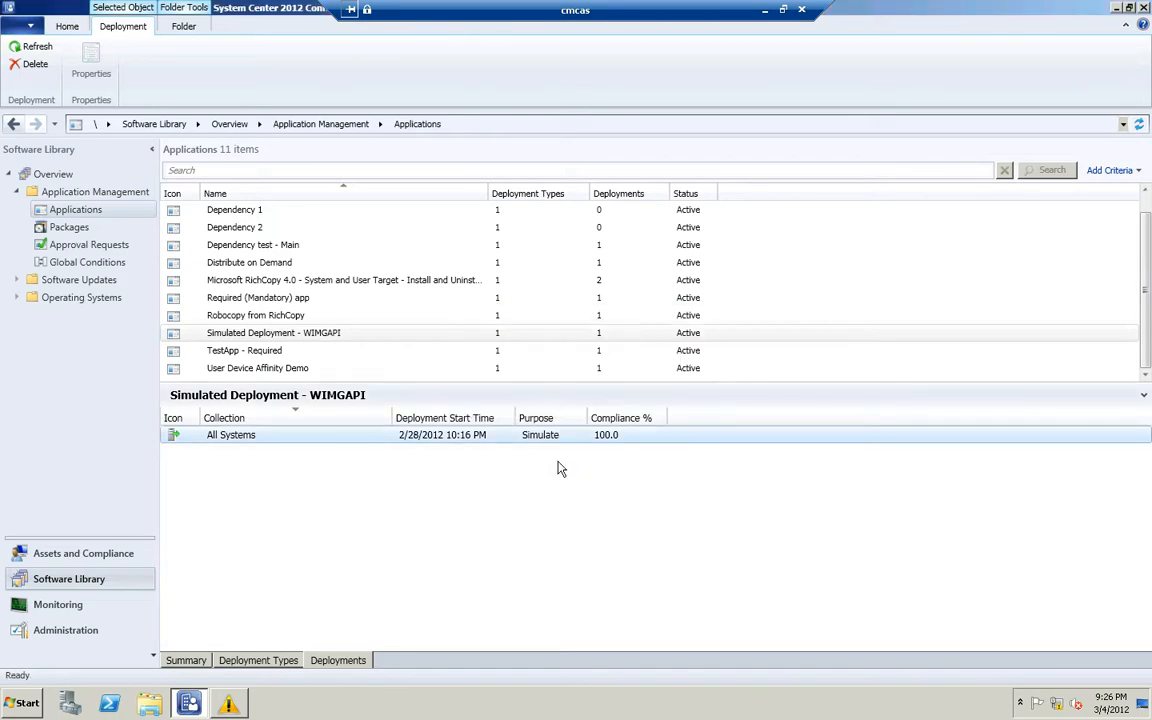
left_click(403, 443)
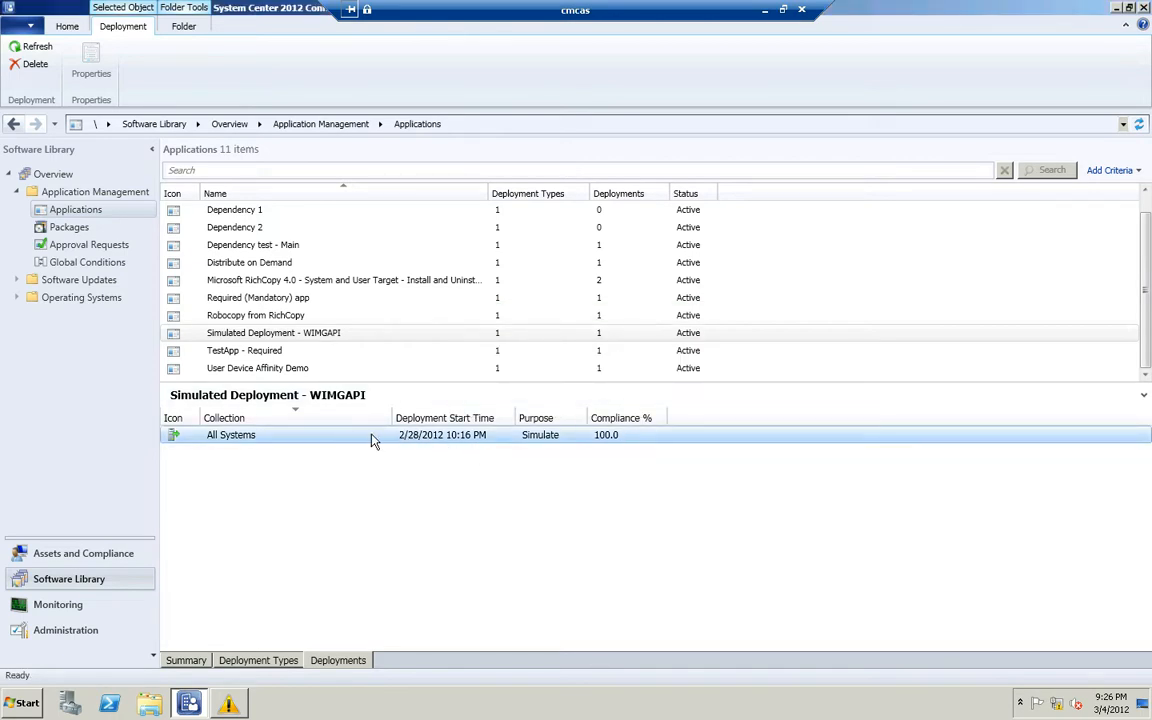
- Open the requirements of the WIMGAPI - Windows Installer (Native) deployment type under Simulated Deployment - WIMGAPI
right_click(348, 338)
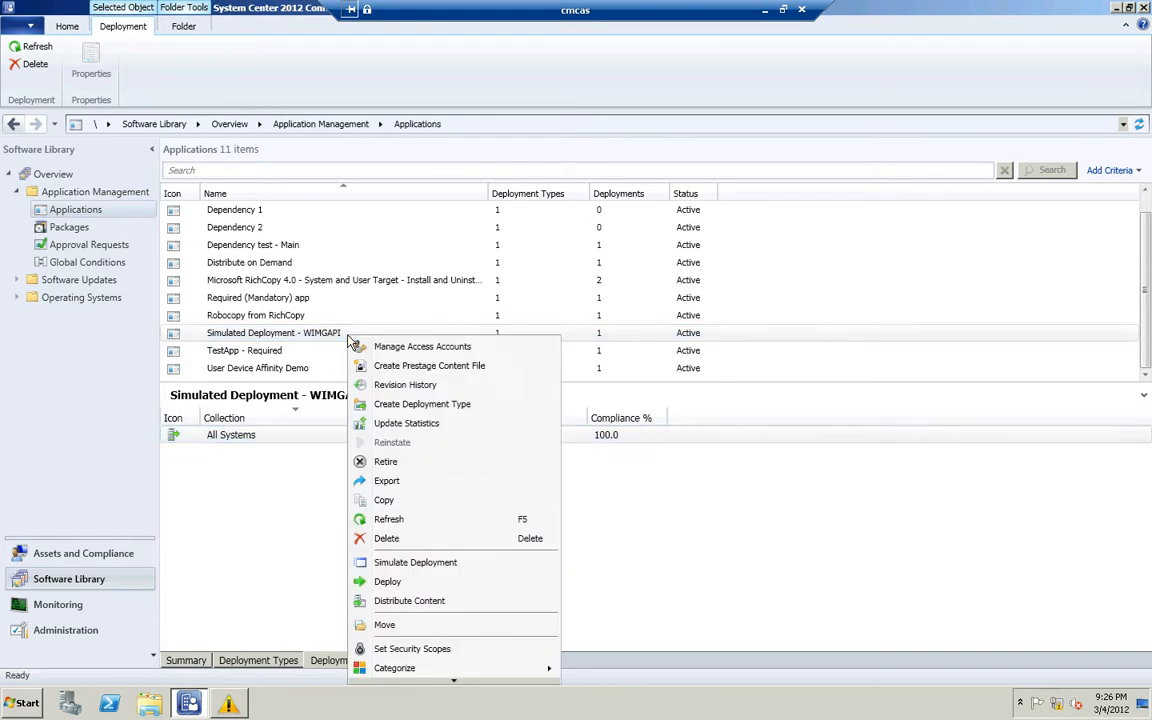
left_click(287, 541)
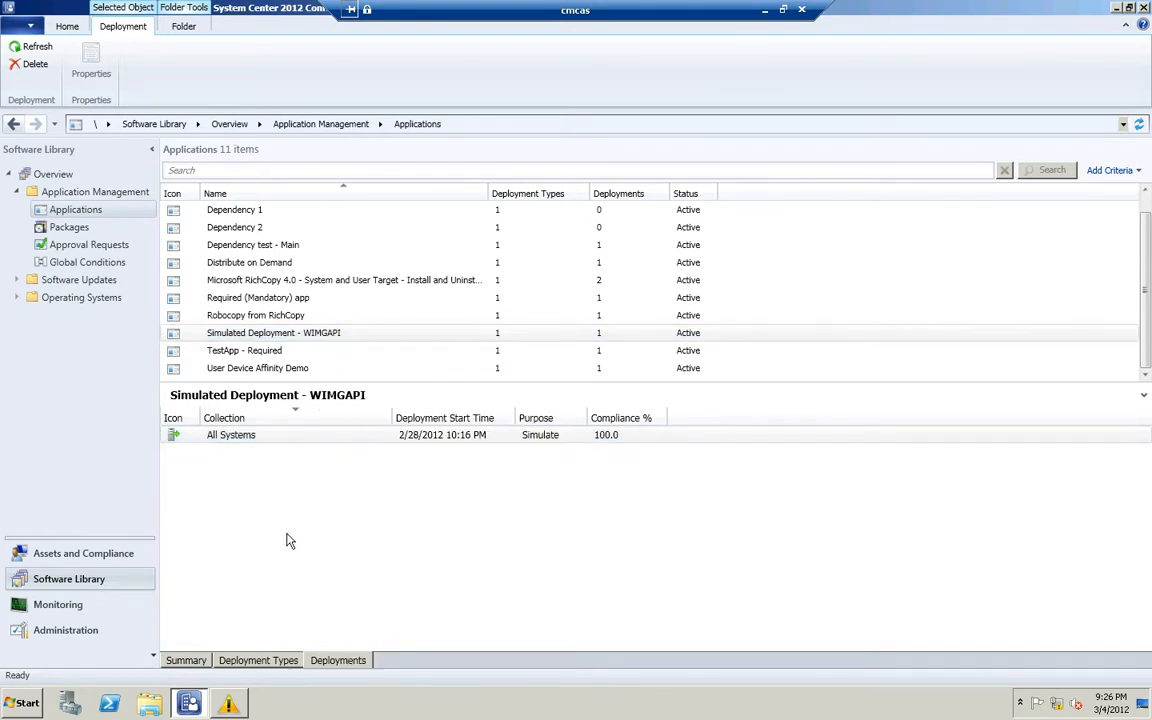
left_click(258, 660)
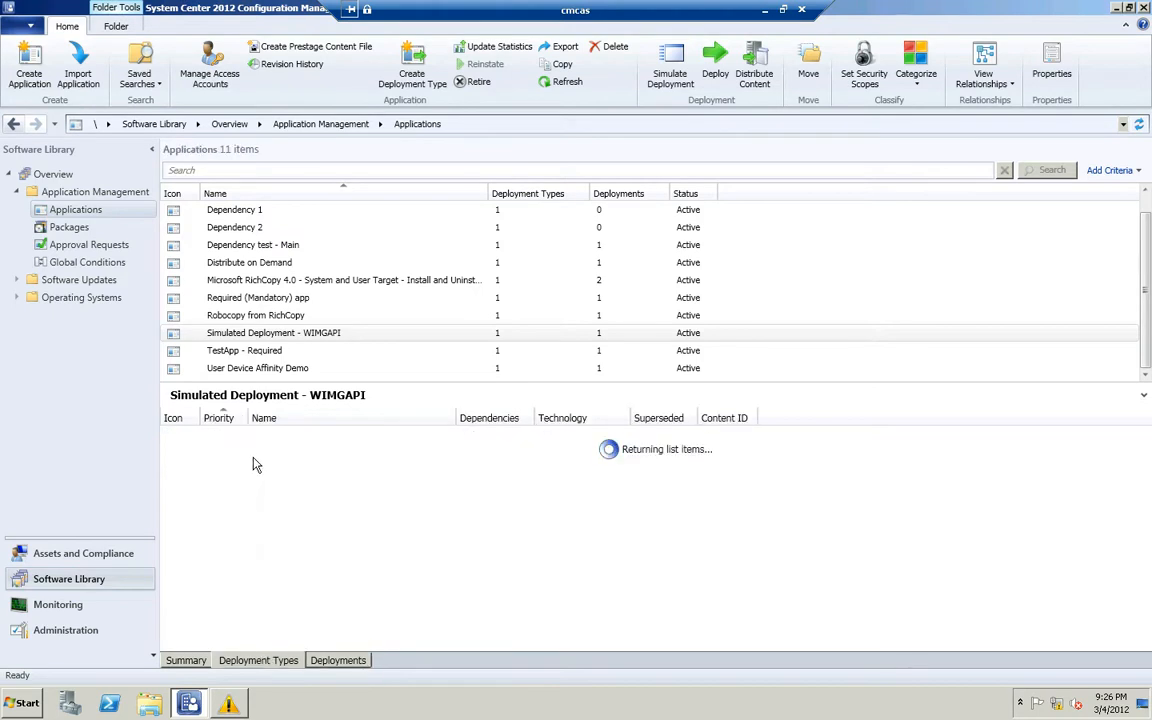
left_click(257, 437)
right_click(256, 436)
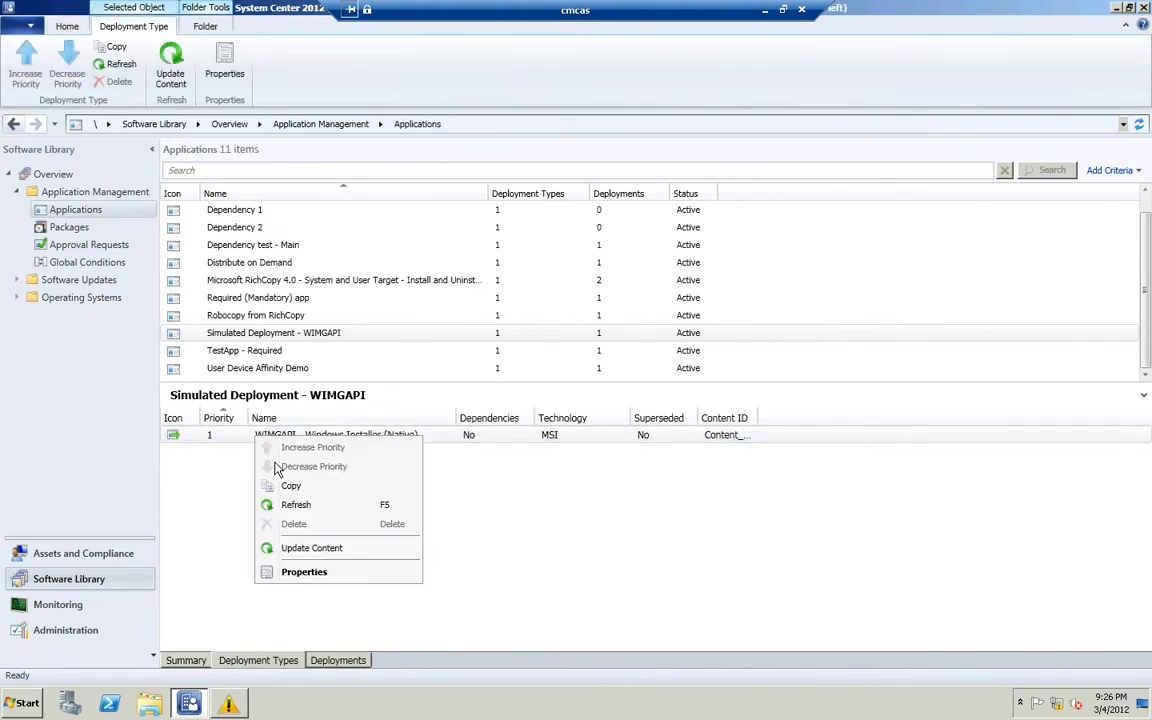
left_click(304, 572)
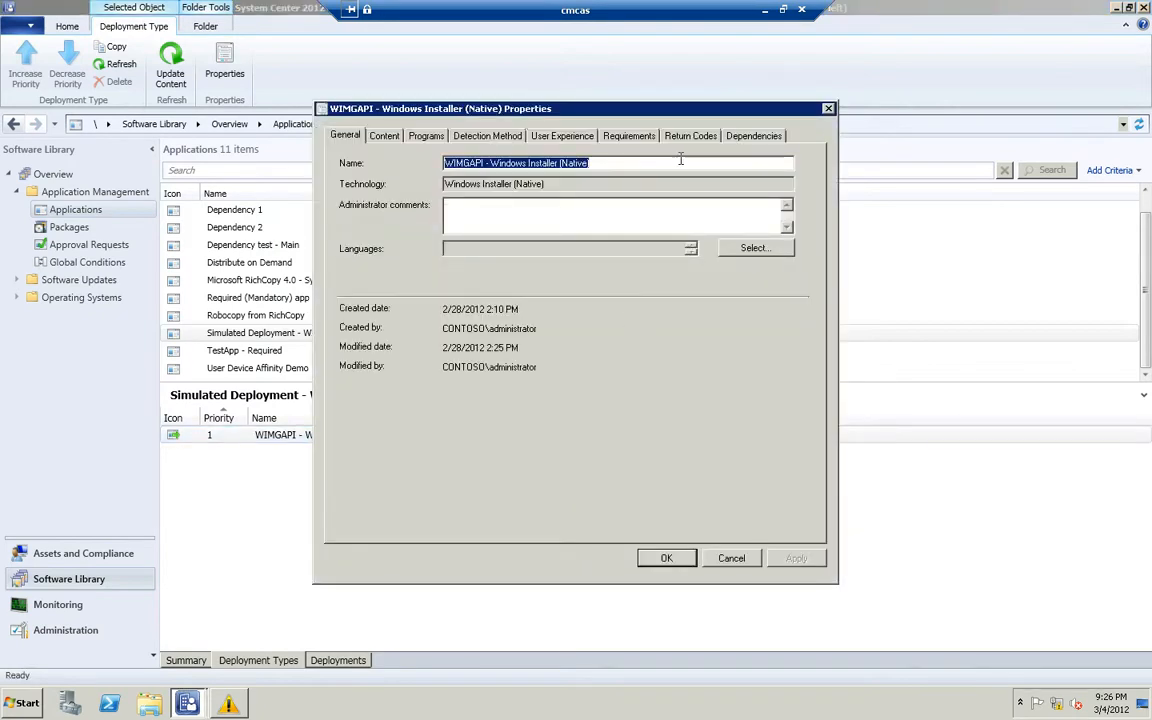
left_click(630, 136)
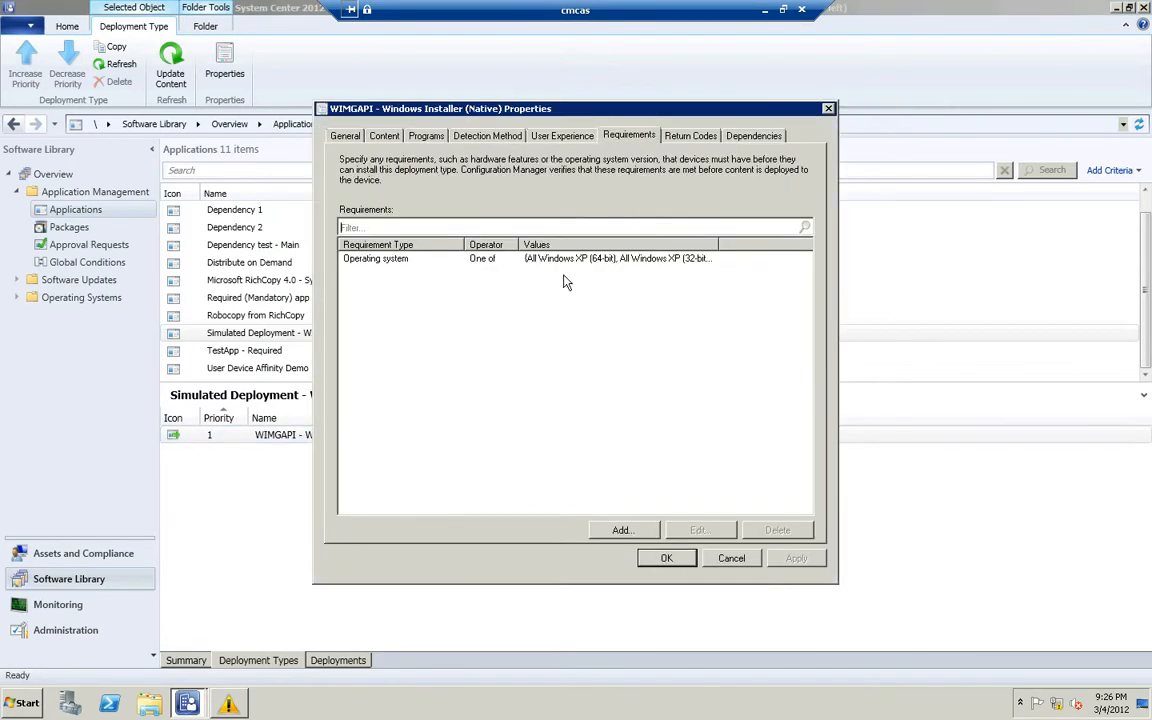
- Review the Windows versions chosen in the Operating system requirement, and leave the deployment type properties without saving
left_click(560, 259)
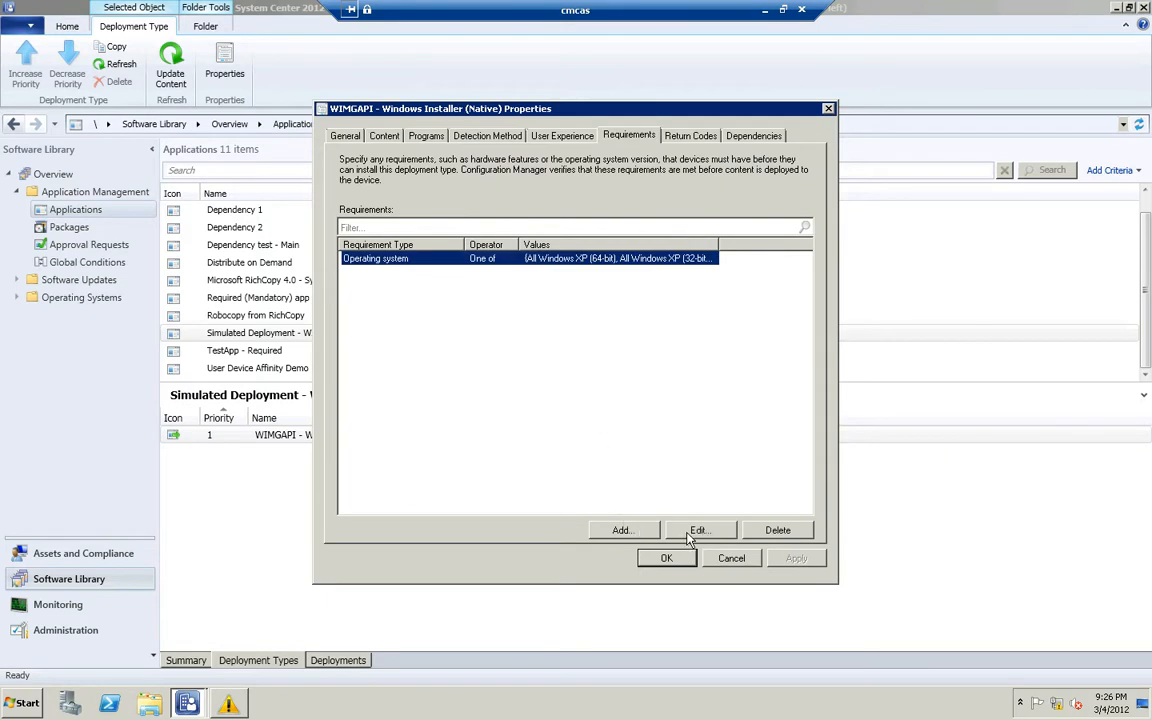
left_click(697, 530)
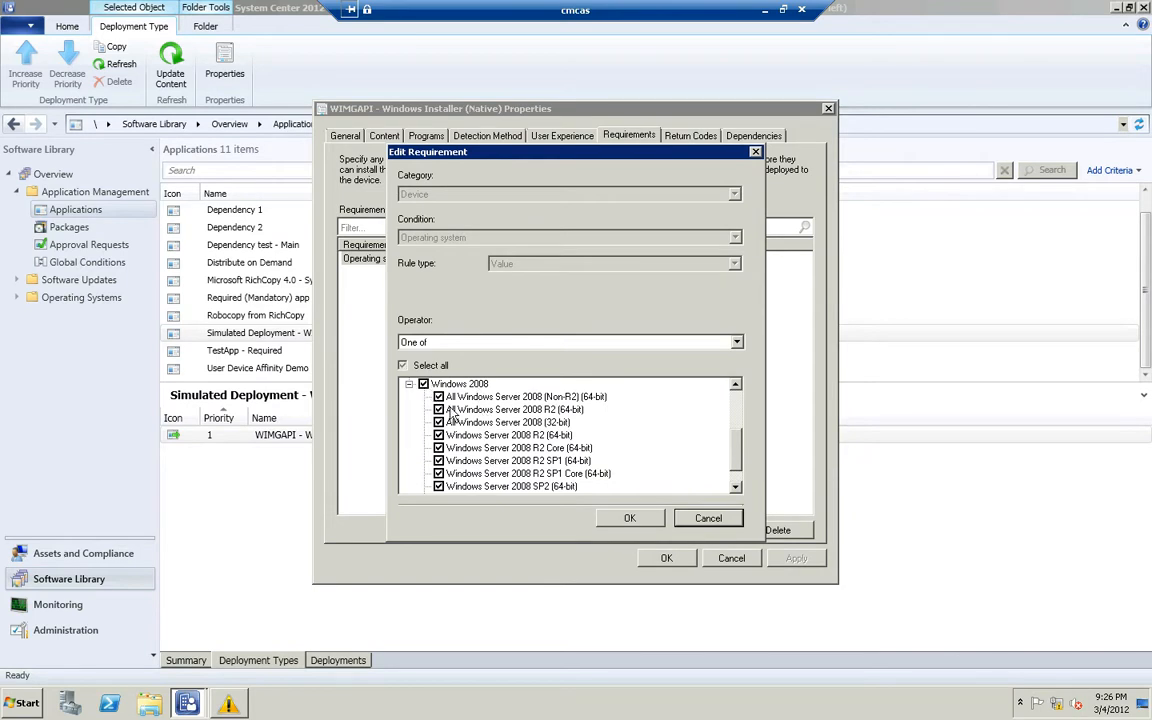
left_click(409, 385)
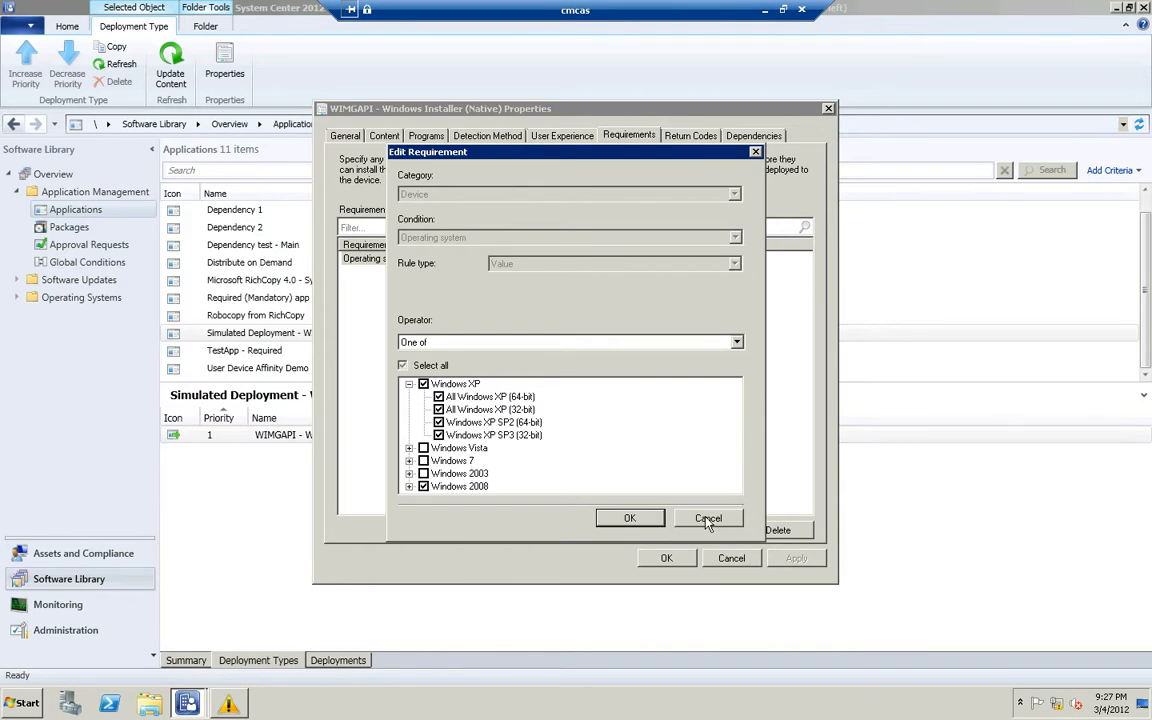
left_click(629, 517)
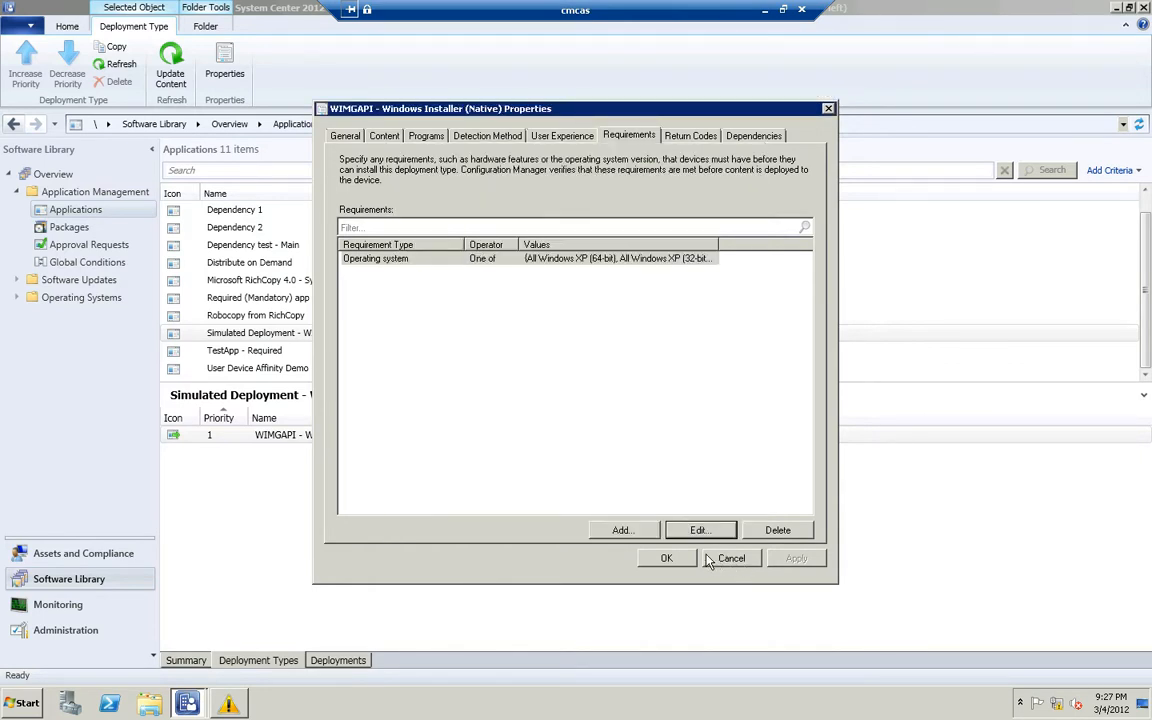
left_click(730, 559)
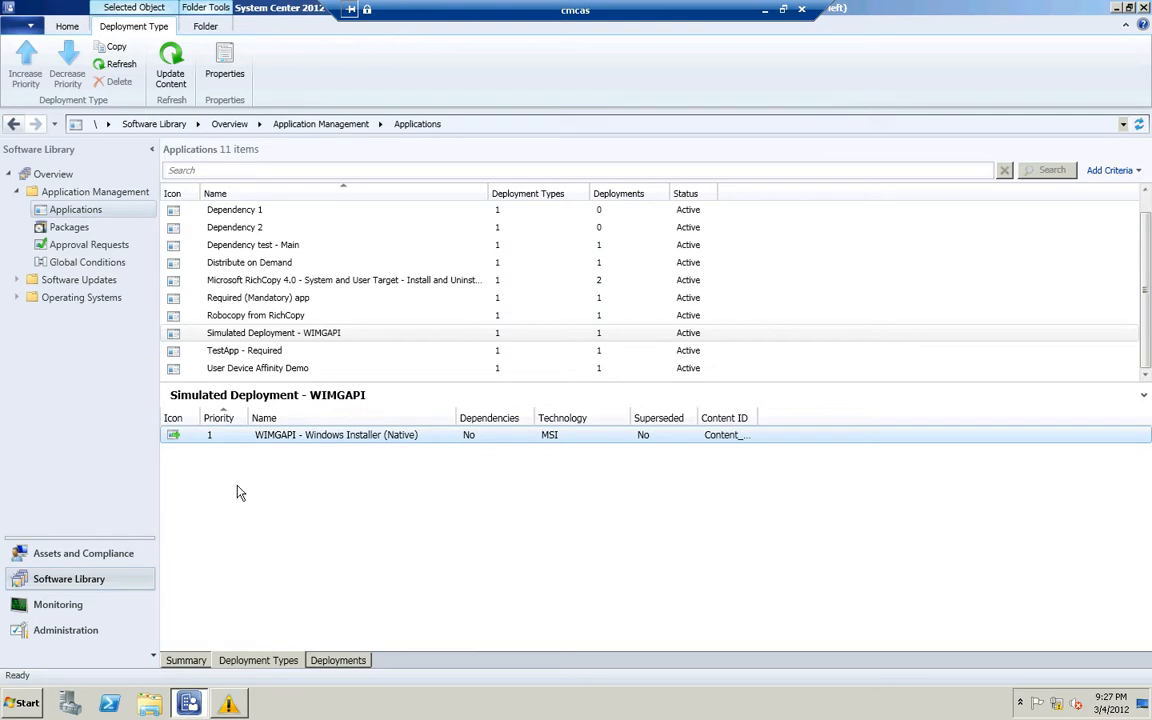
- View the completion statistics of the Simulated Deployment - WIMGAPI deployment in the Monitoring workspace
left_click(75, 606)
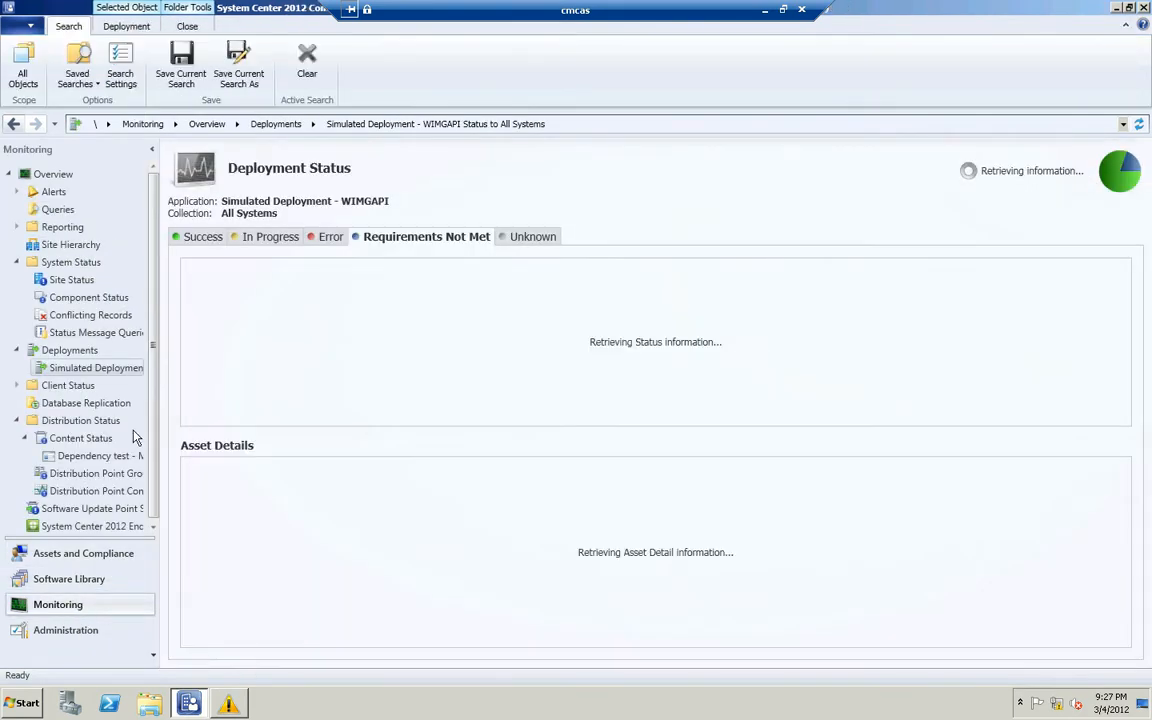
left_click(87, 353)
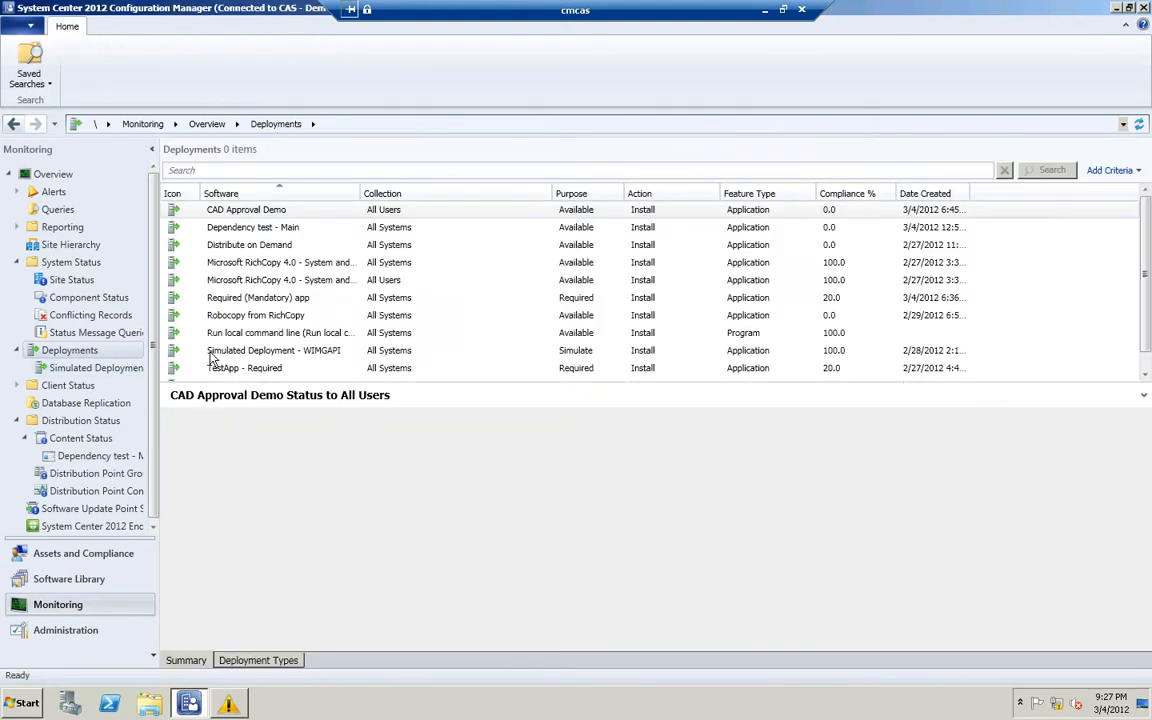
left_click(310, 352)
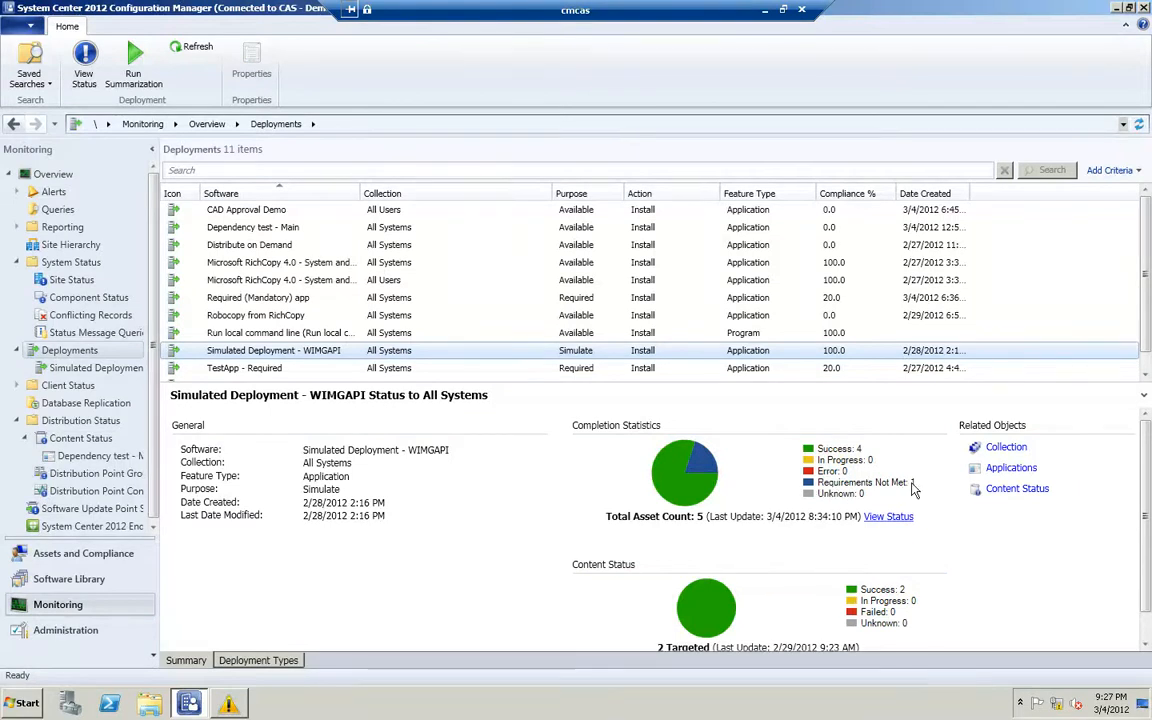
mouse_move(914, 489)
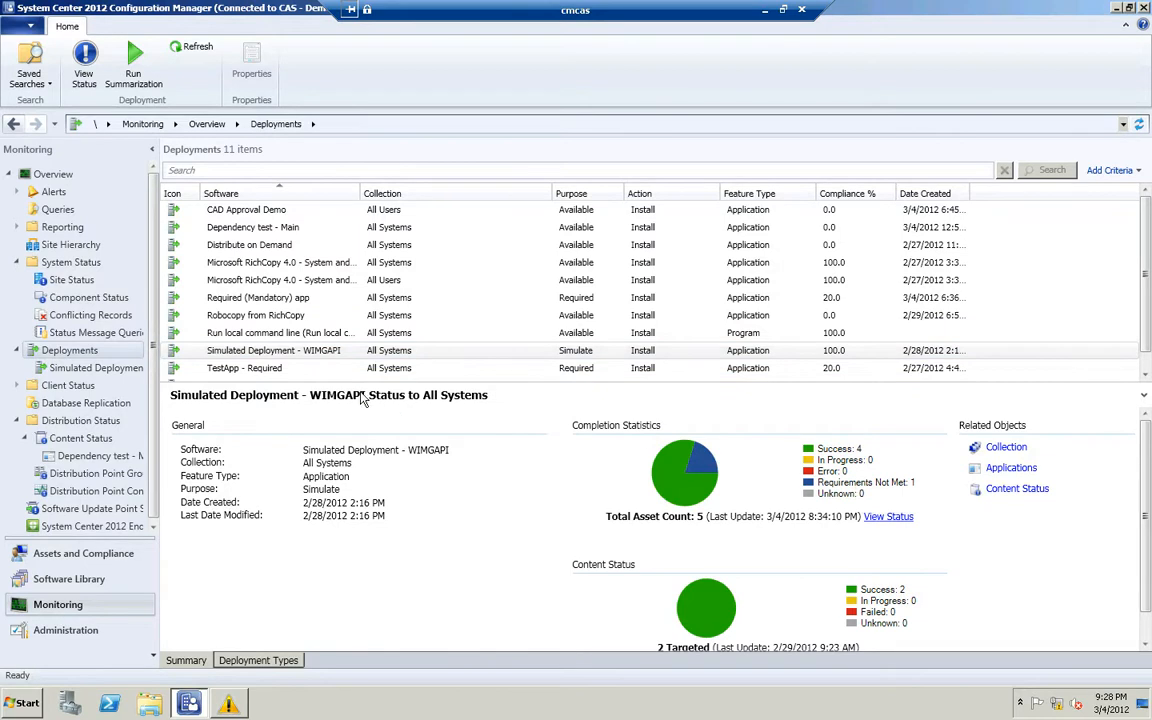
- View the detailed status of Simulated Deployment - WIMGAPI and examine the devices under Already Compliant and Simulate Success
right_click(318, 357)
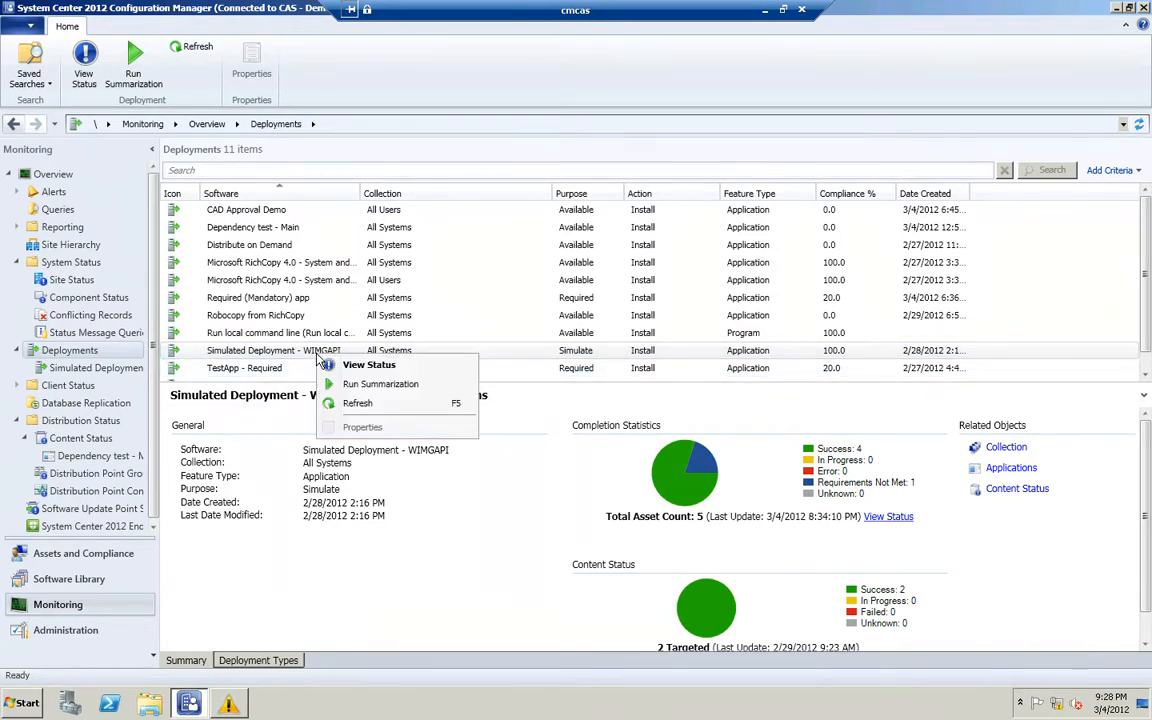
left_click(368, 365)
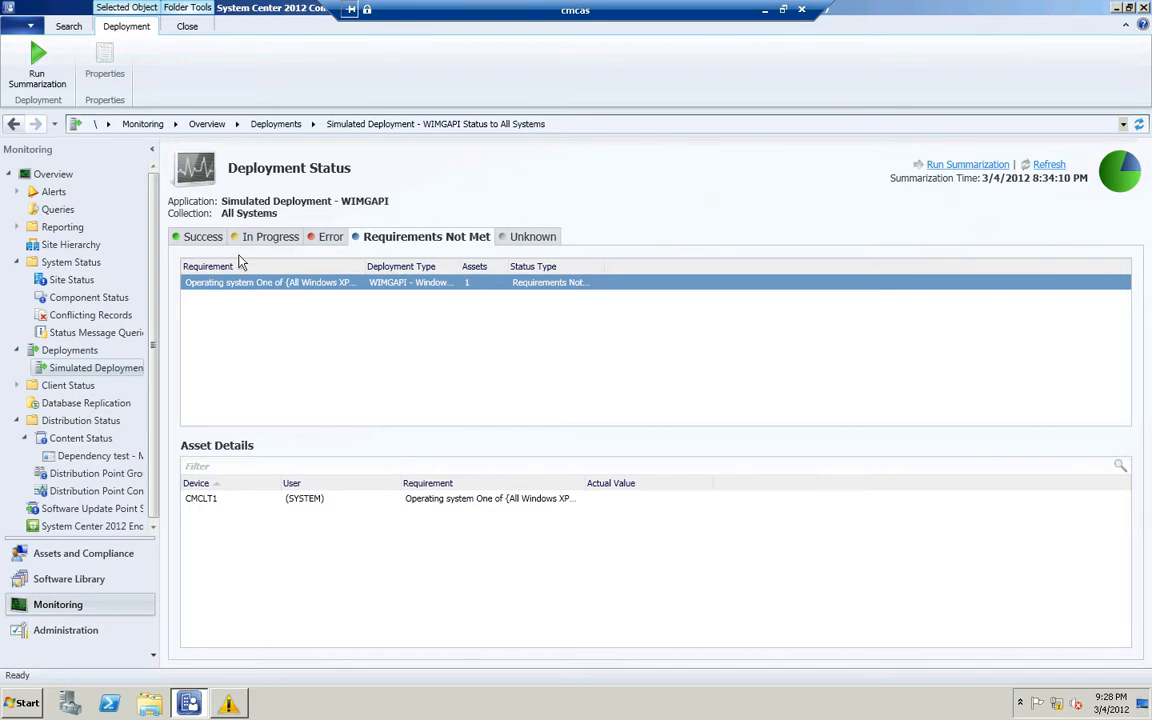
left_click(205, 237)
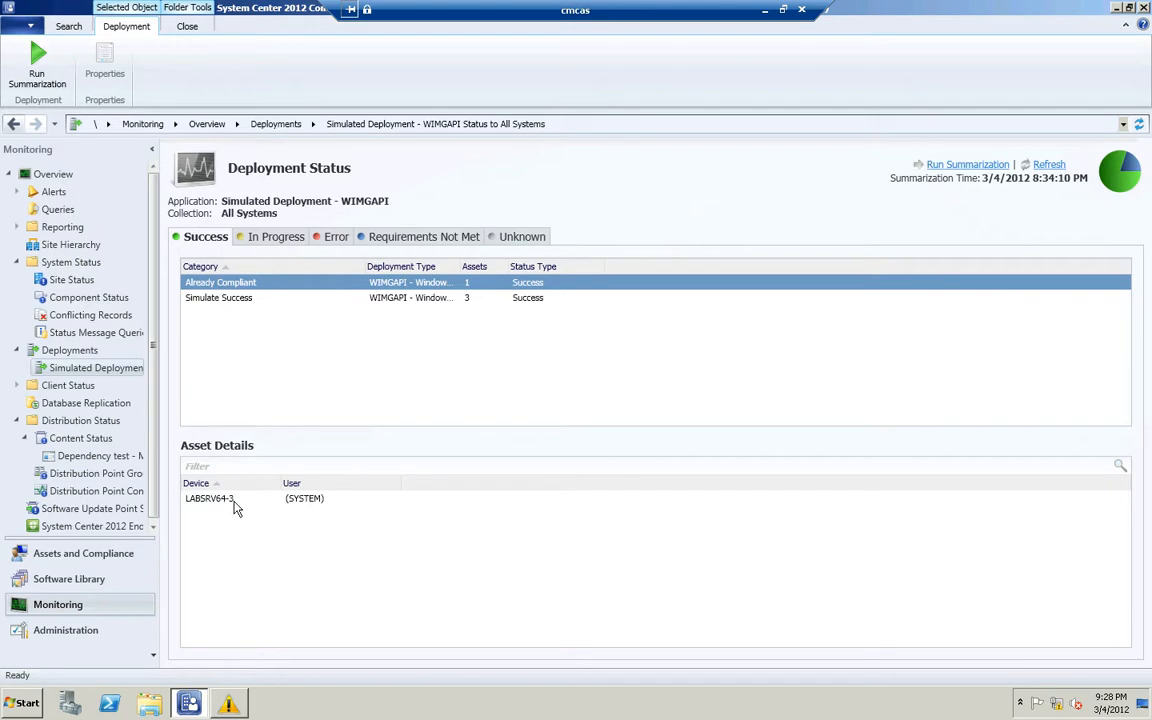
left_click(228, 499)
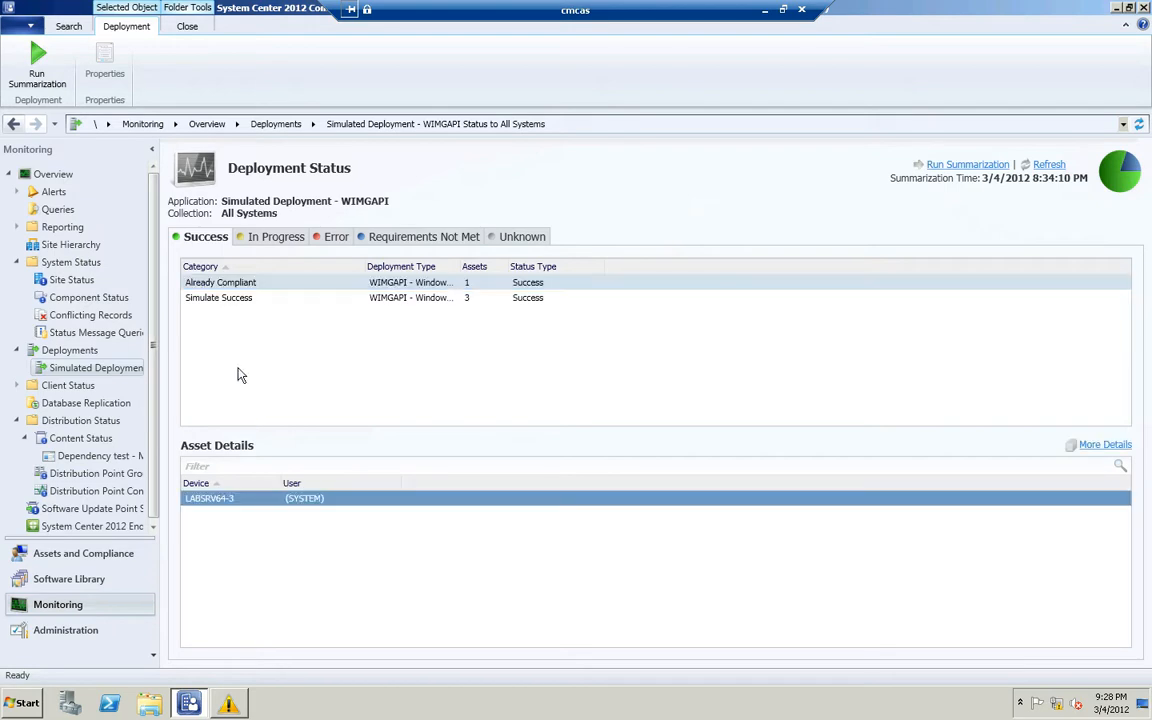
left_click(239, 306)
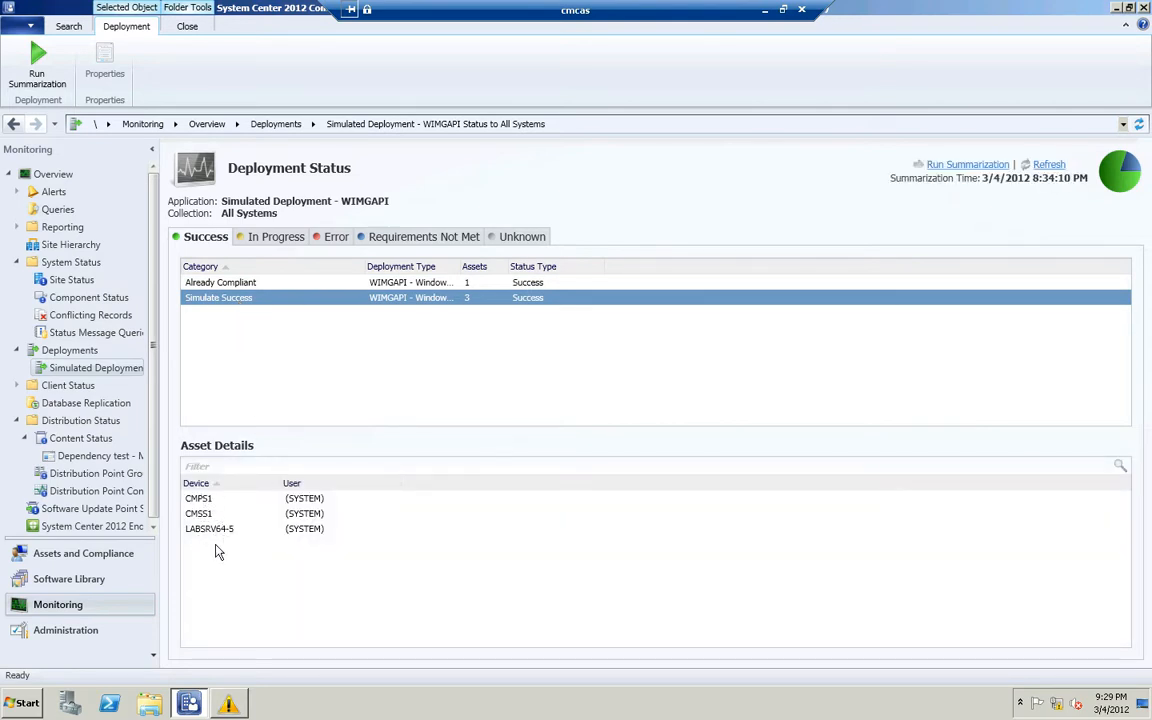
- Return to the deployments list and view the summary of the Microsoft RichCopy 4.0 deployment to All Systems
left_click(72, 355)
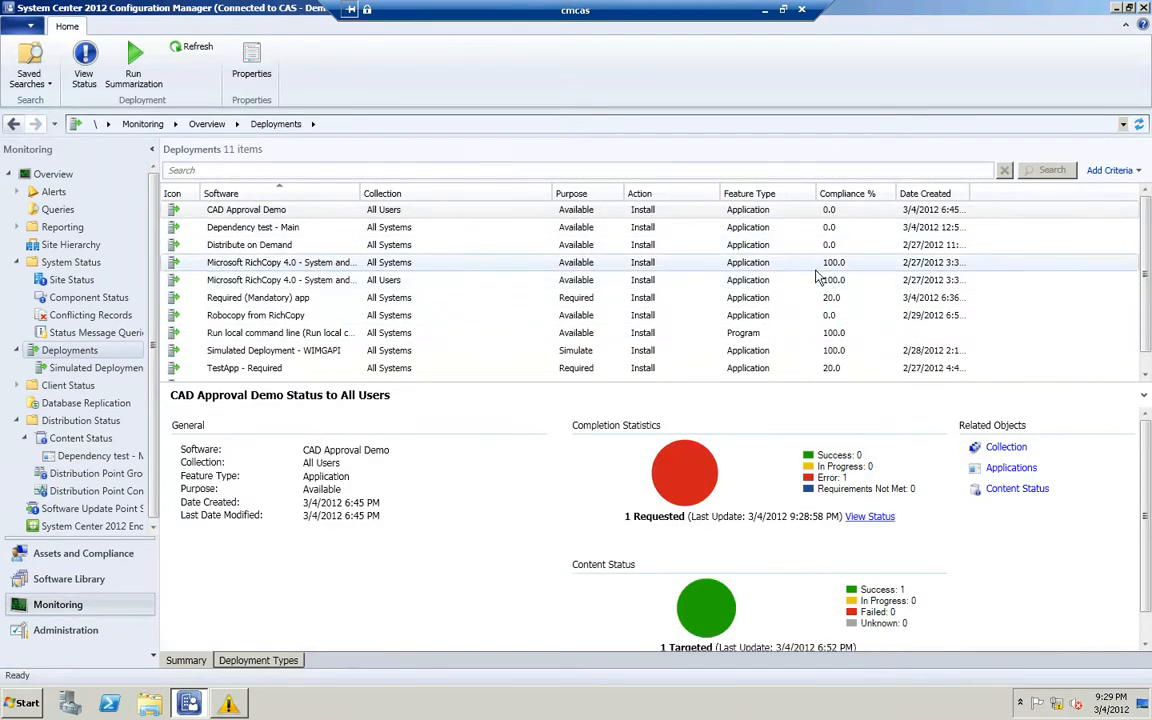
left_click(815, 270)
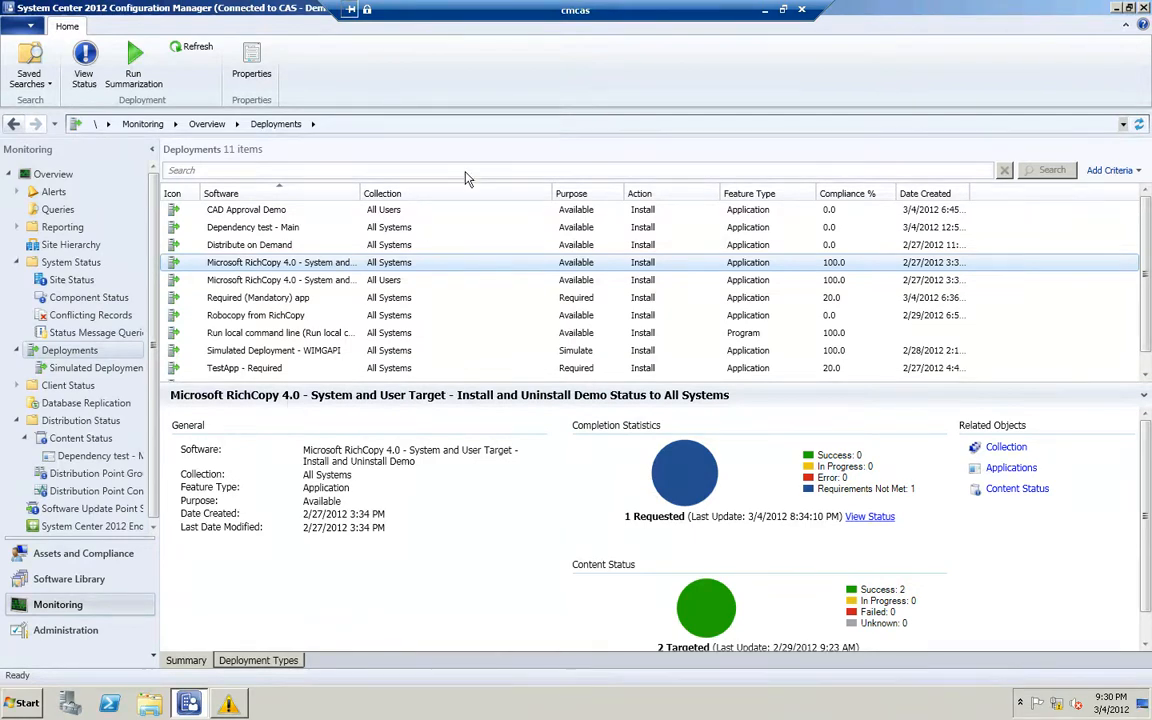
- Switch to the cmclt1 remote session and minimize the Application Catalog browser window
left_click(764, 10)
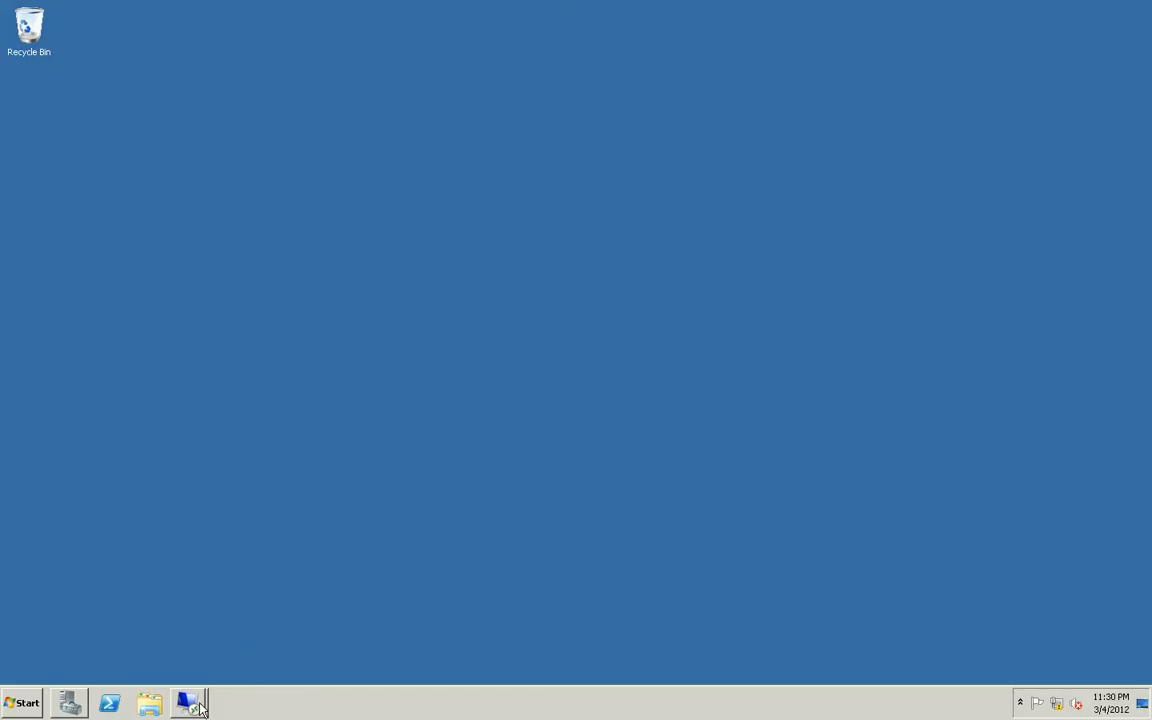
mouse_move(185, 698)
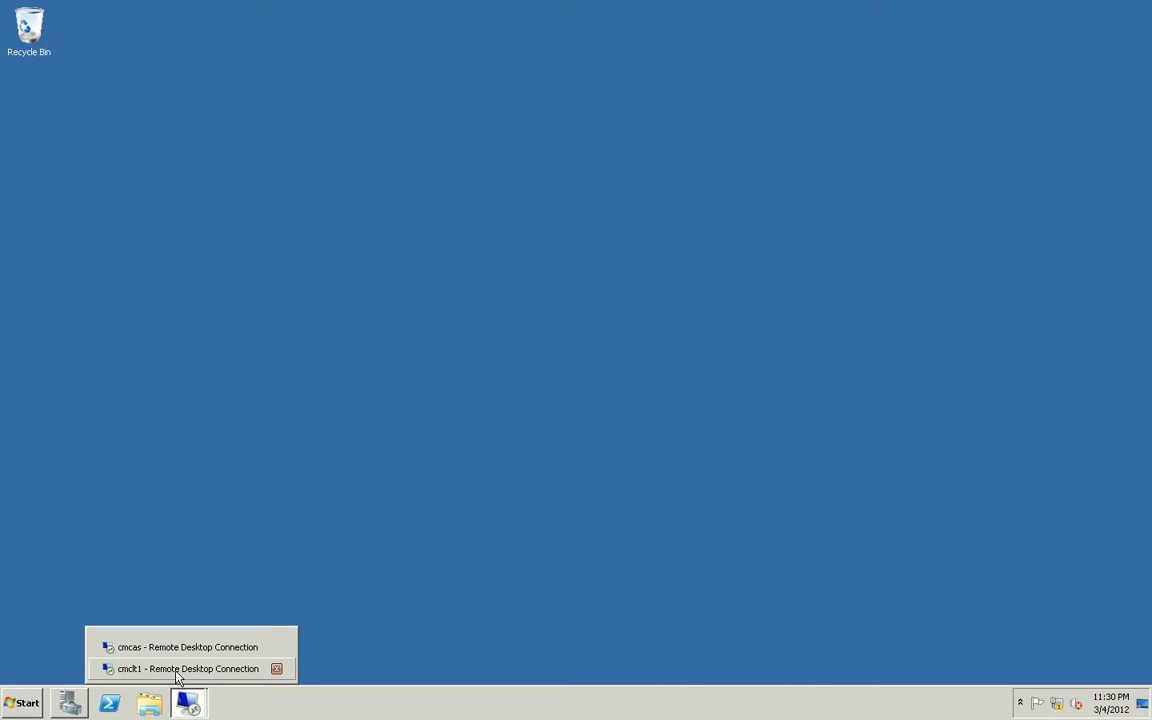
left_click(176, 668)
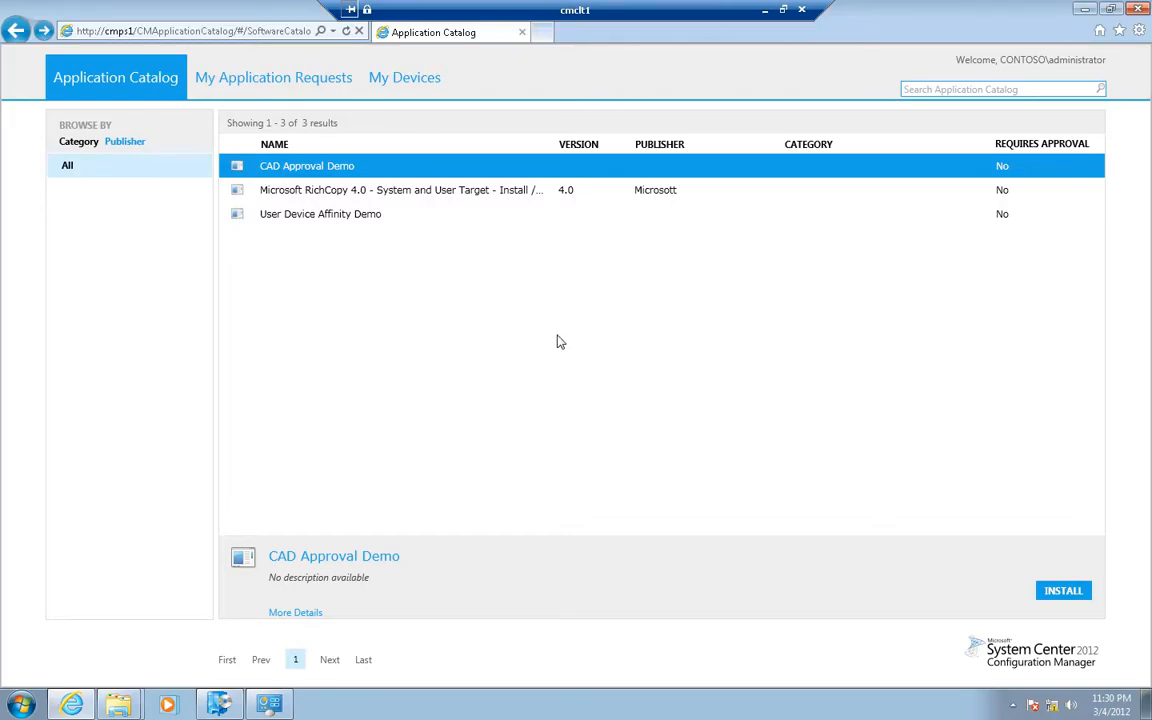
left_click(1090, 10)
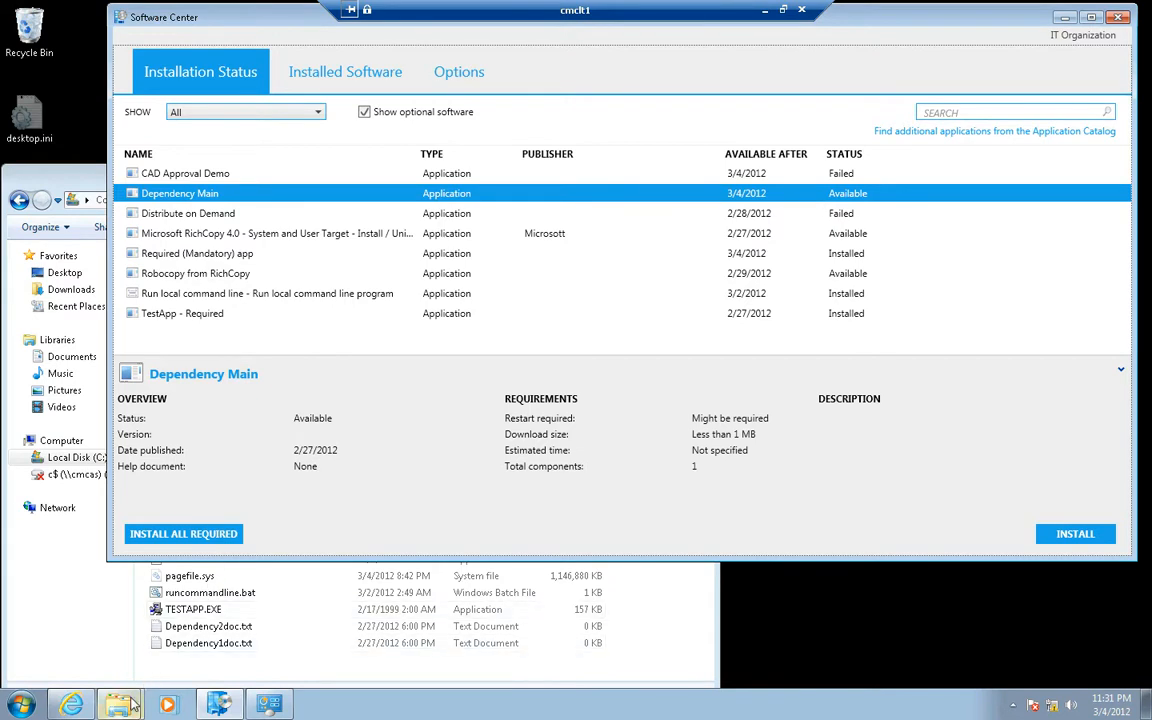
- Bring up the C:\Windows\ccmcache folder and examine the contents of its subfolders 1, 2 and 7
mouse_move(117, 705)
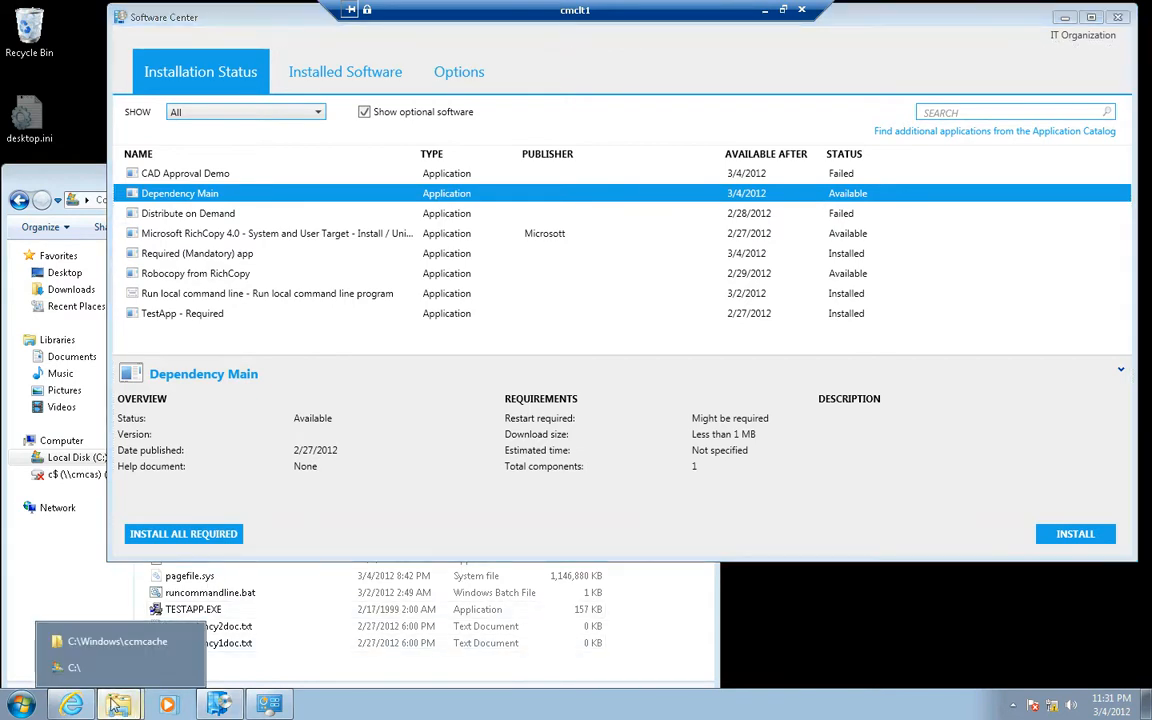
left_click(96, 643)
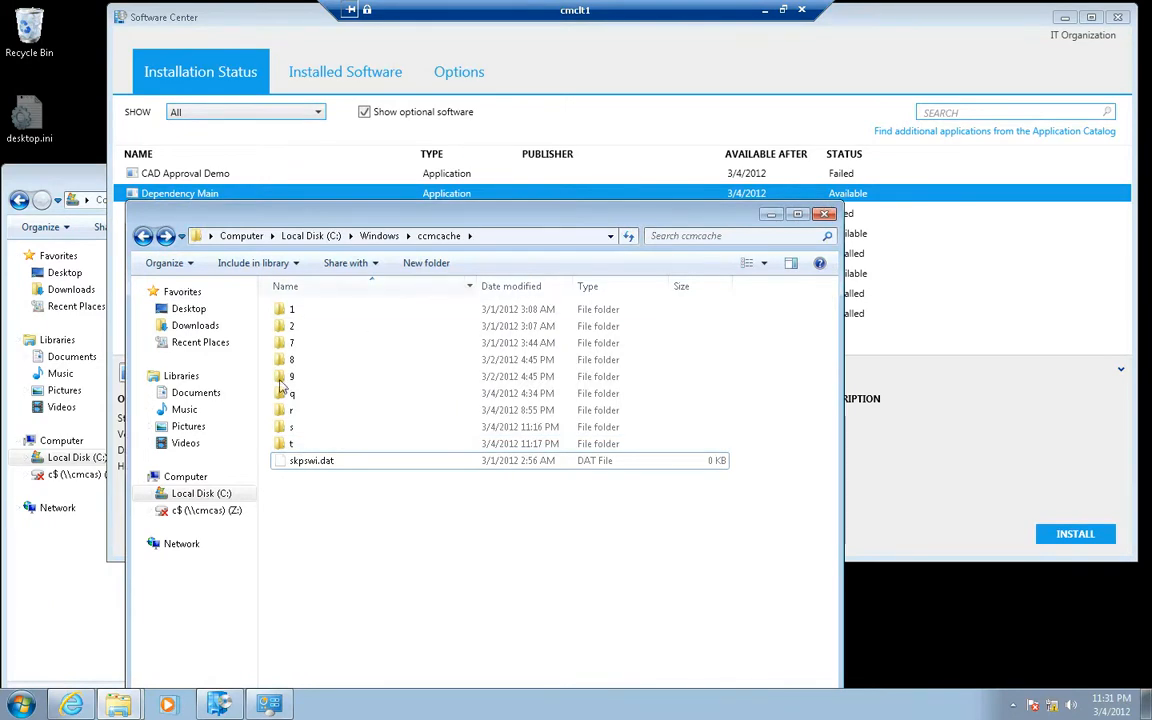
left_click(293, 312)
double_click(293, 312)
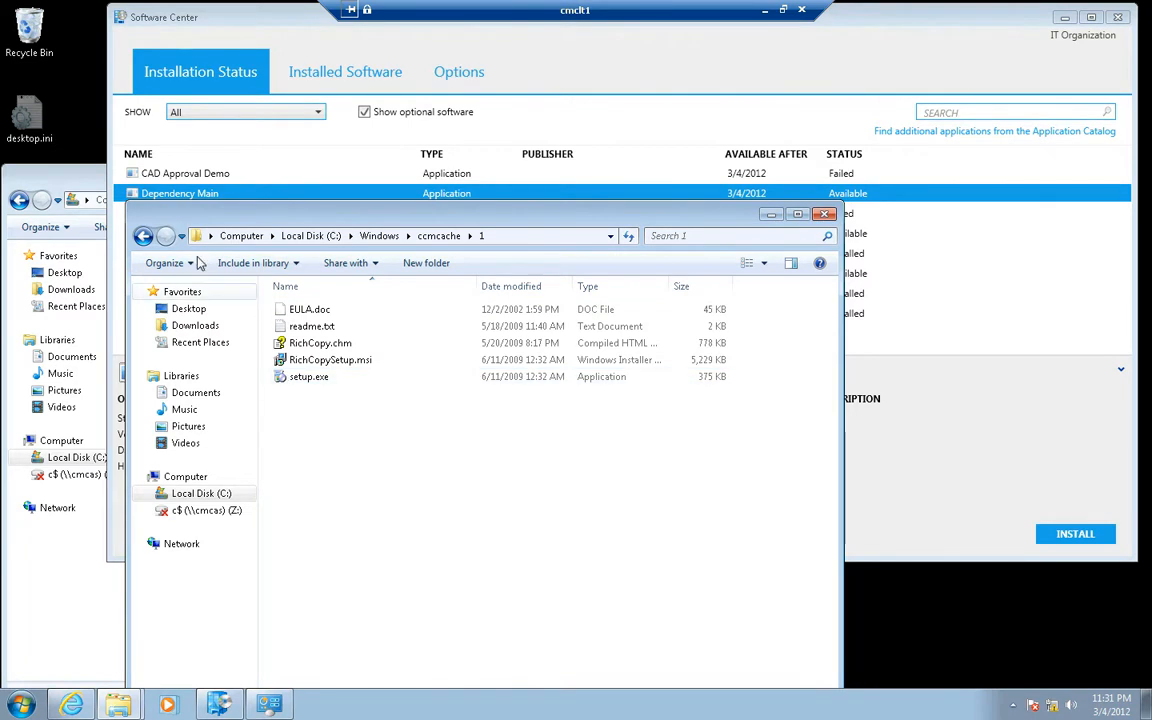
left_click(145, 238)
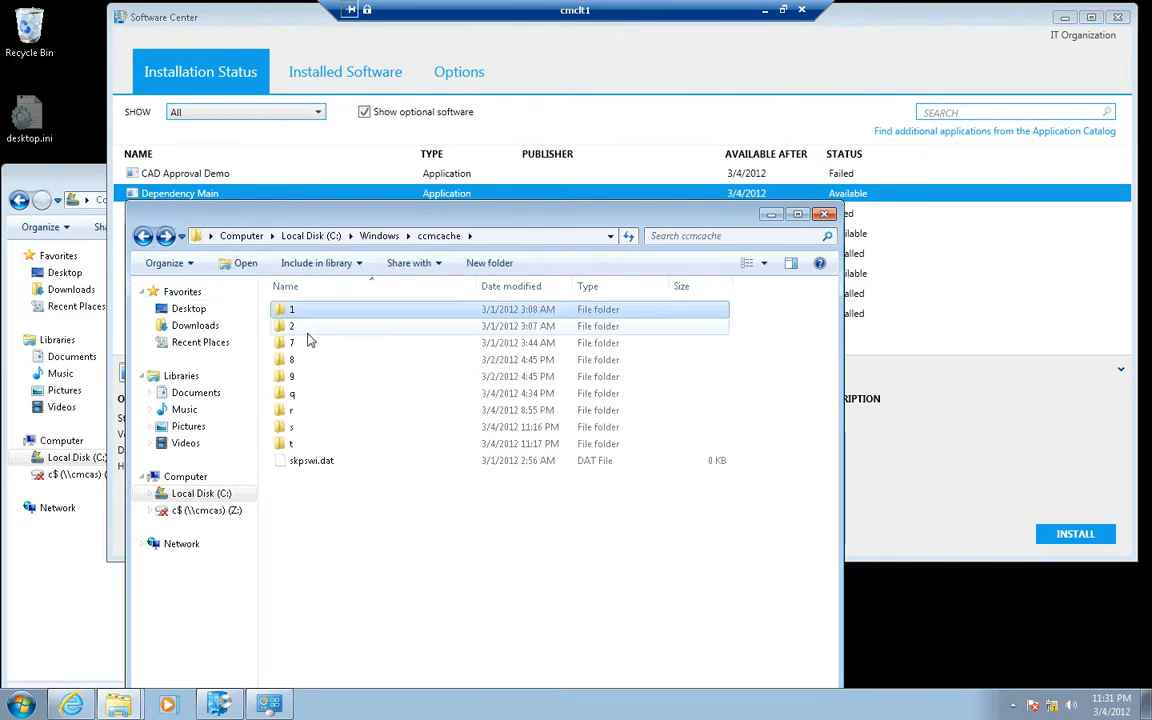
left_click(288, 327)
double_click(287, 330)
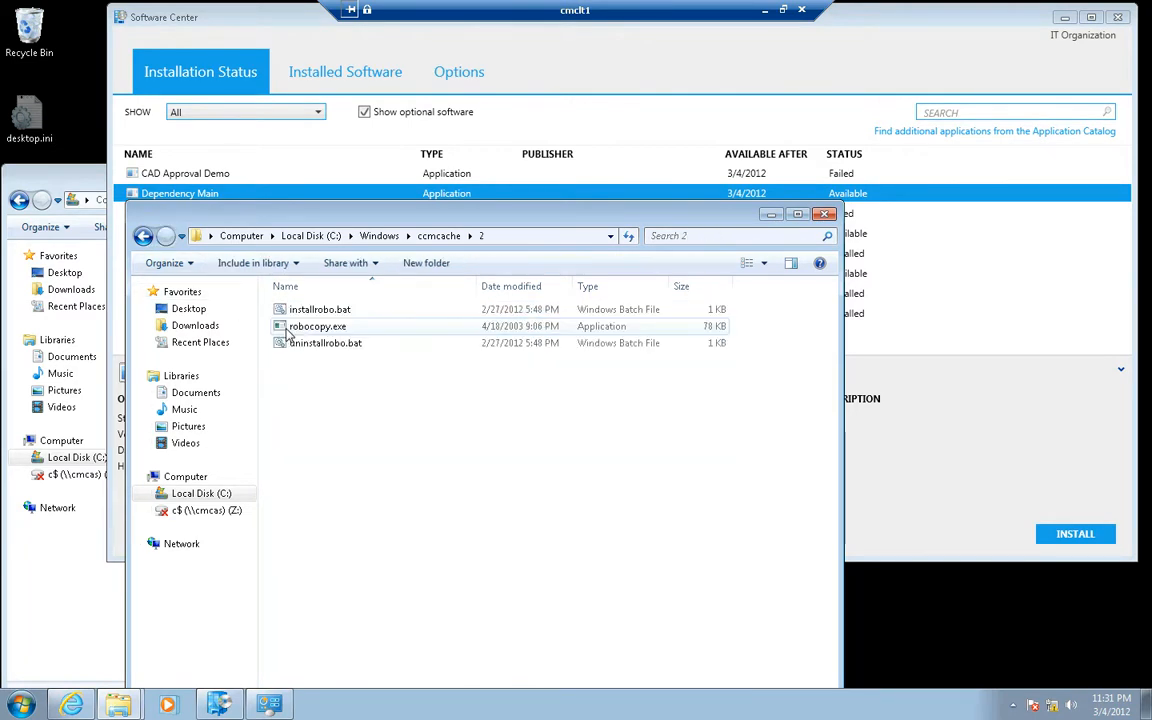
left_click(143, 236)
left_click(293, 343)
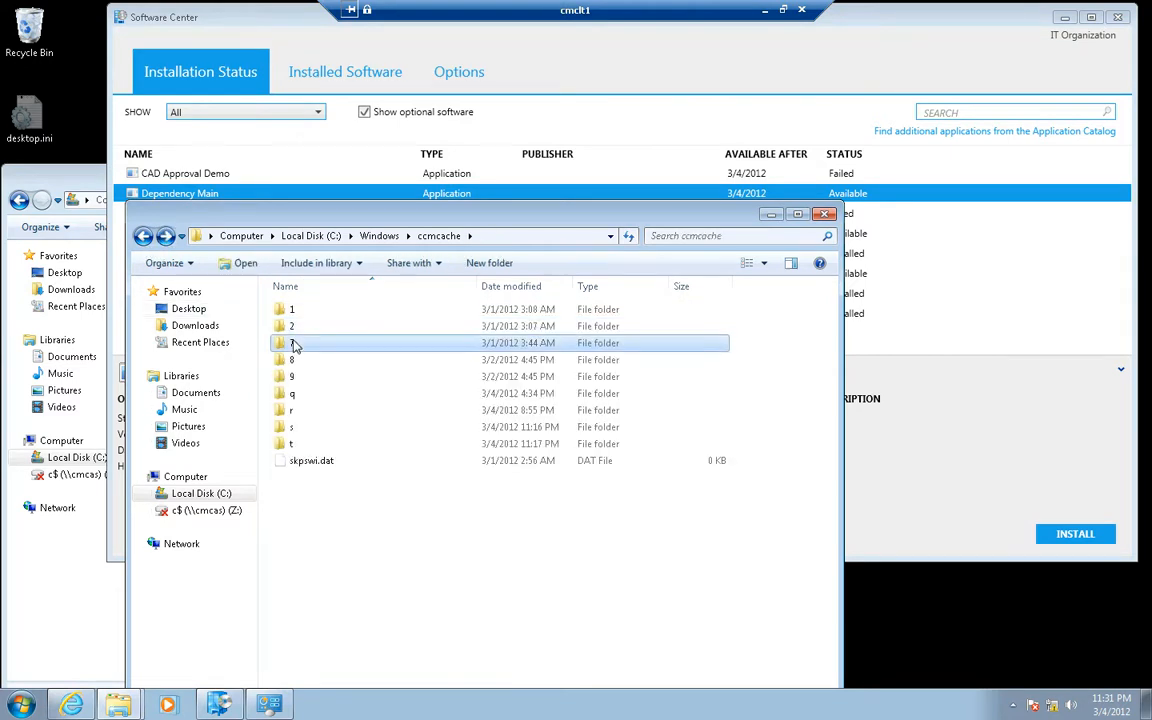
double_click(293, 343)
left_click(144, 244)
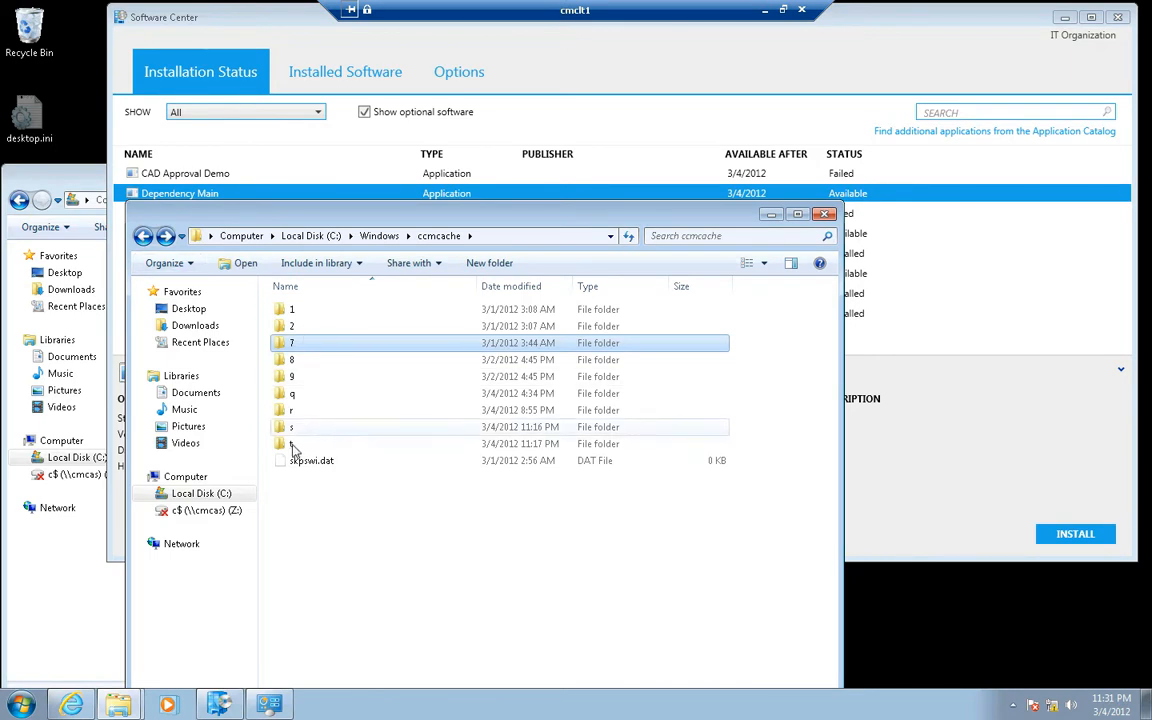
- Delete the subfolders 9, q, r, s and t from the ccmcache folder, moving them to the Recycle Bin
left_click(296, 448)
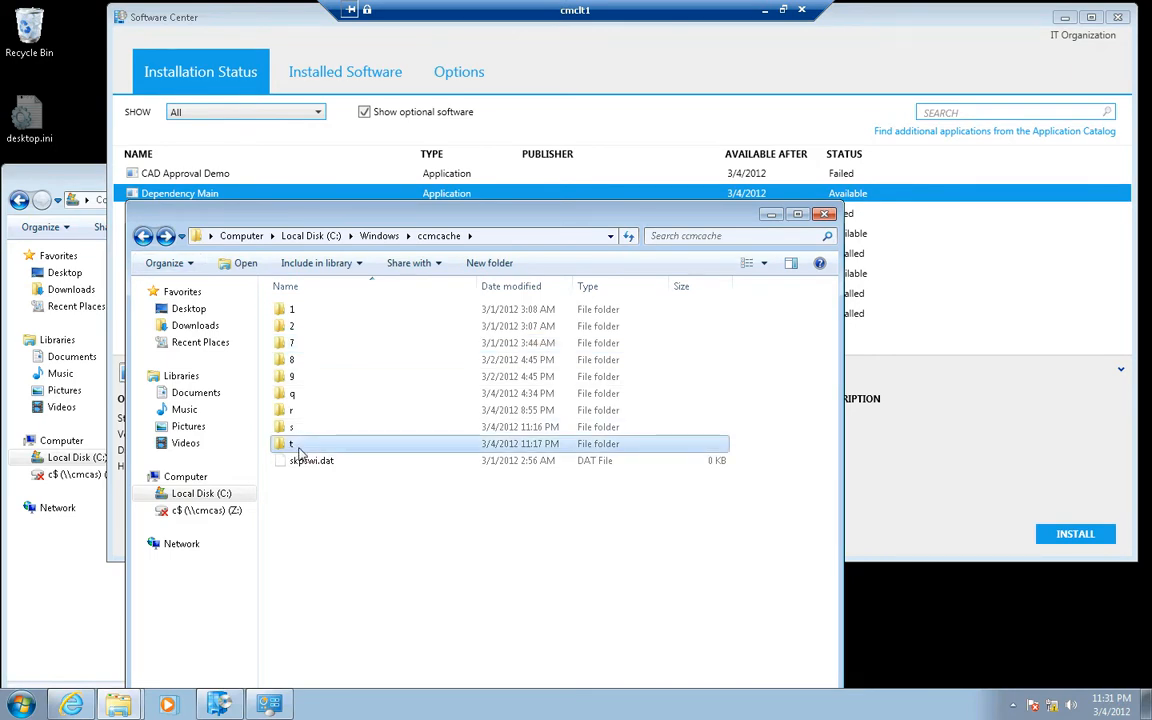
key("shift+Up")
key("shift+Up")
key("shift+Up")
key("shift+Up")
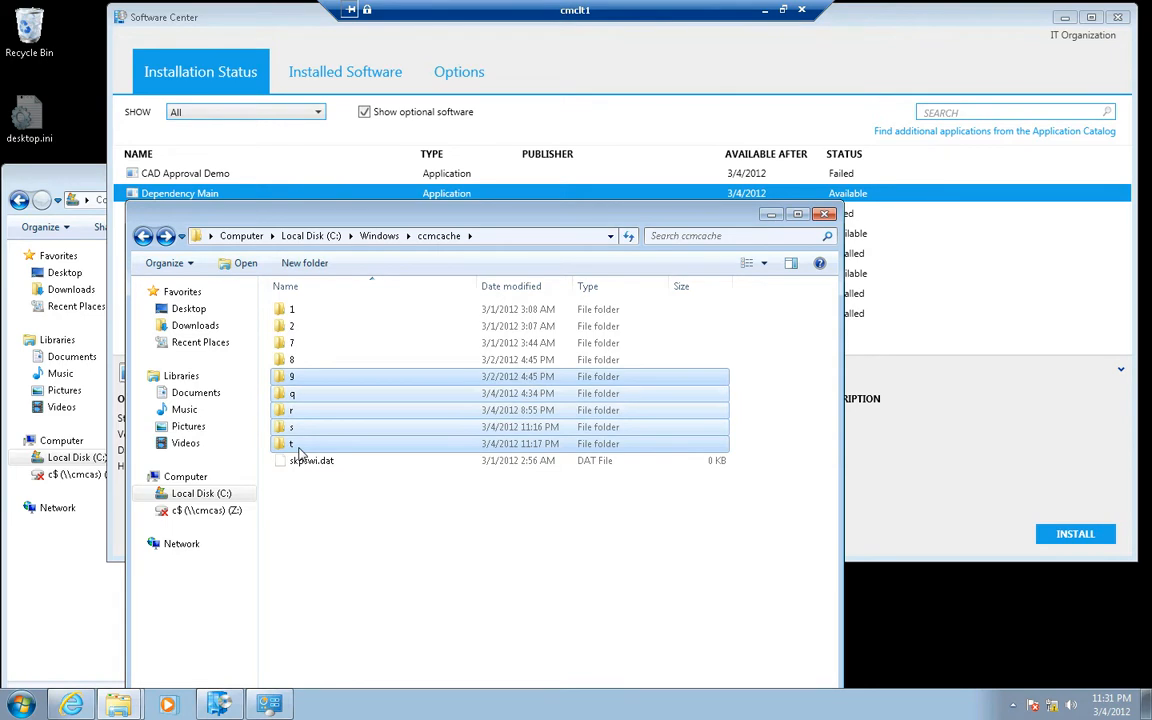
key("Delete")
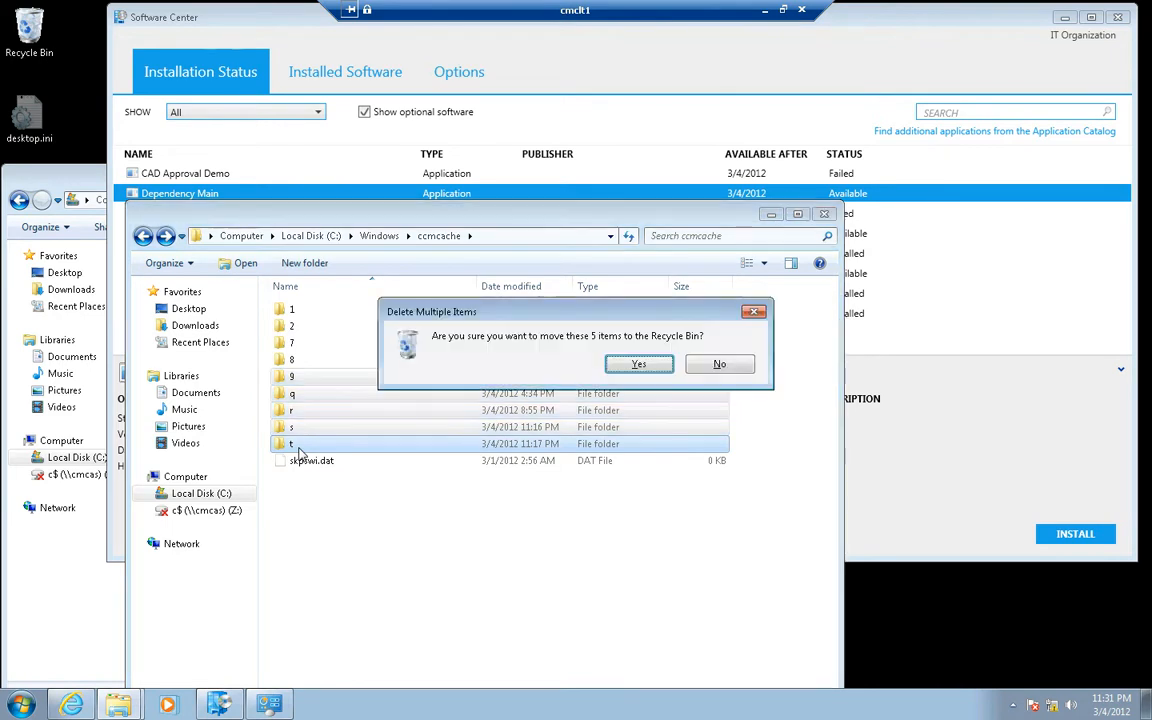
left_click(624, 365)
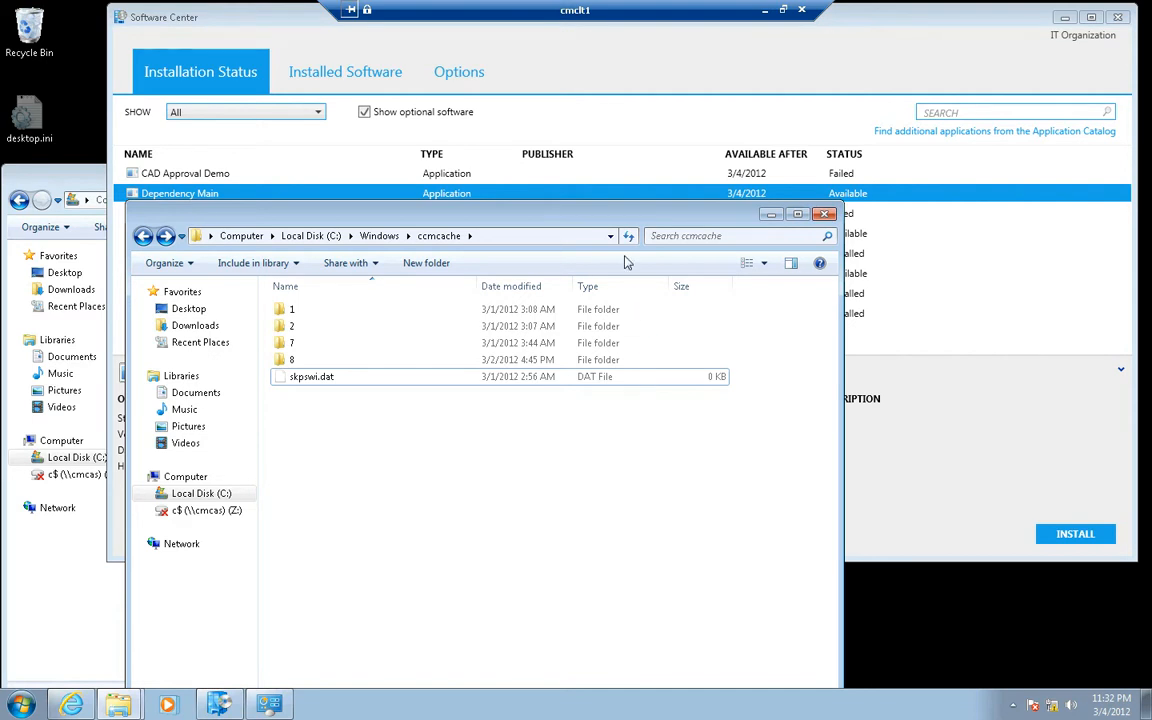
- Reposition the ccmcache folder window so that both its contents and the Software Center application list can be seen
left_click_drag(441, 220, 315, 251)
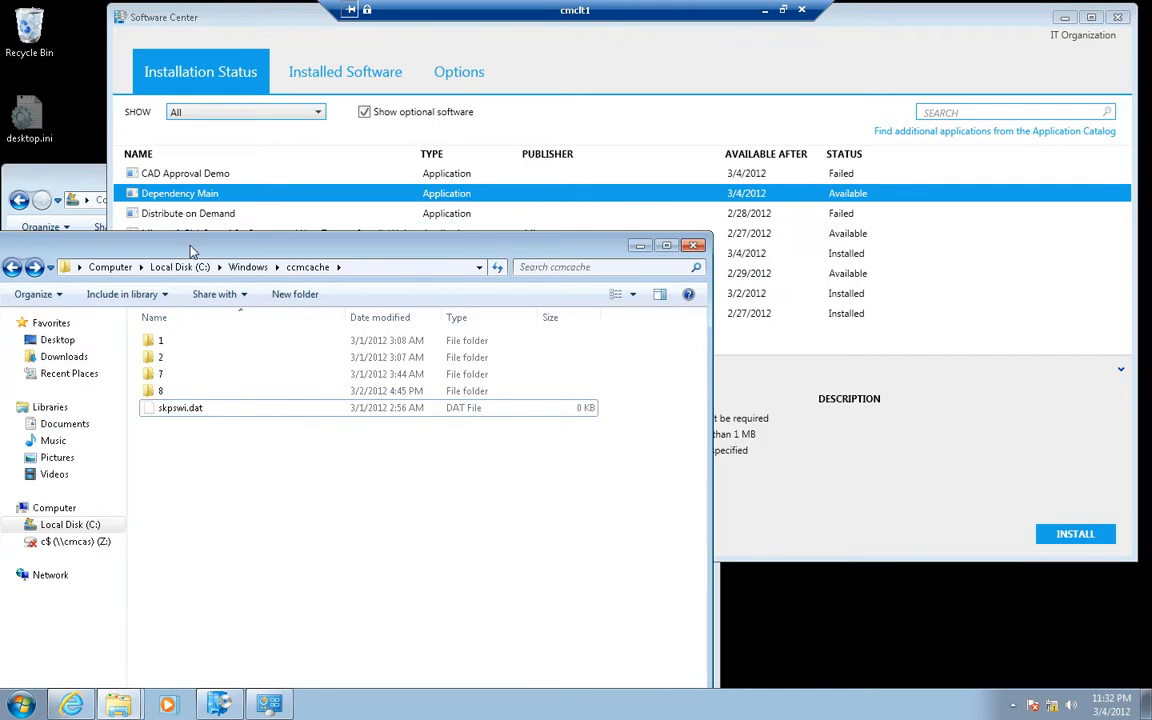
left_click_drag(187, 312, 240, 384)
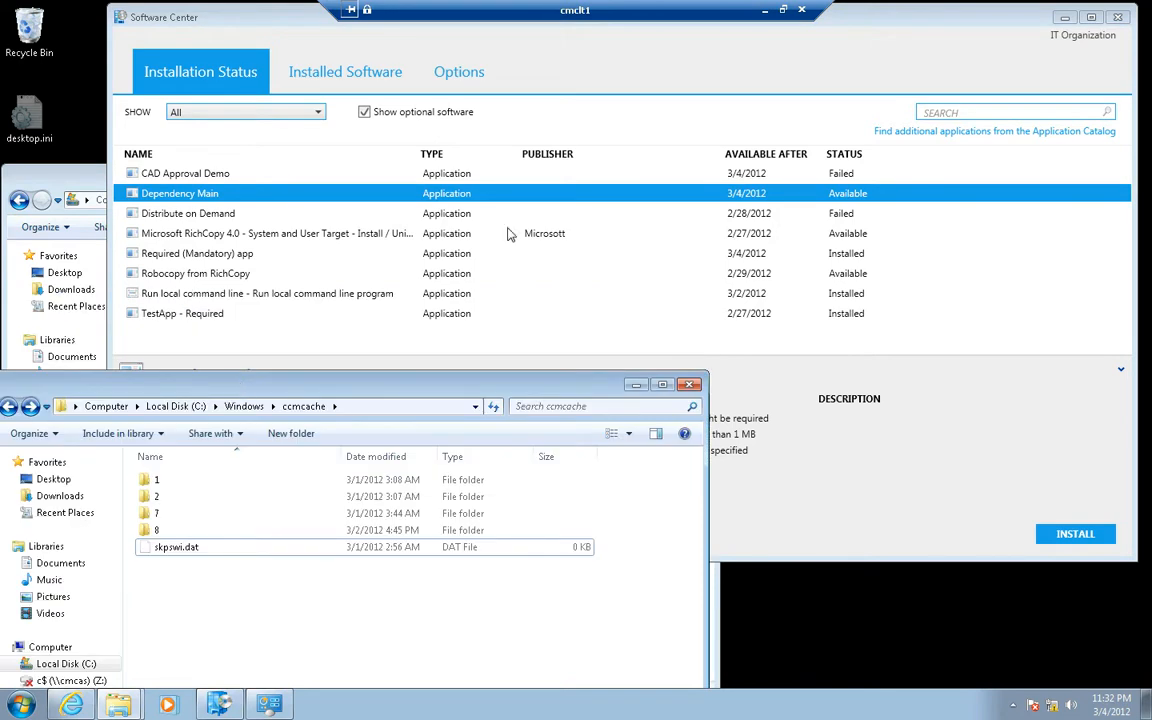
left_click(563, 205)
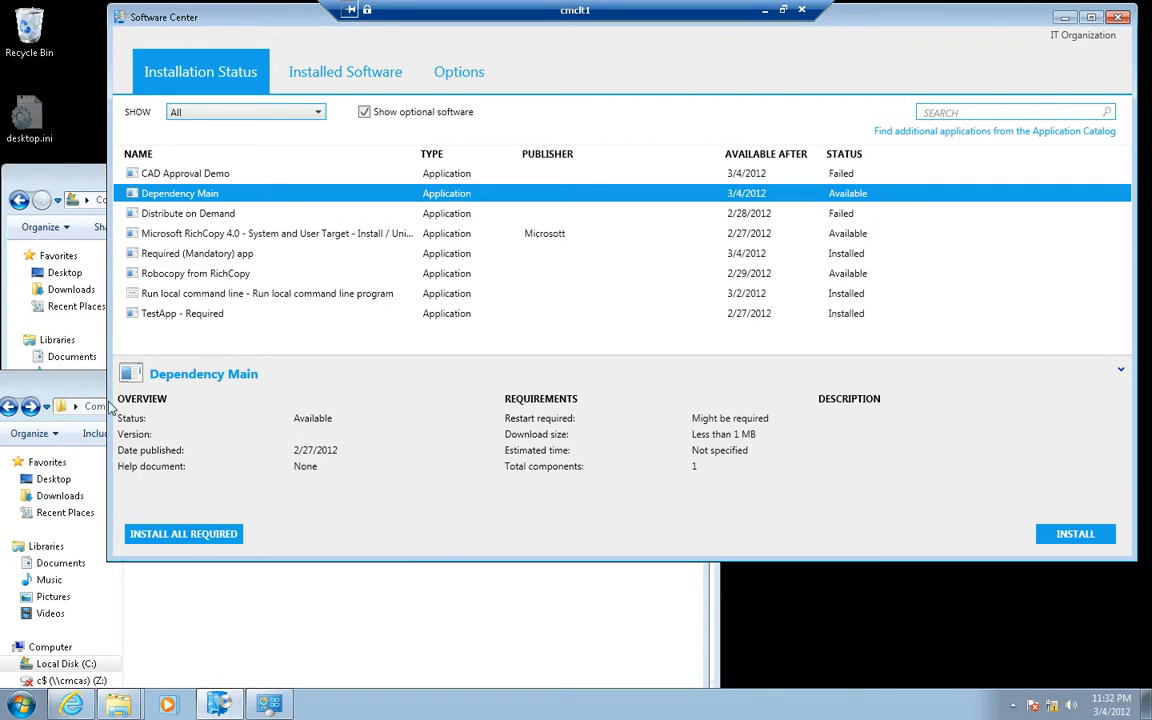
left_click(85, 383)
left_click_drag(92, 391, 92, 420)
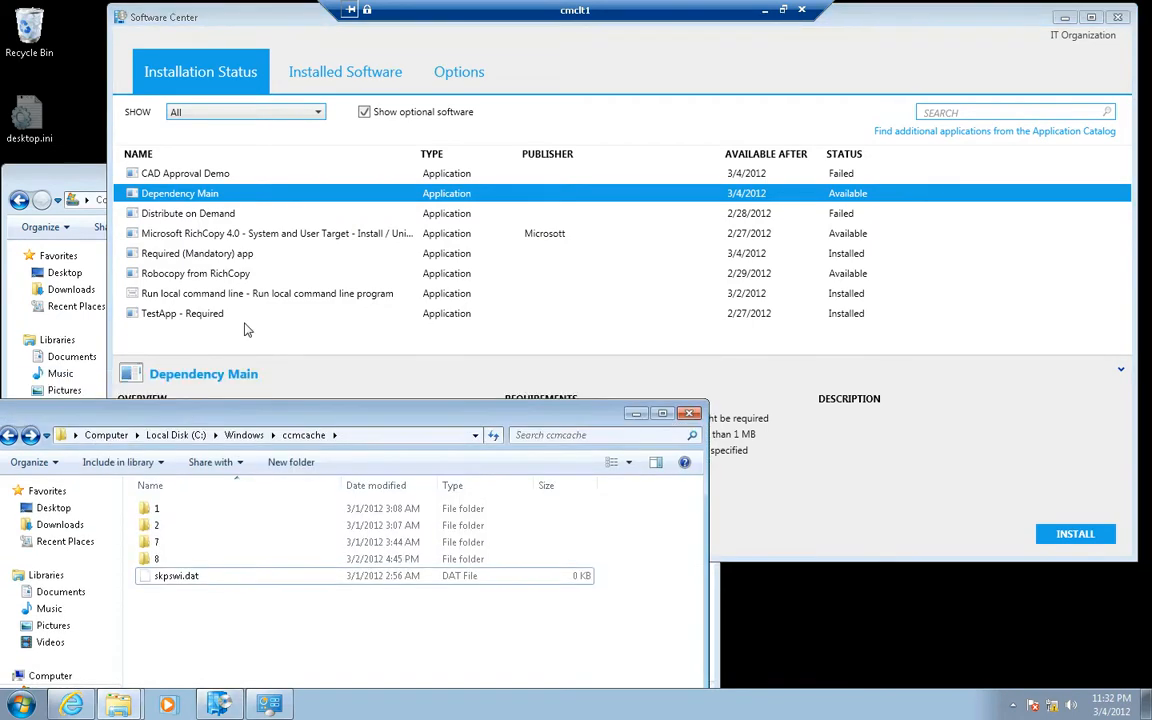
- Install Dependency Main from Software Center, bring the ccmcache folder back into view, and retry the installation
left_click(1099, 538)
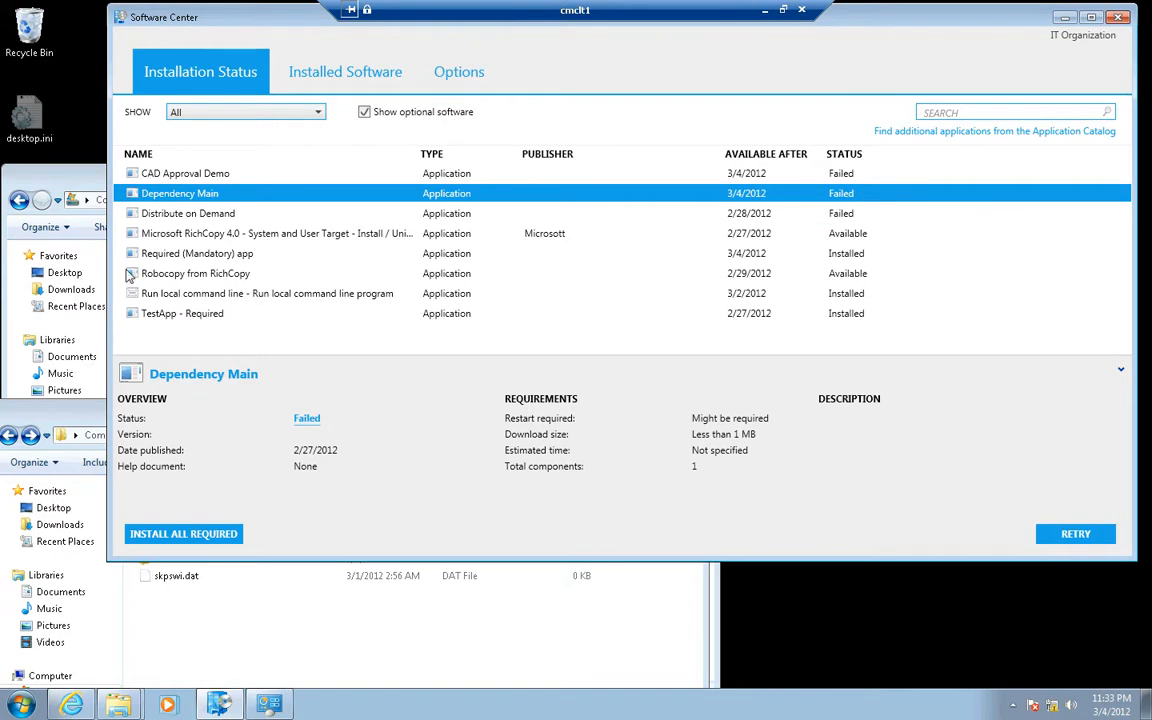
mouse_move(57, 419)
left_mouse_down()
mouse_move(57, 341)
mouse_move(57, 440)
left_mouse_up()
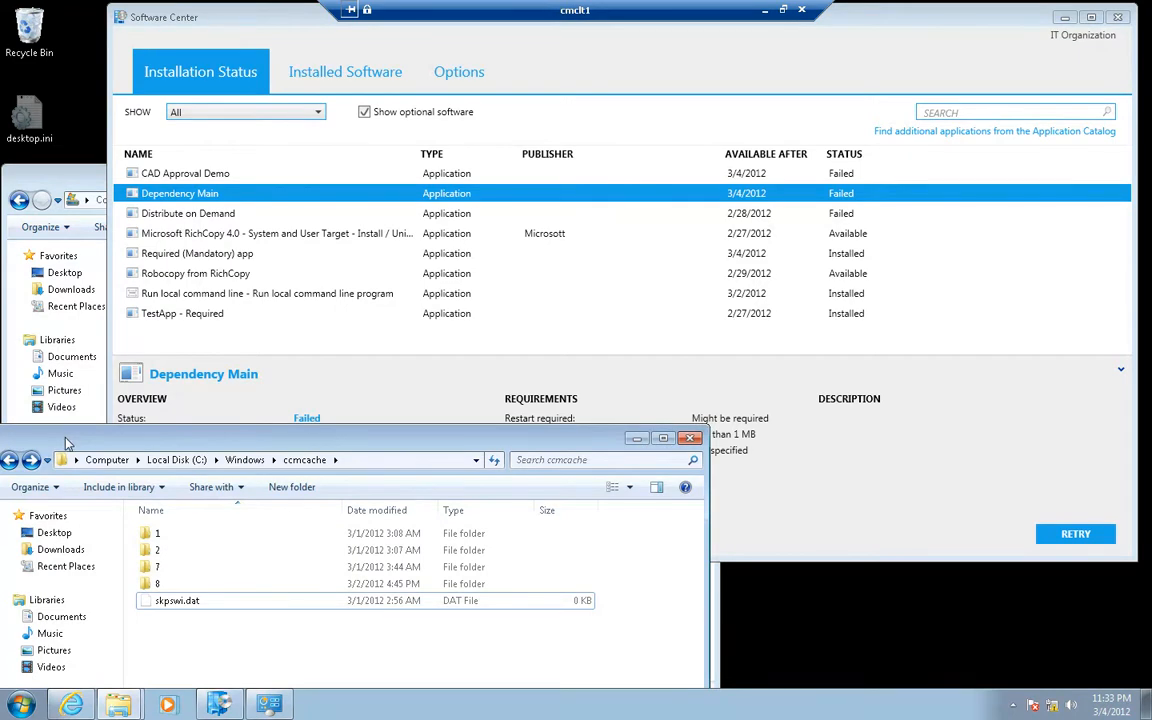
left_click(1076, 536)
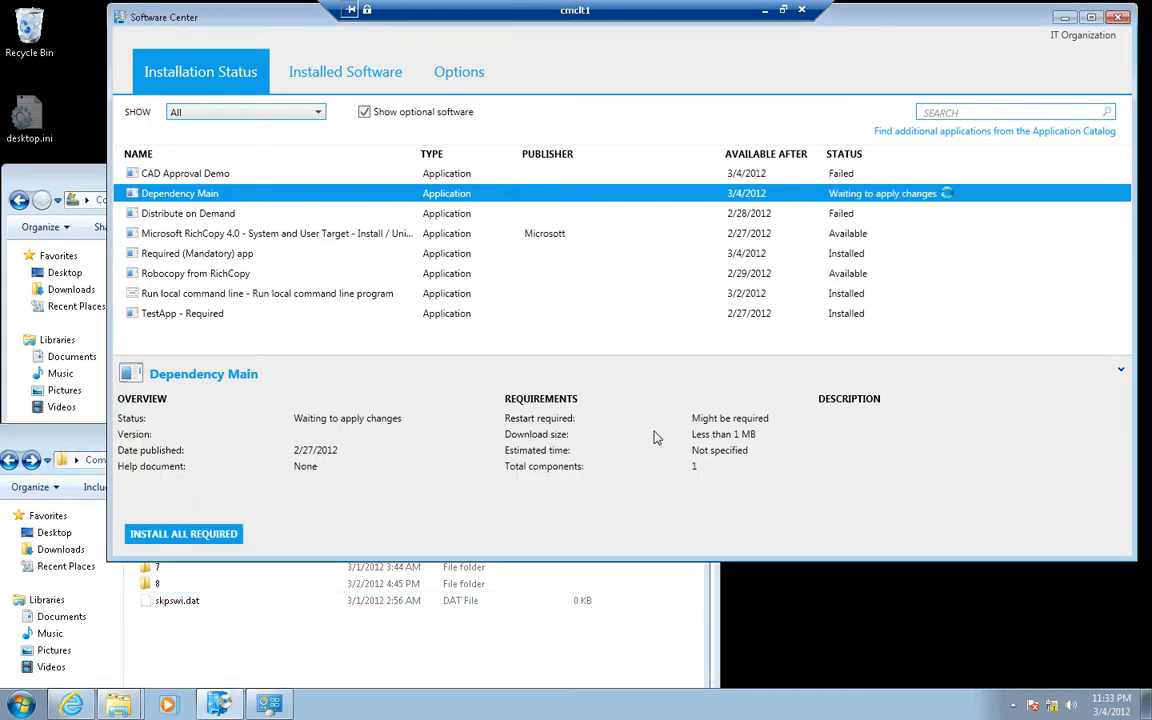